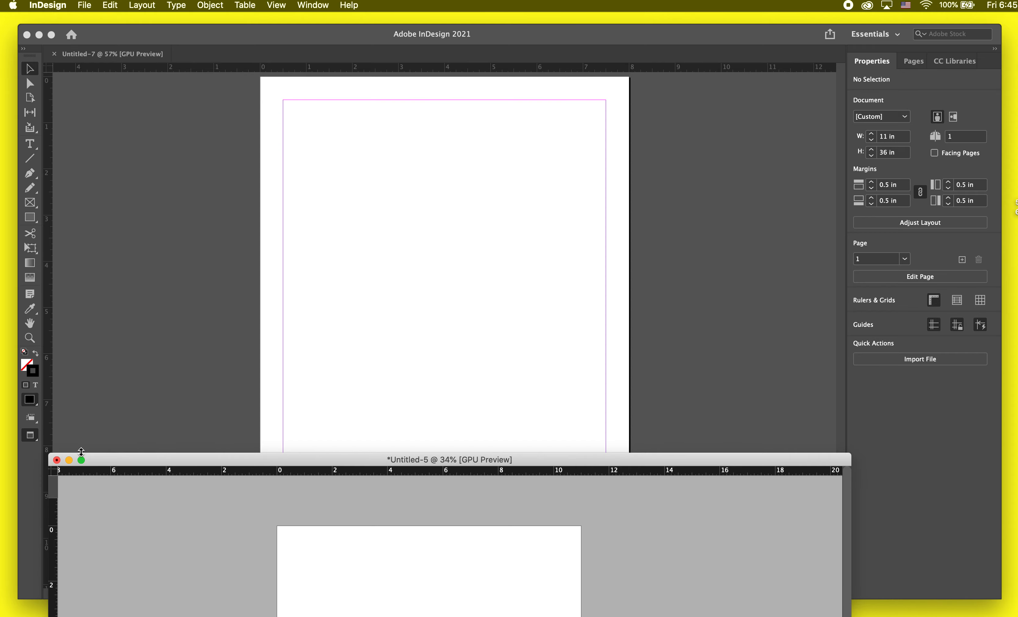
Step: Minimize the Untitled-5 document and add seven pages to Untitled-7 for a total of eight
click(69, 459)
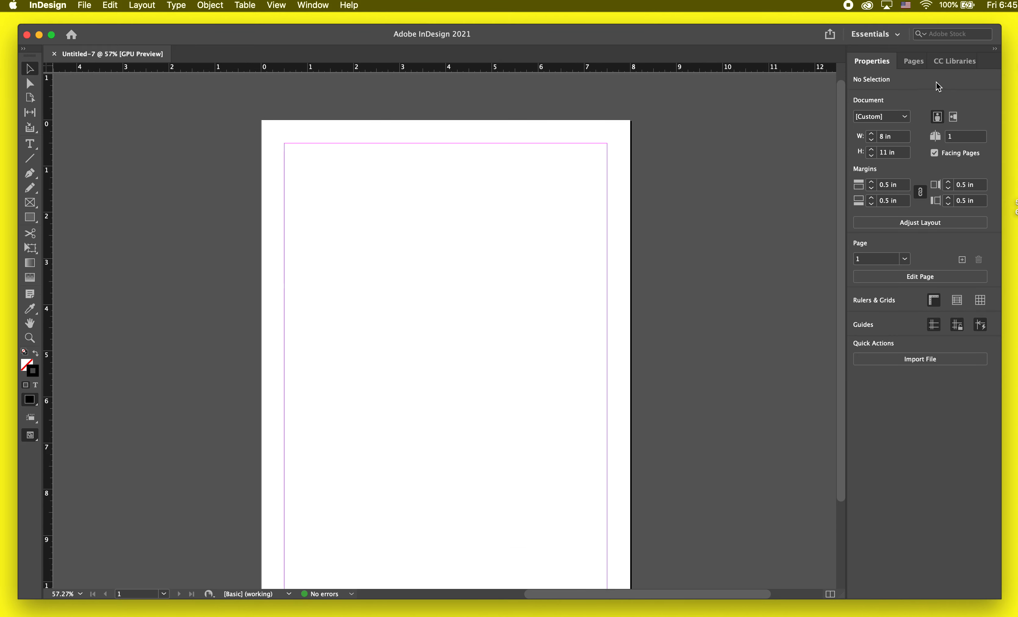
click(913, 61)
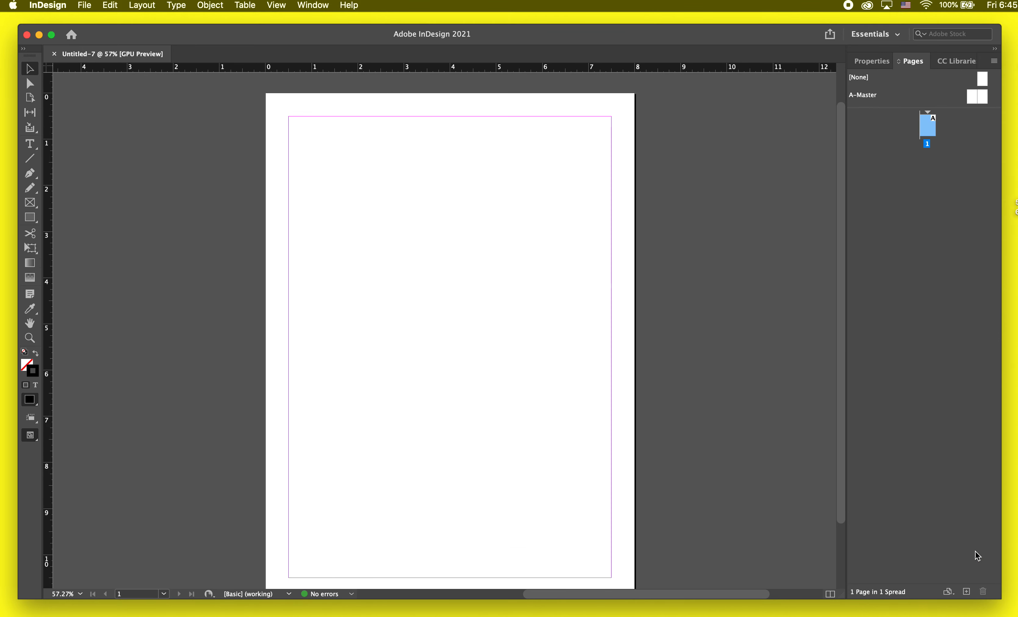
click(967, 592)
click(966, 591)
click(966, 592)
click(966, 592)
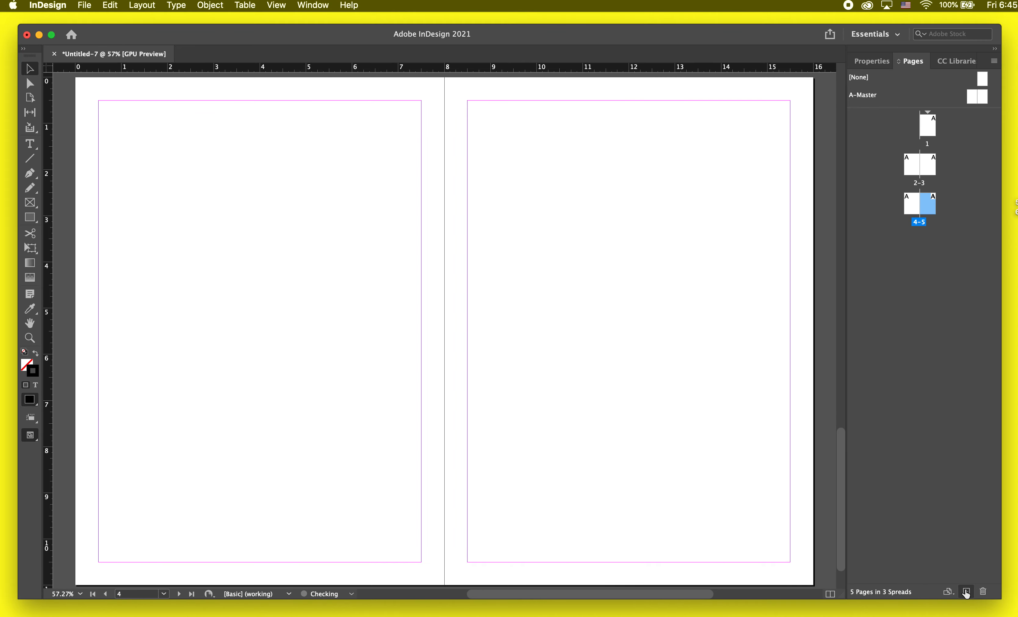
click(966, 591)
click(967, 591)
click(966, 591)
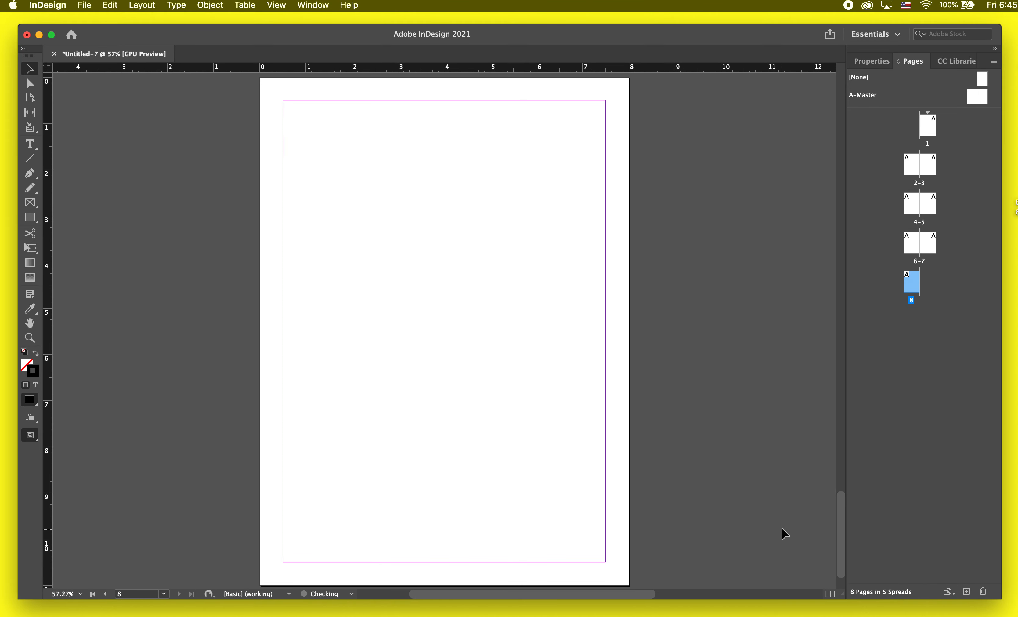
Step: Switch to TextEdit, copy the entire text of the Visual Sustainability article, and minimize its window
scroll(727, 417, up, 20)
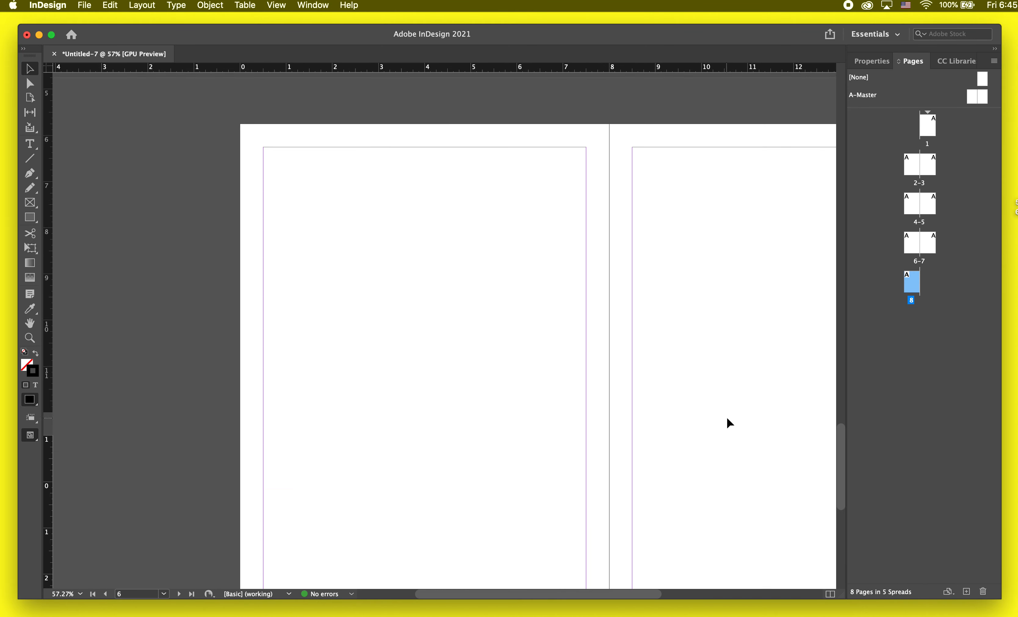
scroll(726, 418, right, 5)
scroll(727, 418, down, 4)
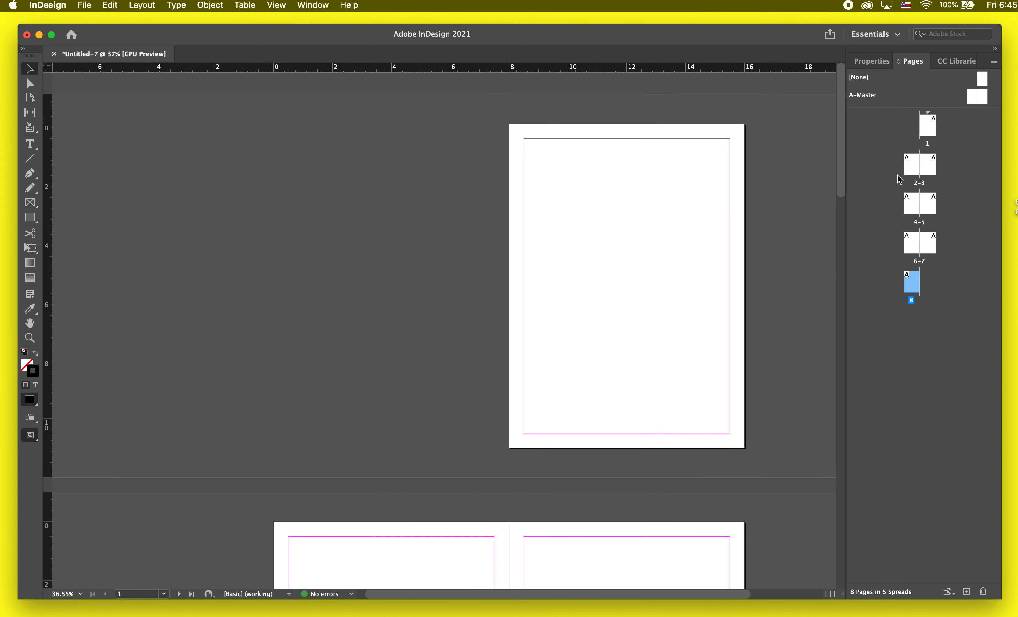
scroll(696, 222, down, 1)
scroll(696, 222, right, 4)
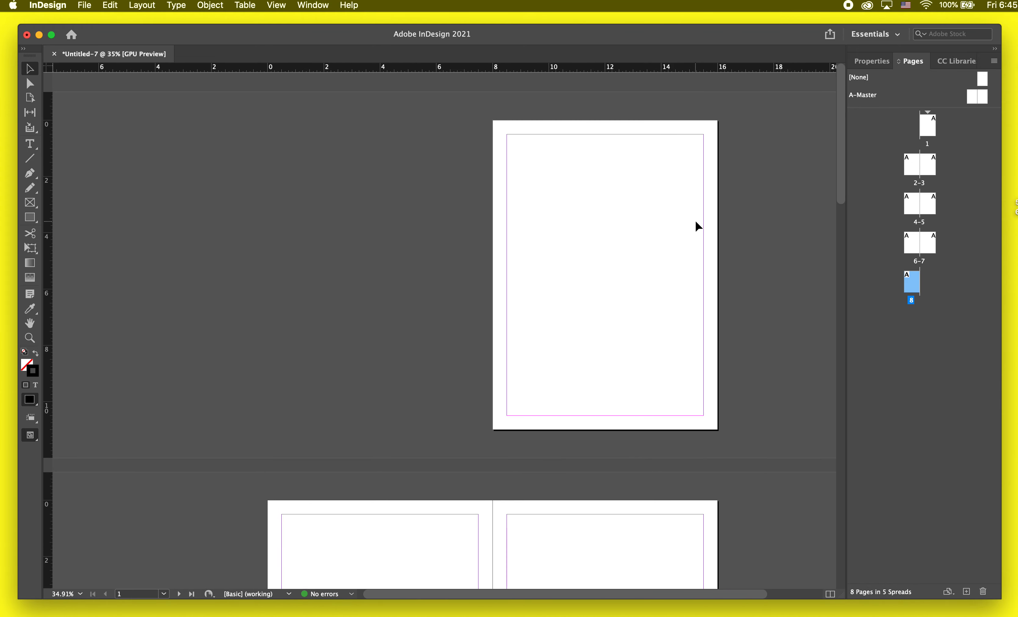
scroll(666, 114, up, 5)
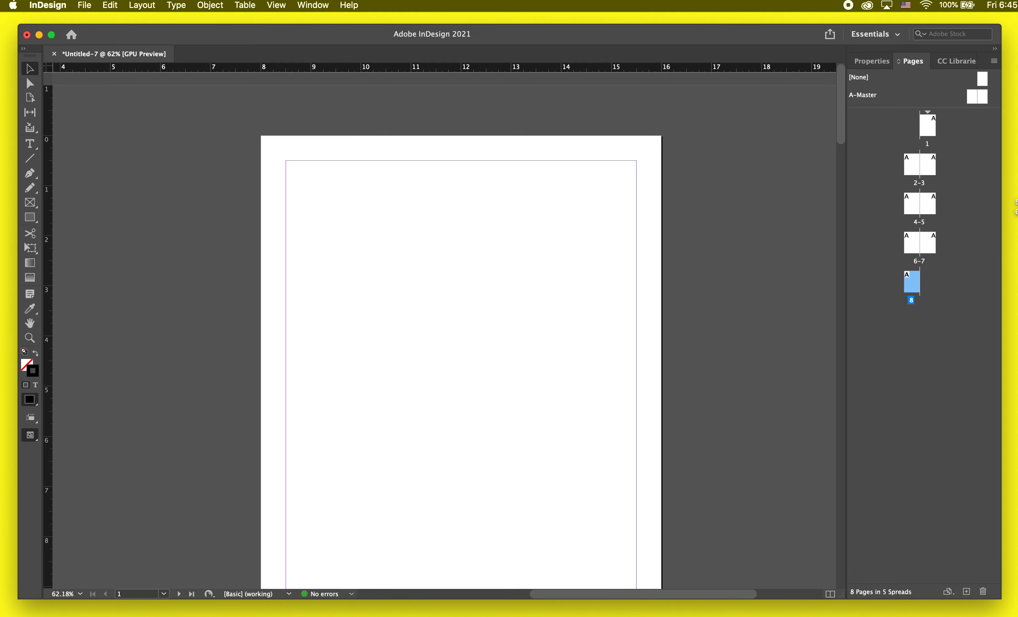
click(680, 615)
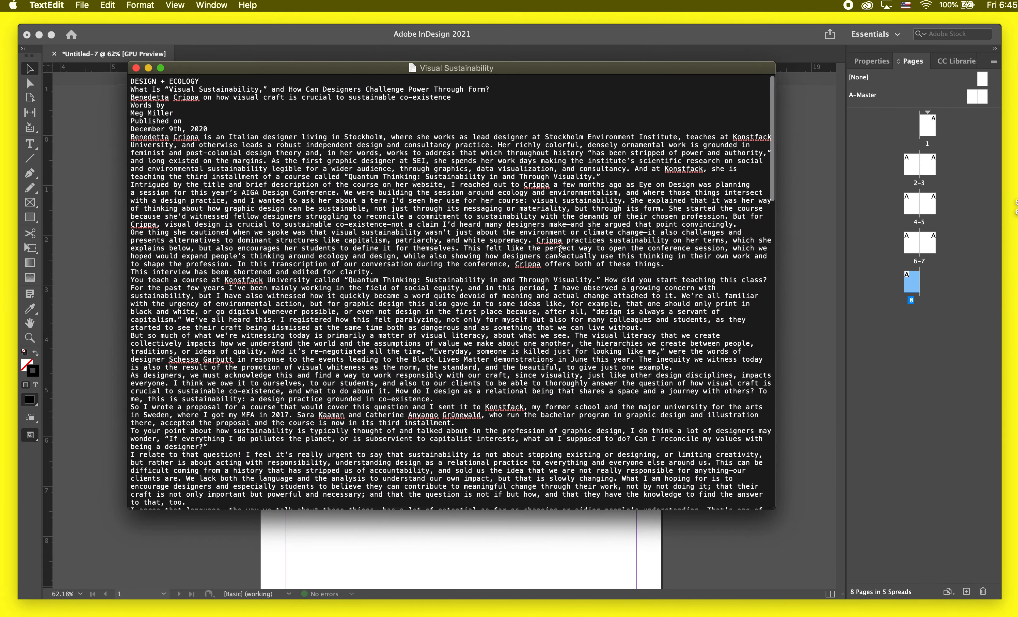
scroll(560, 252, down, 10)
scroll(560, 252, up, 15)
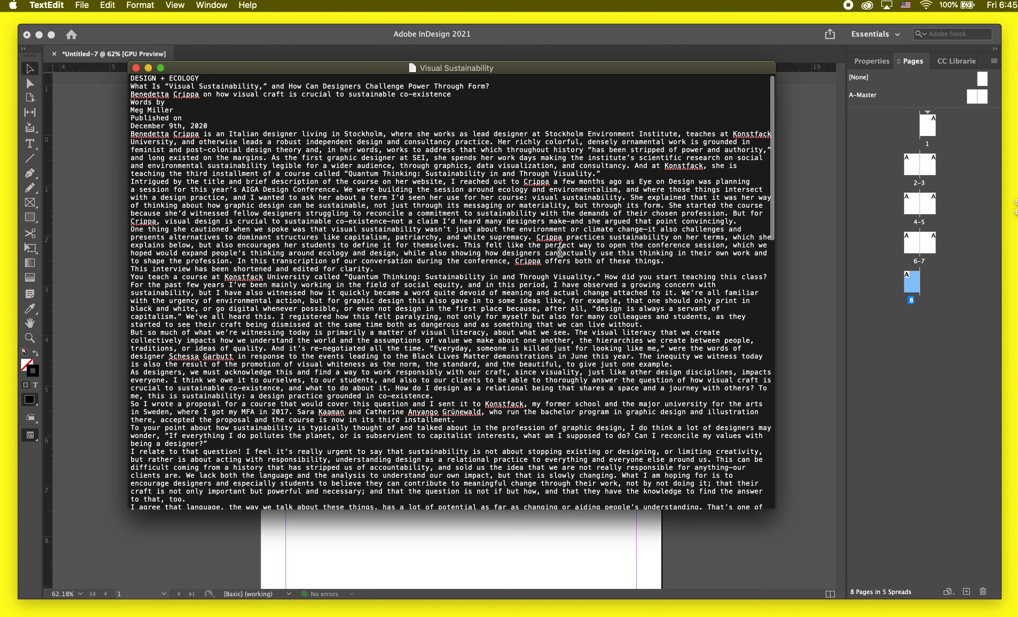
key(super+a)
key(super+c)
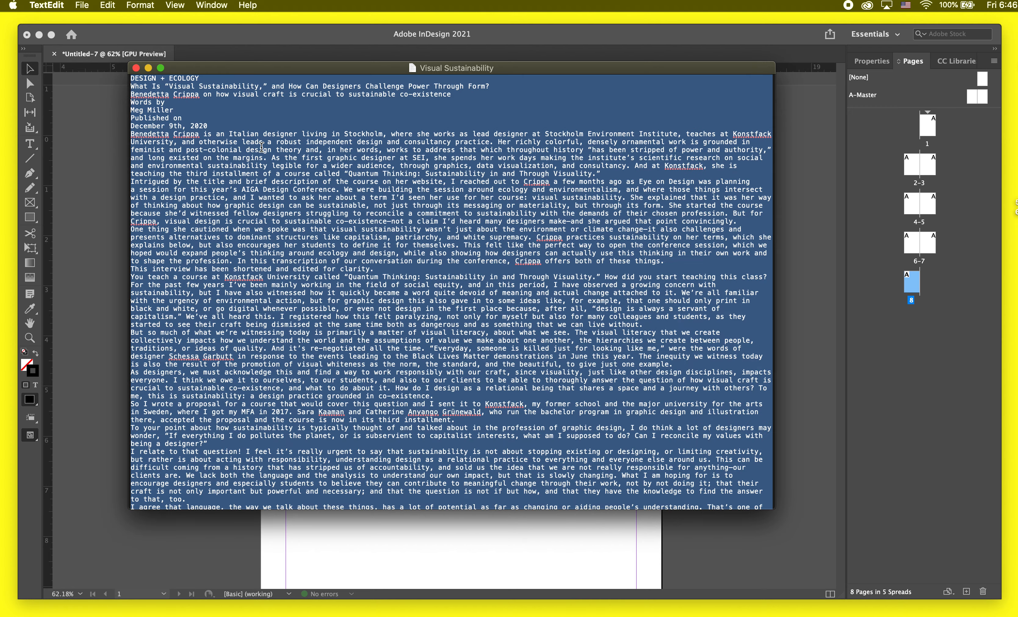
click(148, 68)
Step: Create a text frame about 7 in wide and 7.1 in tall within page 1's margins and paste the article text into it
click(309, 190)
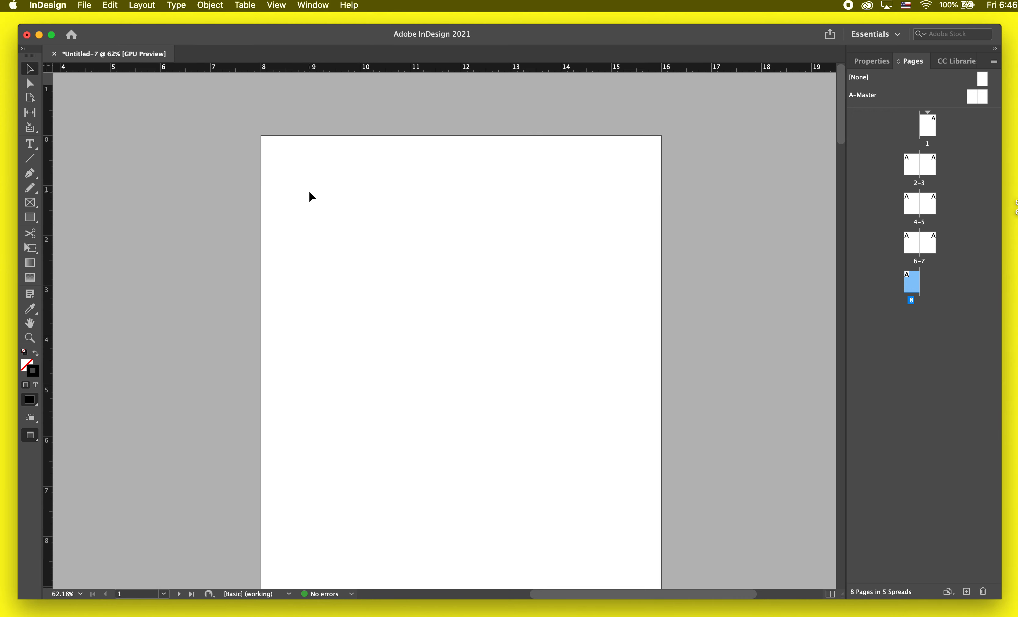
key(t)
drag(287, 162, 638, 519)
key(super+v)
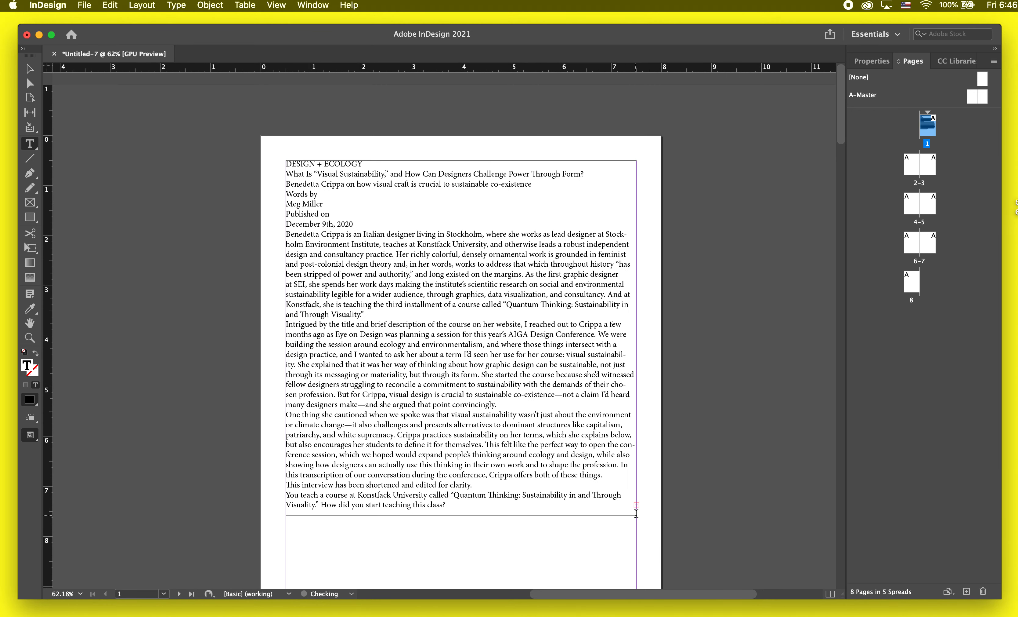
key(Escape)
Step: Deselect the article's text frame and show the hidden characters in the document
scroll(627, 457, up, 2)
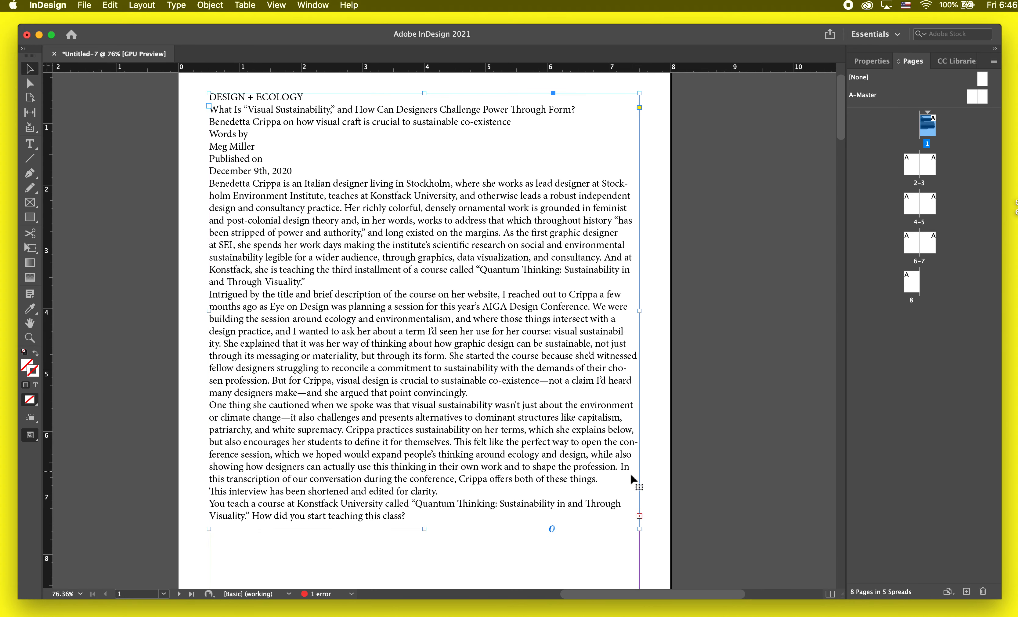
click(147, 285)
click(175, 9)
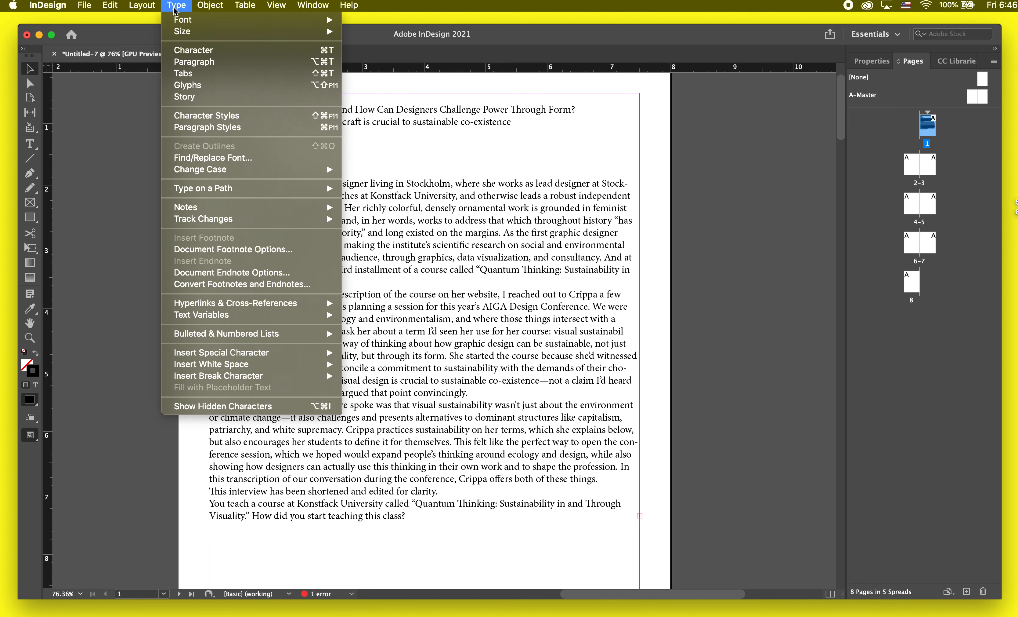
click(202, 406)
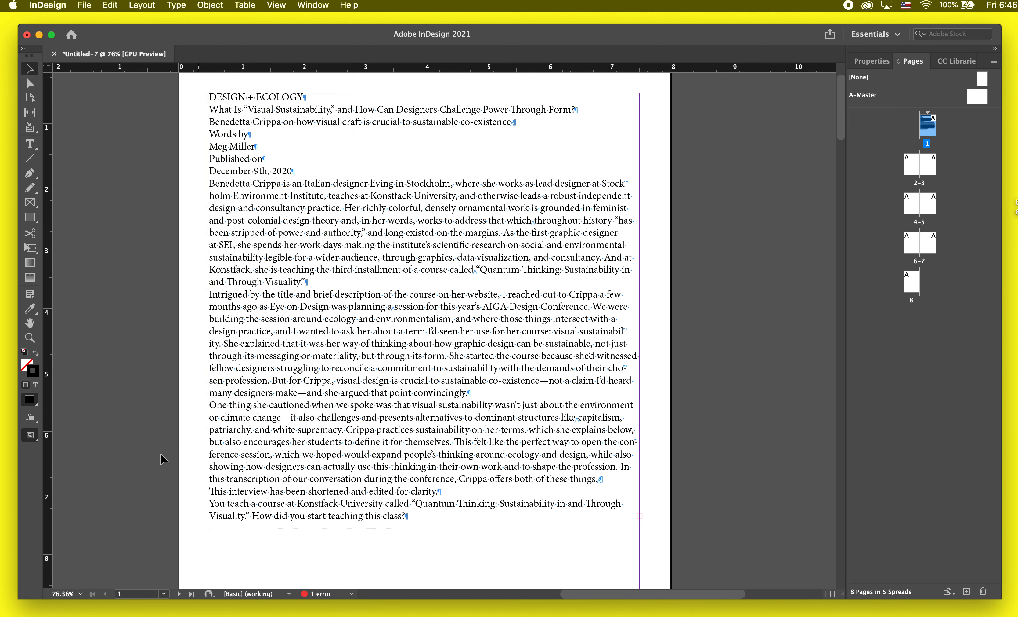
Step: Examine the paragraph return marks at the ends of the heading lines and body paragraphs on page 1
scroll(424, 262, up, 2)
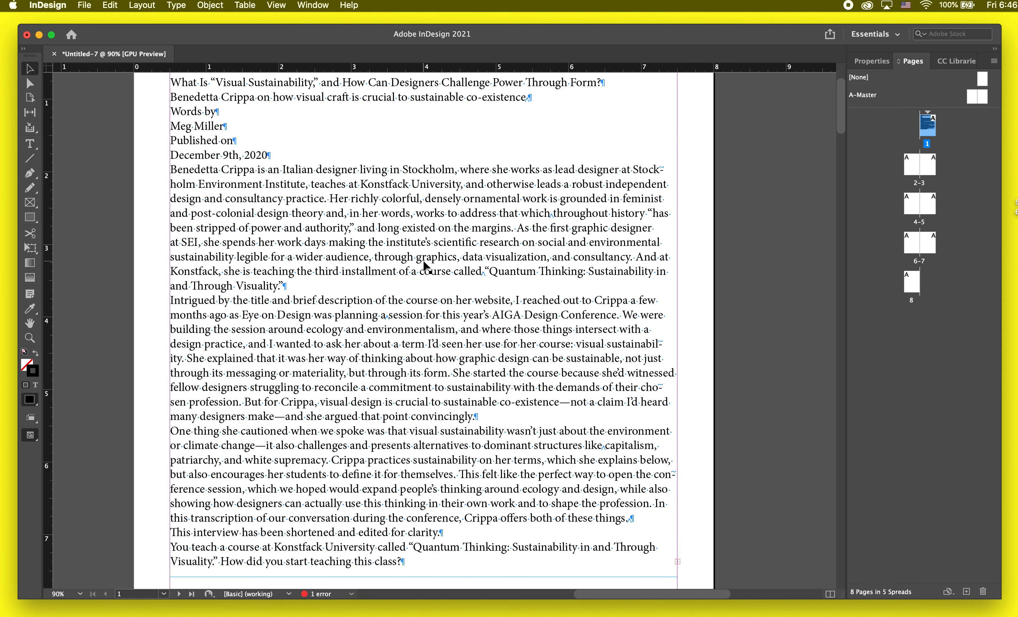
scroll(424, 262, up, 4)
double_click(532, 225)
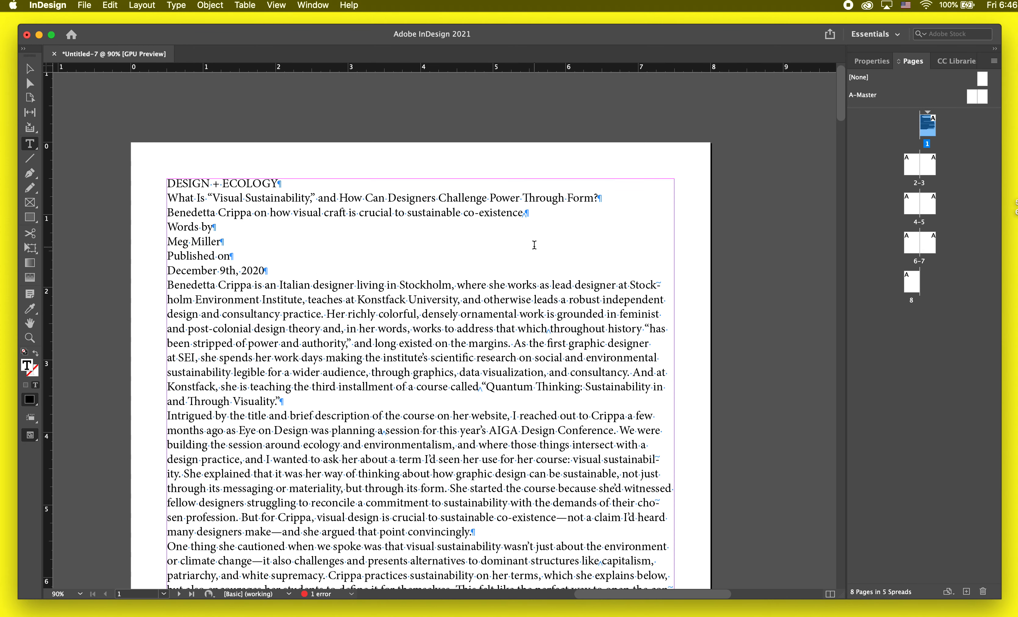
click(524, 215)
scroll(524, 215, up, 5)
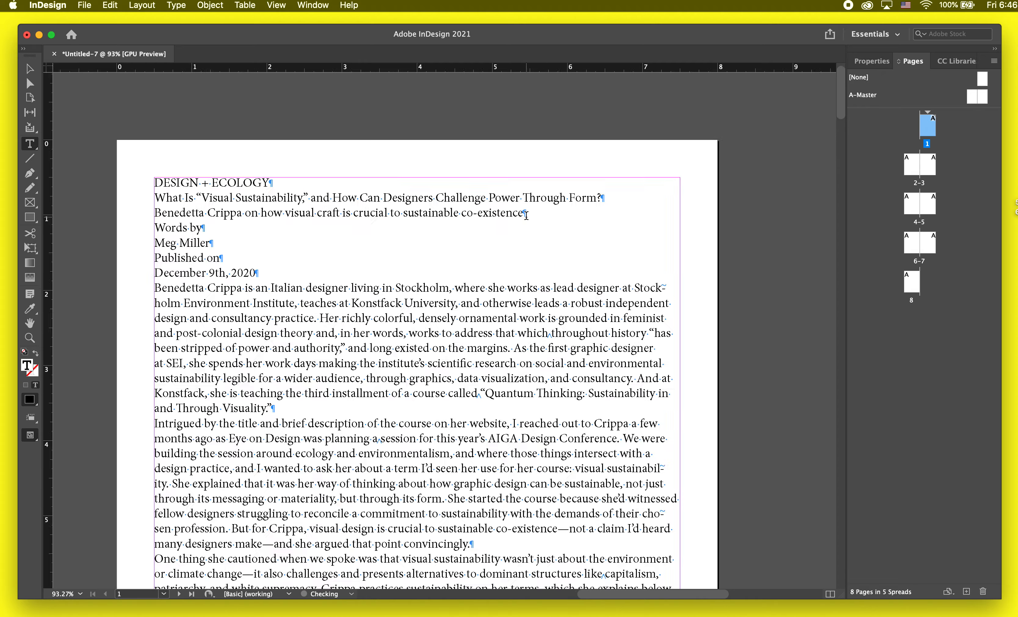
key(shift+Right)
scroll(529, 212, down, 10)
scroll(528, 212, left, 7)
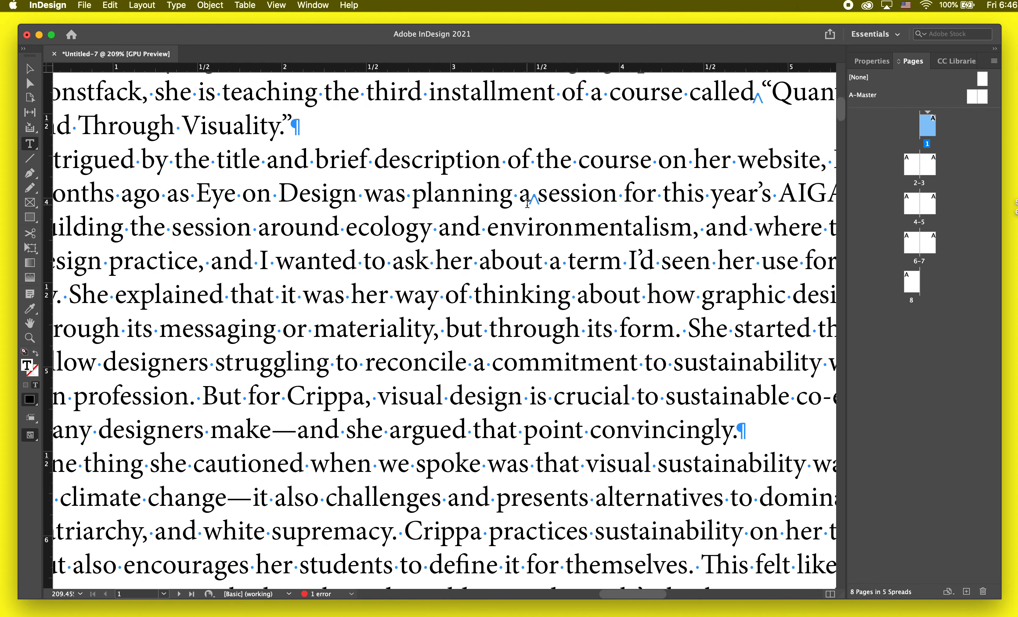
scroll(506, 203, down, 5)
drag(444, 163, 439, 155)
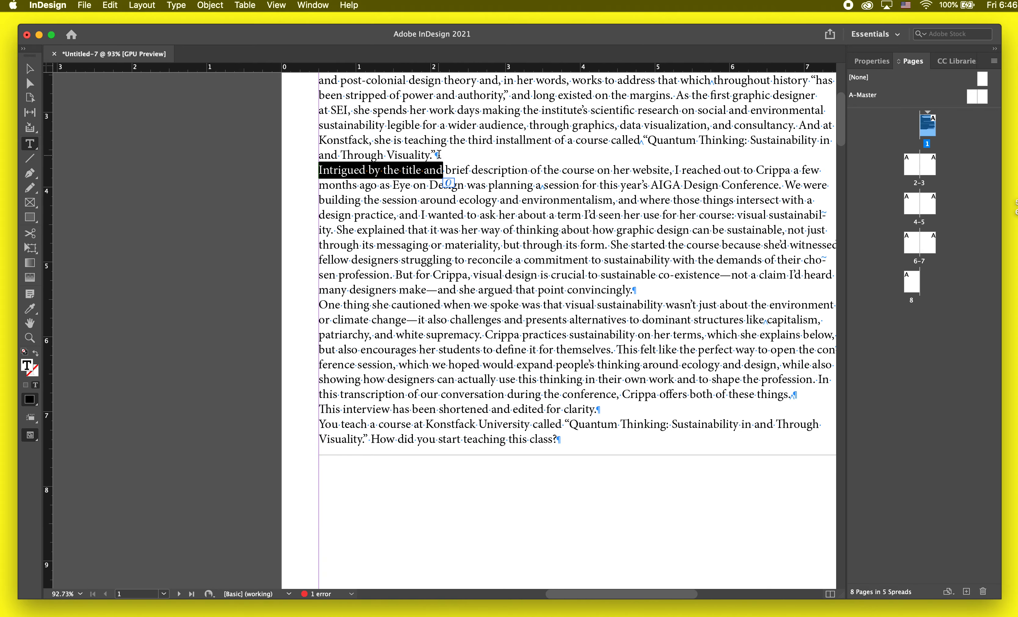
click(439, 154)
scroll(430, 198, up, 3)
scroll(431, 198, right, 2)
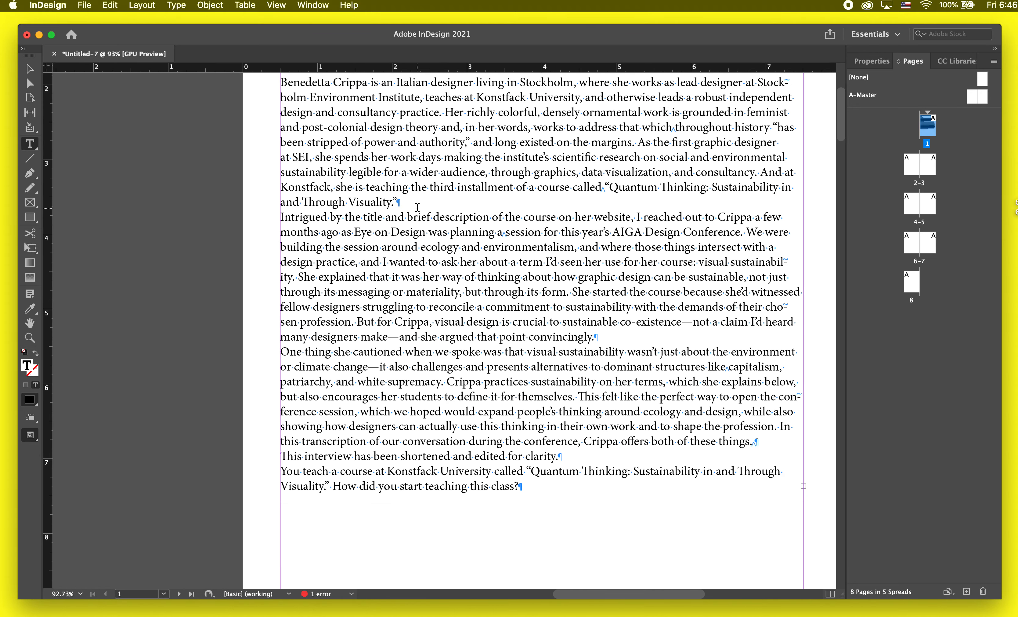
mouse_move(419, 204)
mouse_down()
mouse_move(398, 204)
mouse_move(416, 207)
mouse_up()
click(510, 206)
scroll(486, 199, up, 3)
scroll(475, 200, down, 3)
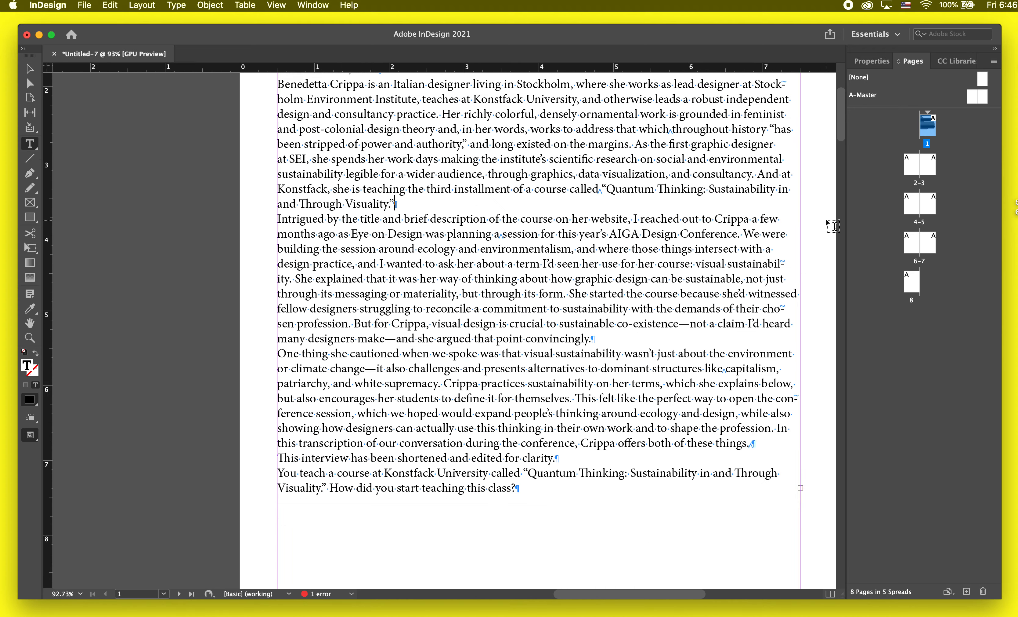
Step: Replace the paragraph return after "December 9th, 2020" with a forced line break and highlight that break mark
scroll(605, 205, up, 3)
click(401, 174)
key(Return)
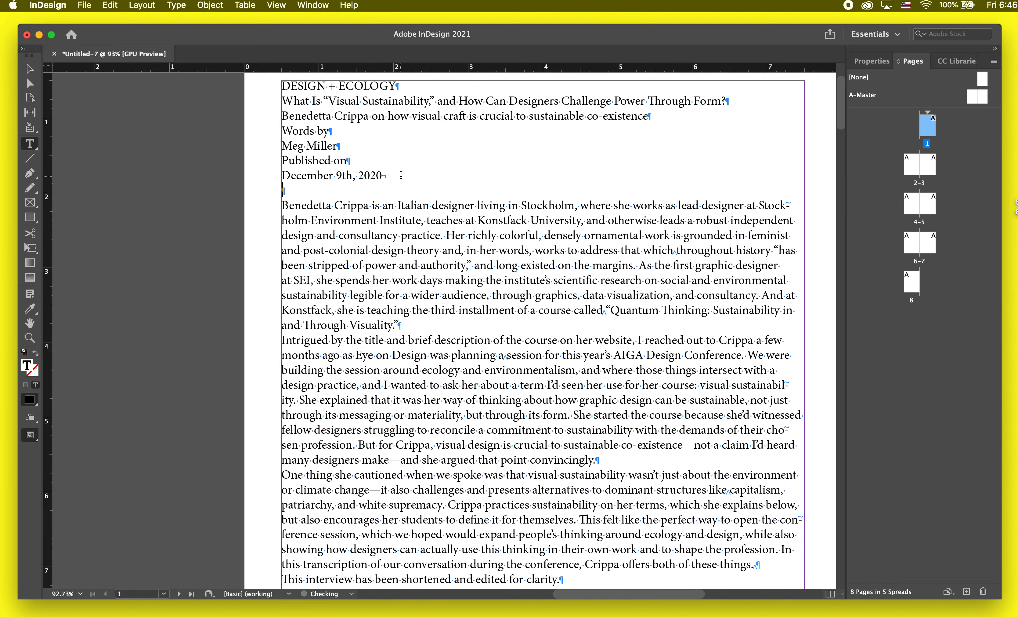
key(BackSpace)
scroll(401, 175, up, 3)
key(shift+Return)
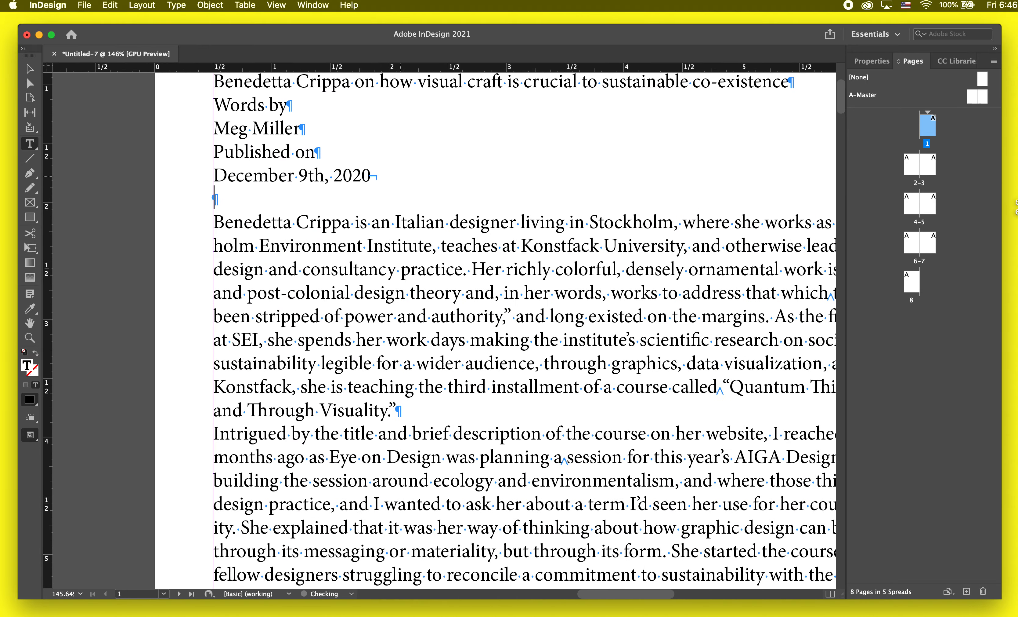
key(BackSpace)
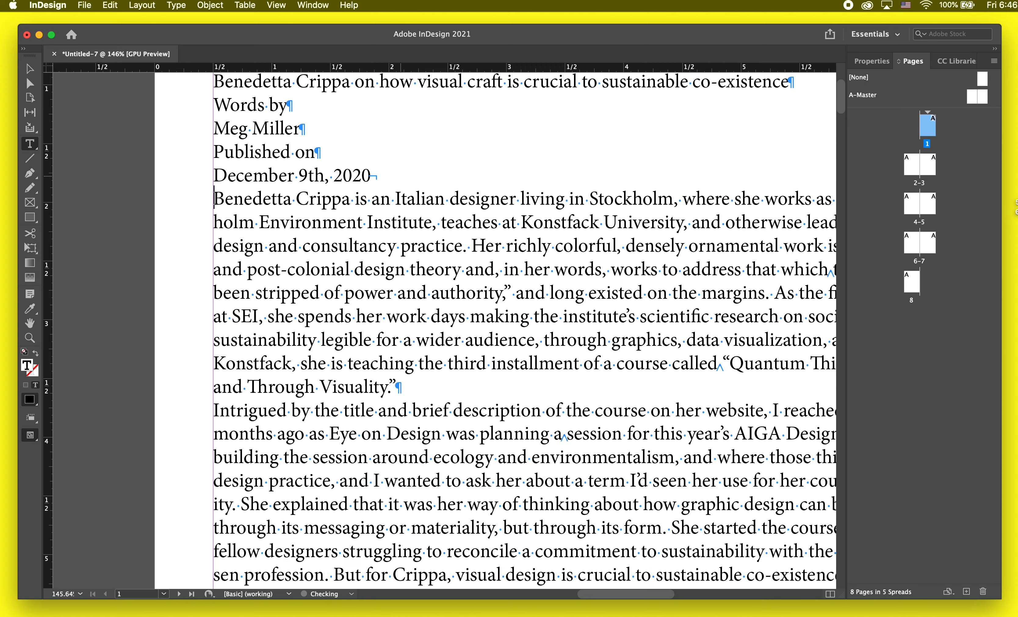
scroll(403, 173, up, 2)
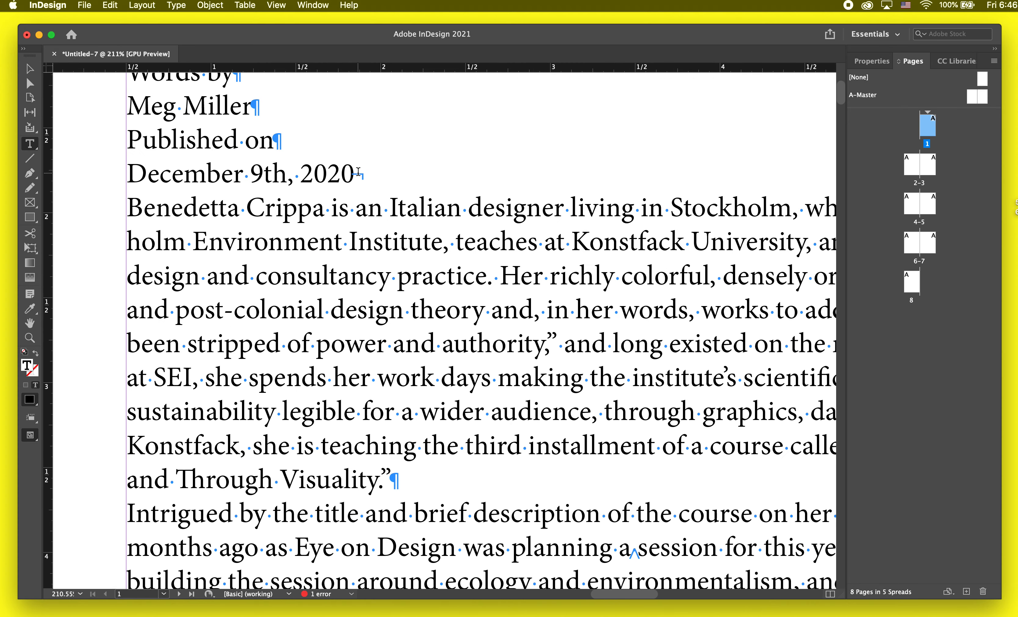
drag(358, 171, 367, 172)
Step: Set up a Find/Change text search for the forced line break after the date, using ^n as the search term
key(Escape)
scroll(369, 171, down, 3)
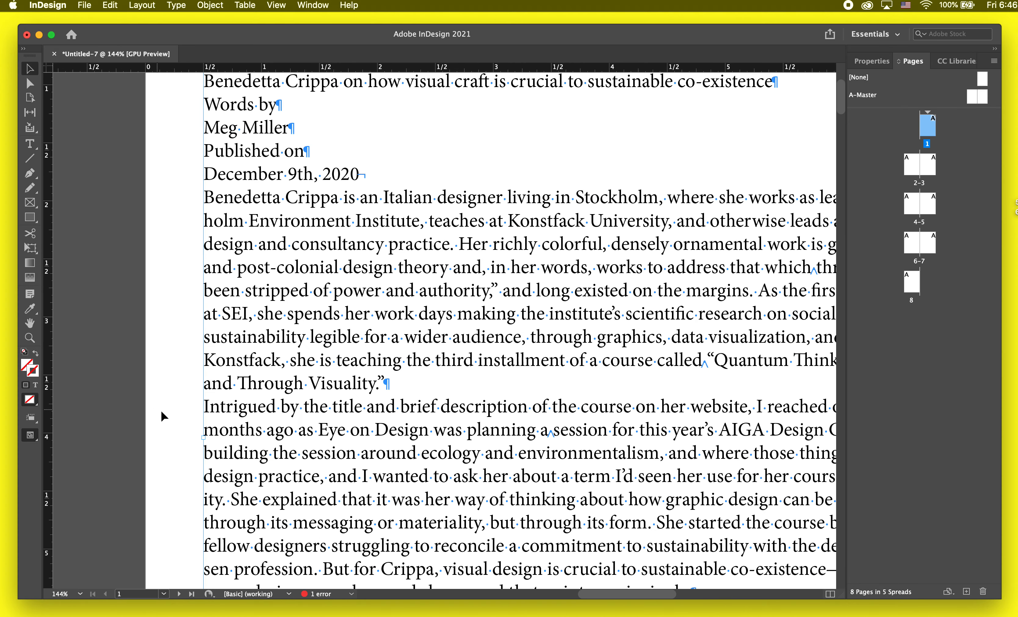
click(161, 412)
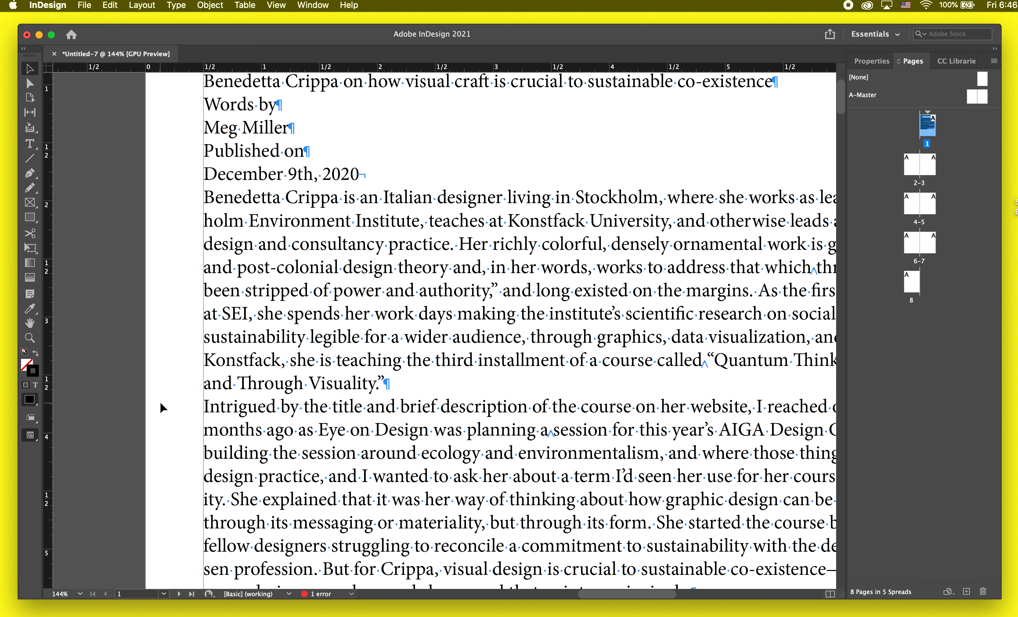
key(cmd+f)
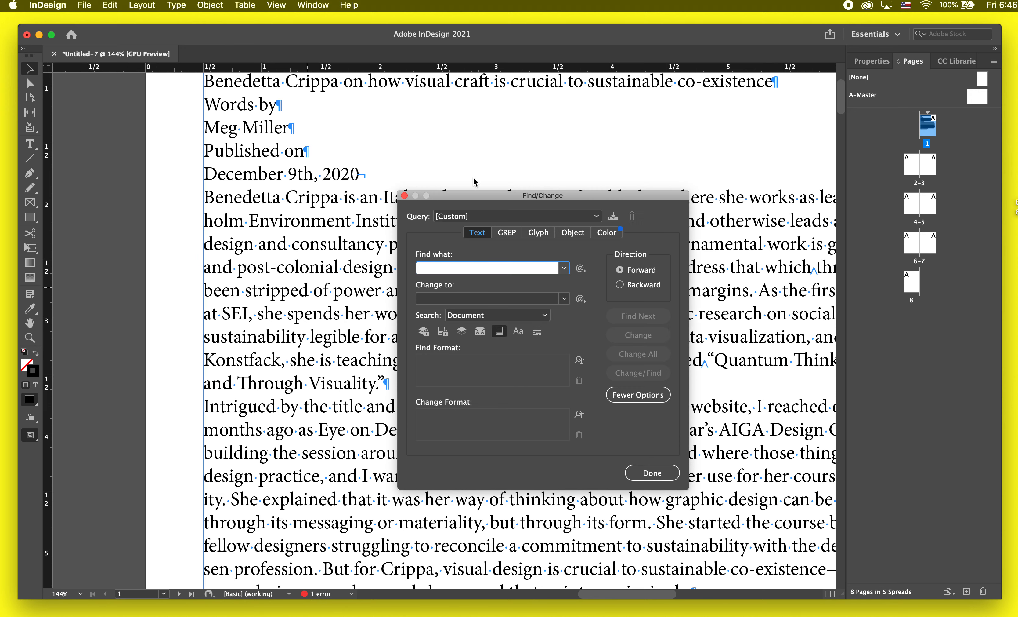
drag(543, 196, 698, 116)
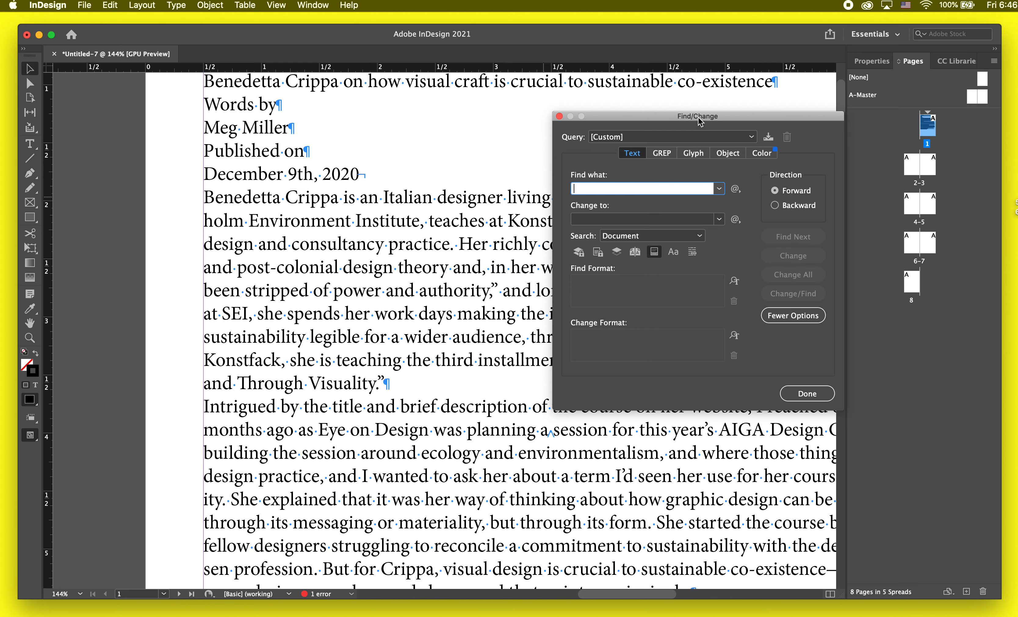
click(365, 176)
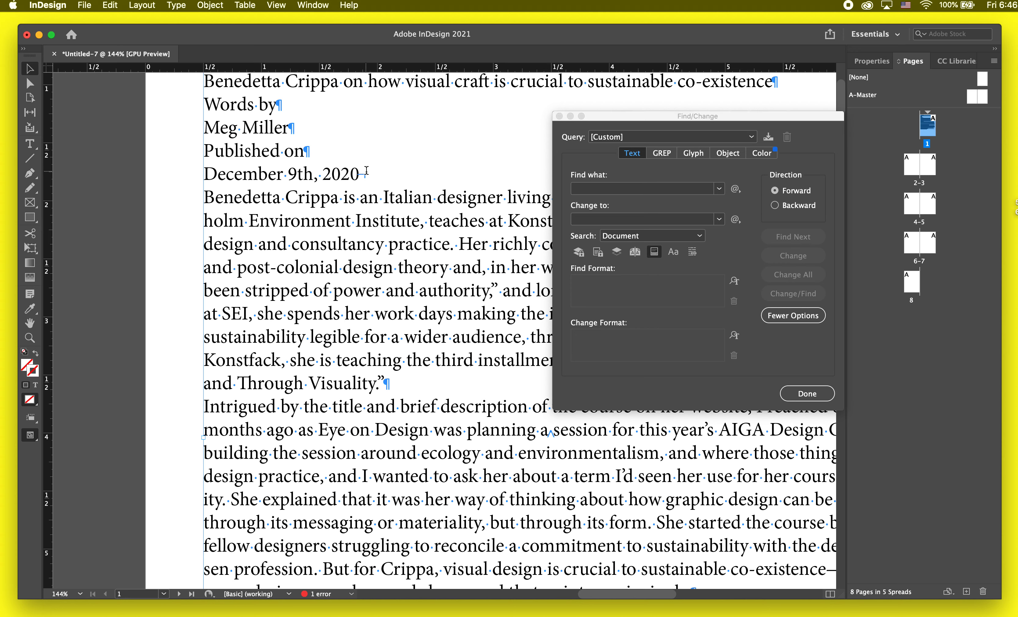
triple_click(366, 172)
click(366, 173)
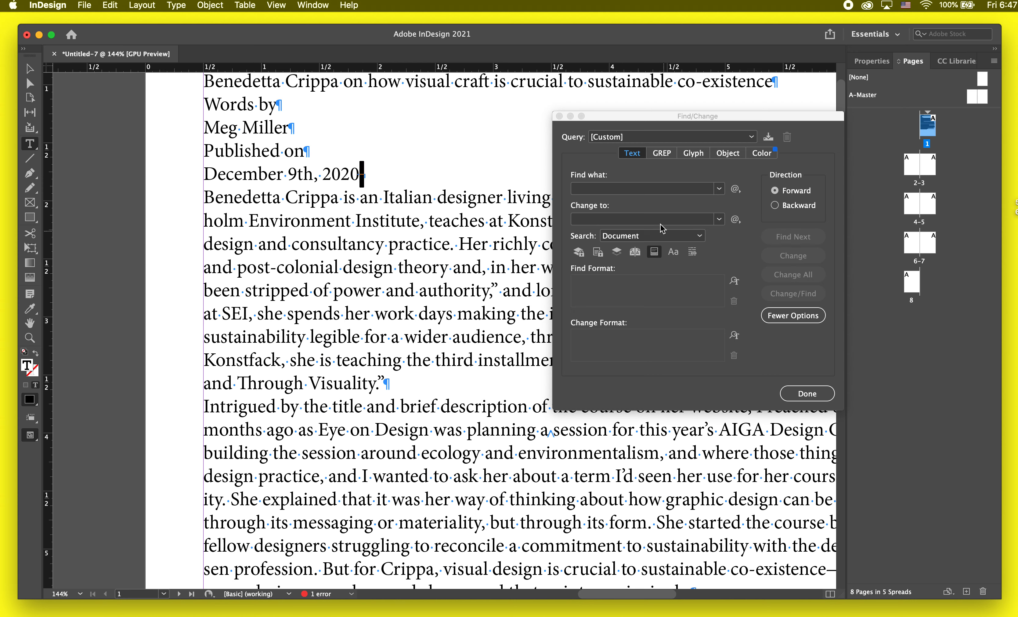
click(633, 189)
text(^n)
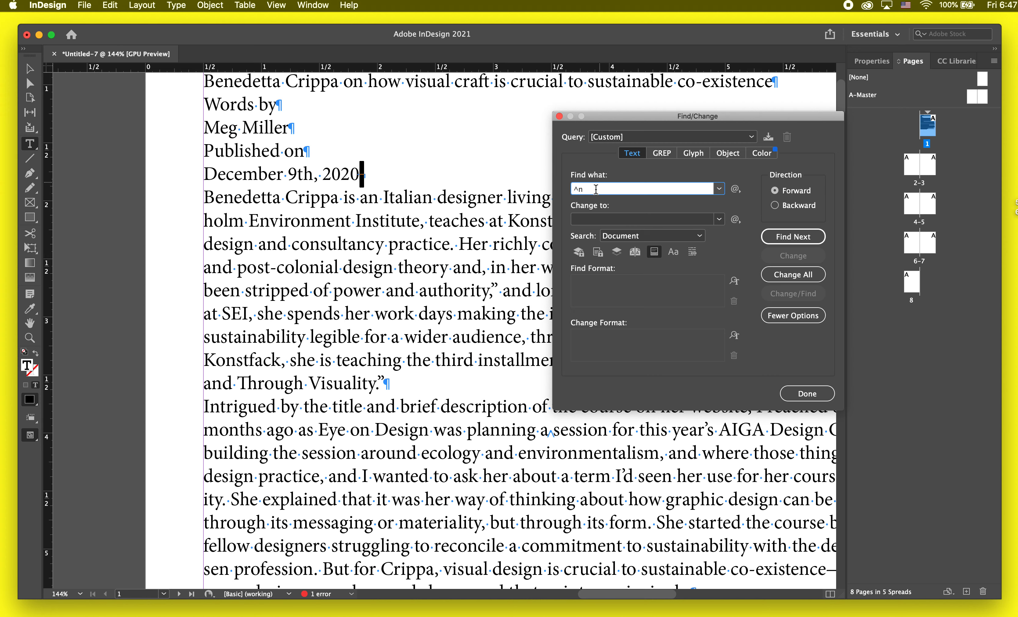
Step: Replace every forced line break (^n) in the document with a paragraph return (^p) using Find/Change
click(383, 382)
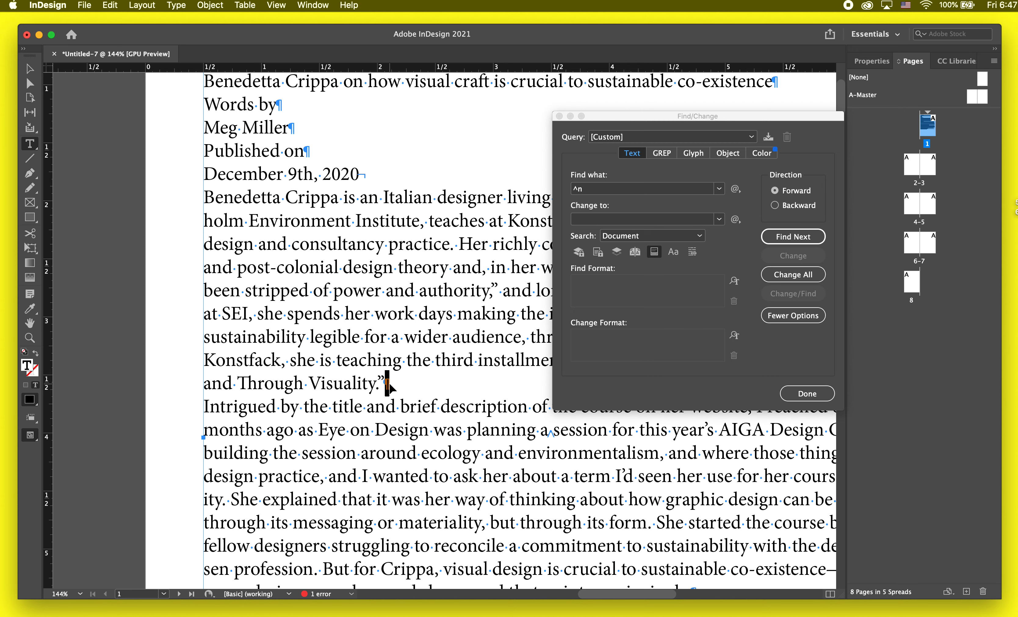
click(588, 217)
text(^p)
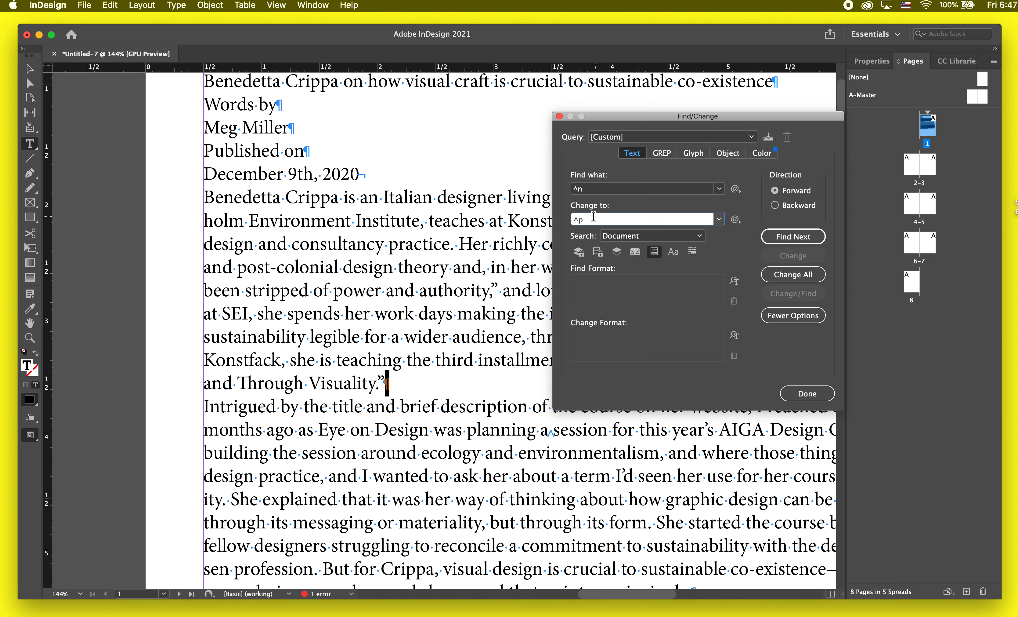
click(800, 276)
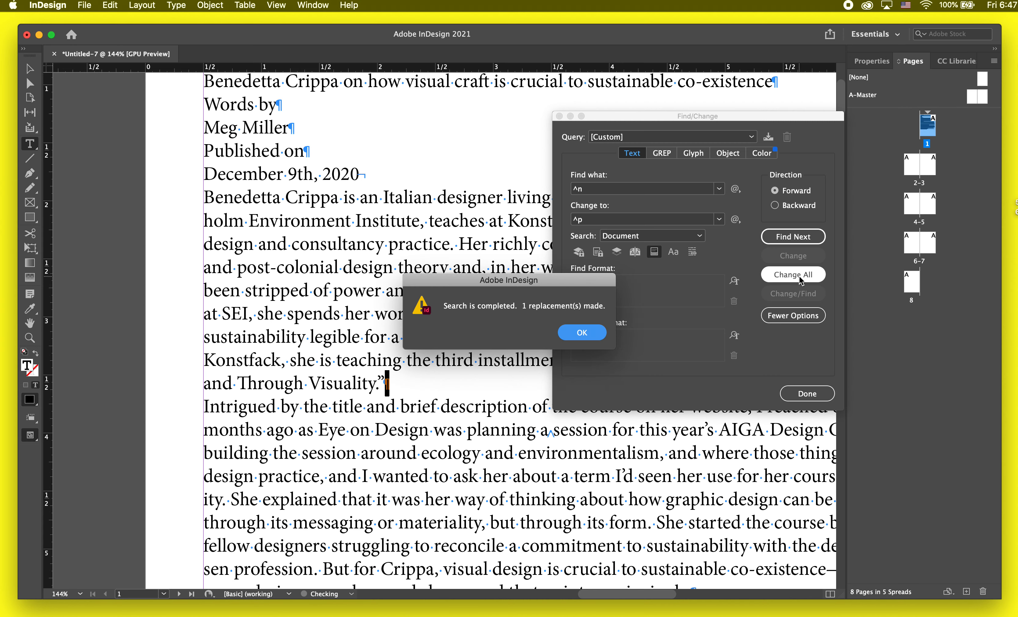
click(577, 332)
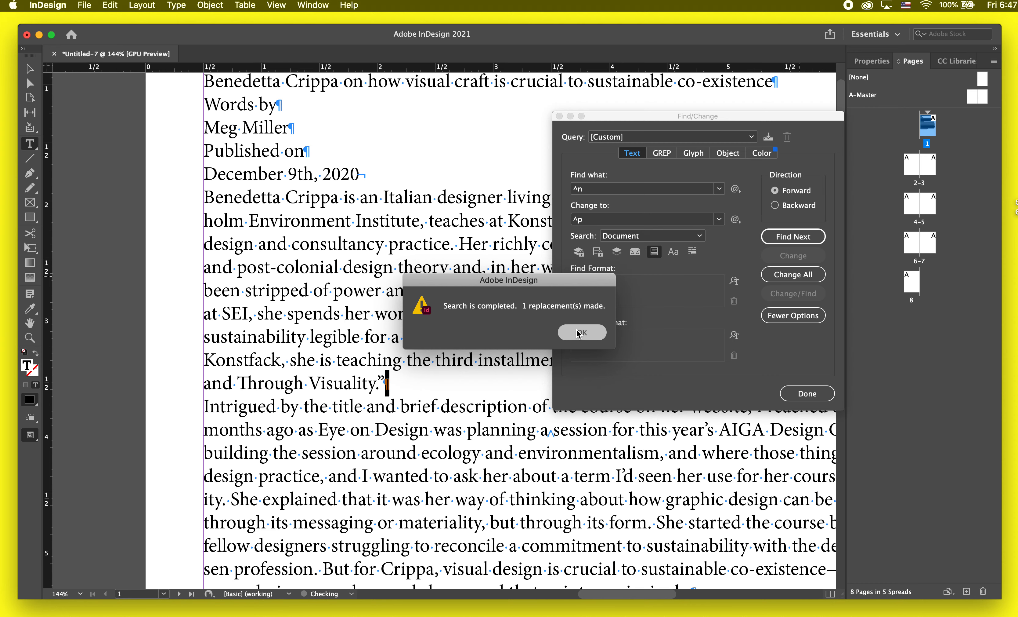
click(577, 332)
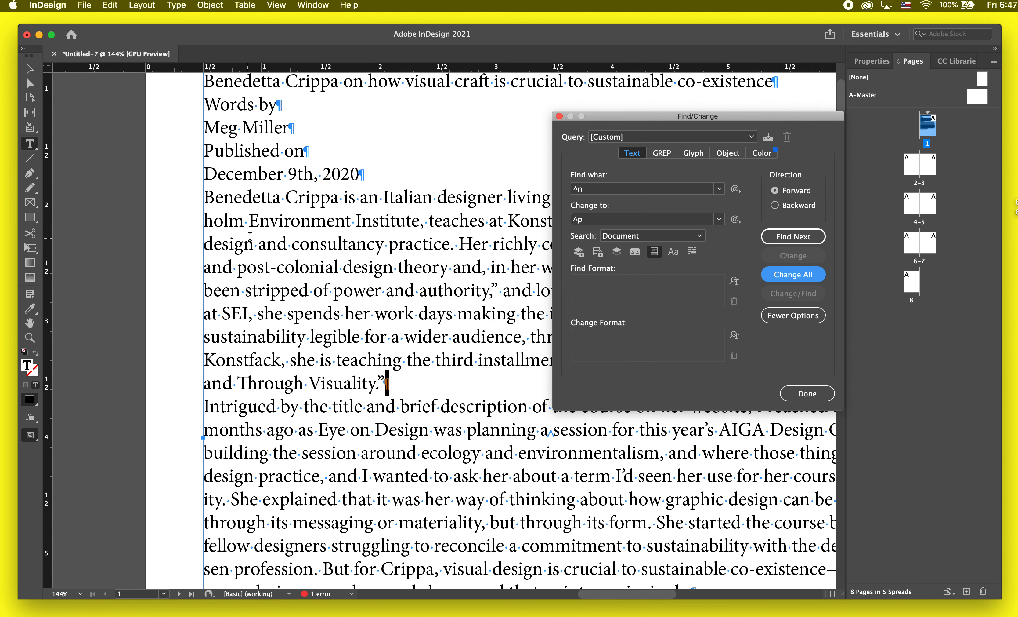
Step: Insert an extra space before "theory", before "a session" and before "She started" in the first two body paragraphs
scroll(351, 230, down, 10)
scroll(351, 230, right, 3)
scroll(332, 270, up, 12)
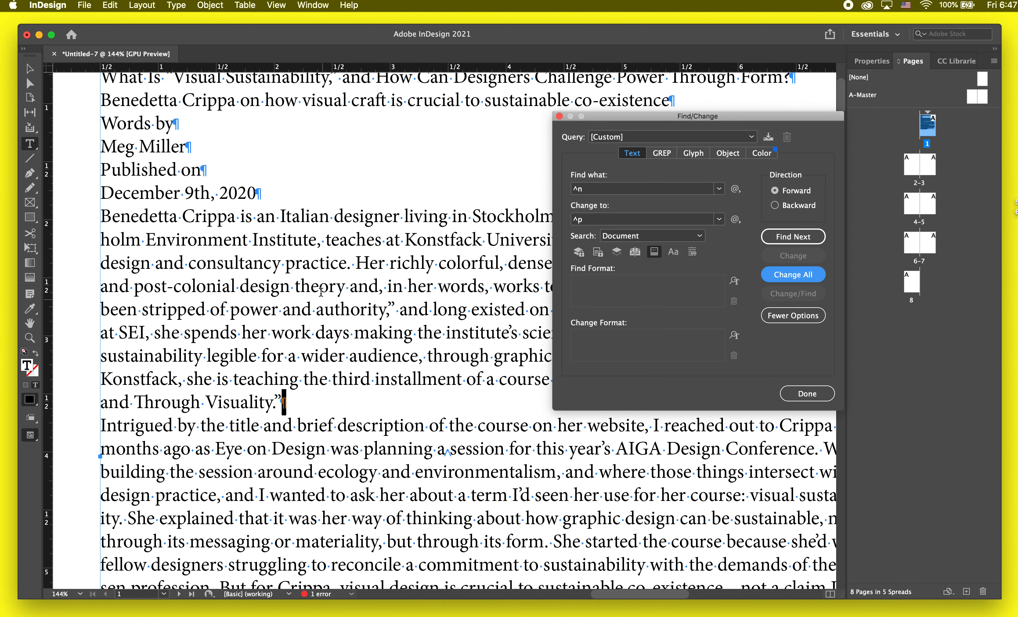
click(297, 285)
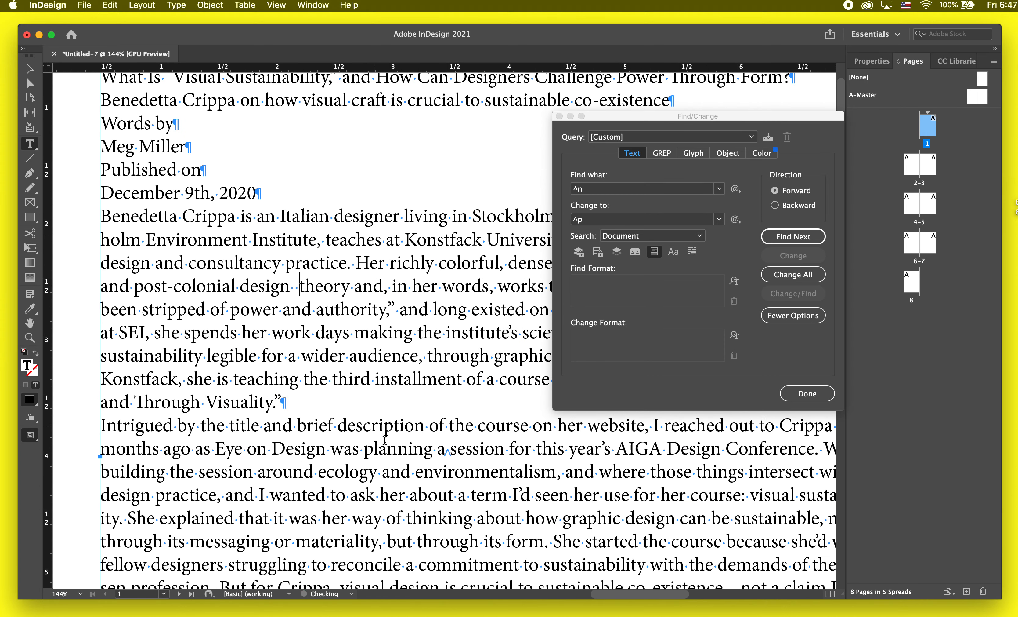
click(434, 448)
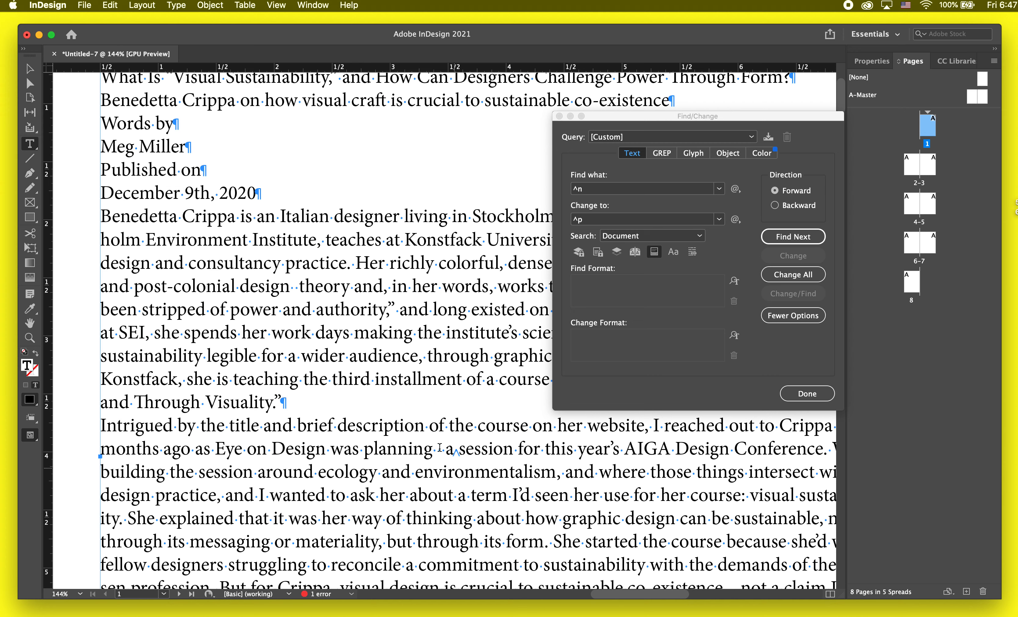
key(BackSpace)
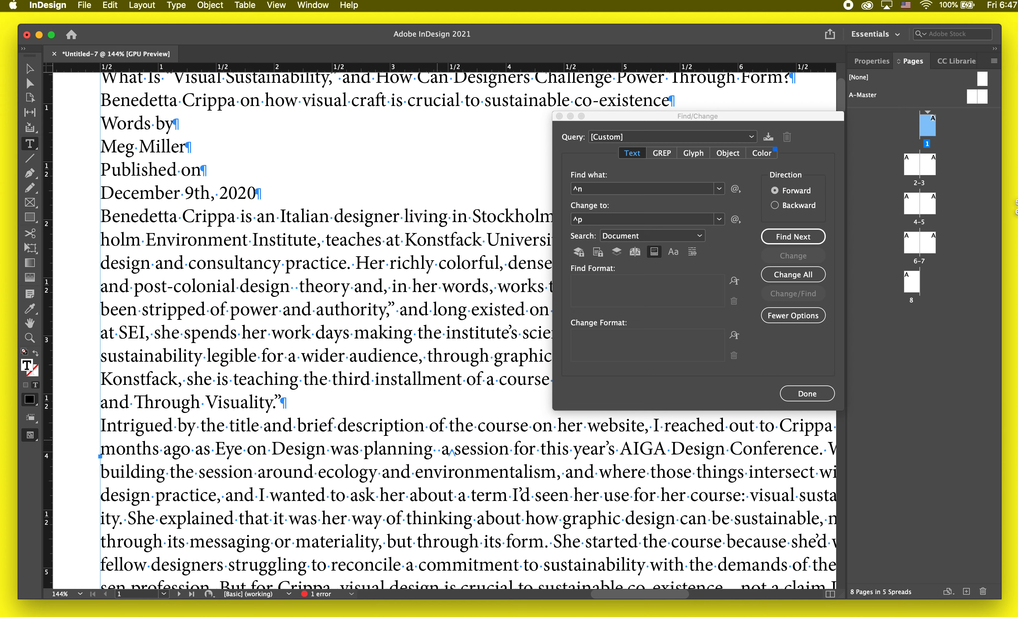
click(552, 543)
Step: Replace all double spaces in the document with single spaces using Find/Change, and close the dialog
key(super+f)
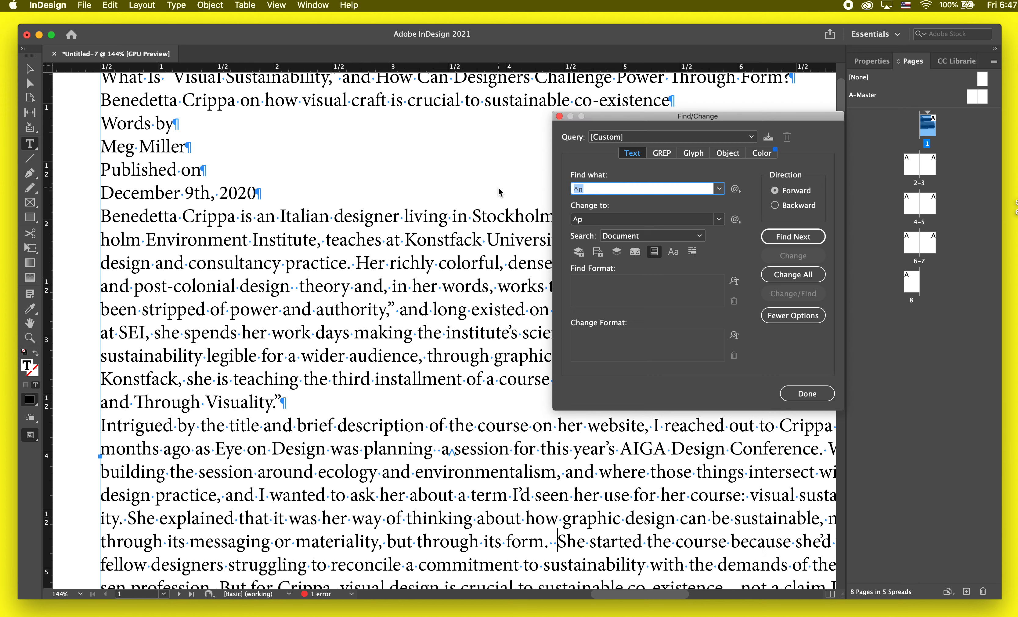
key(BackSpace)
key(Tab)
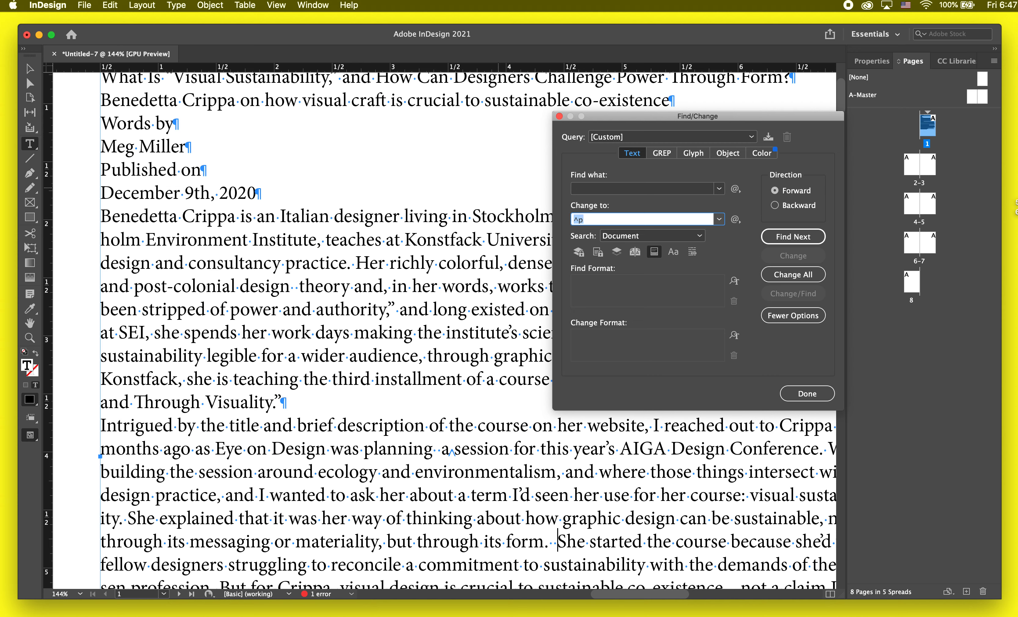
click(786, 275)
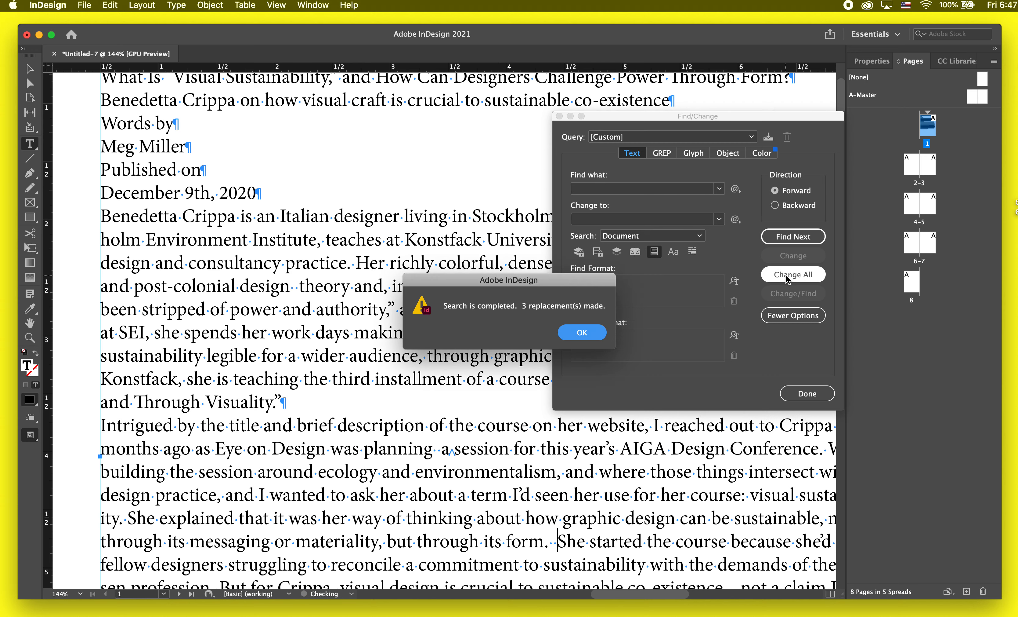
click(592, 331)
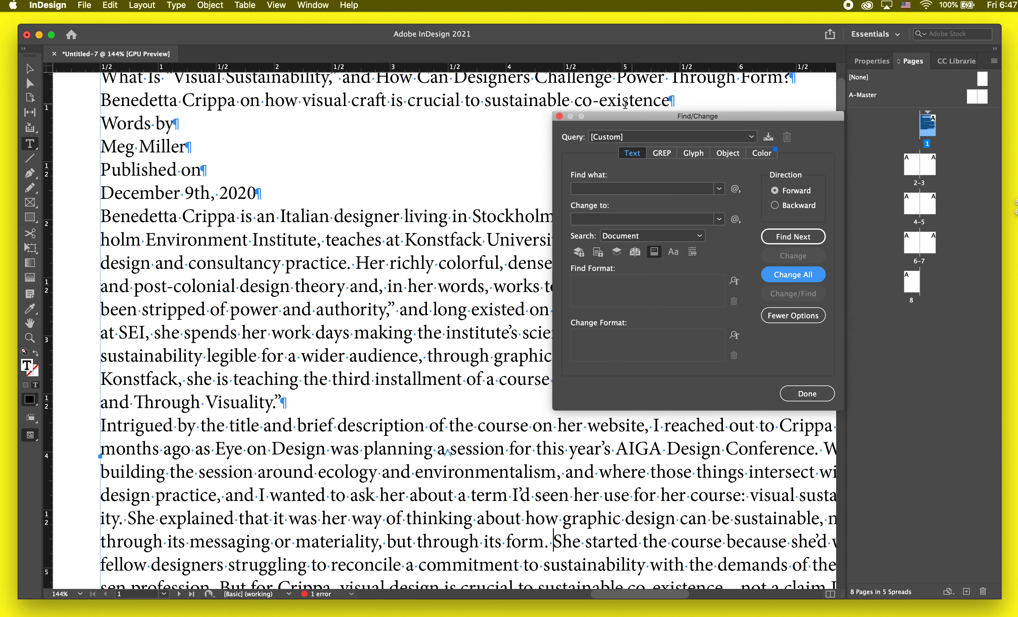
click(559, 116)
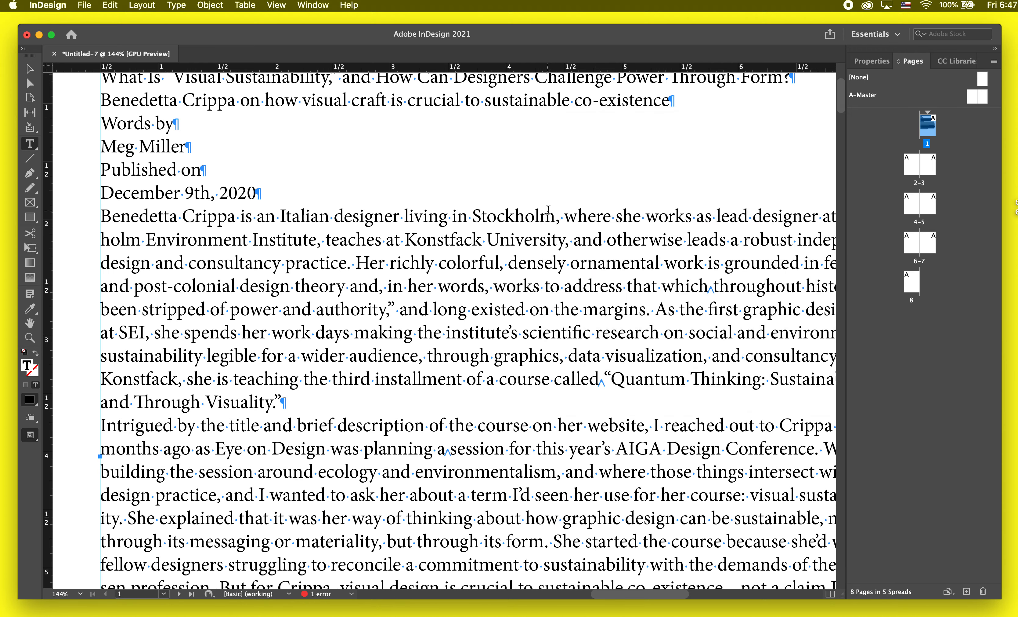
Step: Resize and reposition page 1's text frame to about 5.9 by 1.6 inches so it holds only the lines from DESIGN + ECOLOGY through the date
key(super+0)
key(Escape)
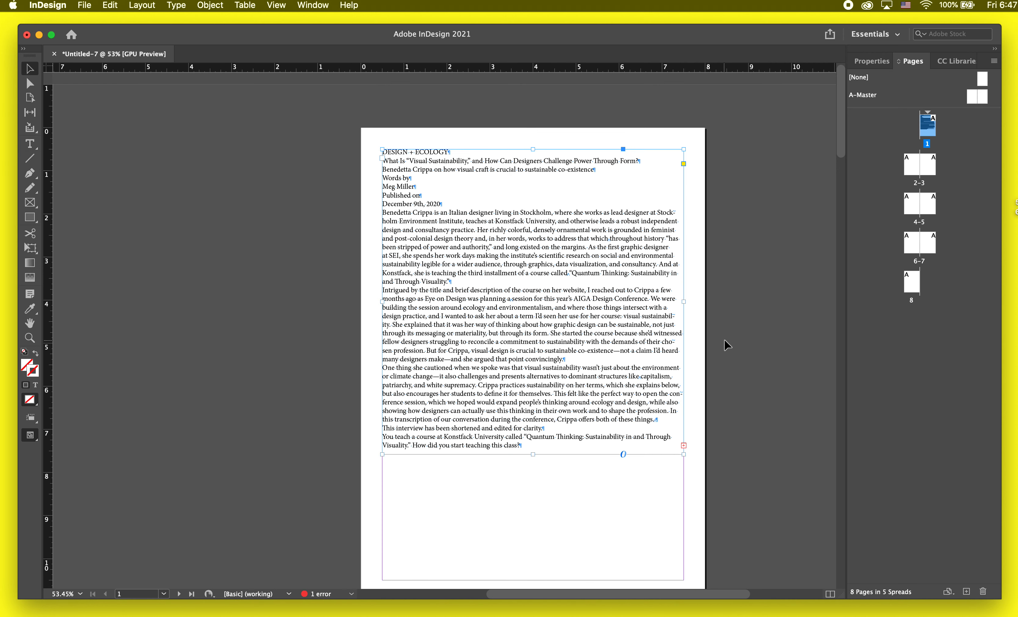
click(727, 345)
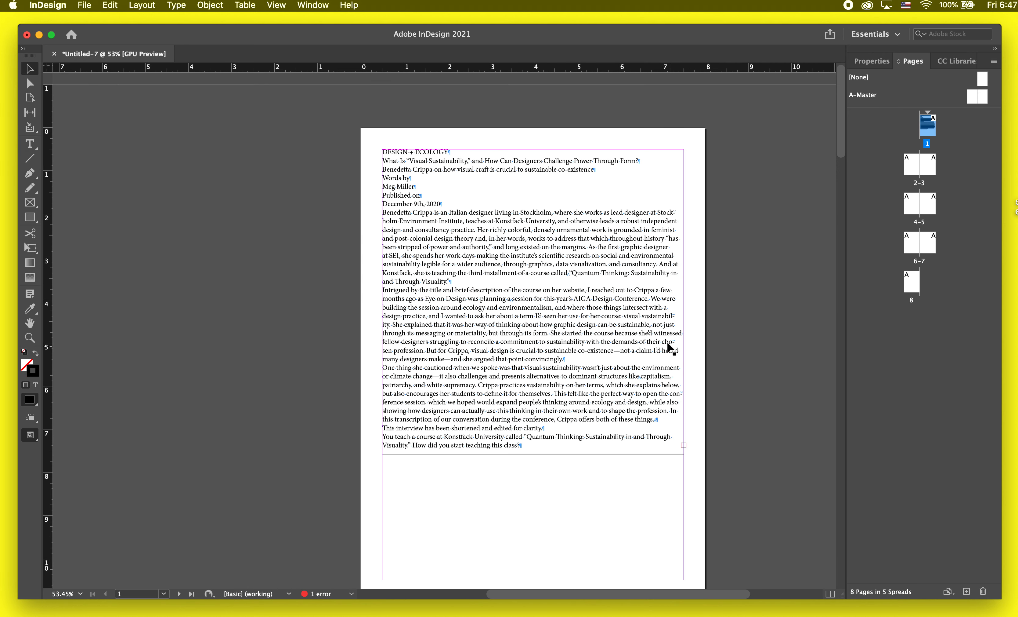
click(668, 346)
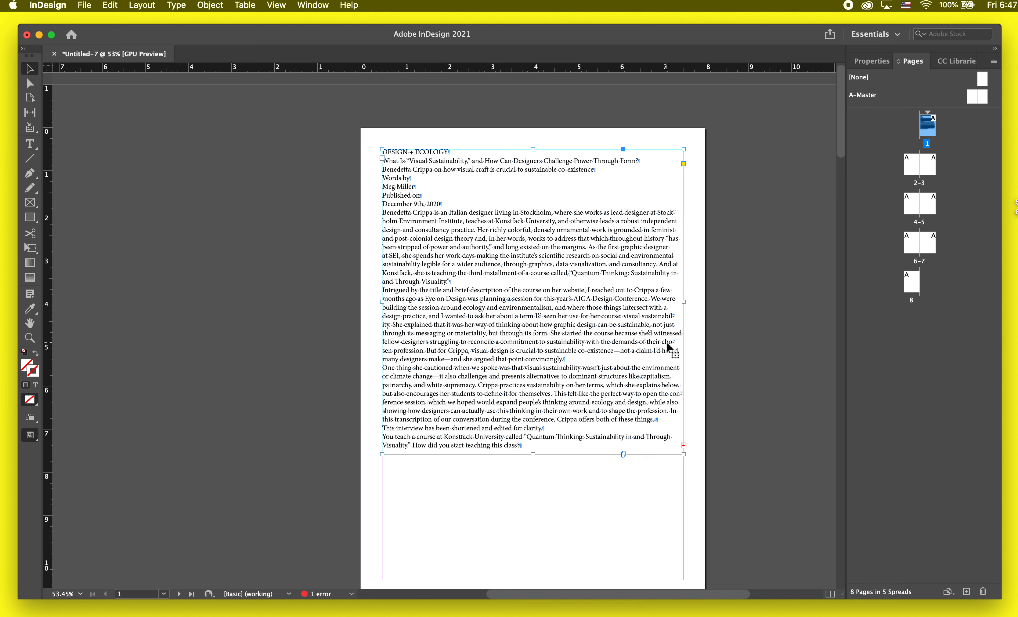
scroll(668, 347, down, 3)
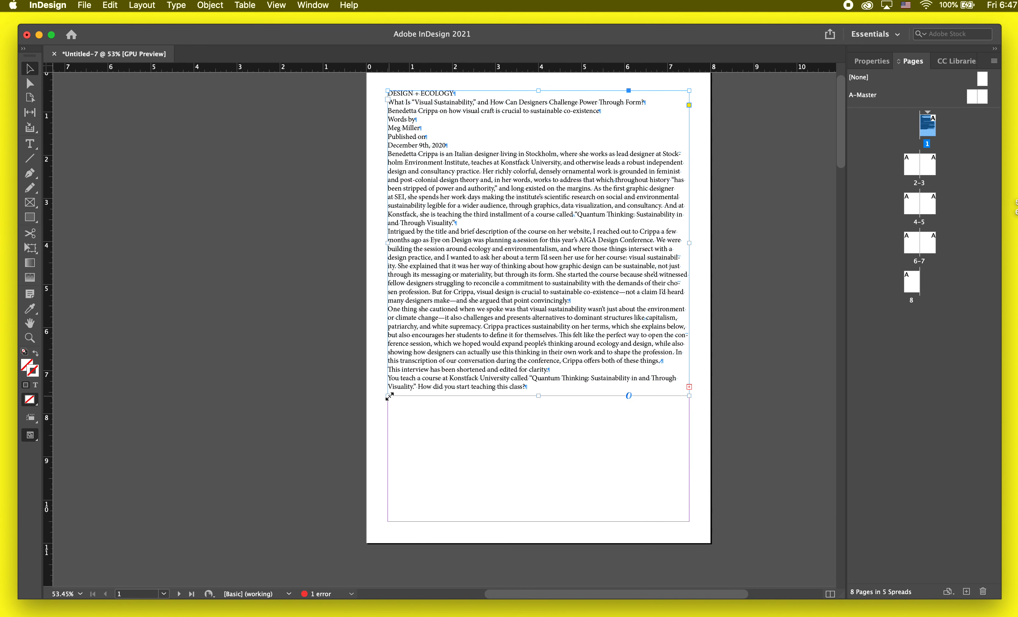
drag(389, 396, 436, 473)
drag(527, 287, 529, 320)
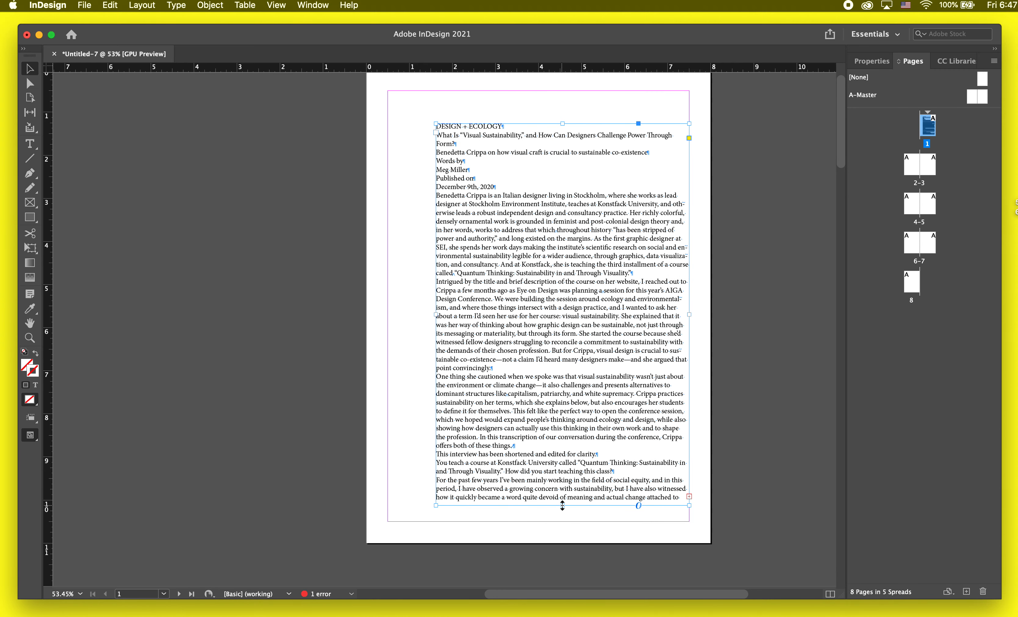
drag(563, 505, 565, 250)
click(689, 241)
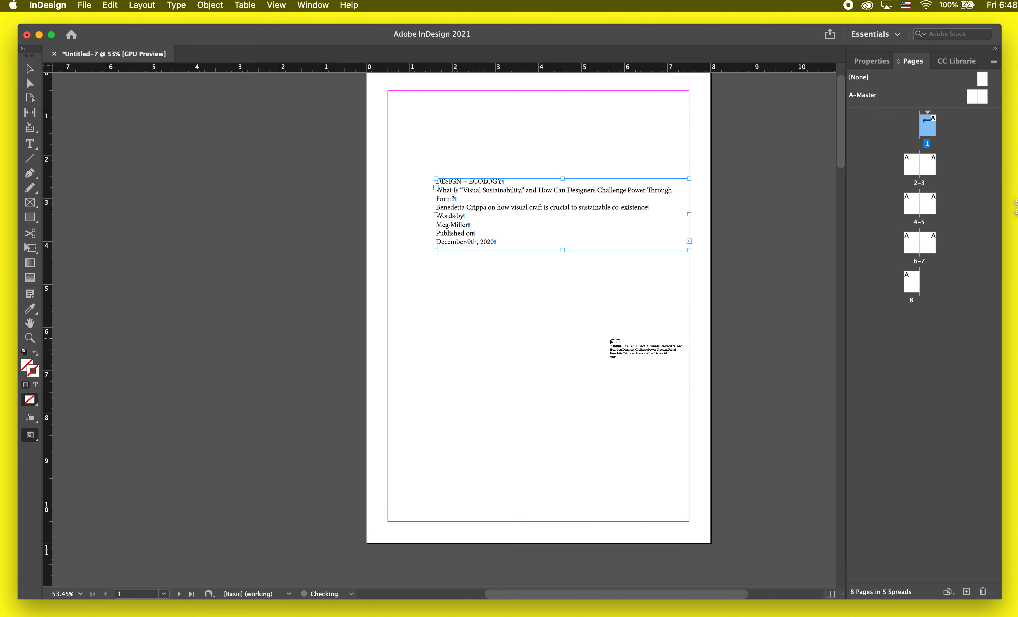
scroll(609, 345, down, 10)
scroll(610, 343, up, 7)
scroll(610, 339, up, 4)
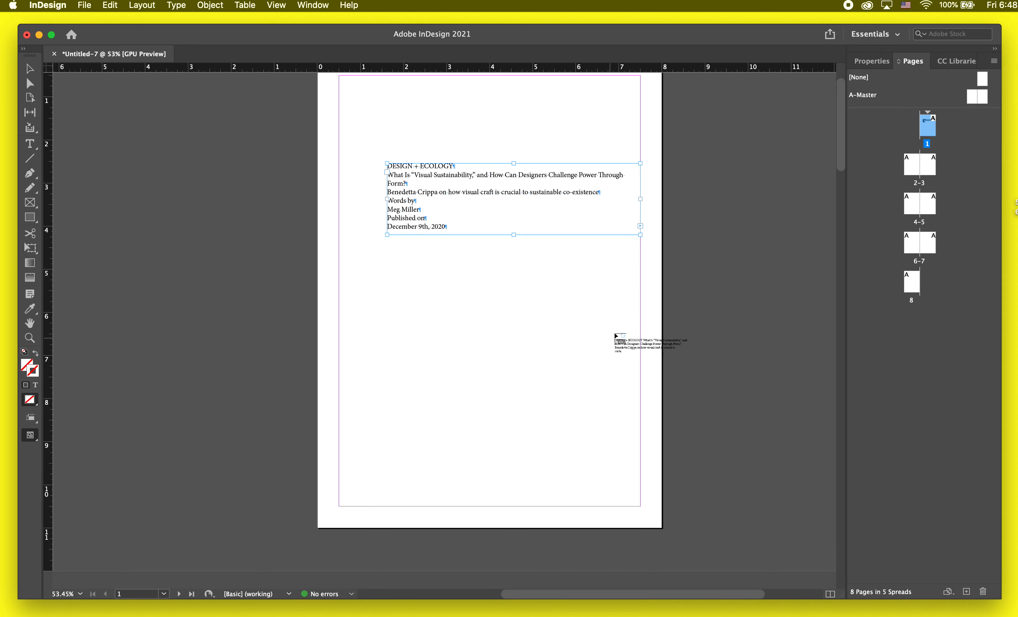
key(Escape)
Step: Thread the overset text from page 1's frame into a new frame about 5.9 inches wide, starting at page 2's top-left margin corner
scroll(641, 235, up, 6)
scroll(642, 248, down, 4)
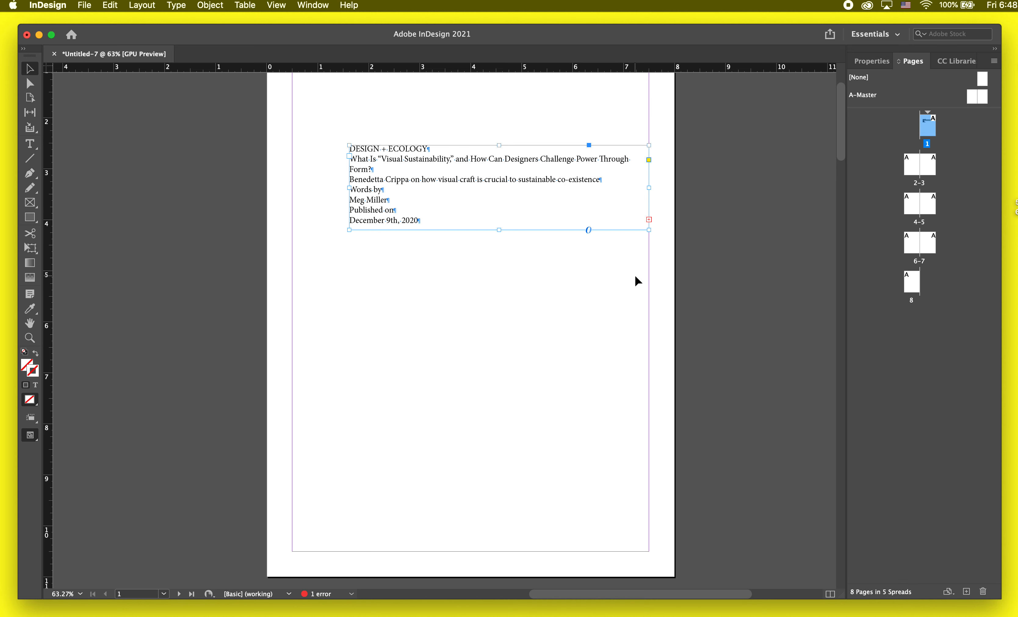
click(649, 218)
scroll(602, 312, down, 10)
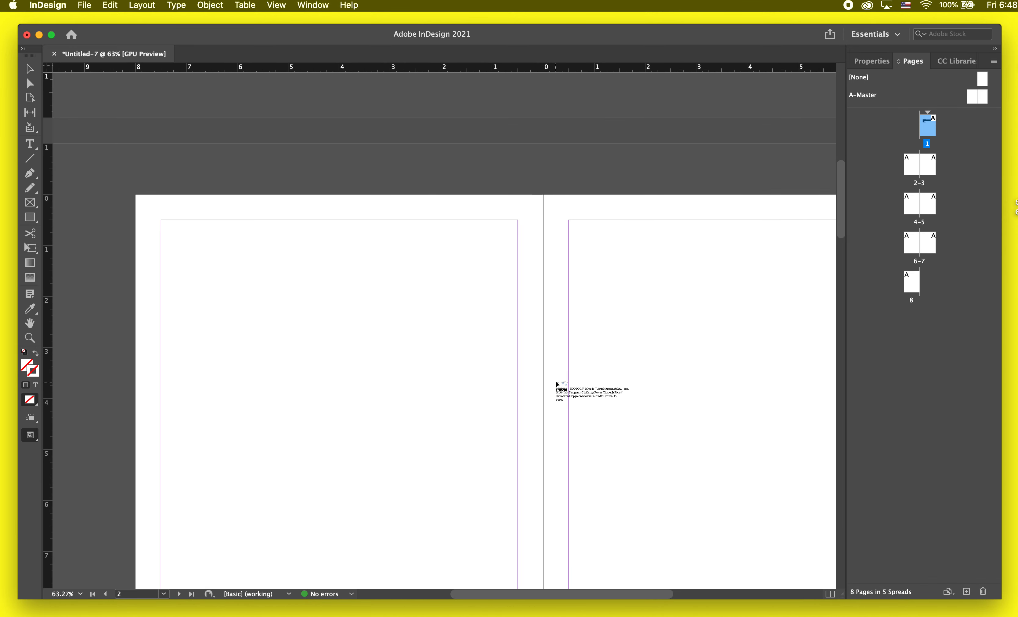
drag(161, 220, 461, 445)
Step: Thread page 2's overset text into a frame on page 3 and narrow it from its left edge to about 4.8 inches wide
click(461, 434)
scroll(458, 435, up, 10)
scroll(458, 435, right, 6)
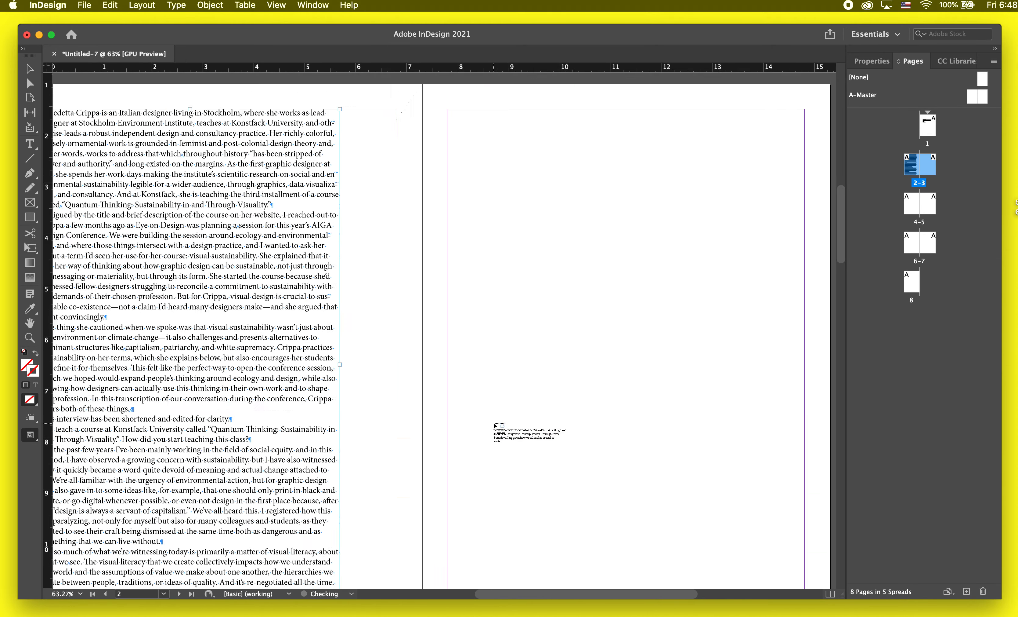
click(393, 226)
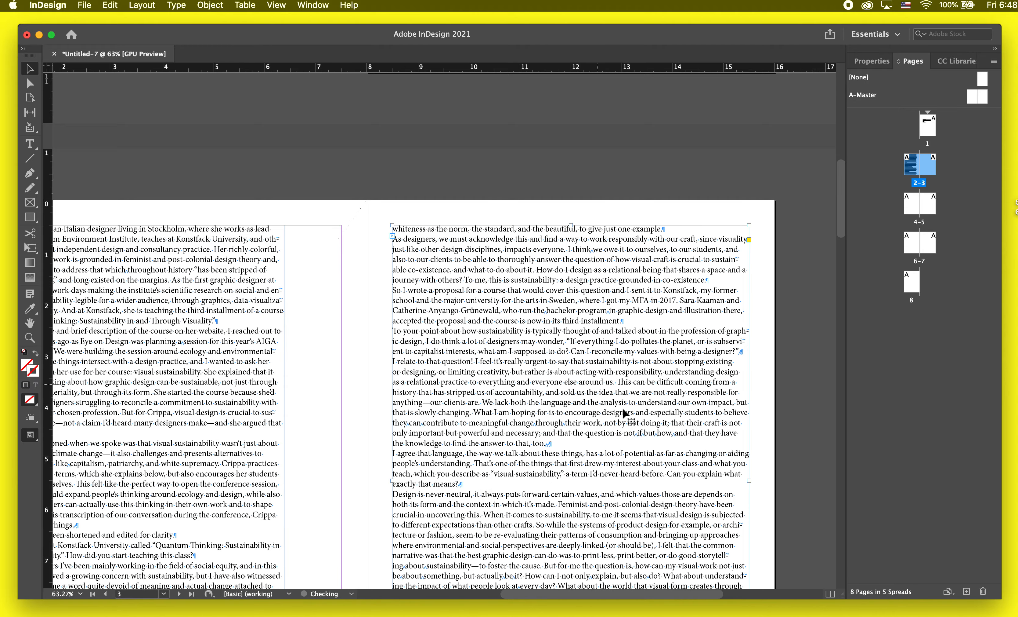
scroll(622, 407, down, 6)
scroll(623, 409, up, 6)
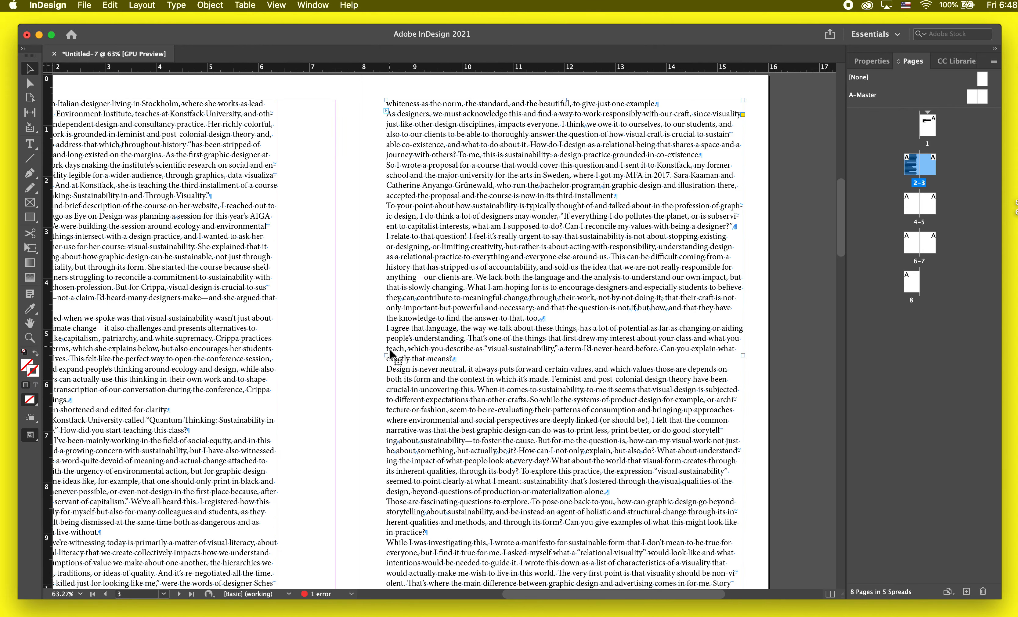
drag(386, 357, 497, 356)
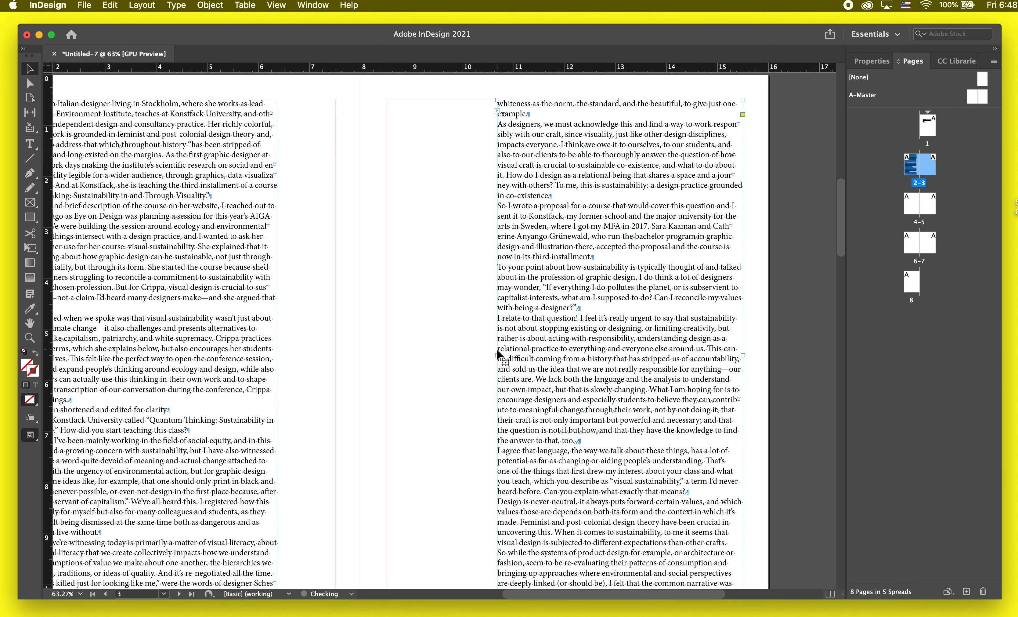
Step: Continue the text thread into margin-height frames on page 4, about 6 inches wide, and page 5, about 5 inches wide
scroll(496, 421, down, 10)
click(751, 370)
key(super+minus)
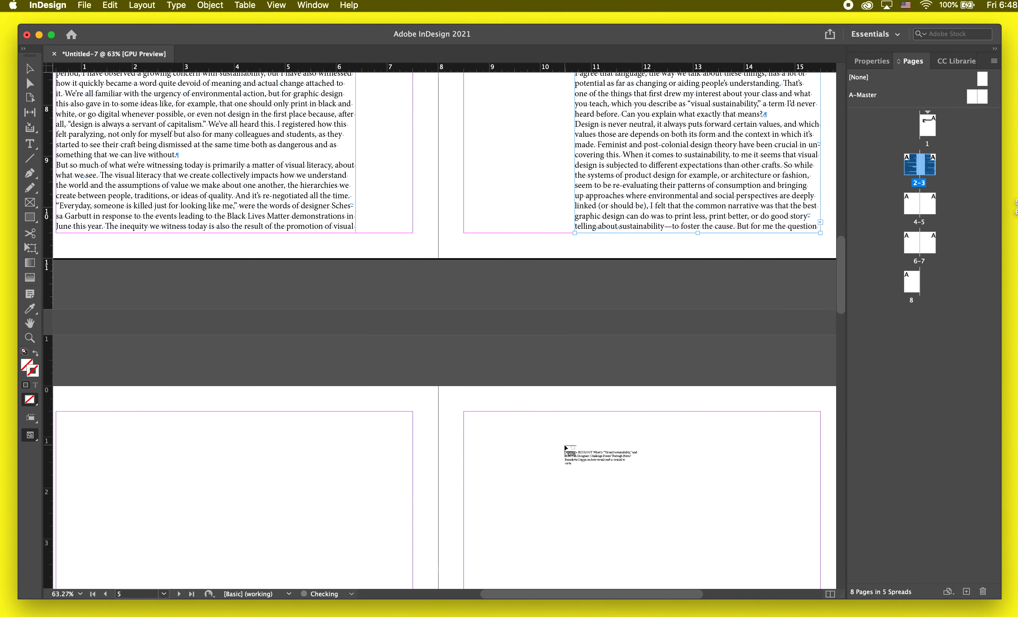
scroll(566, 448, up, 3)
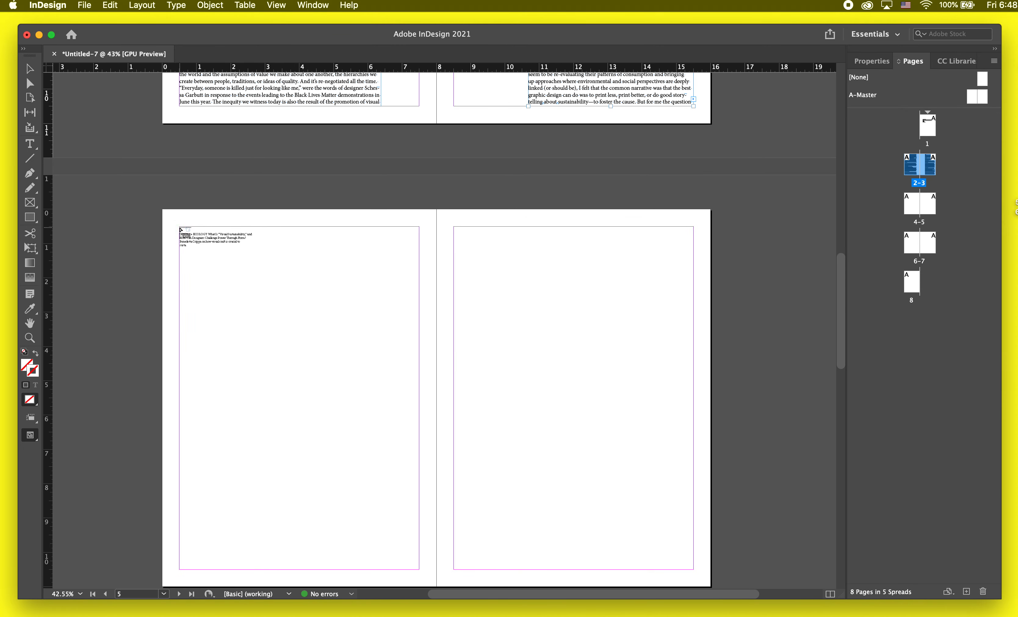
drag(178, 226, 383, 569)
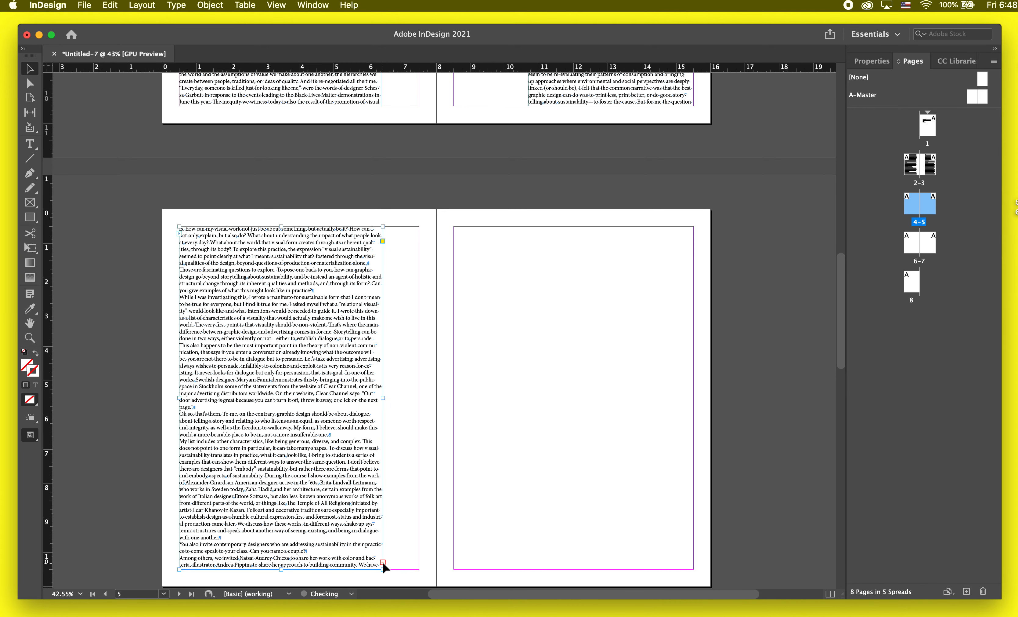
drag(520, 227, 694, 568)
Step: Thread page 5's overset text into a margin-height frame about 6 inches wide on page 6, and deselect it
click(693, 562)
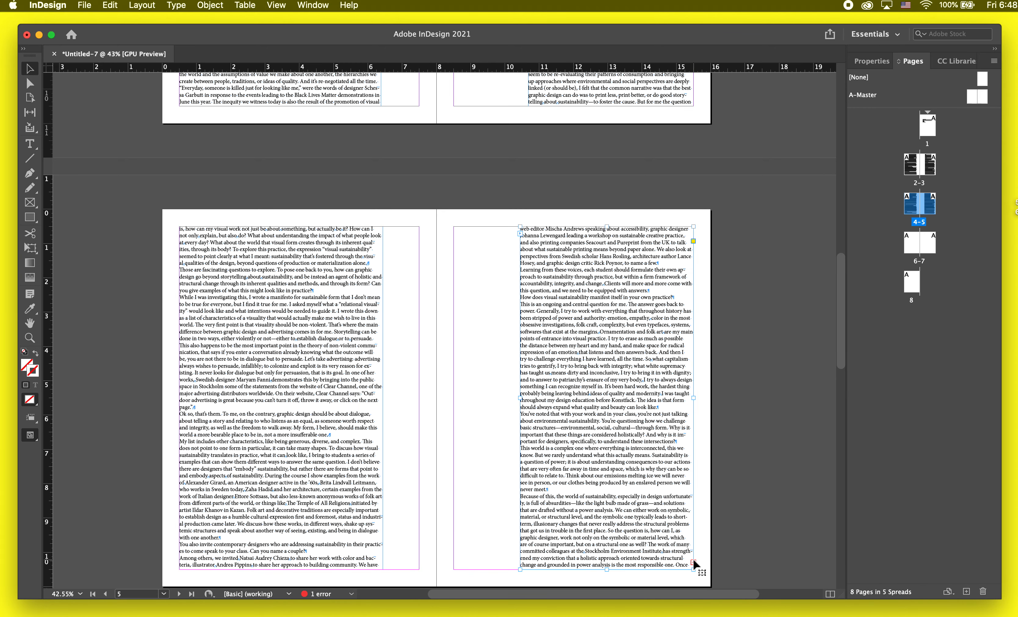
scroll(494, 526, down, 10)
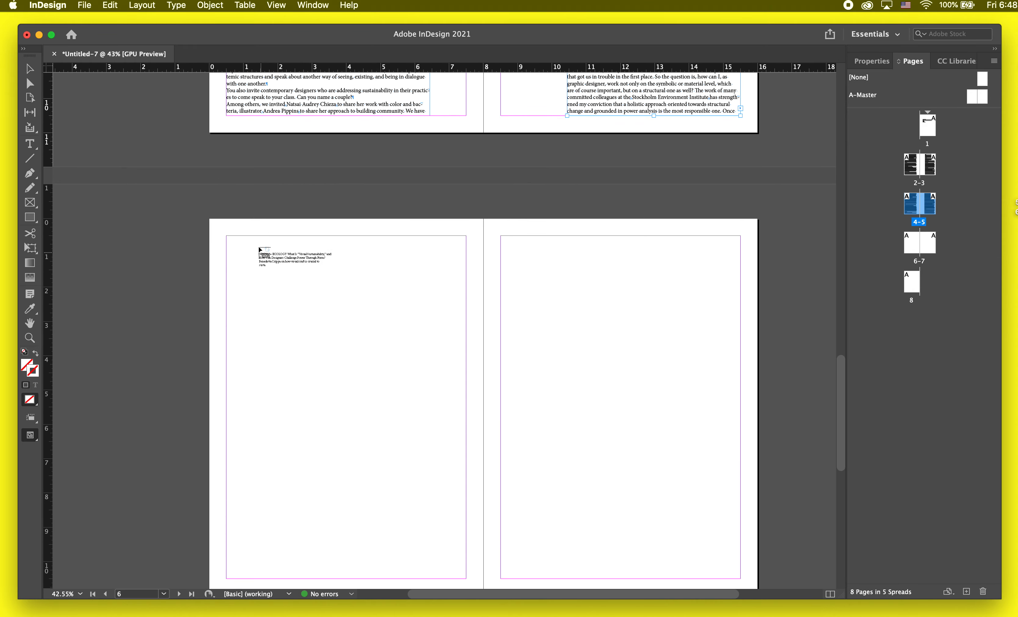
drag(226, 236, 432, 472)
click(524, 354)
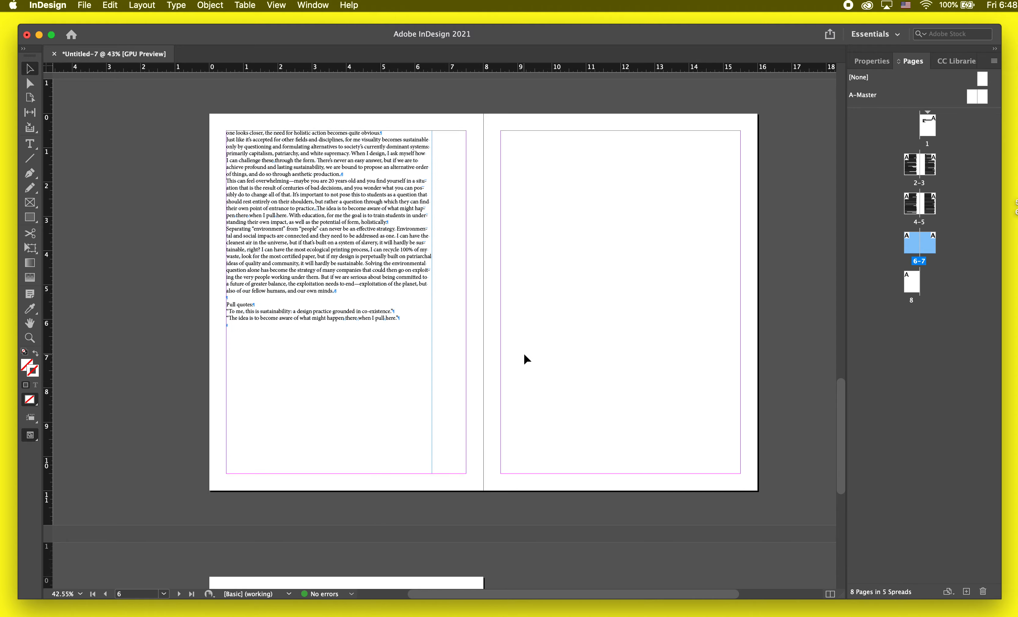
Step: Load the eight article images, numbered 1 to 8, from the Day 7 folder for placing
scroll(524, 354, down, 5)
scroll(524, 355, up, 20)
scroll(524, 354, down, 10)
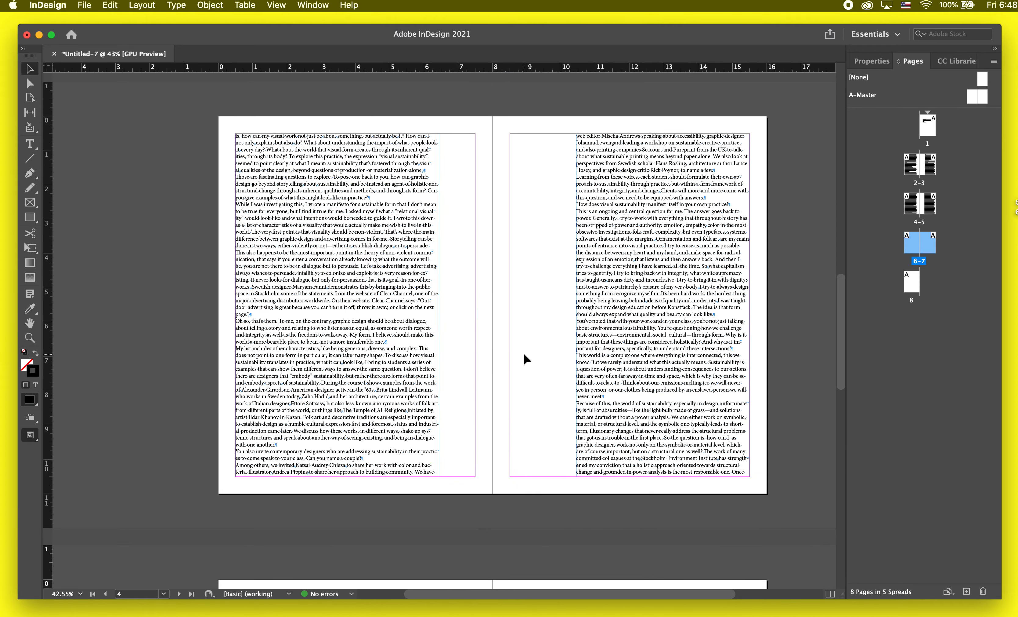
scroll(525, 354, up, 10)
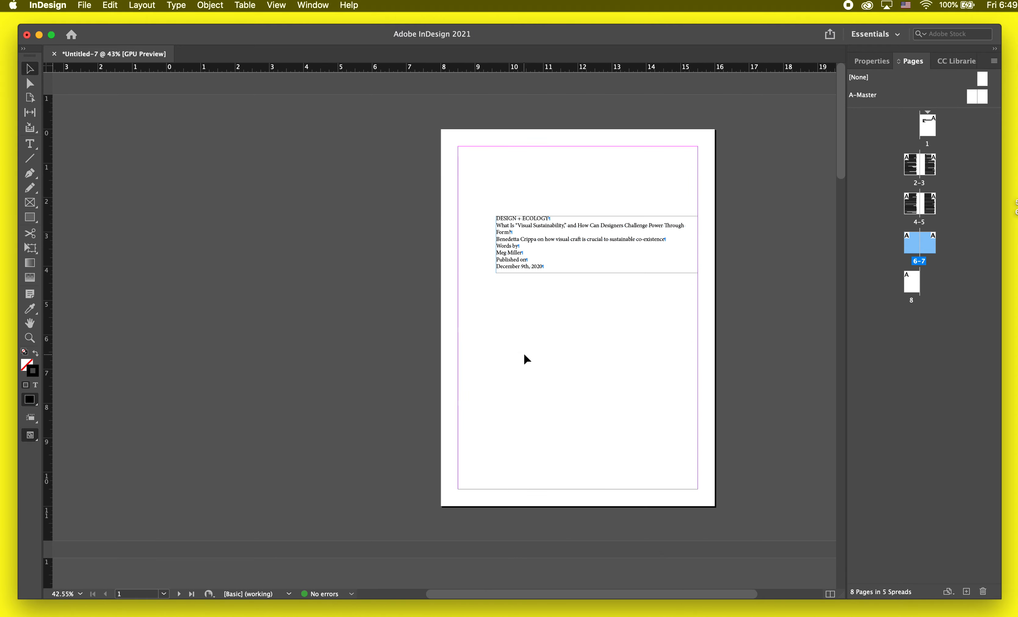
click(524, 355)
scroll(524, 354, down, 2)
key(super+d)
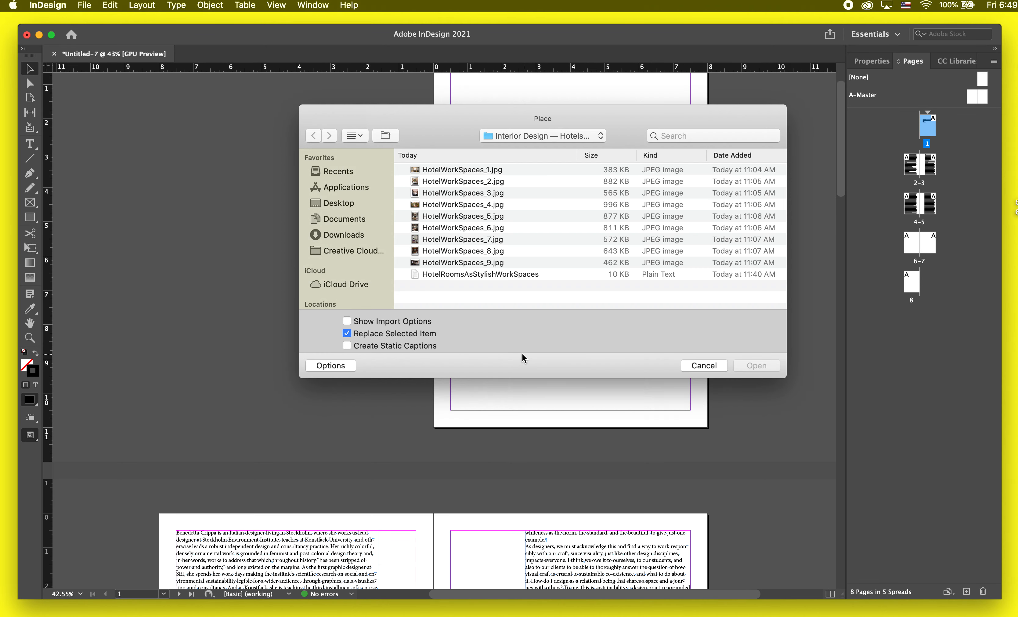
click(530, 136)
click(530, 150)
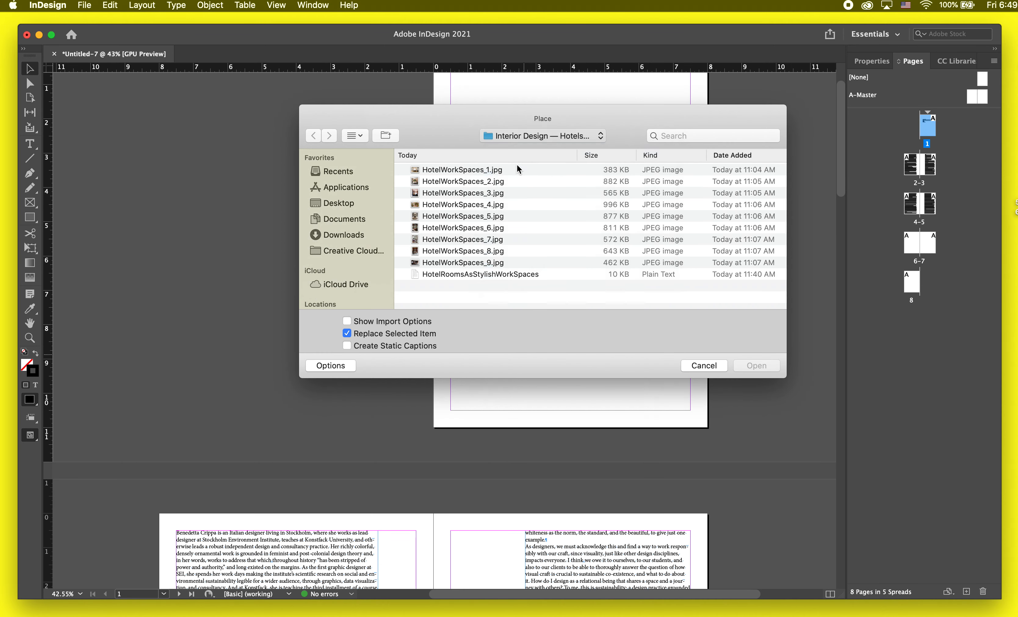
click(492, 193)
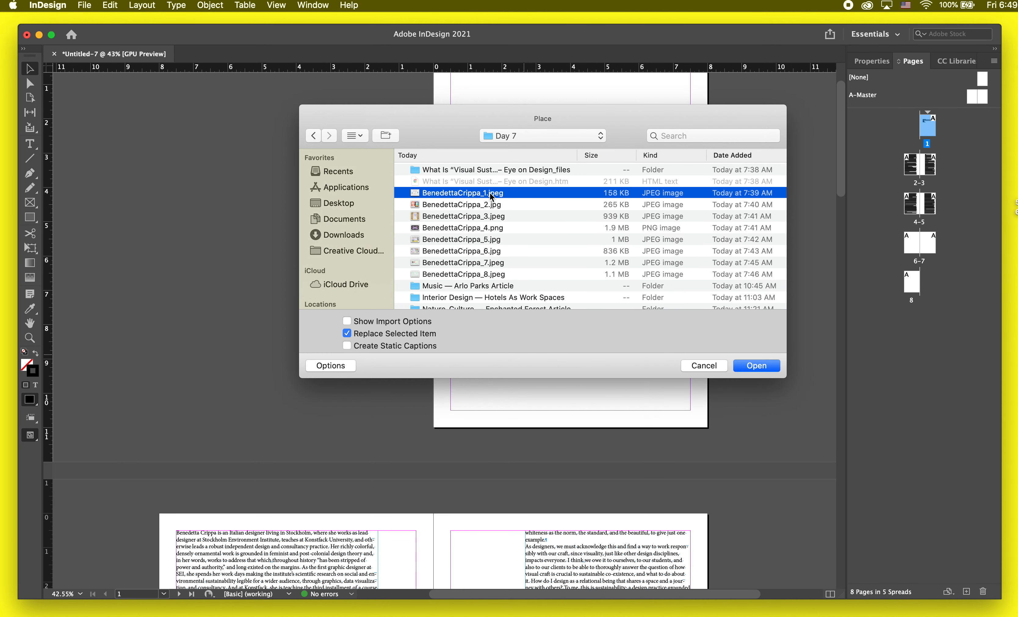
shift+click(482, 274)
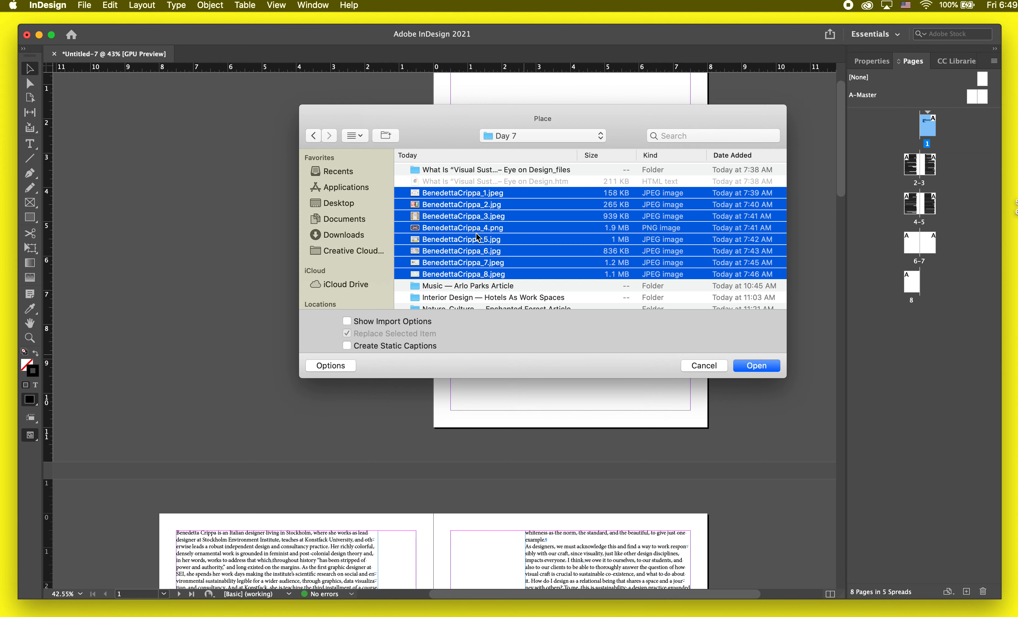
key(space)
key(space)
key(Return)
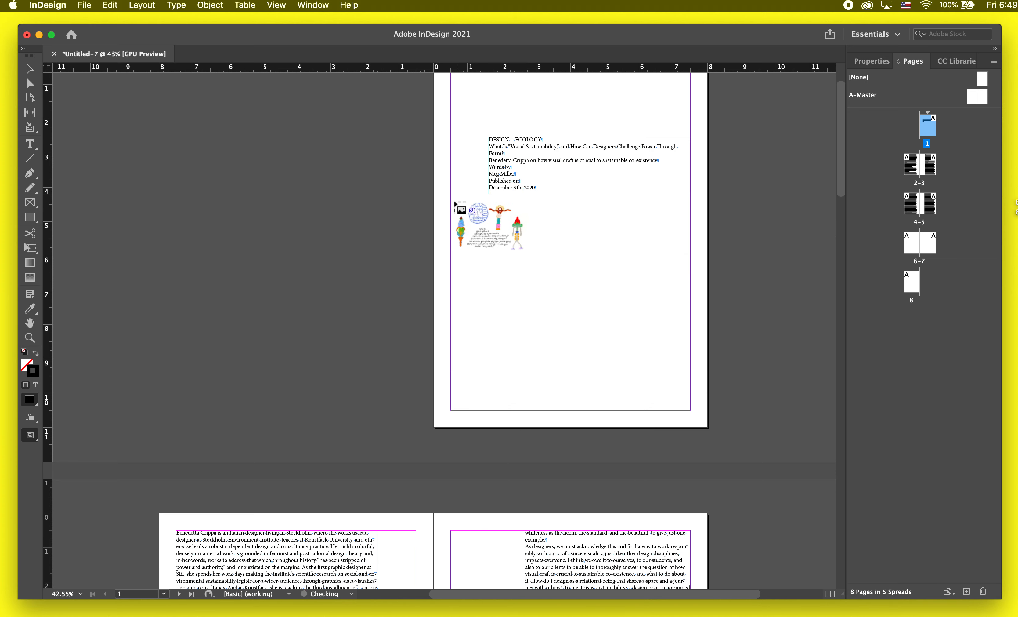
Step: Place the first six loaded images at reduced size, overlapping one another, on the pasteboard left of page 1
drag(270, 162, 474, 310)
drag(154, 199, 338, 316)
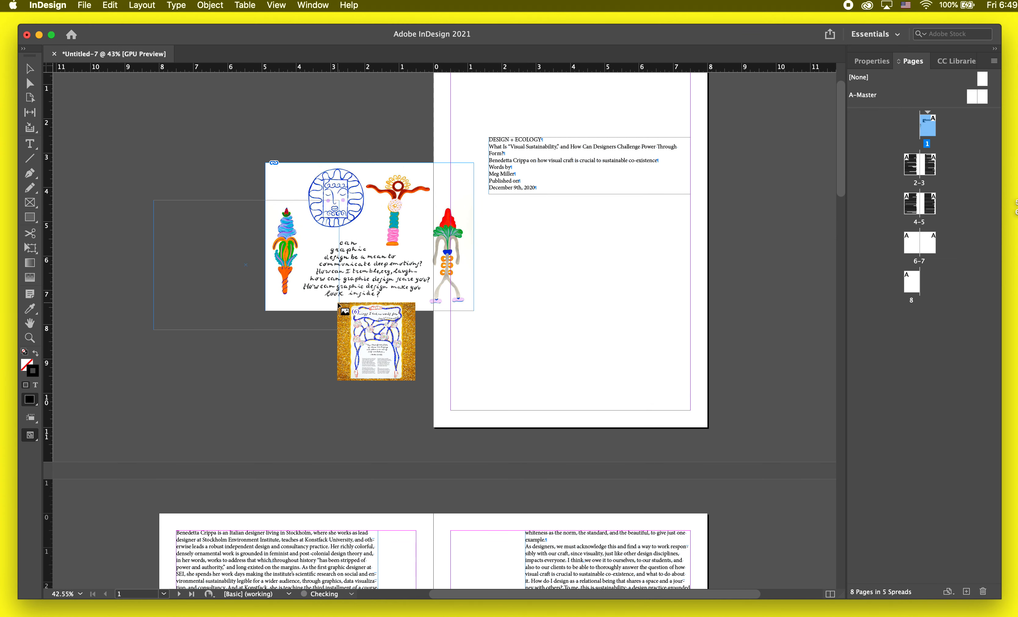
drag(176, 96, 310, 328)
scroll(311, 324, down, 5)
scroll(311, 325, up, 5)
drag(100, 216, 341, 361)
drag(149, 163, 352, 298)
drag(246, 223, 434, 340)
Step: Place the remaining two green diagram images on the pasteboard right of page 1 and deselect them
scroll(686, 255, right, 3)
scroll(685, 255, up, 1)
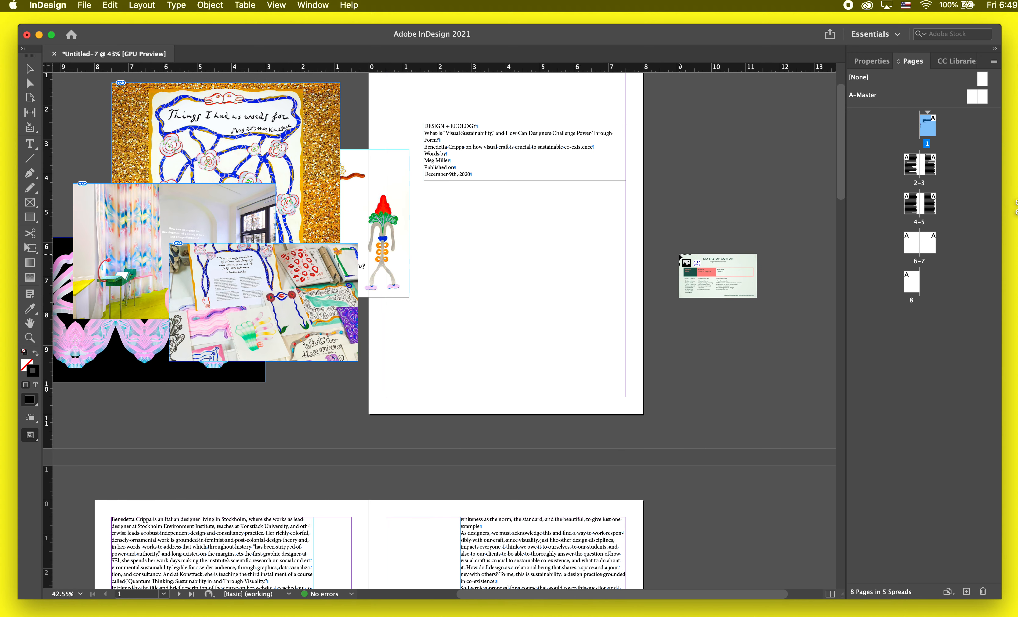
drag(679, 254, 871, 389)
drag(656, 180, 816, 313)
click(634, 144)
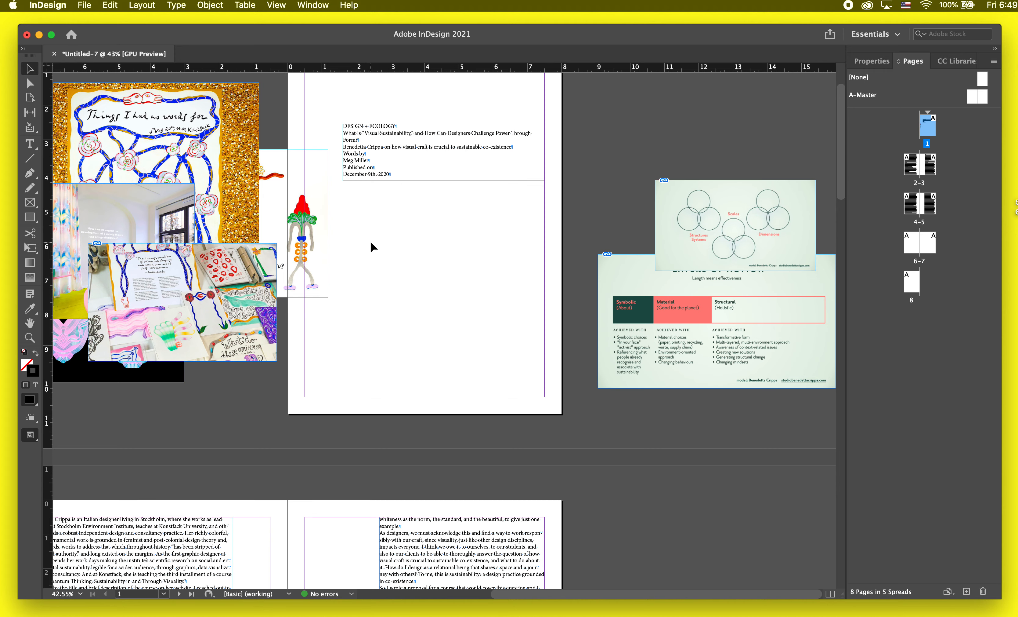
Step: Spread out the overlapping images left of page 1, shifting the white illustration off the page, and deselect
scroll(291, 233, left, 5)
scroll(291, 232, up, 1)
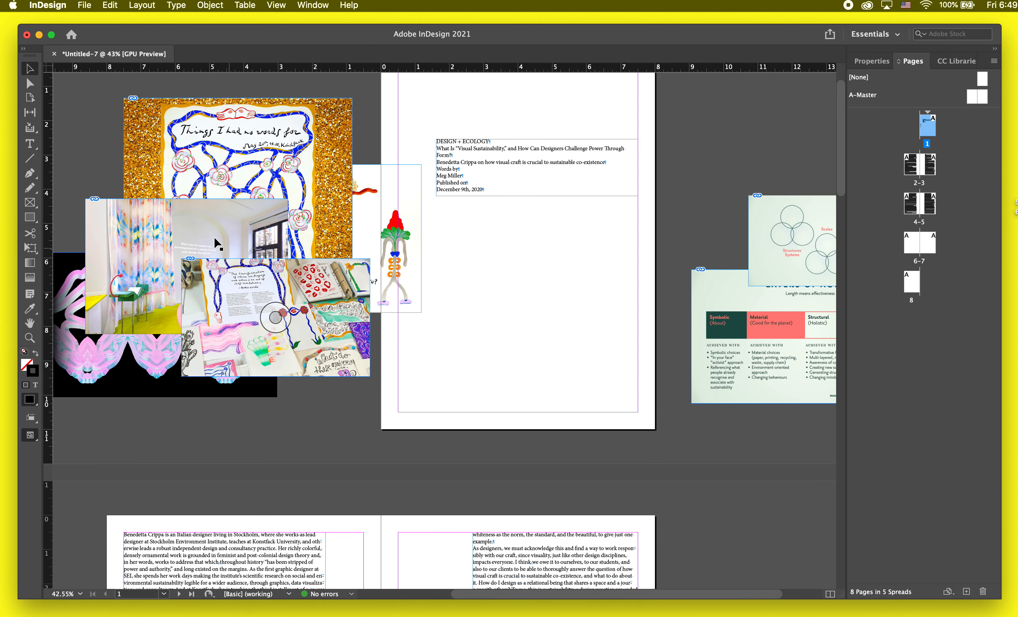
drag(179, 164, 155, 136)
drag(302, 156, 286, 123)
drag(351, 236, 315, 286)
scroll(315, 285, down, 3)
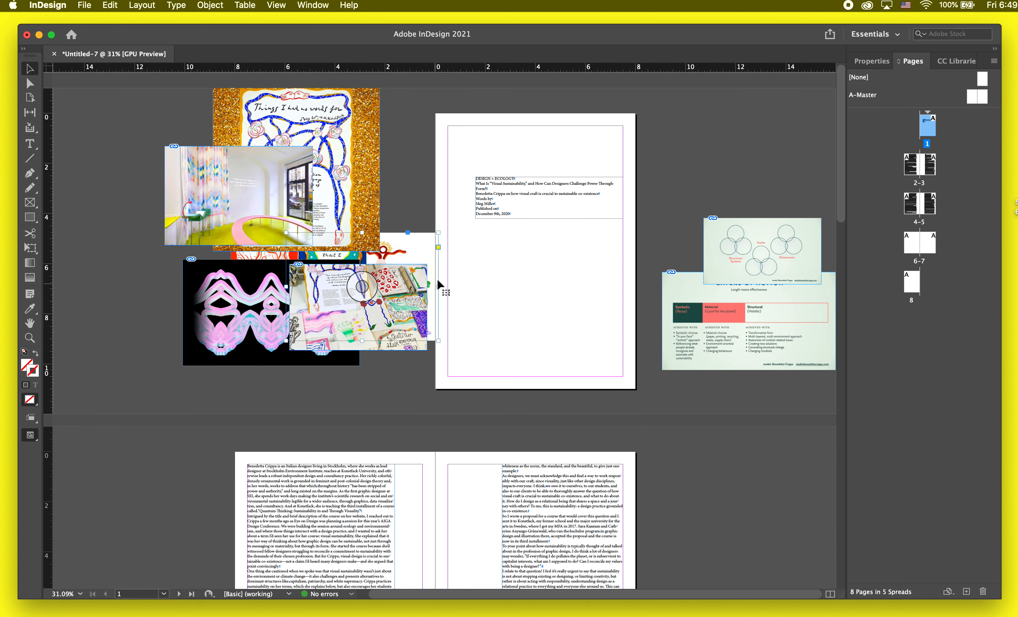
scroll(706, 168, up, 2)
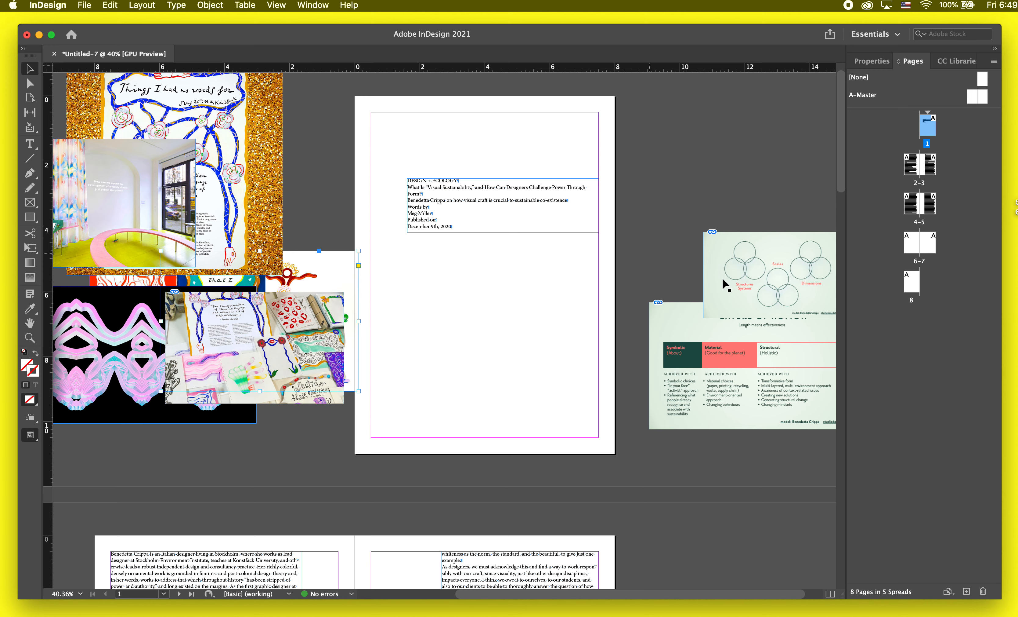
click(575, 343)
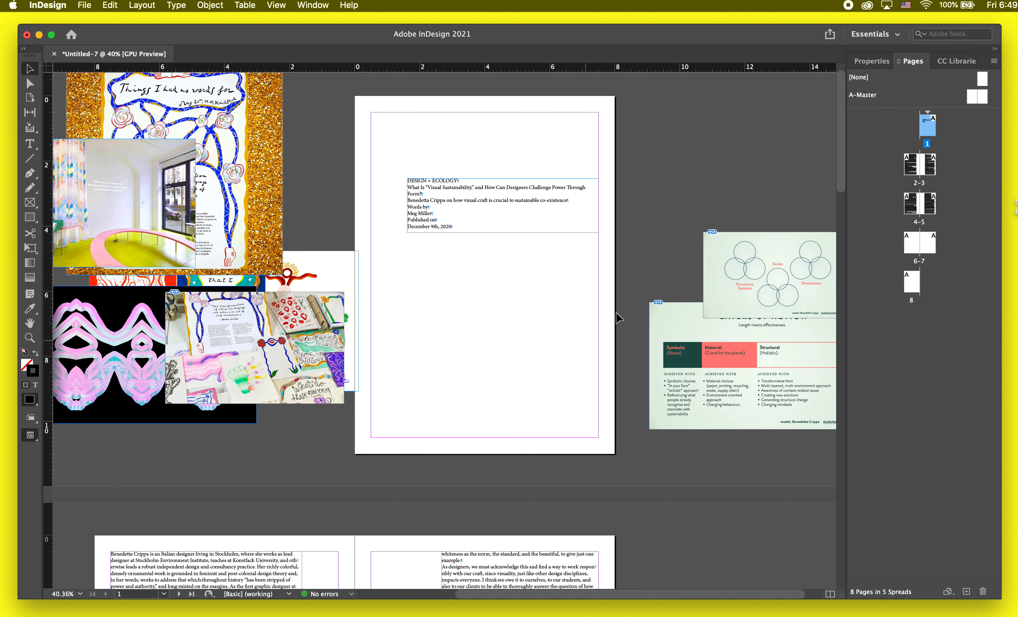
Step: Extend page 1's text frame downward to about 5.2 inches high so it takes in the start of the article body
click(509, 220)
scroll(509, 223, down, 5)
scroll(474, 360, down, 15)
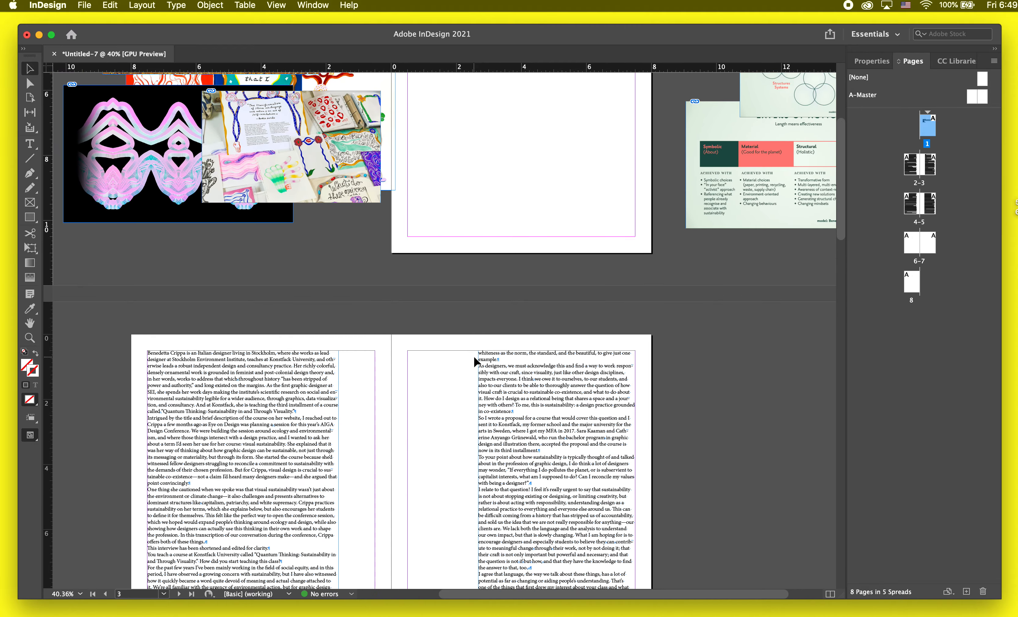
scroll(473, 359, up, 15)
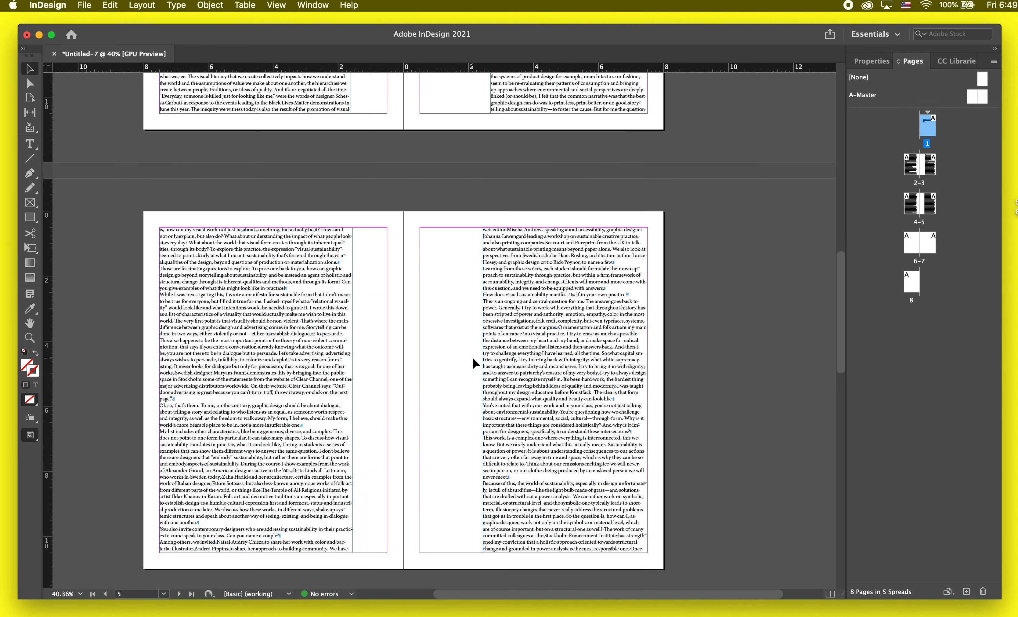
scroll(474, 358, down, 4)
scroll(473, 369, up, 3)
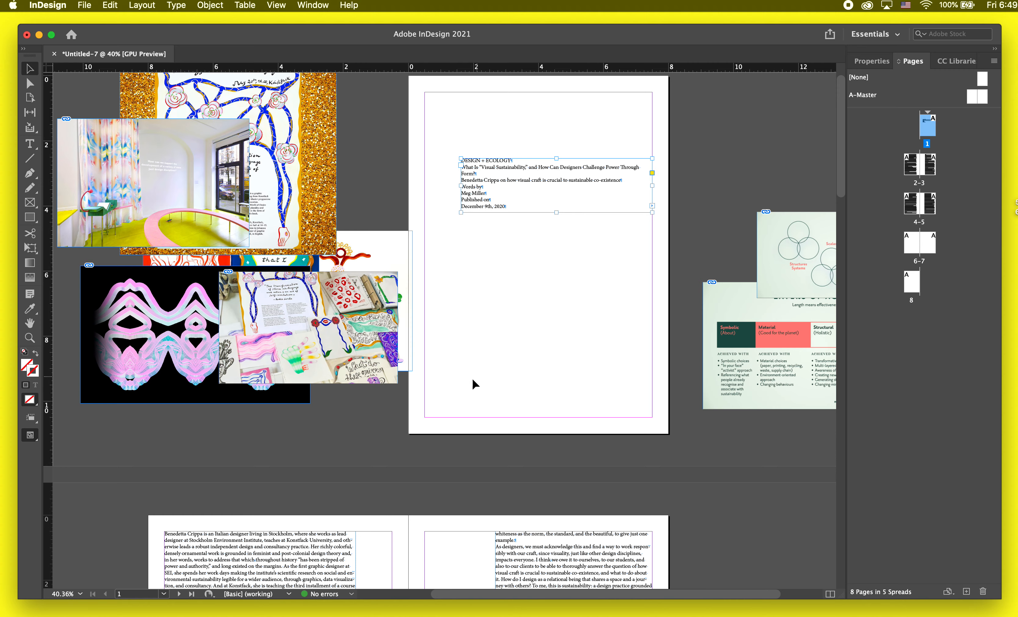
scroll(519, 177, up, 2)
drag(570, 224, 553, 377)
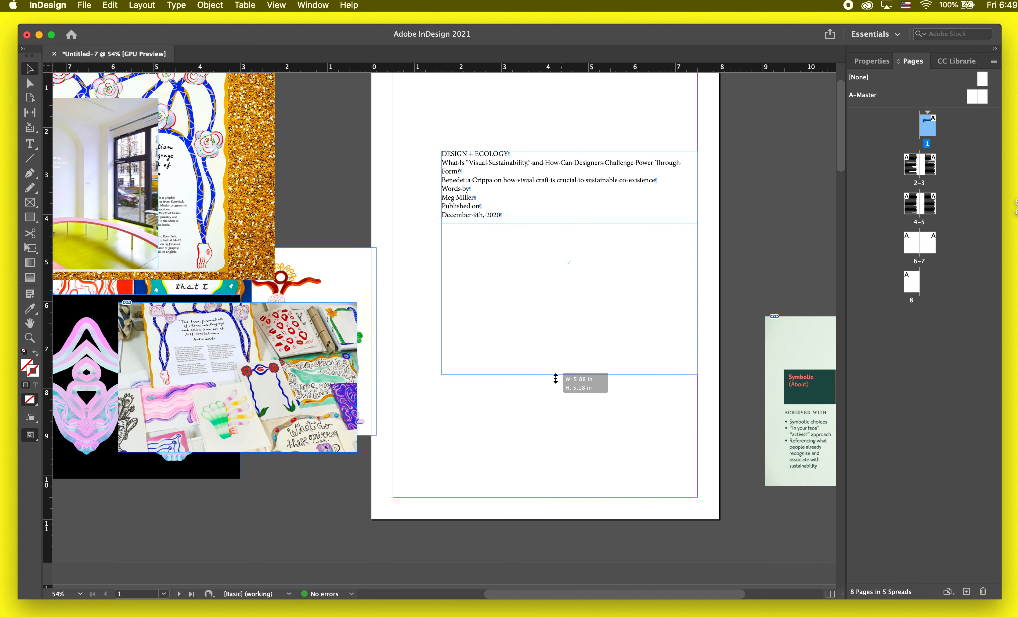
scroll(546, 152, up, 2)
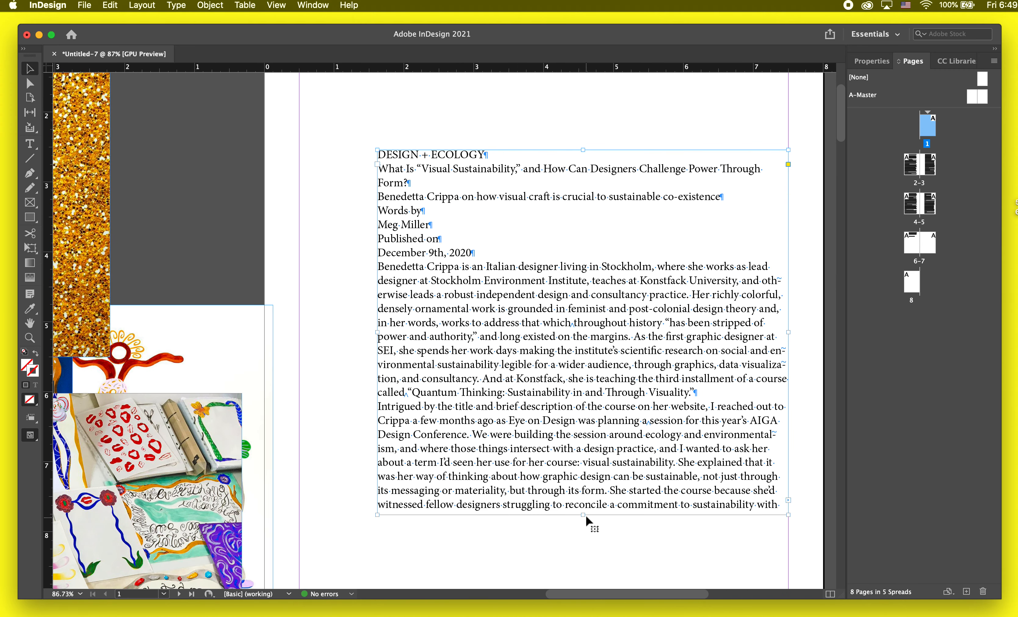
Step: Replace the special space characters before "Quantum Thinking" and before "session" in page 1's body text with regular spaces
double_click(514, 224)
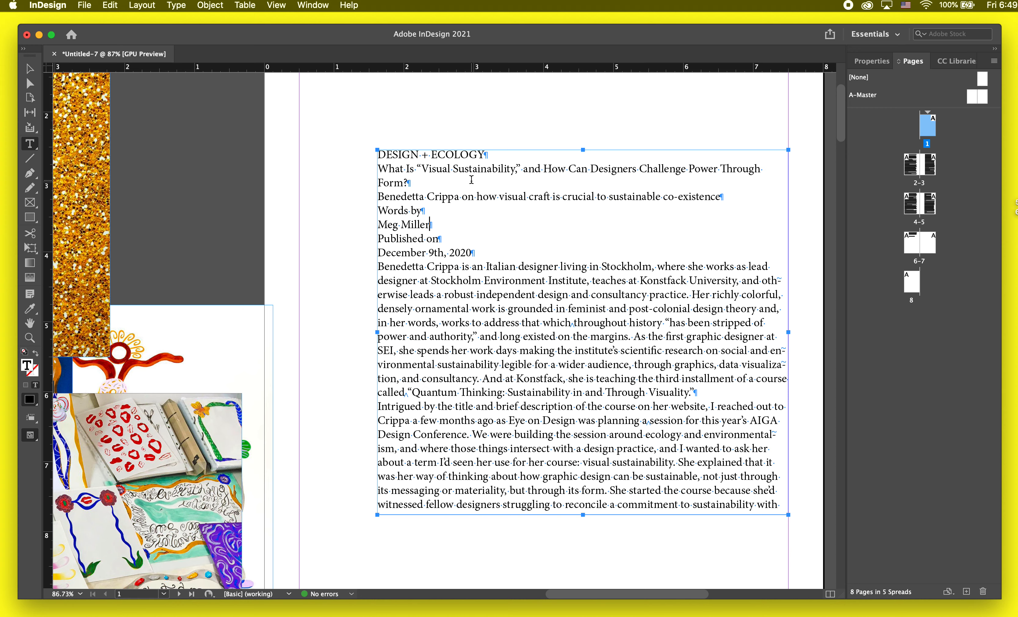
click(406, 392)
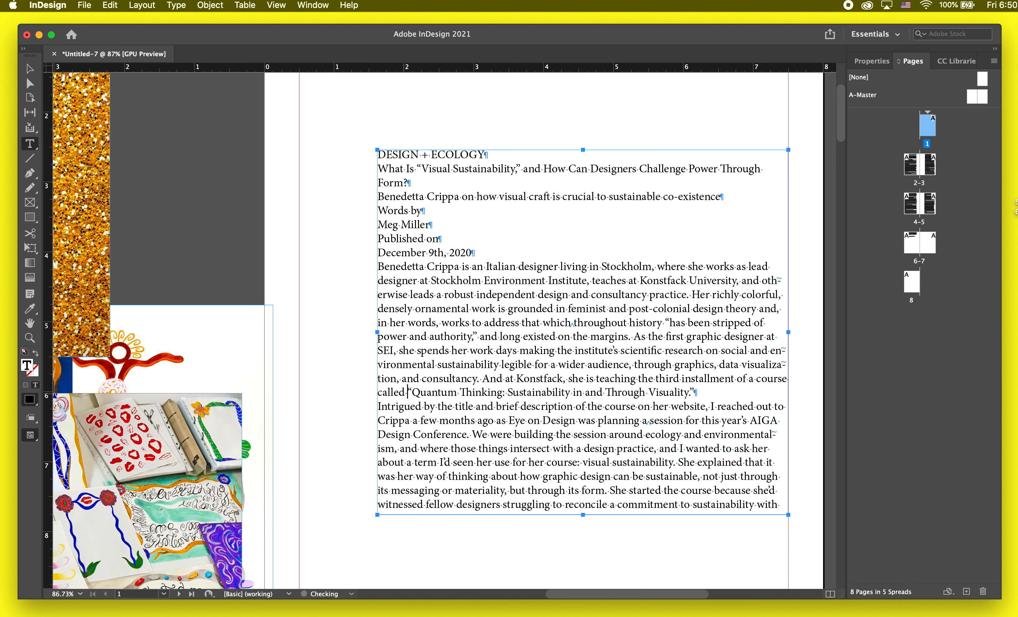
click(650, 420)
Step: Select the headline paragraph on page 1 and try different font classification filters, settling on serif
triple_click(406, 178)
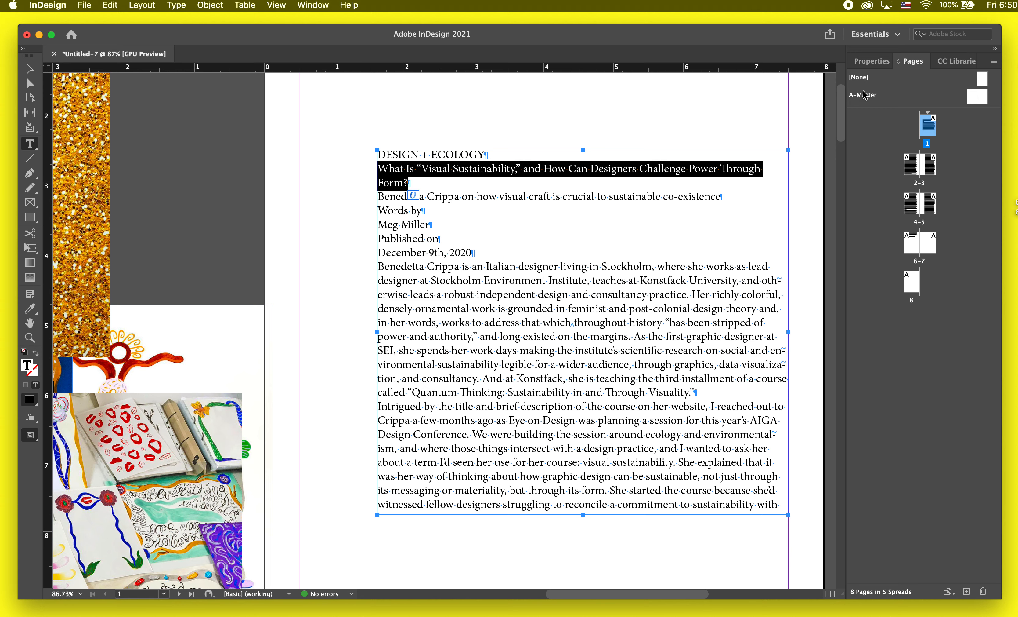
click(873, 63)
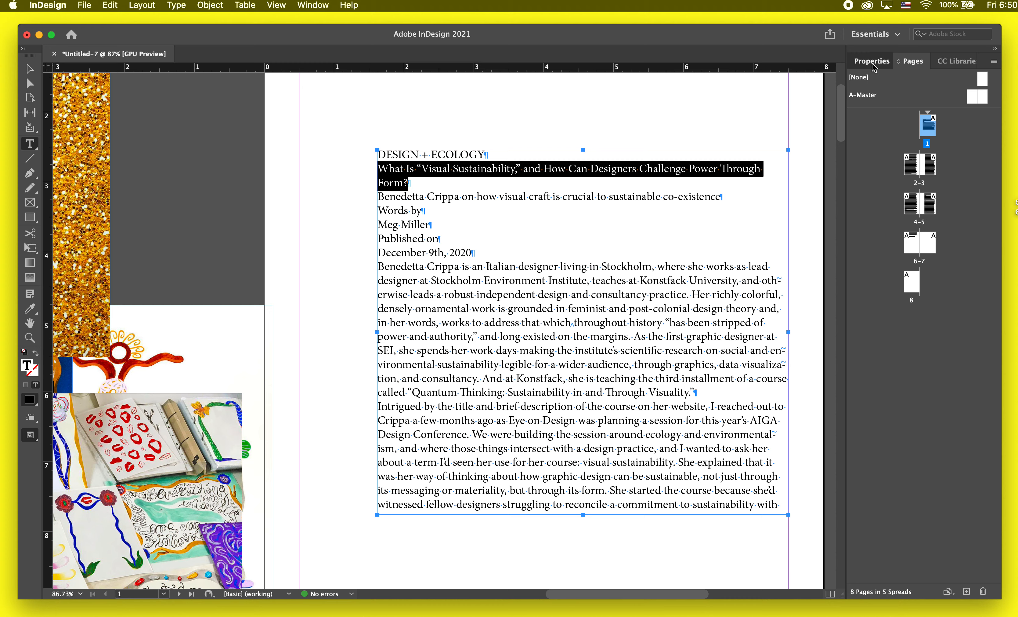
click(981, 251)
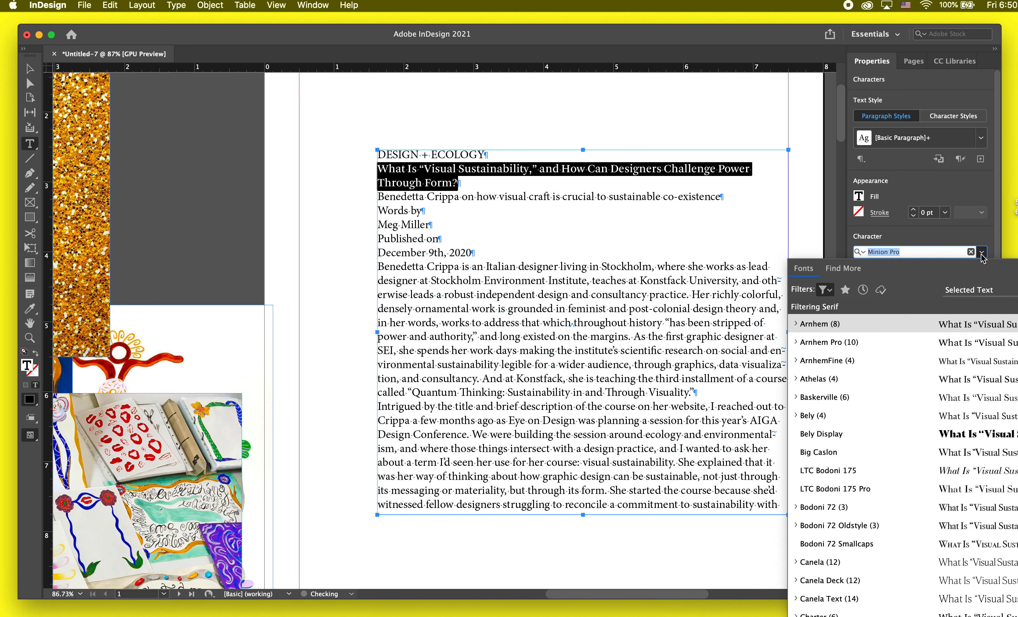
click(833, 291)
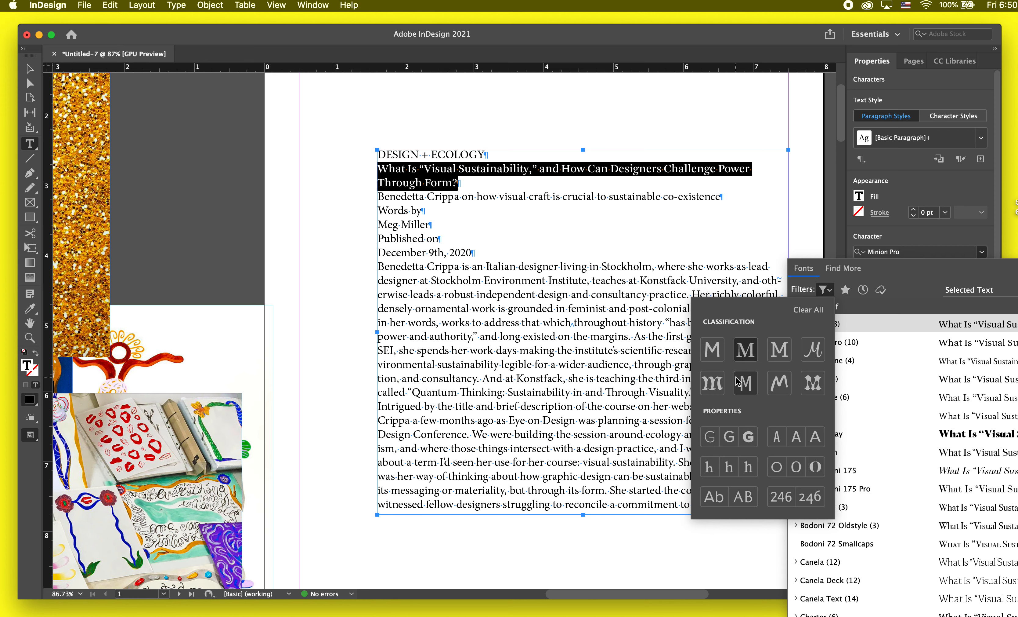
click(773, 353)
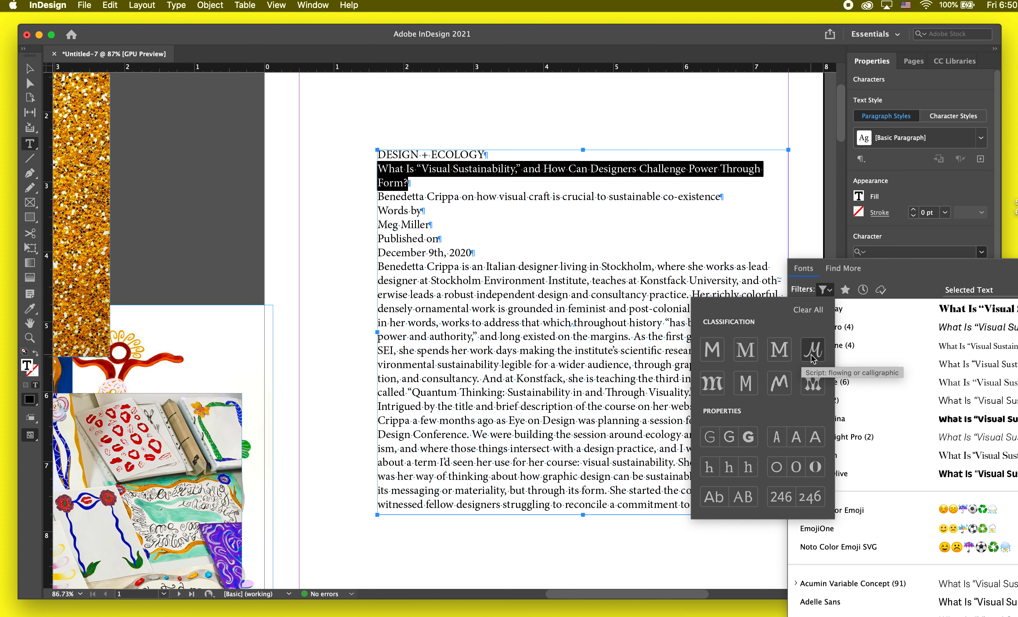
click(813, 382)
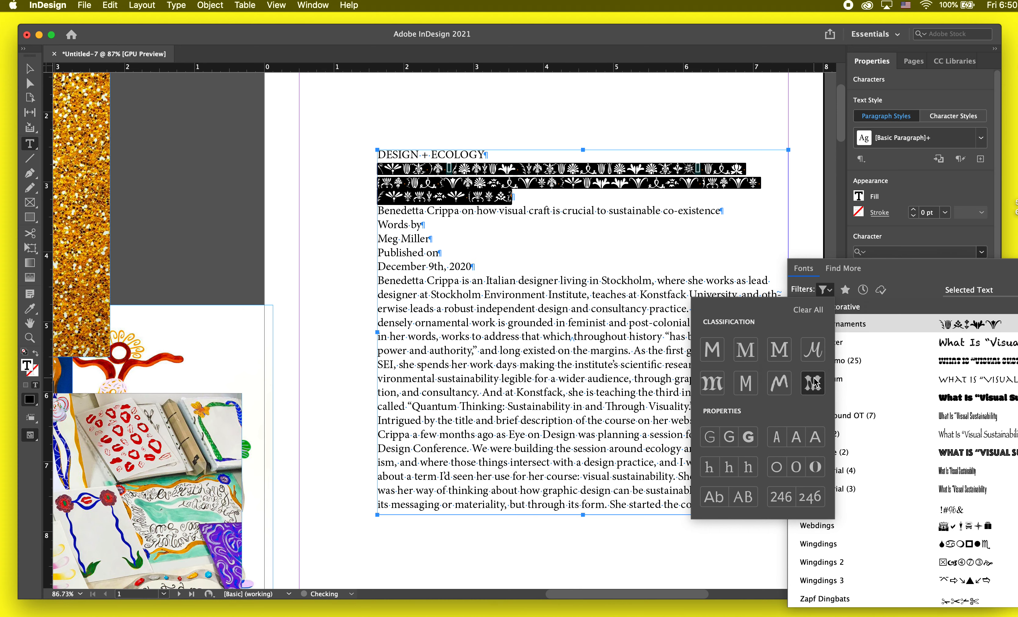
click(814, 382)
click(753, 349)
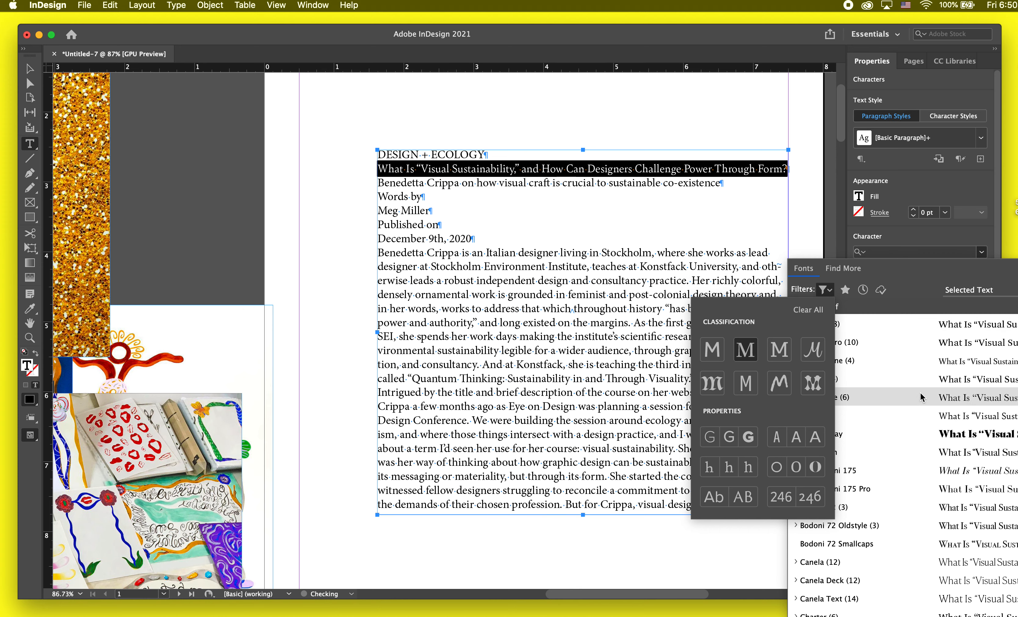
Step: Set the headline's font to Louize Display trial
click(927, 524)
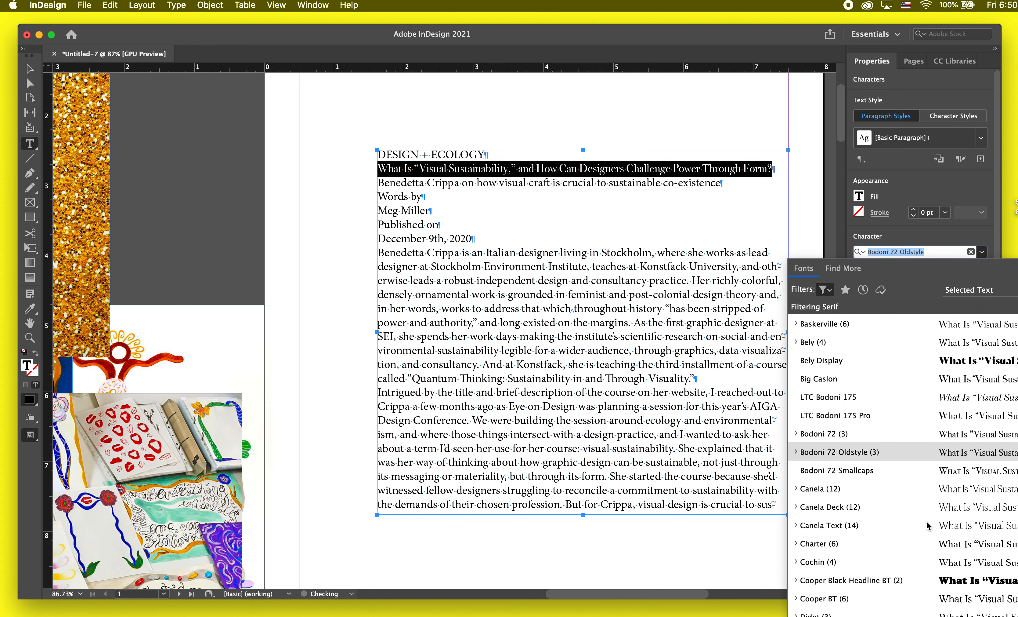
scroll(927, 572, down, 3)
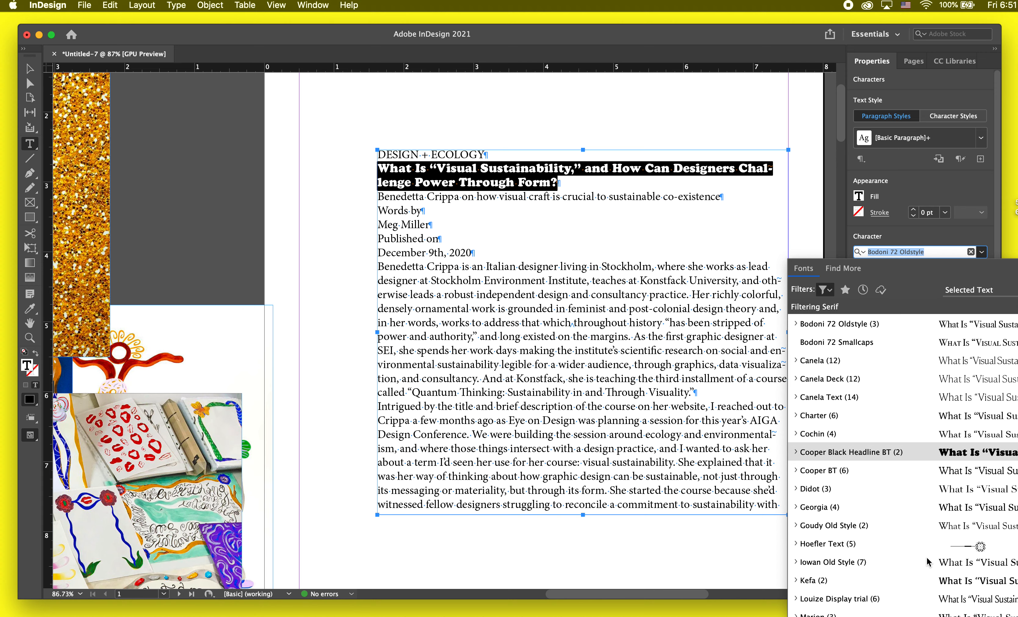
scroll(927, 561, down, 3)
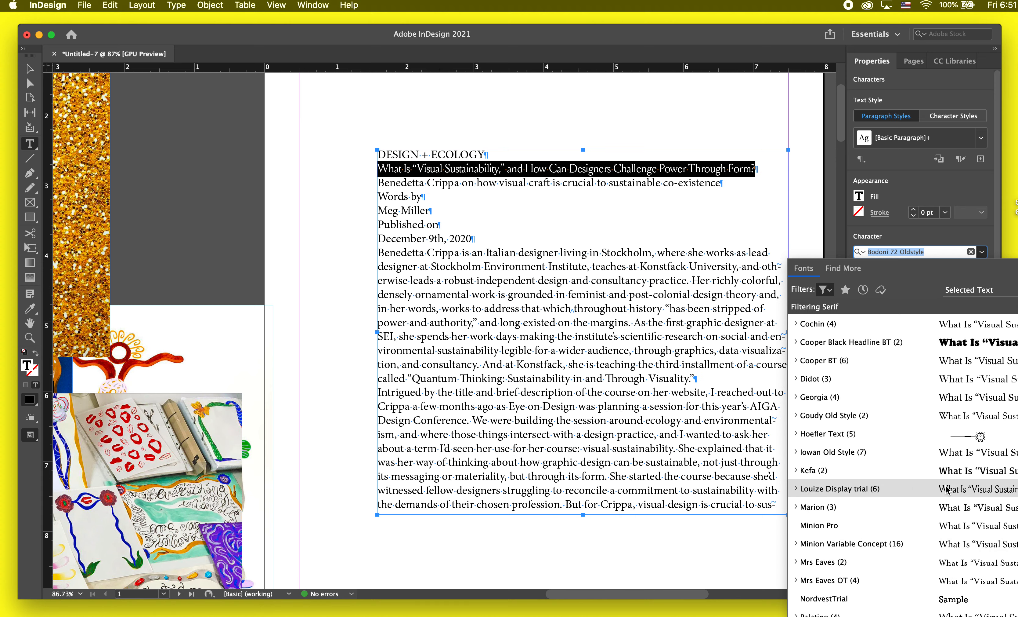
click(947, 489)
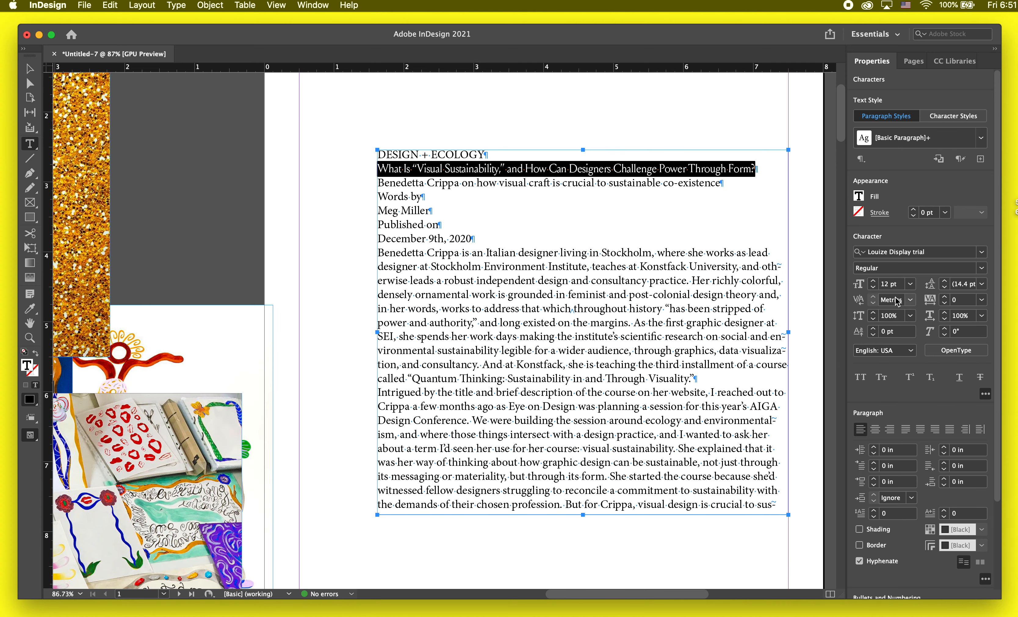
Step: Set the headline's font size to 35 pt and its leading to 40 pt
click(873, 283)
click(874, 284)
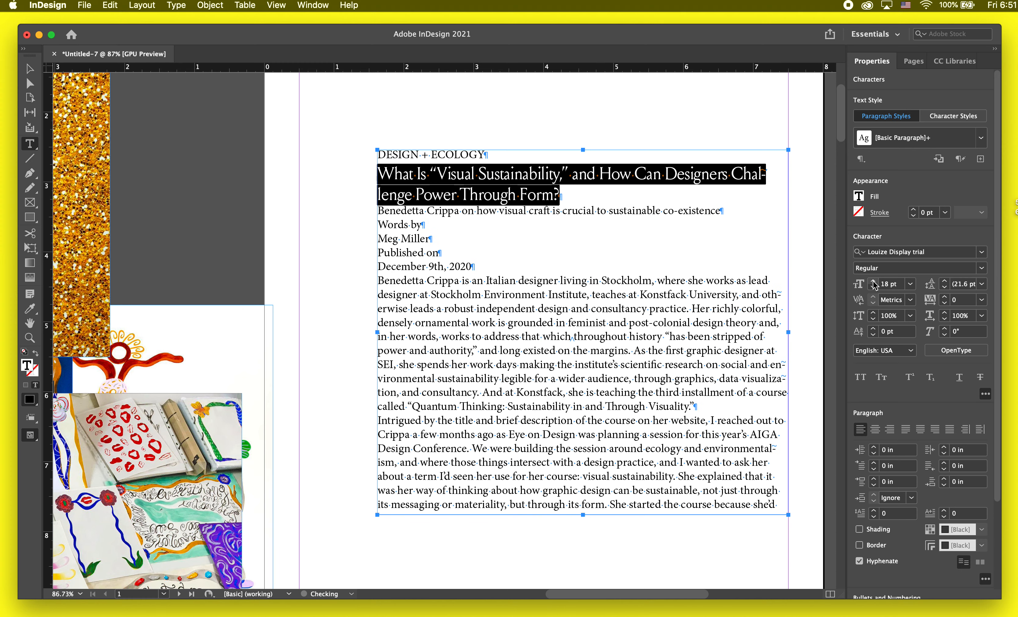
click(874, 284)
click(874, 284)
click(874, 284)
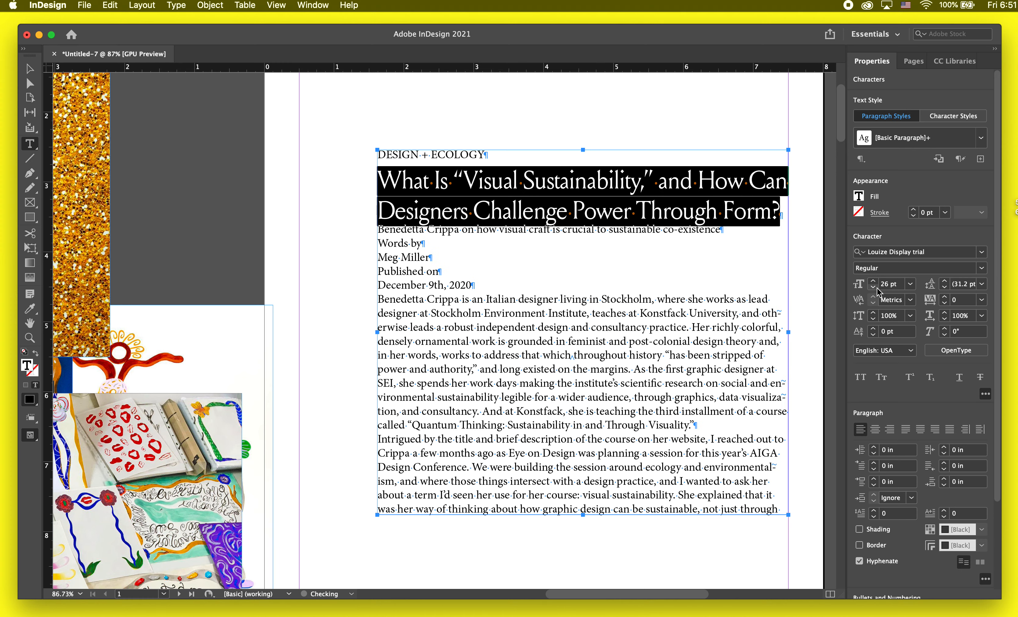
click(874, 284)
click(874, 284)
click(874, 284)
click(874, 284)
click(874, 283)
click(874, 284)
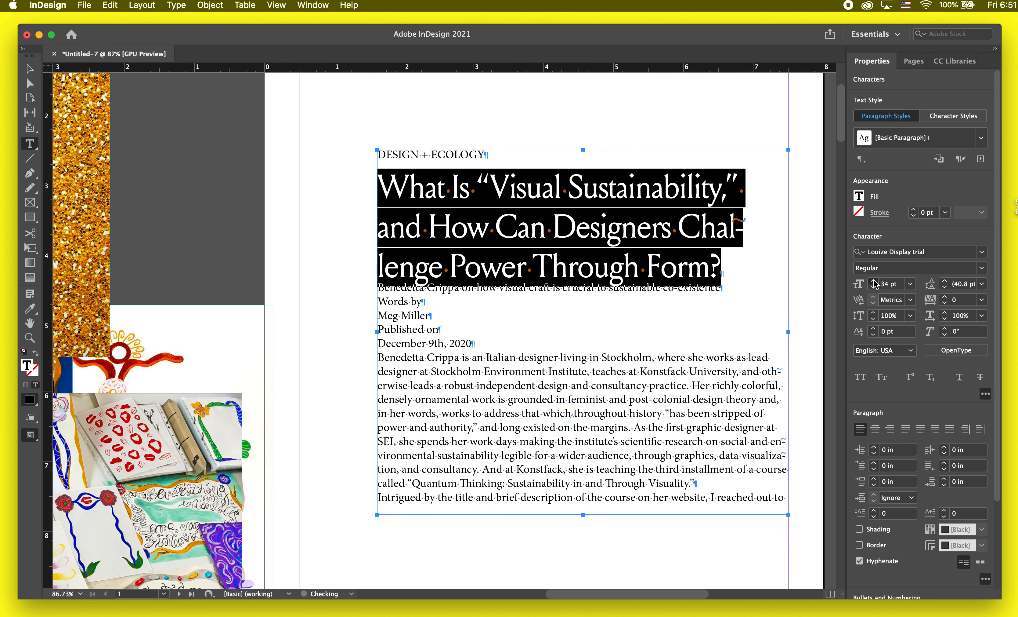
click(874, 284)
click(945, 287)
click(945, 288)
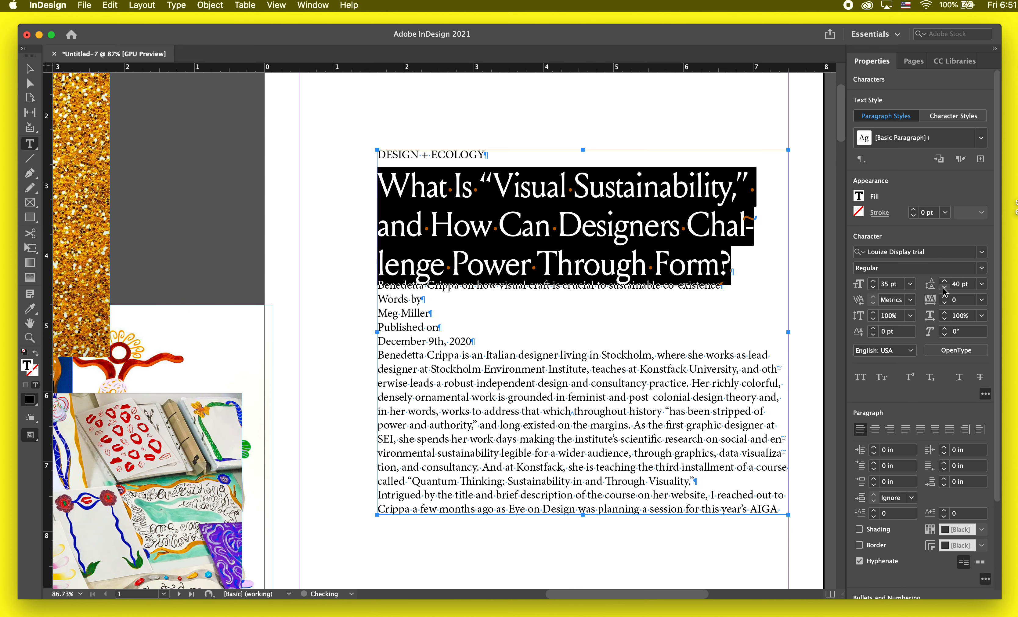
Step: Set the headline's leading to 39 pt and turn off hyphenation for the headline paragraph
click(946, 288)
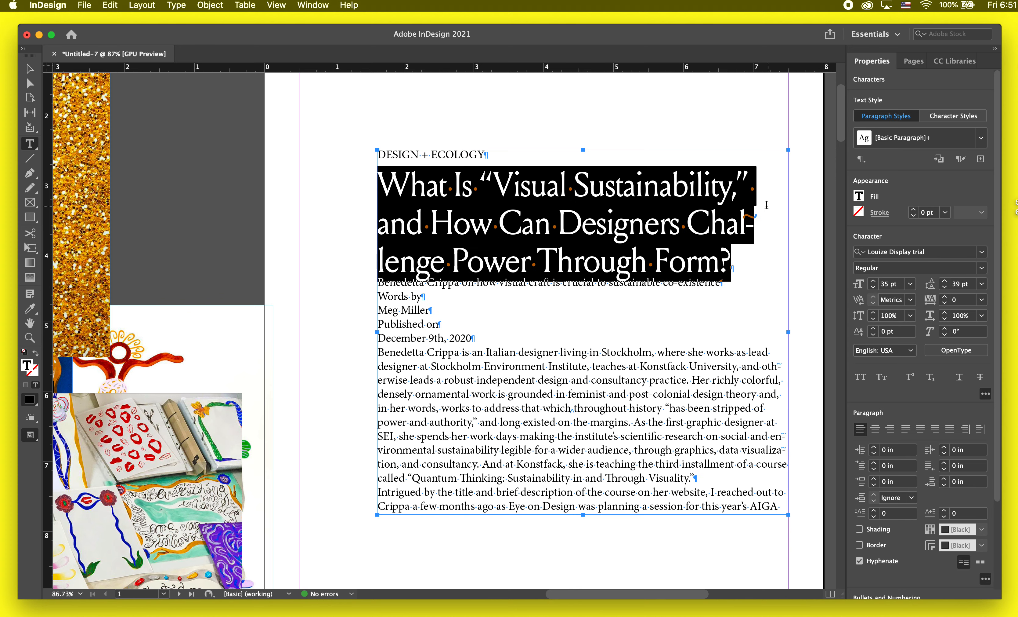
click(701, 224)
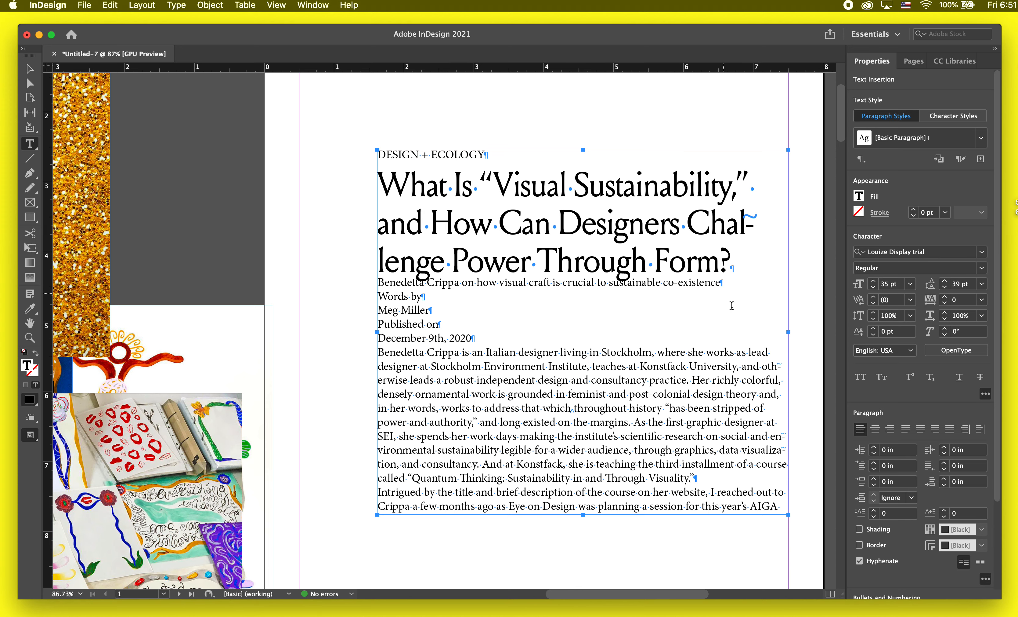
key(Return)
key(super+z)
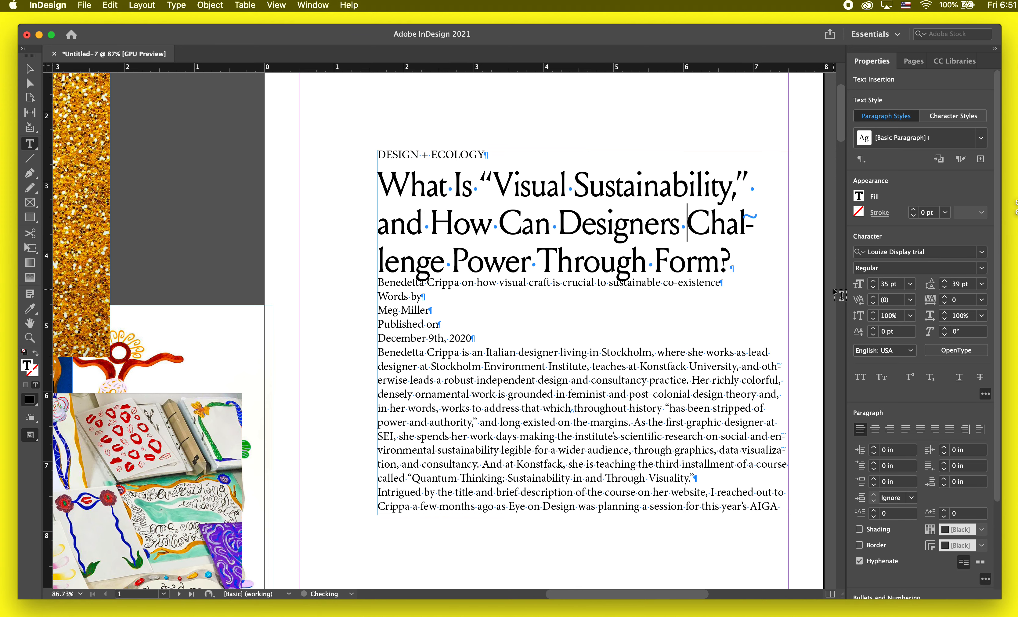
drag(746, 255, 350, 170)
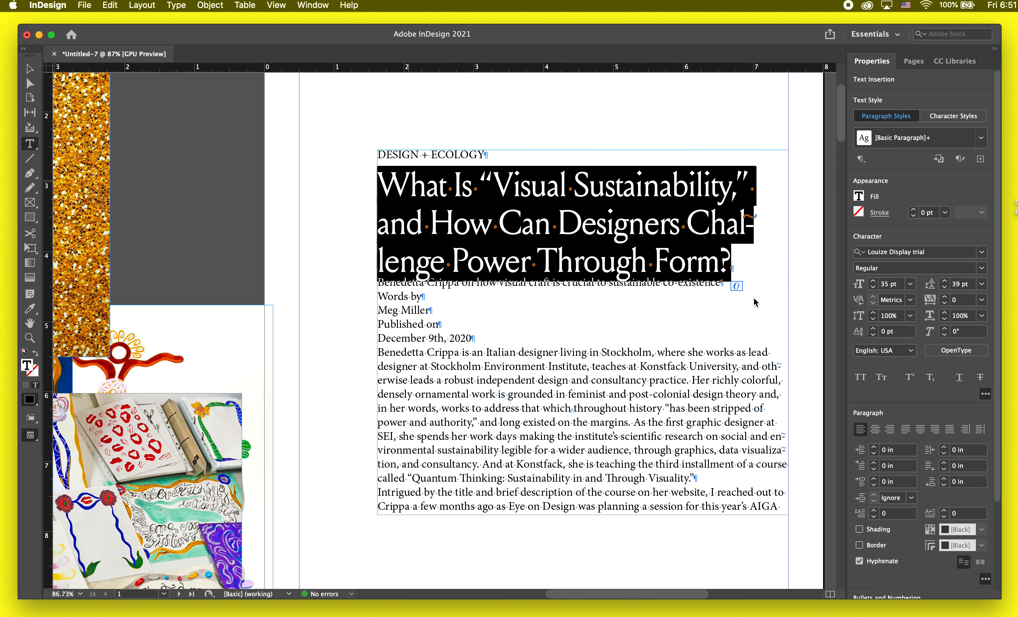
click(860, 561)
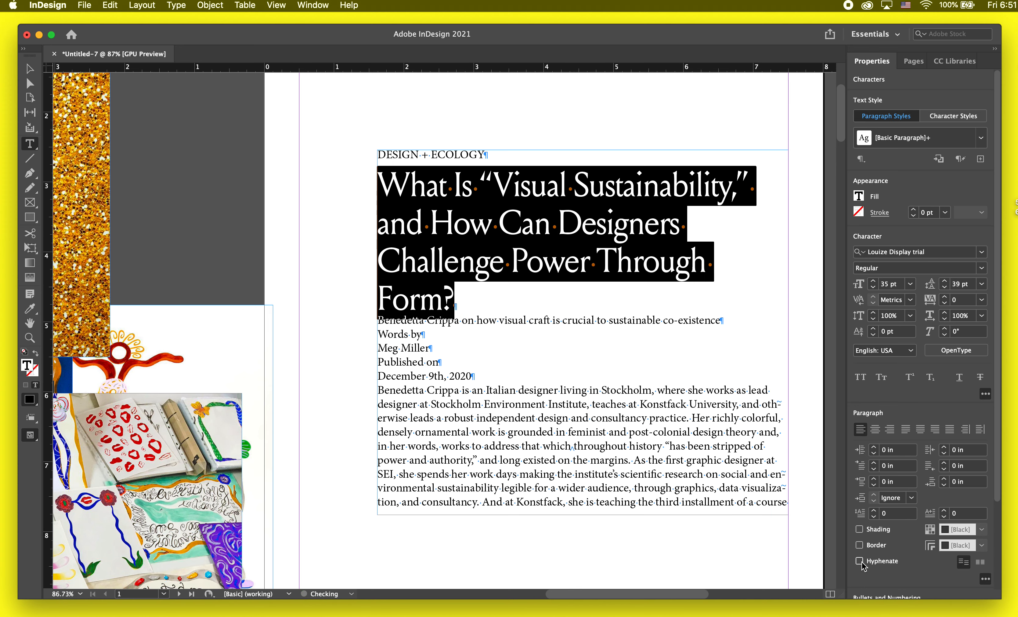
Step: Set the headline's font size to 41 pt and check the page briefly in preview mode
click(874, 282)
click(874, 281)
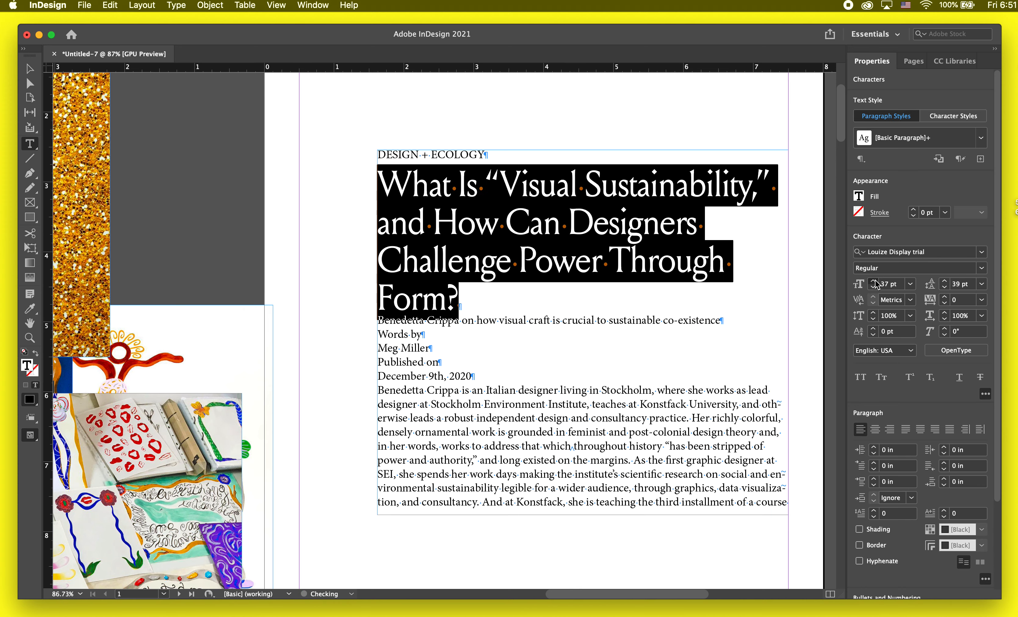
click(874, 281)
click(873, 281)
click(873, 282)
click(874, 283)
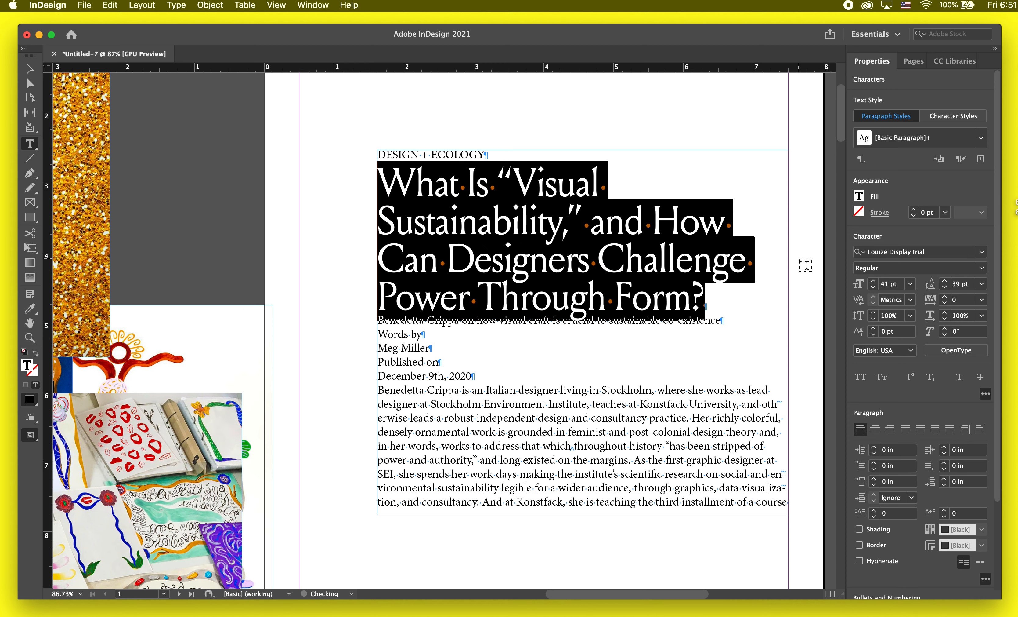
click(738, 278)
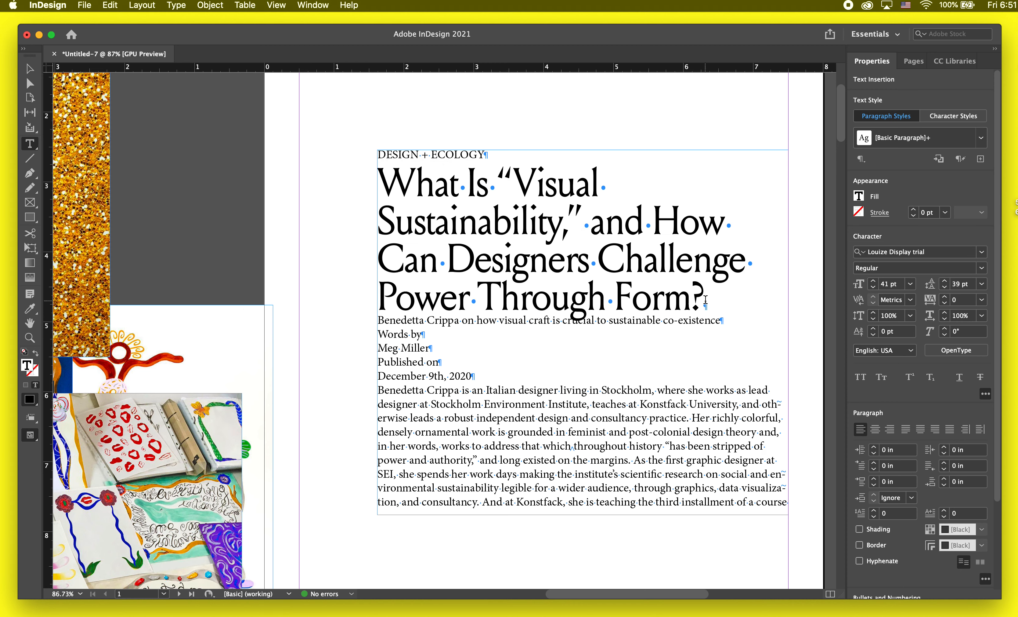
key(Escape)
key(w)
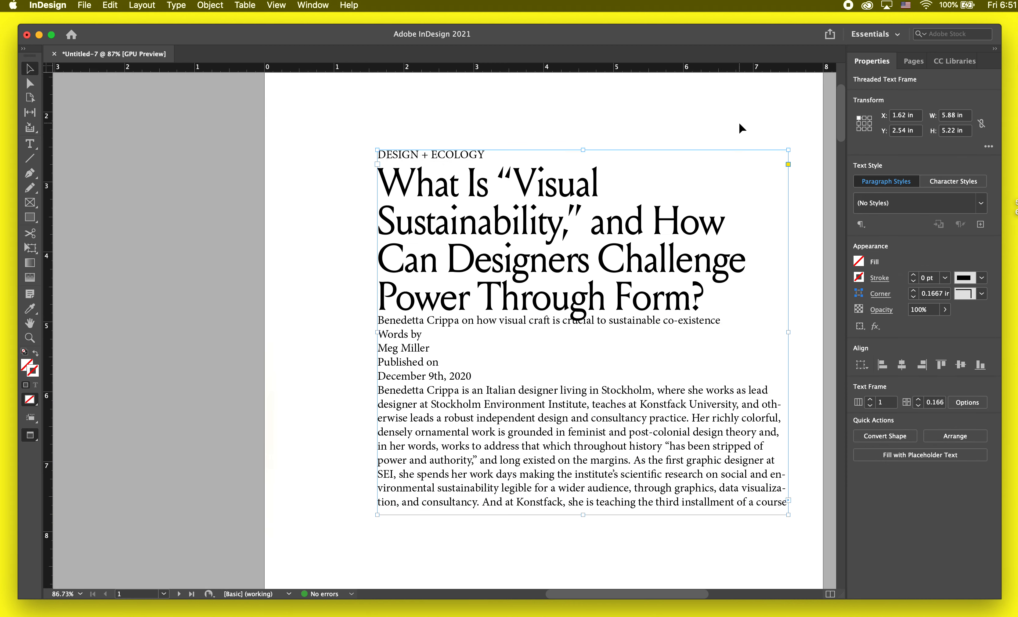
key(w)
Step: Examine the shape of the opening quotation mark before "Visual" in the headline
double_click(514, 174)
drag(514, 174, 500, 173)
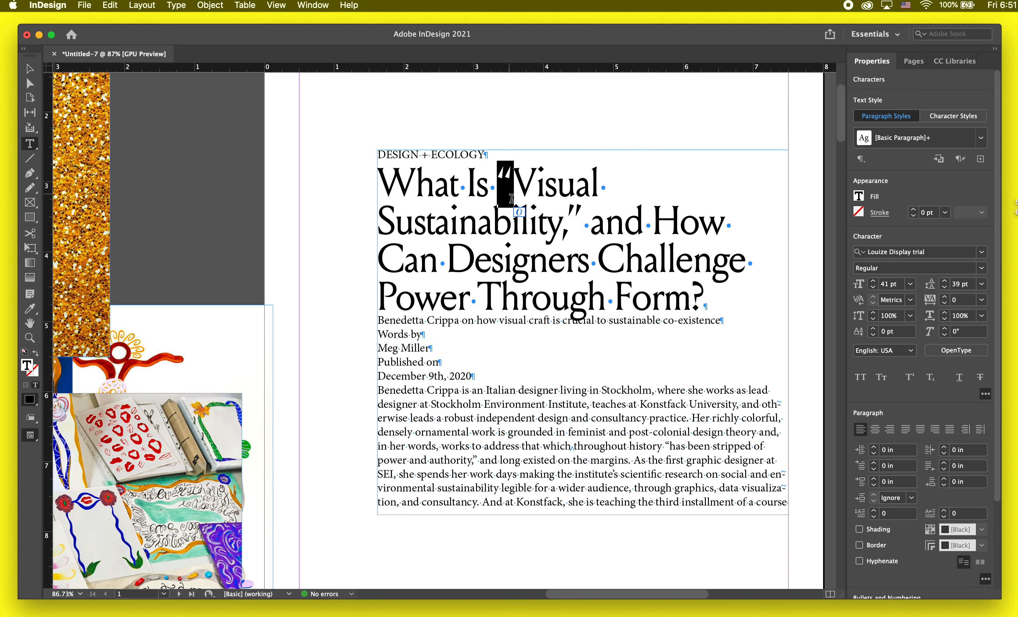
click(326, 6)
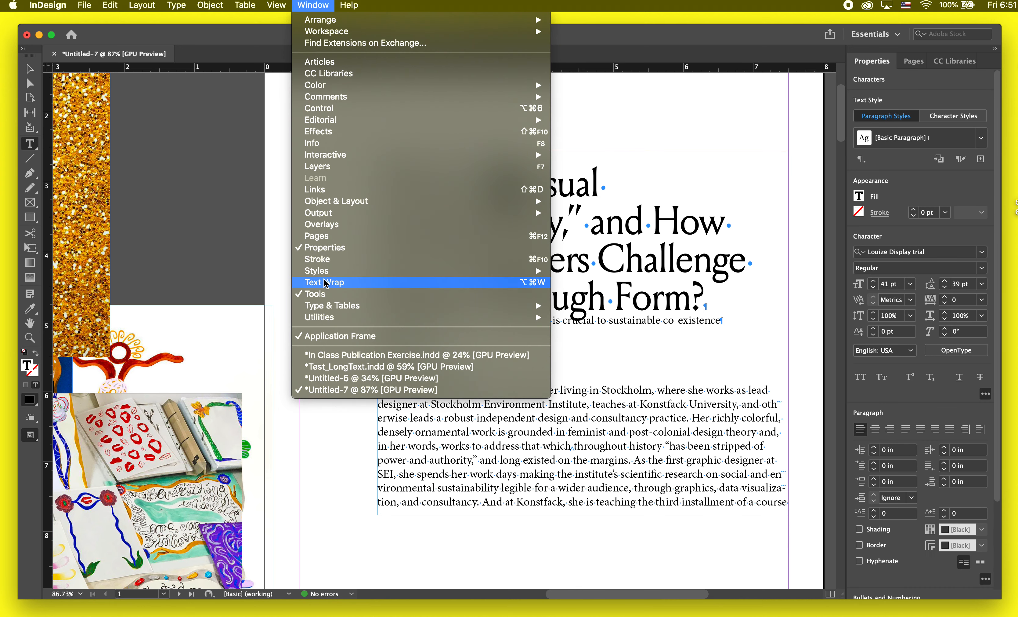
click(307, 4)
click(345, 210)
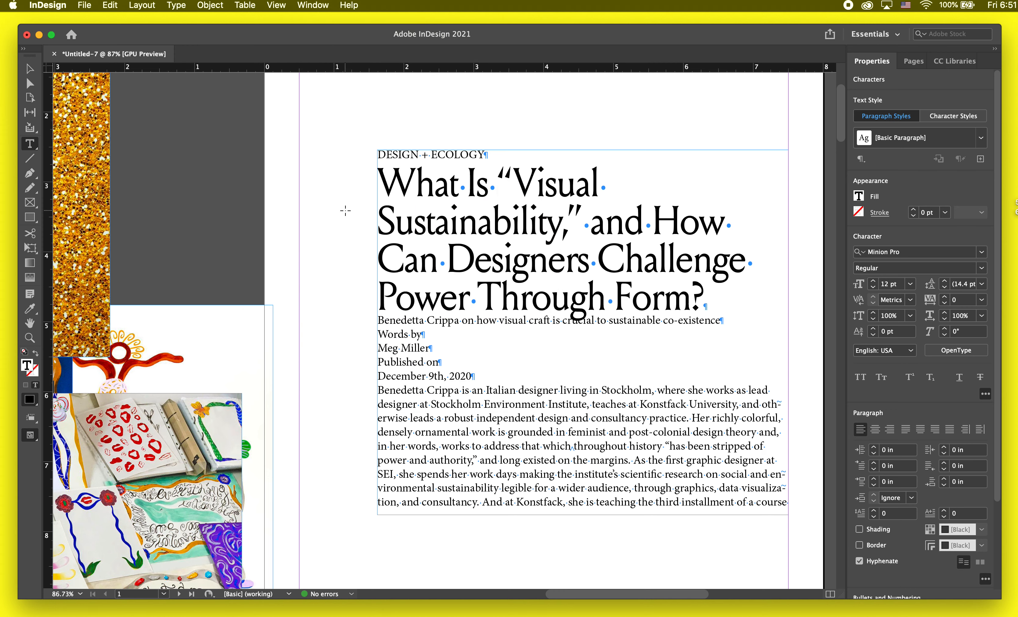
scroll(484, 175, up, 2)
scroll(484, 175, down, 2)
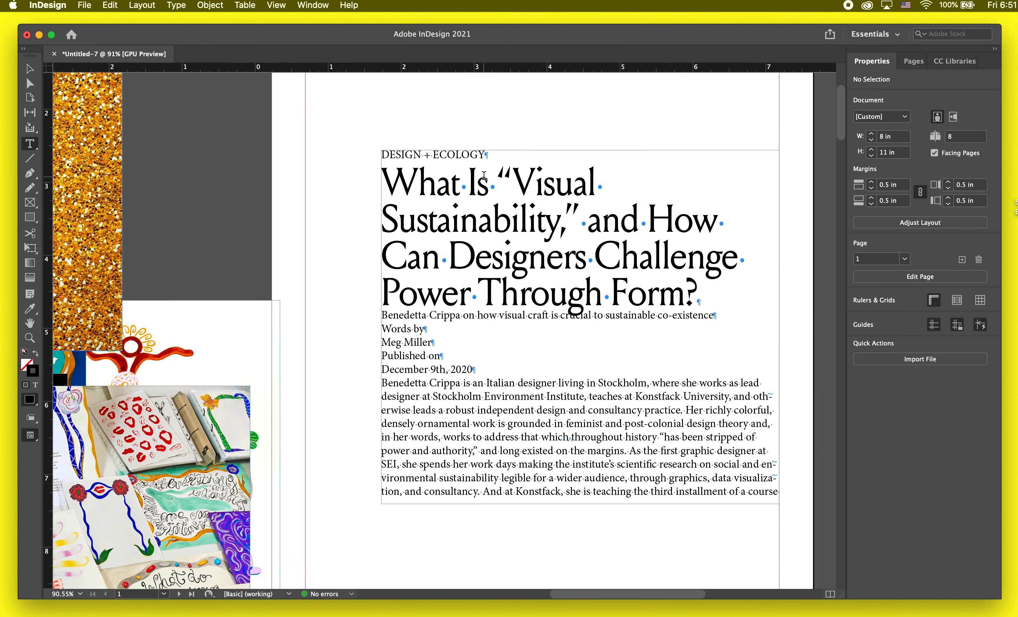
drag(515, 180, 498, 177)
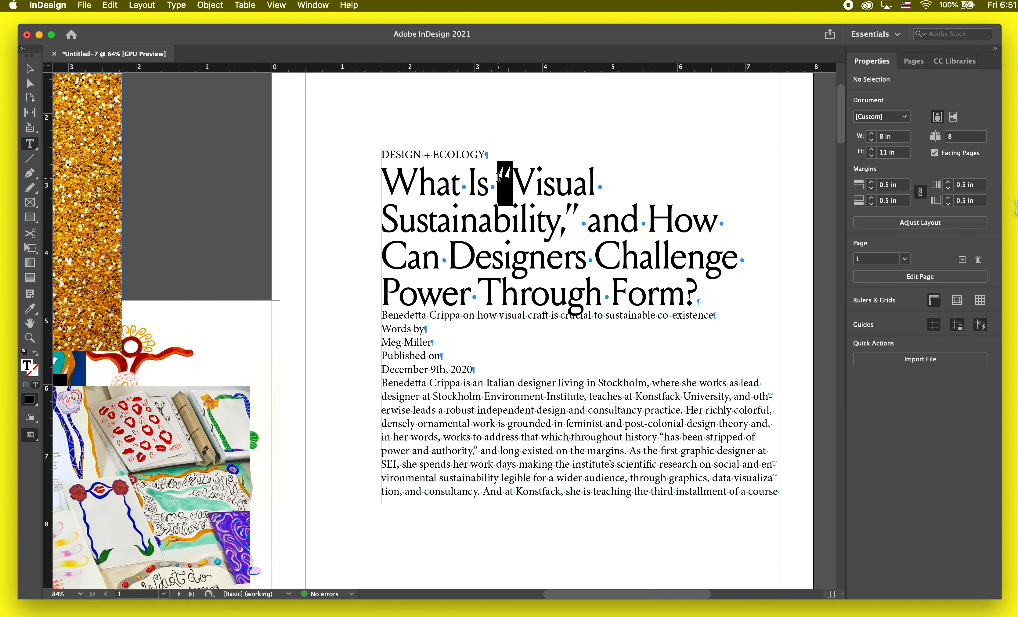
click(512, 181)
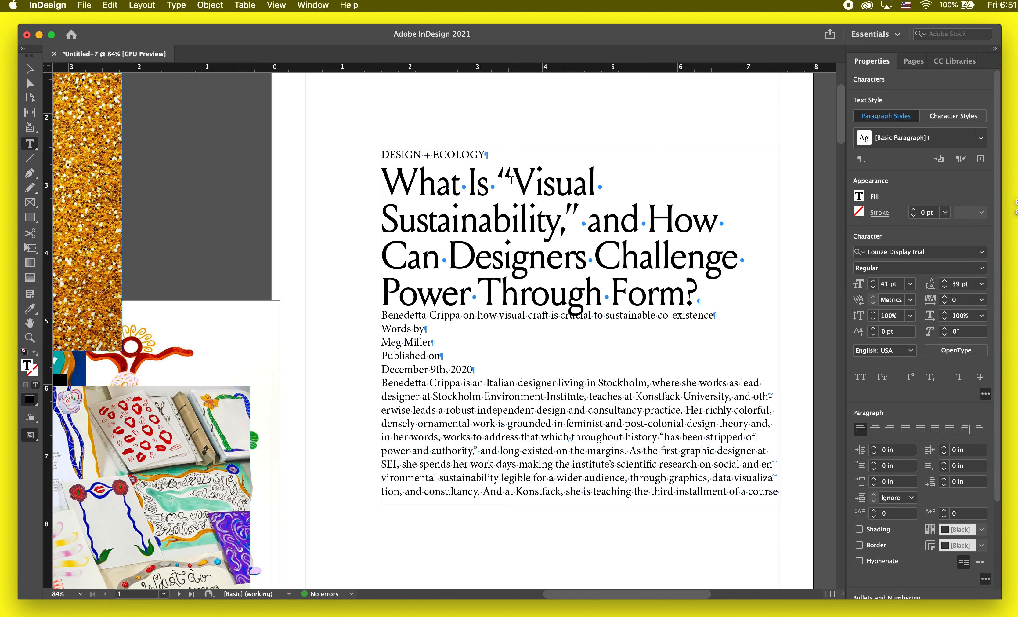
scroll(512, 180, up, 5)
key(shift+Left)
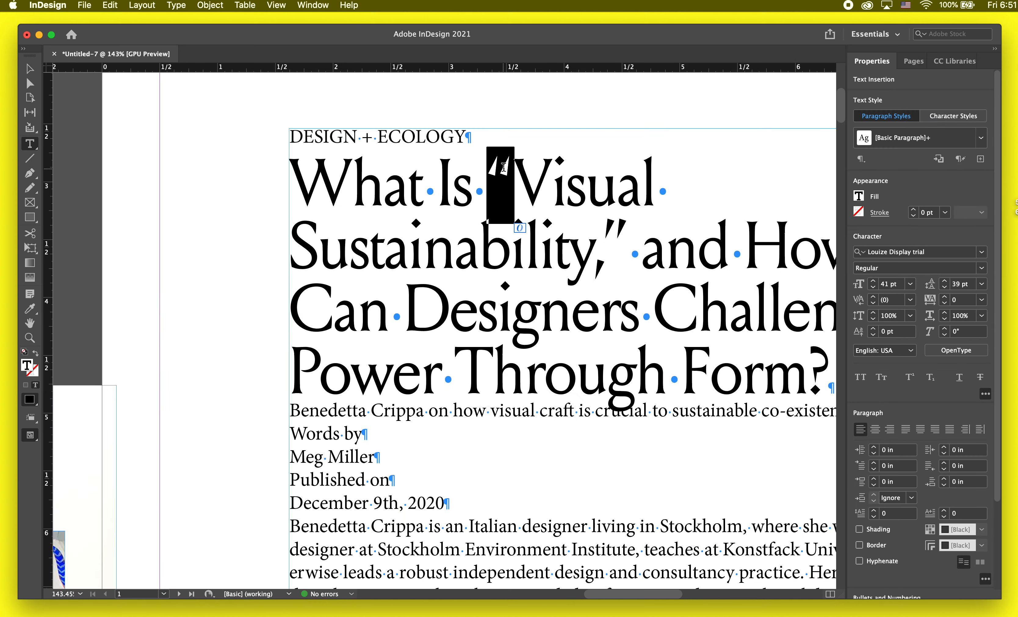
Step: Try out double quotation marks beside the word "Italian" in the first body paragraph, deleting each one
scroll(503, 168, down, 3)
click(484, 434)
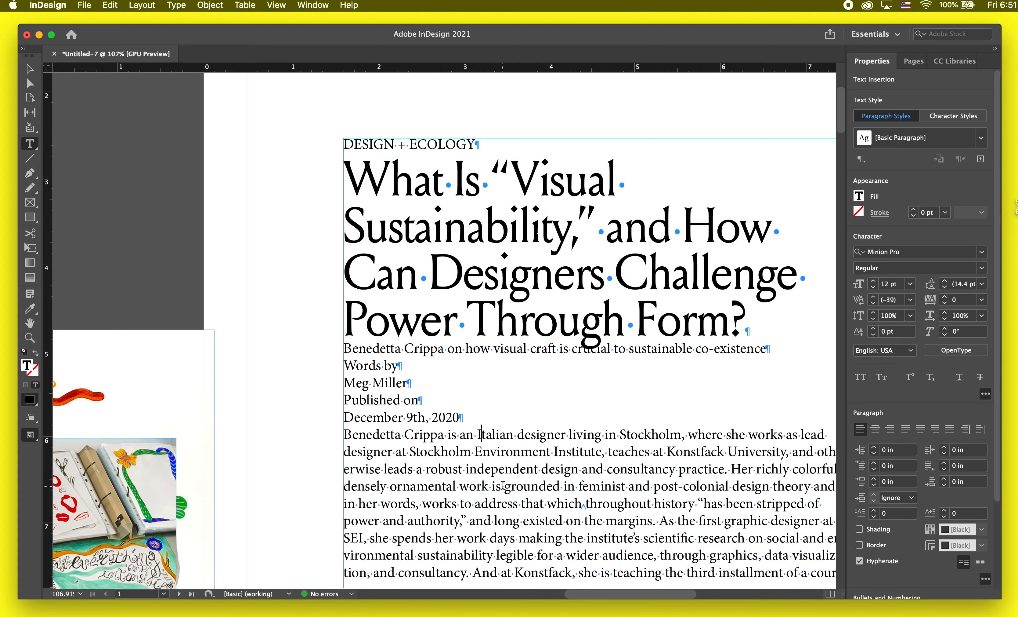
text(")
key(BackSpace)
scroll(506, 571, up, 10)
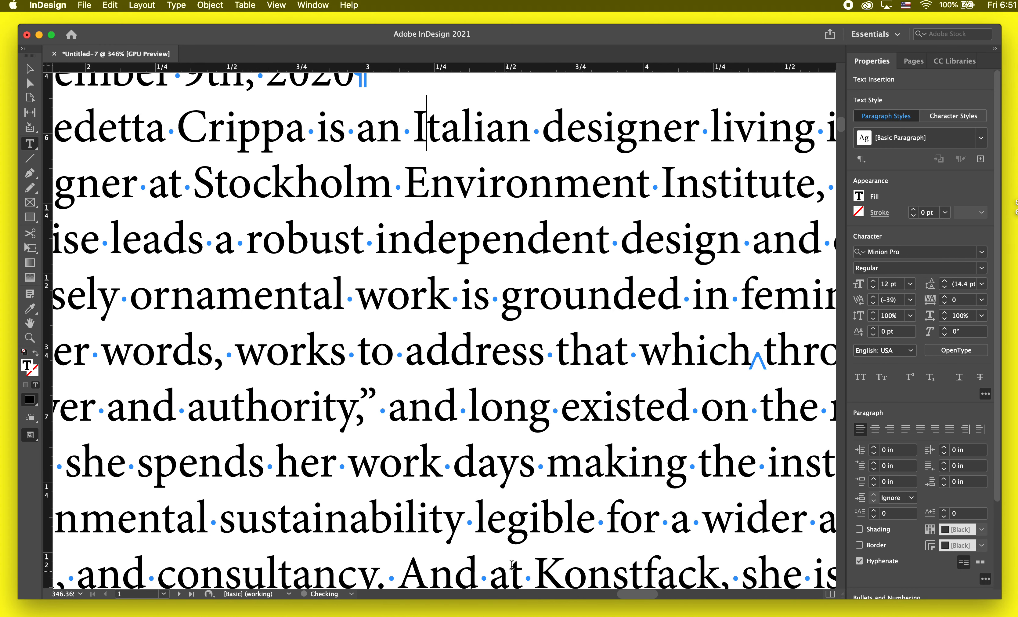
click(530, 133)
text(")
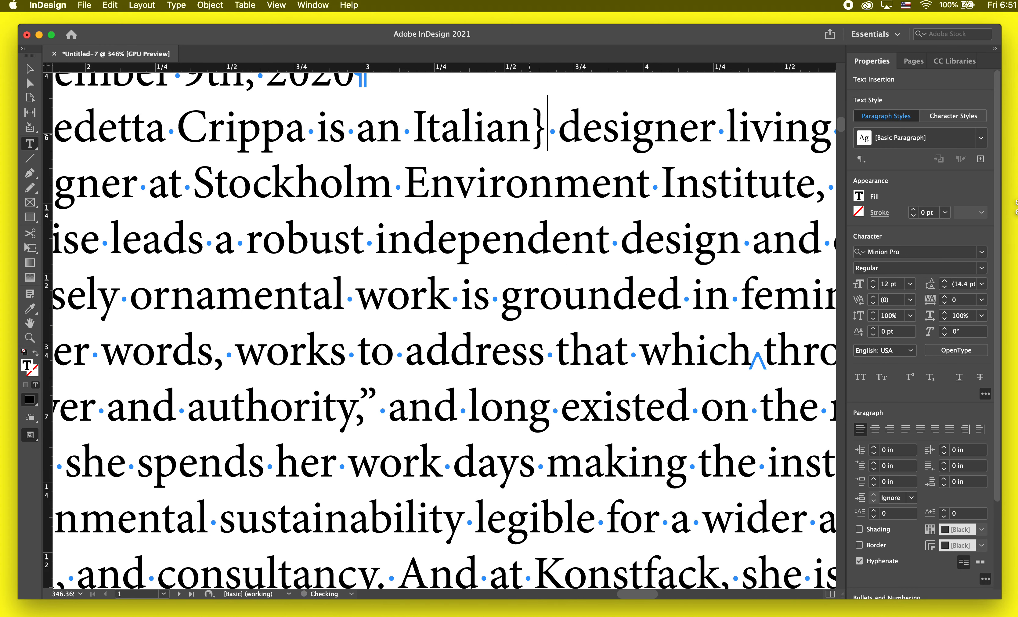
key(BackSpace)
text(")
key(BackSpace)
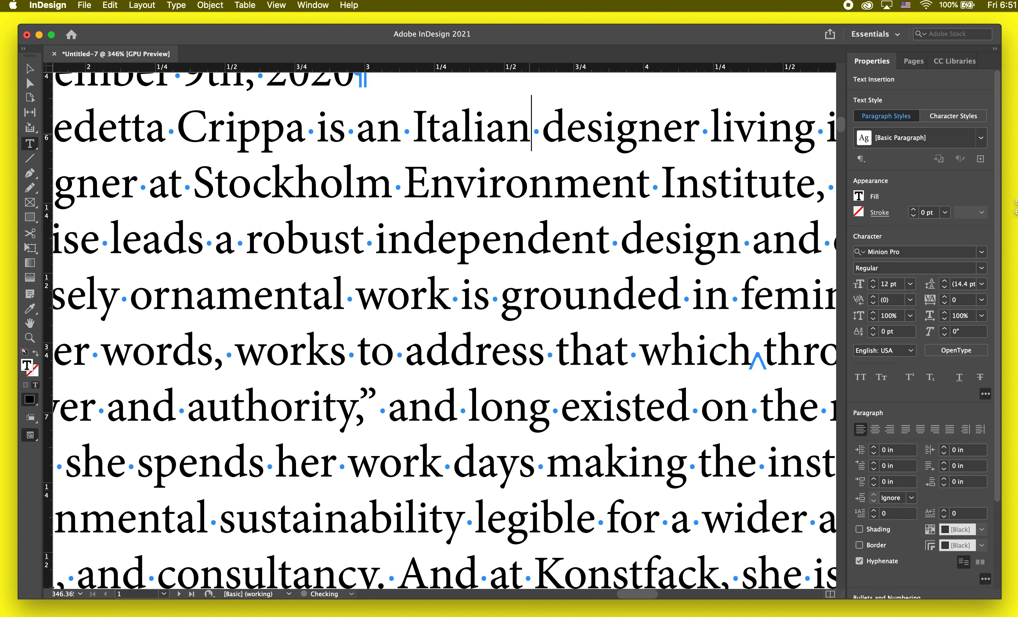
Step: Try replacing the headline's opening quotation mark with the straight double-quote glyph from Louize Display trial, and undo it
scroll(527, 134, down, 8)
double_click(492, 318)
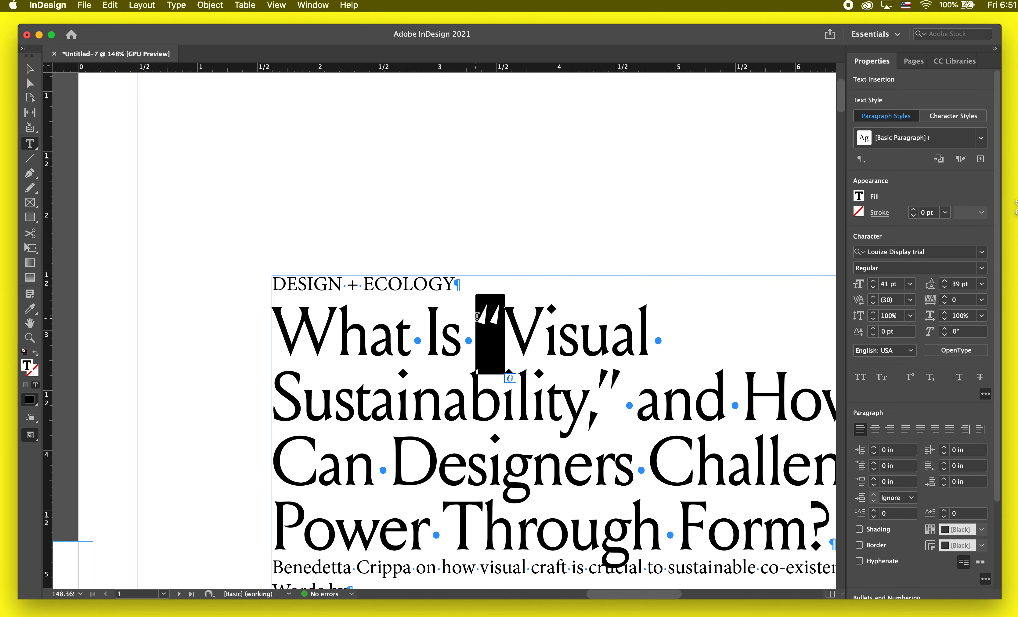
click(302, 5)
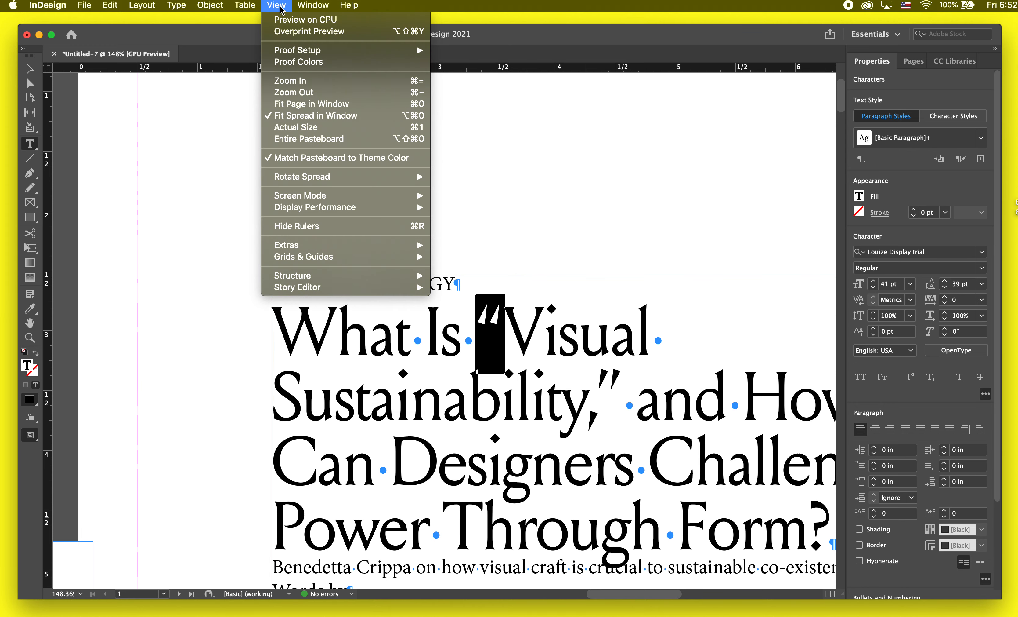
mouse_move(176, 4)
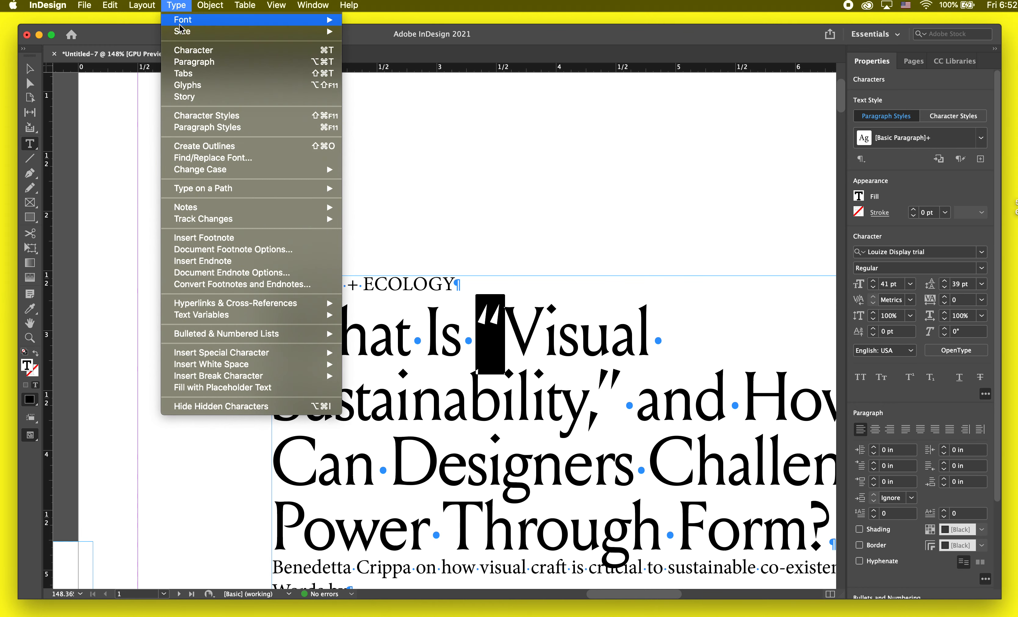
click(185, 85)
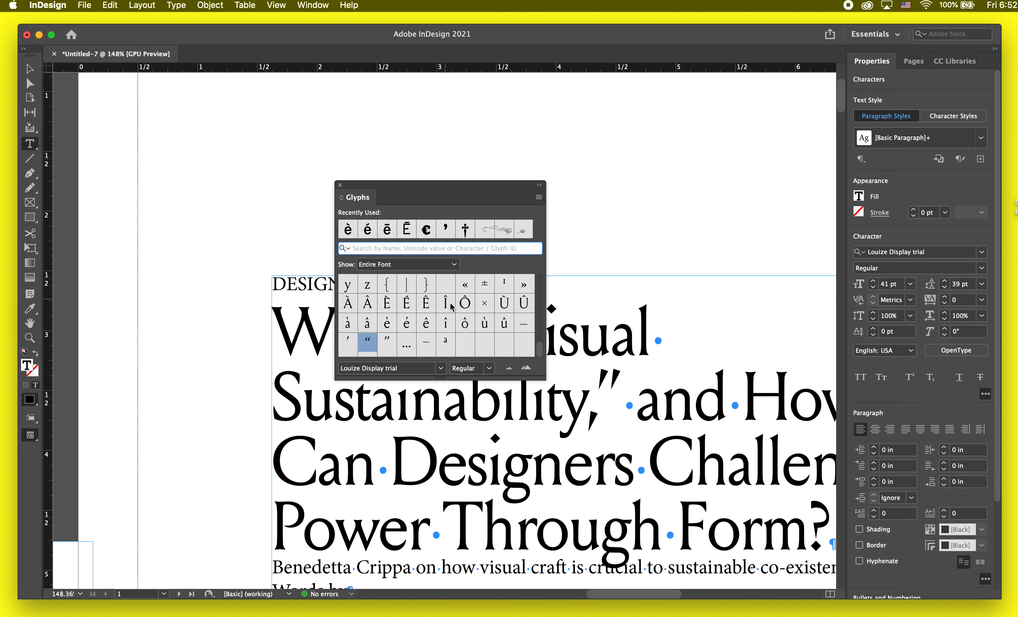
drag(541, 377, 778, 507)
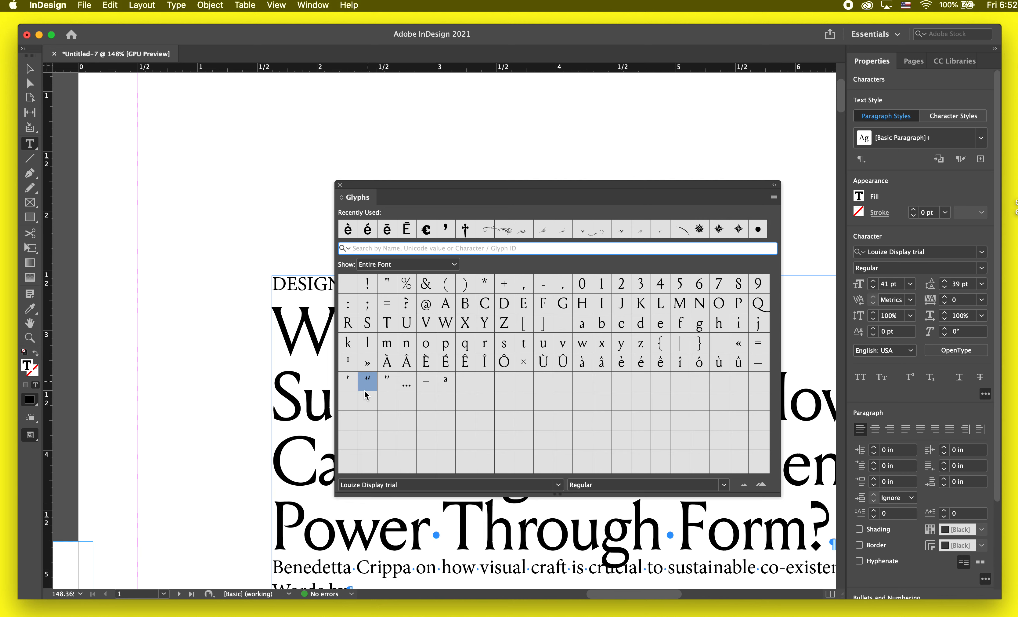
double_click(386, 286)
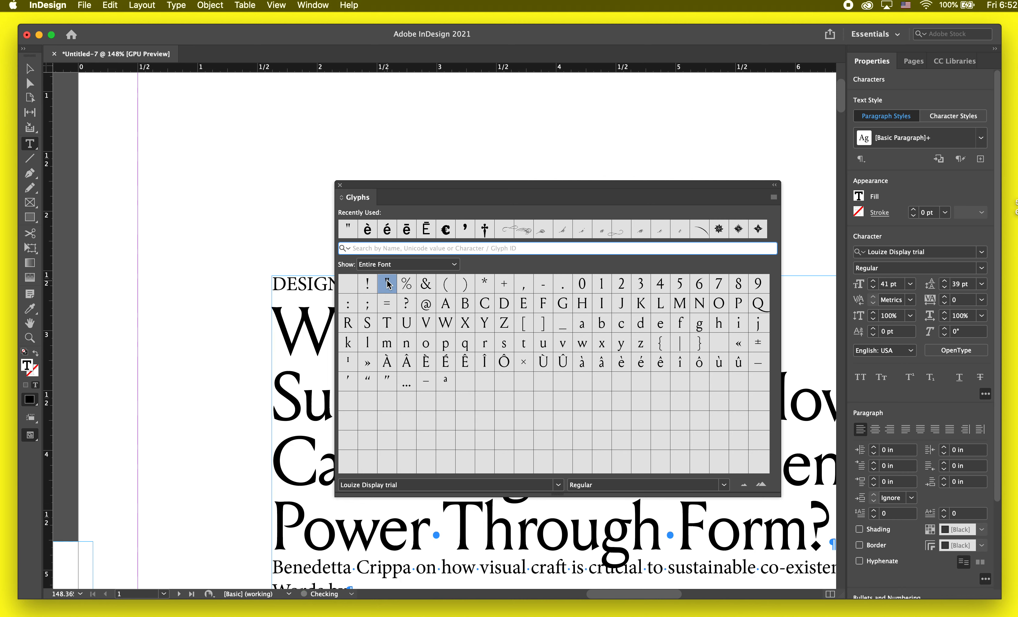
drag(523, 186, 902, 141)
click(493, 324)
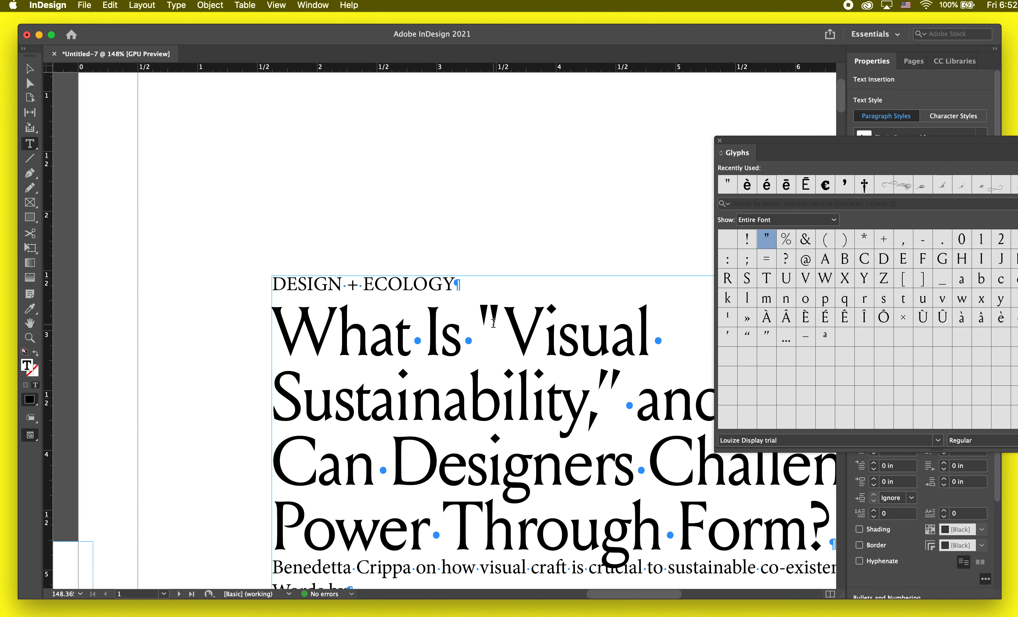
key(super+z)
Step: Switch the page to preview mode and close the Glyphs panel
scroll(492, 325, down, 5)
super+click(563, 224)
scroll(562, 224, down, 5)
scroll(563, 225, right, 2)
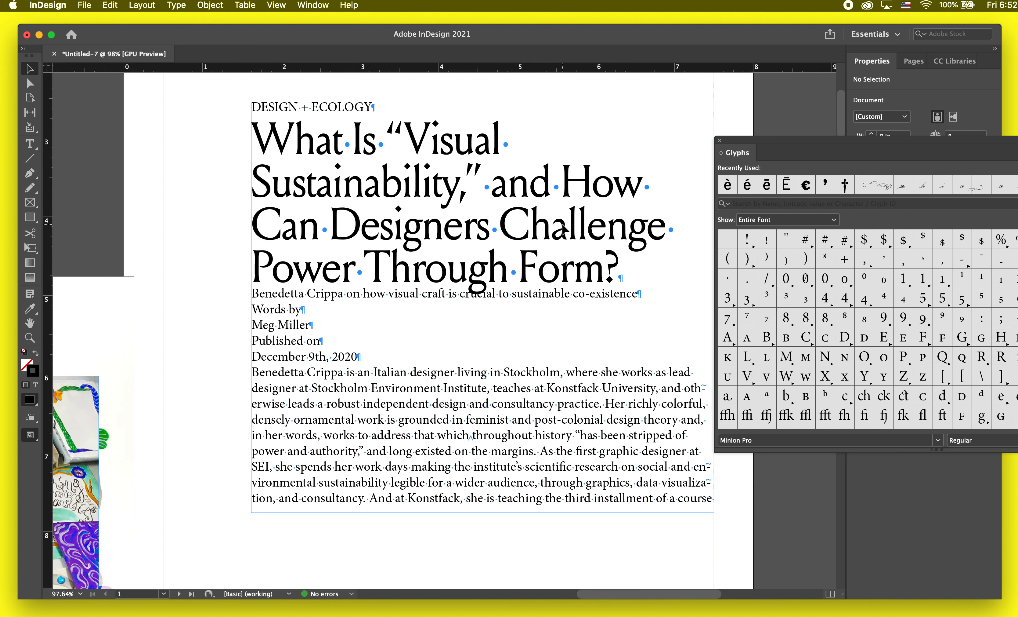
key(w)
click(595, 208)
drag(755, 145, 613, 340)
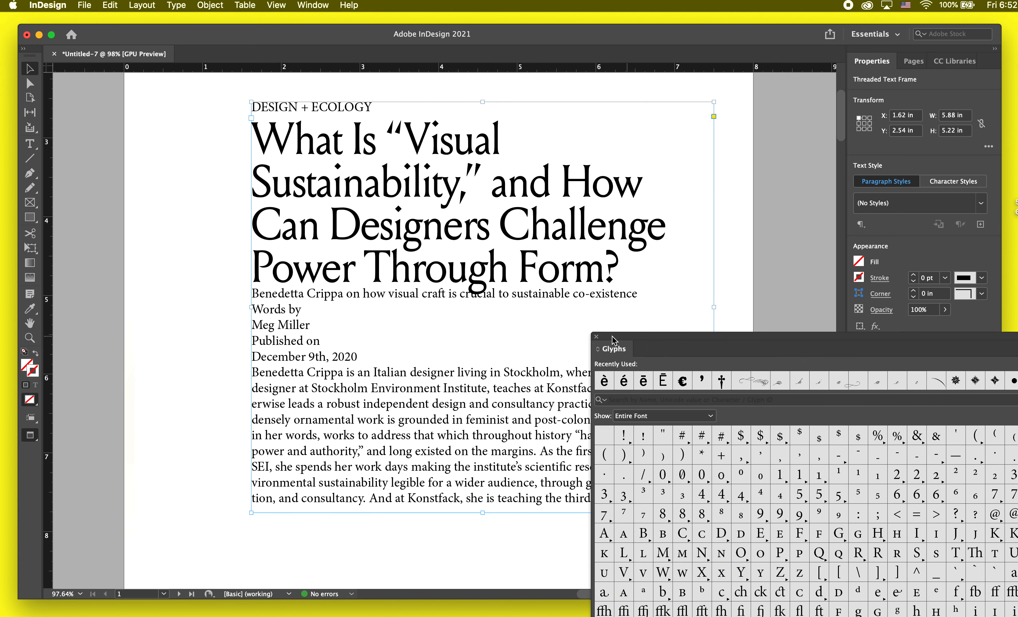
click(596, 336)
Step: Set the font of the subheading line directly below the headline to Louize Display trial Italic
double_click(471, 292)
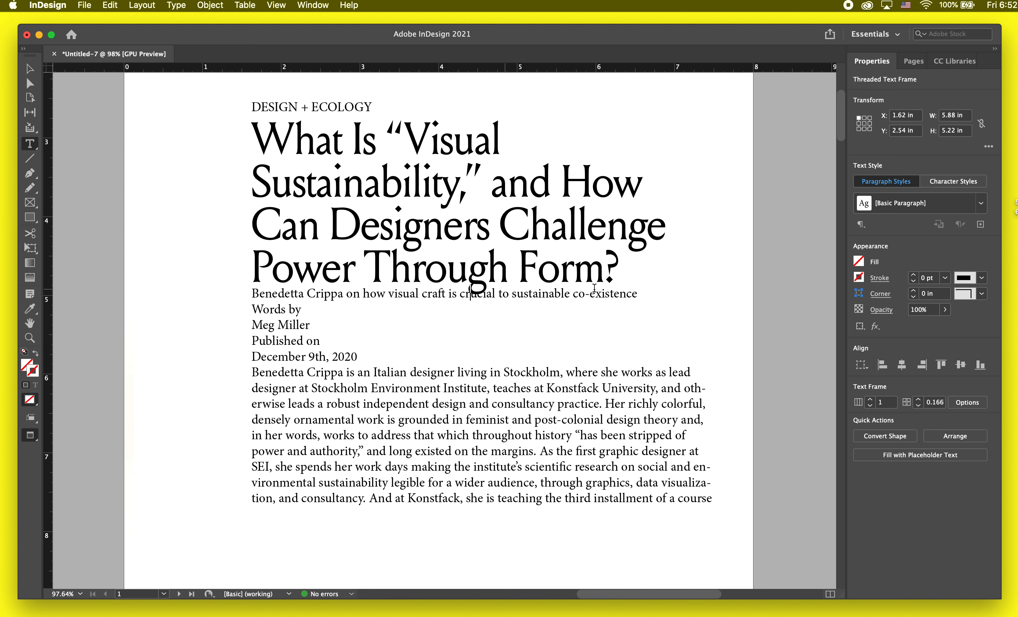
triple_click(319, 286)
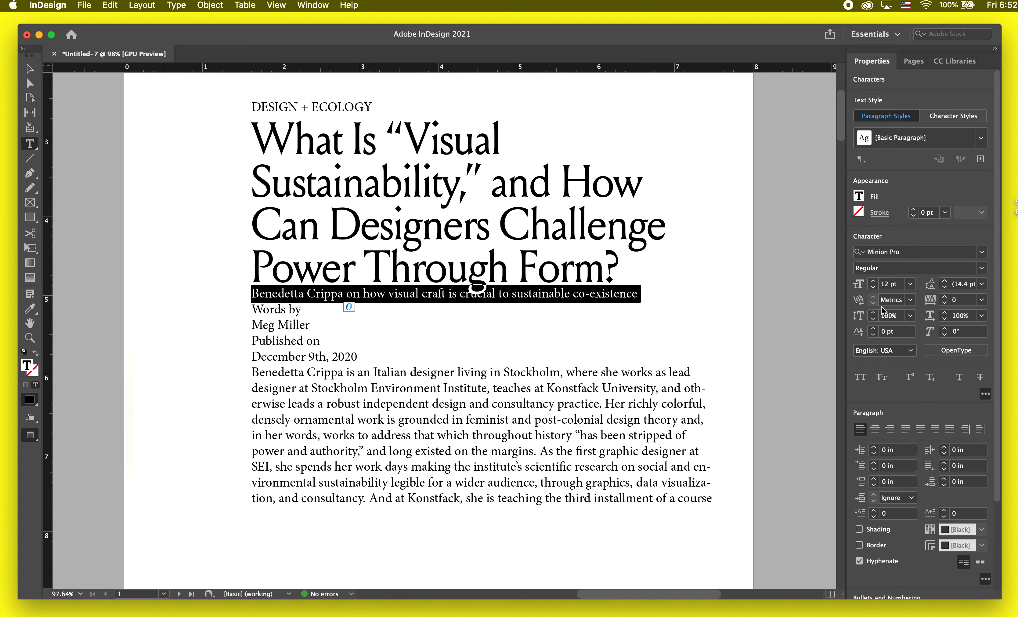
click(982, 252)
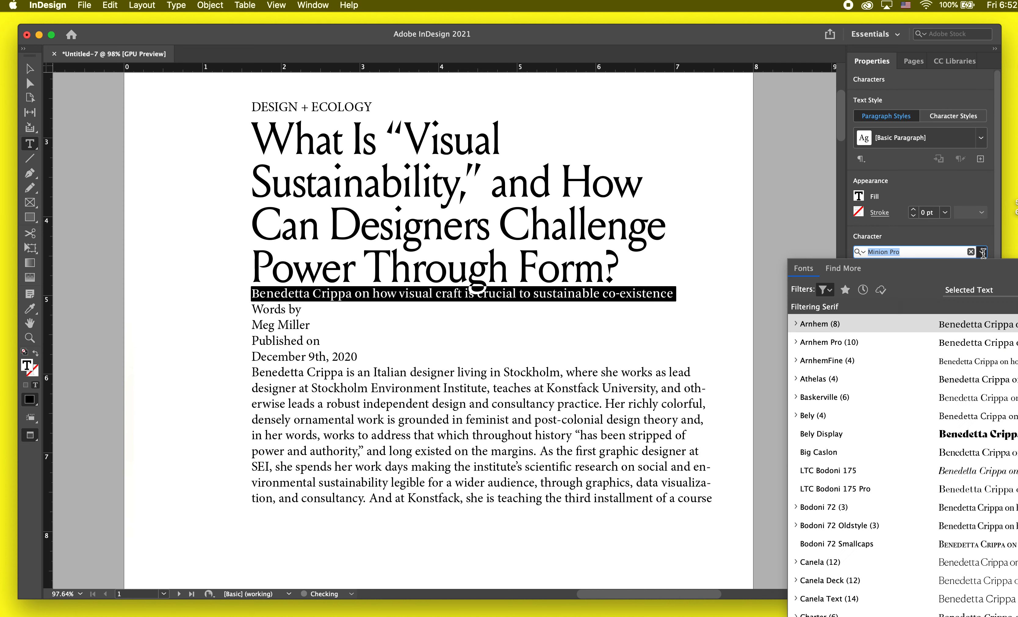
text(lp)
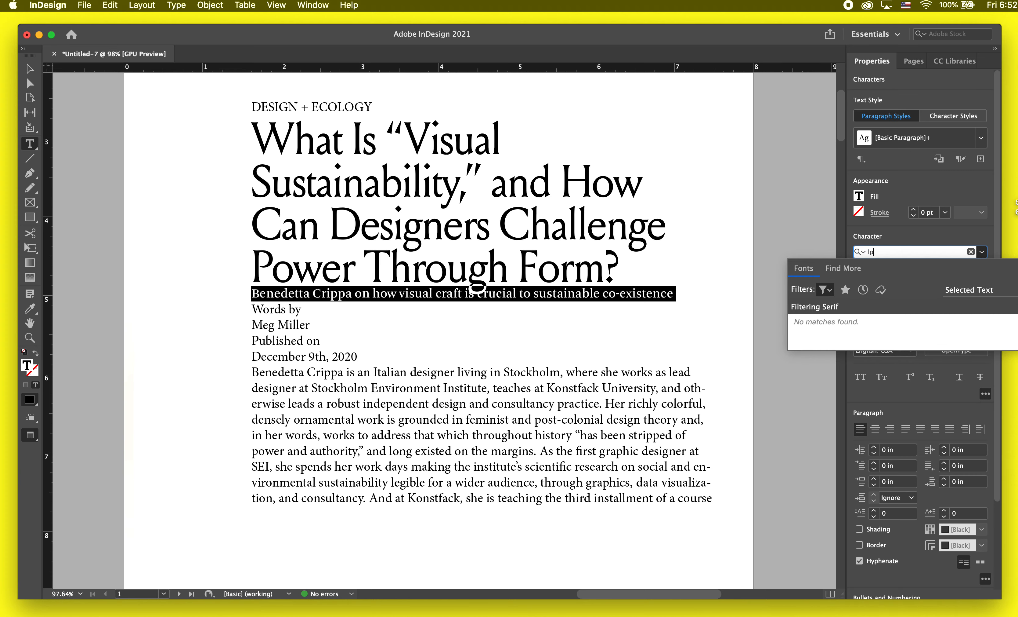
key(BackSpace)
text(p)
key(BackSpace)
text(oui)
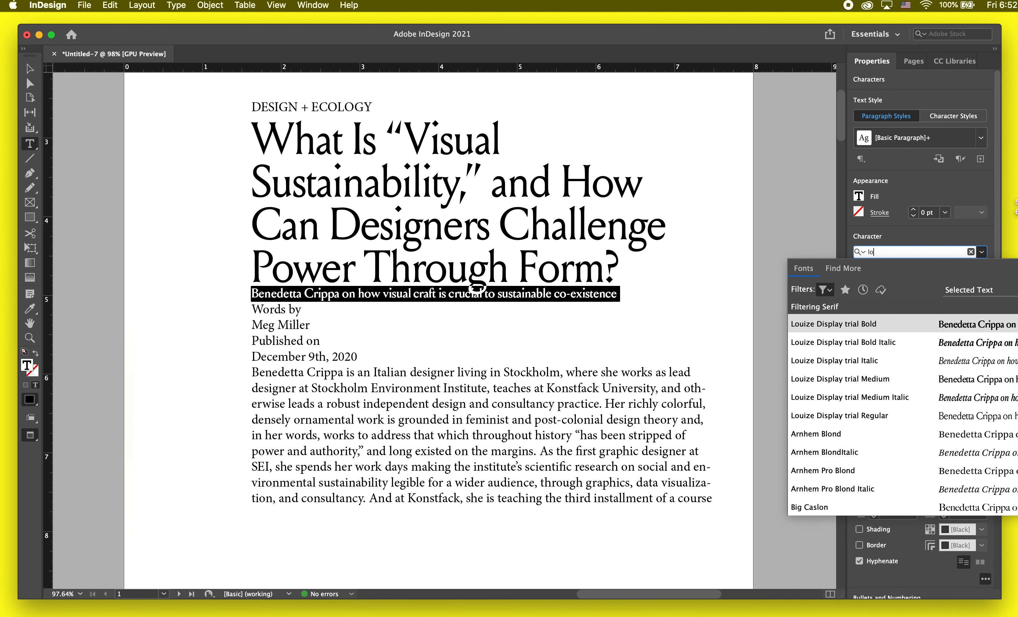
click(932, 362)
Step: Search the font list for "disp" and apply Louize Display trial Italic to the subheading again
click(983, 253)
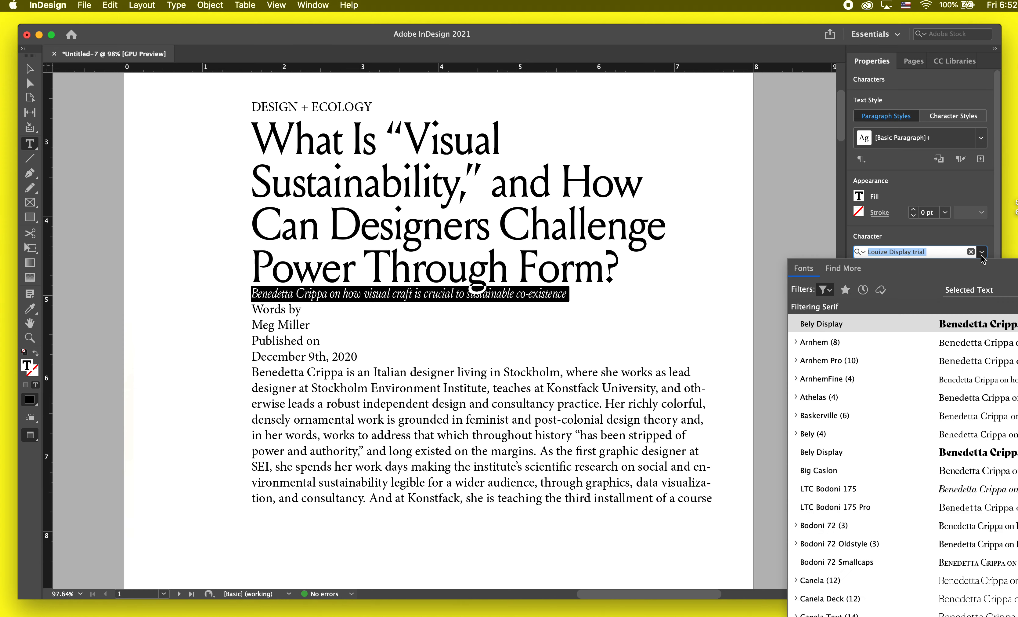
click(970, 291)
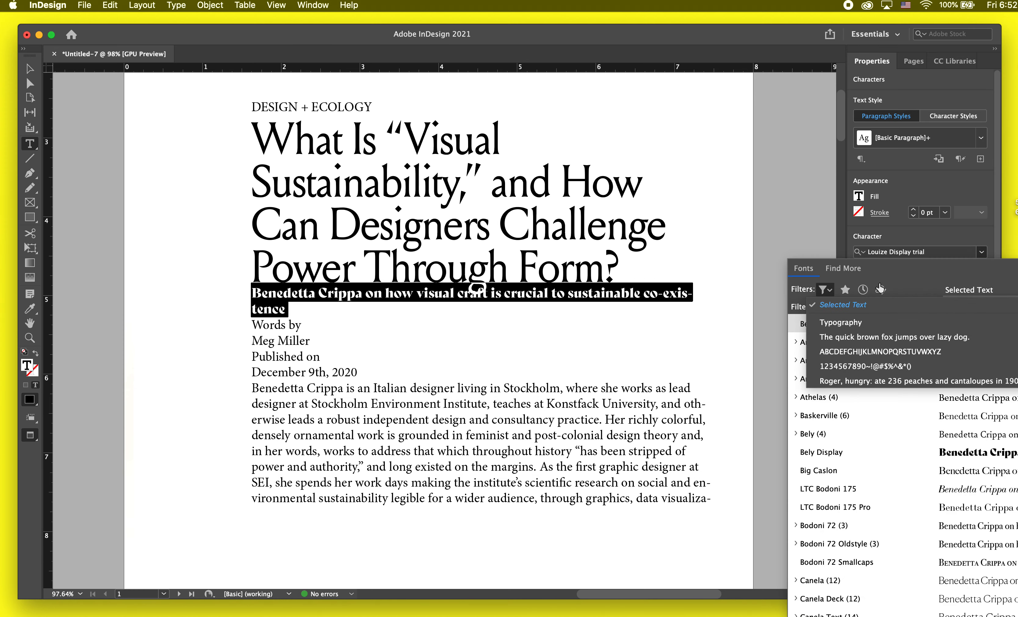
click(910, 253)
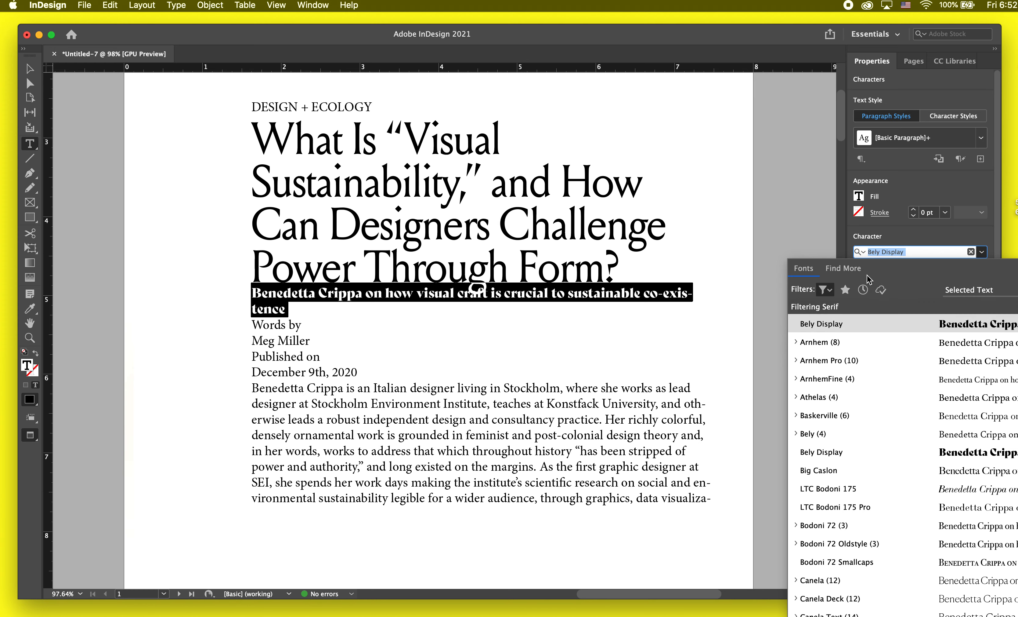
text(disp)
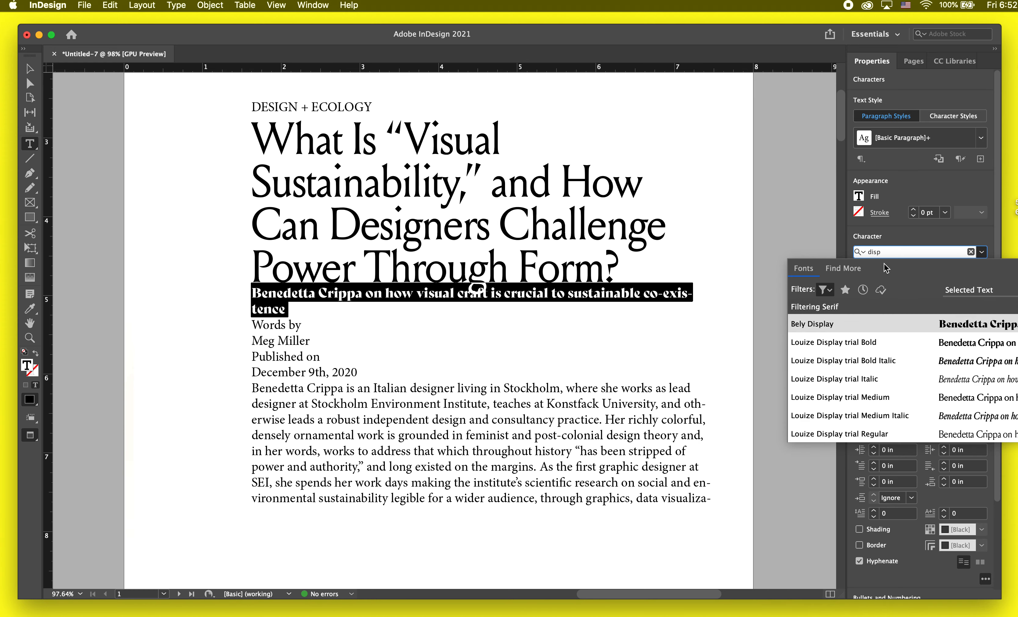
click(865, 379)
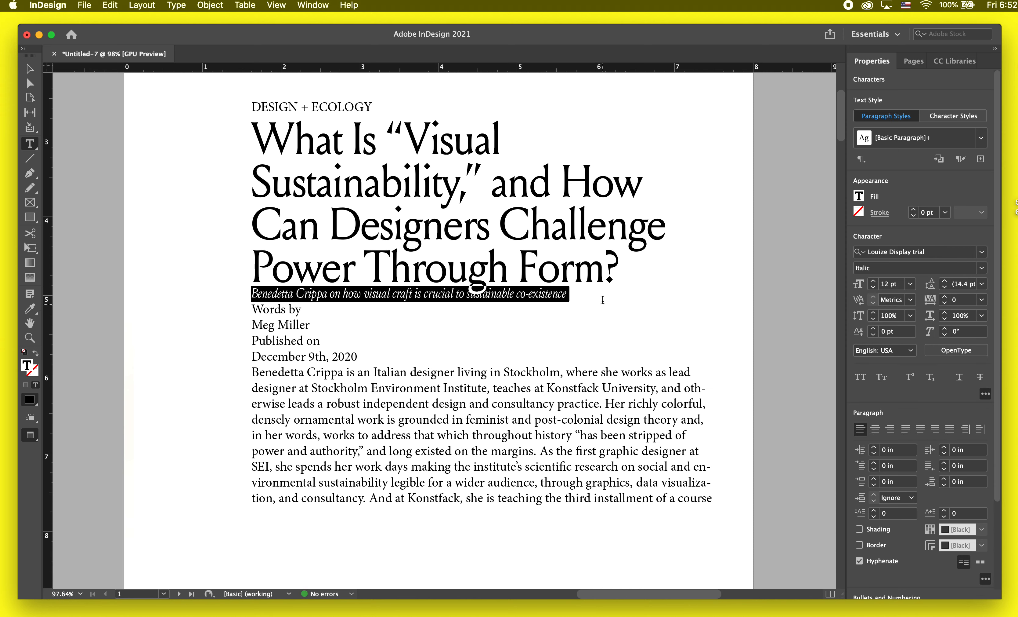
Step: Set the subheading's font size to 15 pt and its space before to 0.125 in
click(875, 281)
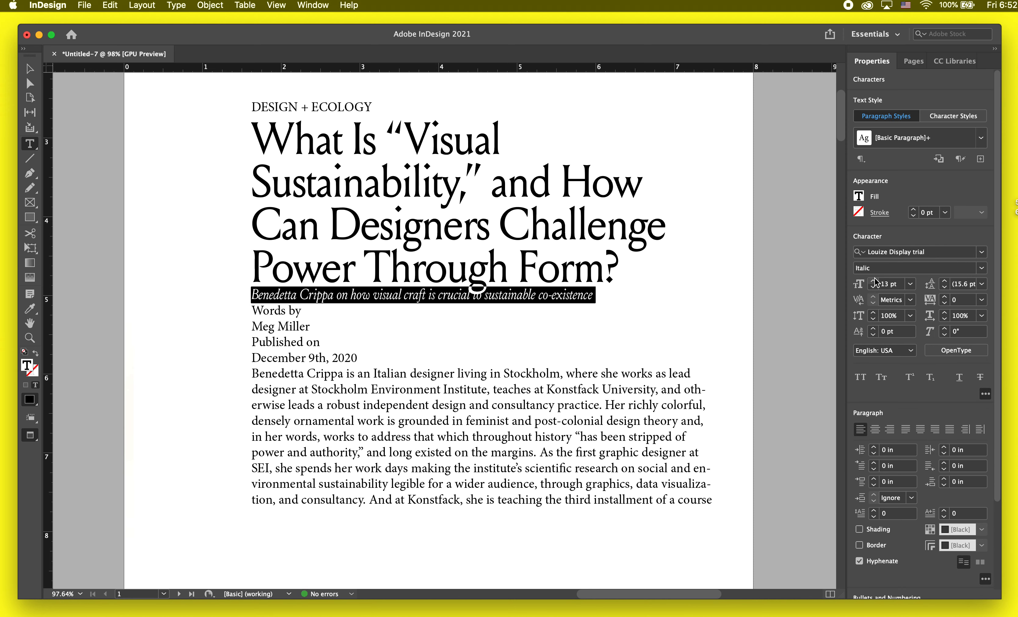
click(875, 281)
click(875, 281)
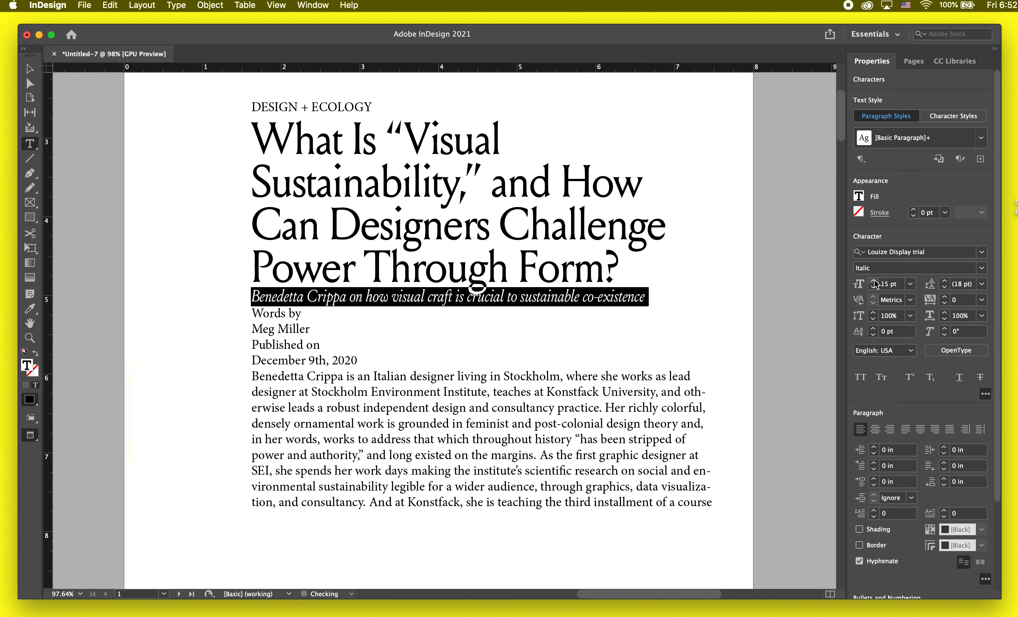
click(875, 478)
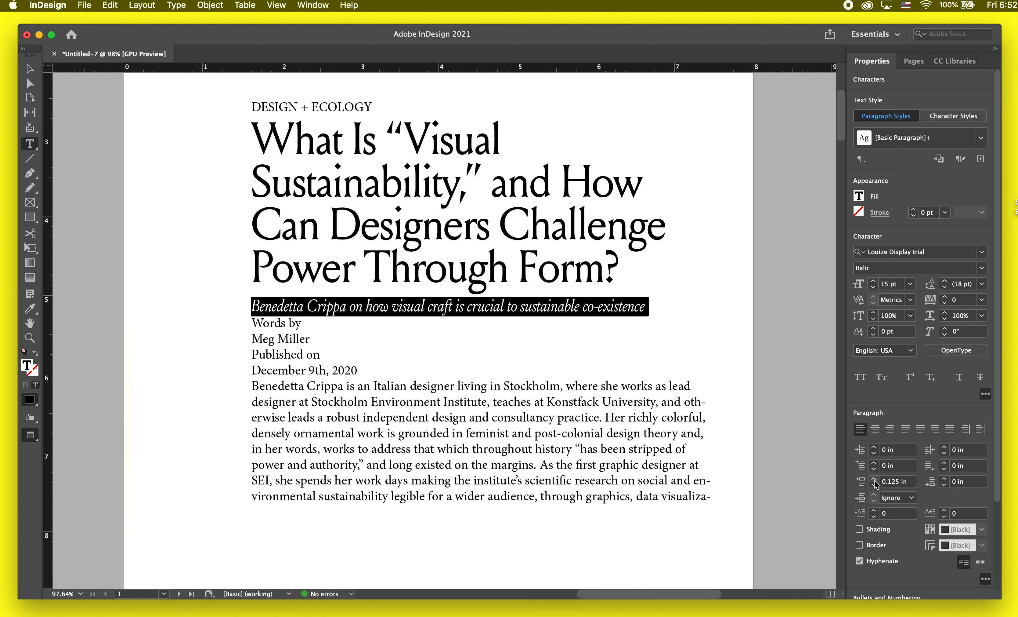
Step: Join "Words by" and the author's name on one line, and delete the "Published on" and date text
click(661, 391)
drag(313, 321, 240, 320)
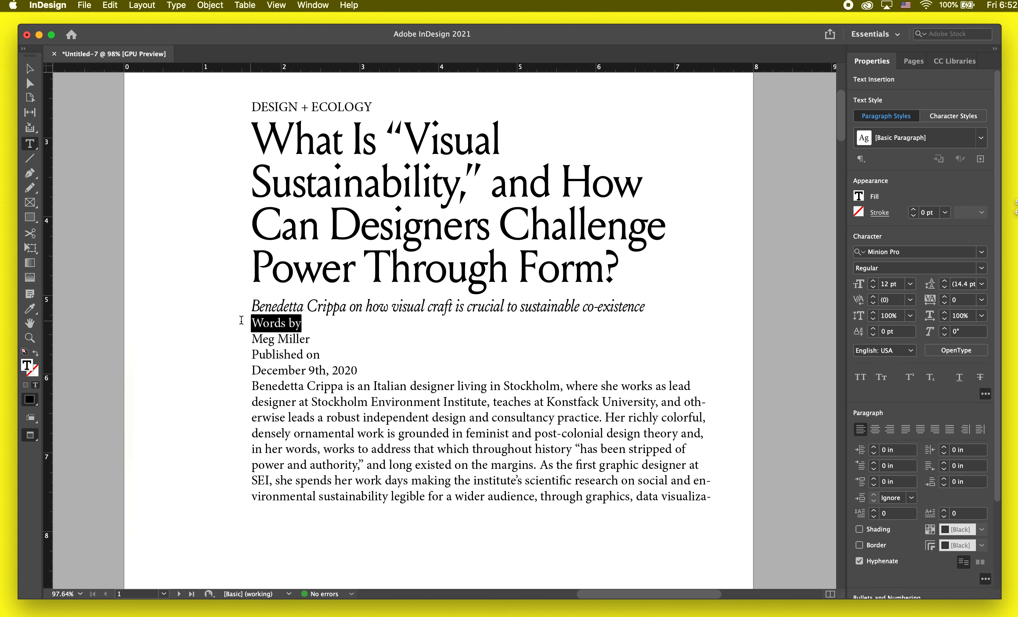
key(Right)
key(Delete)
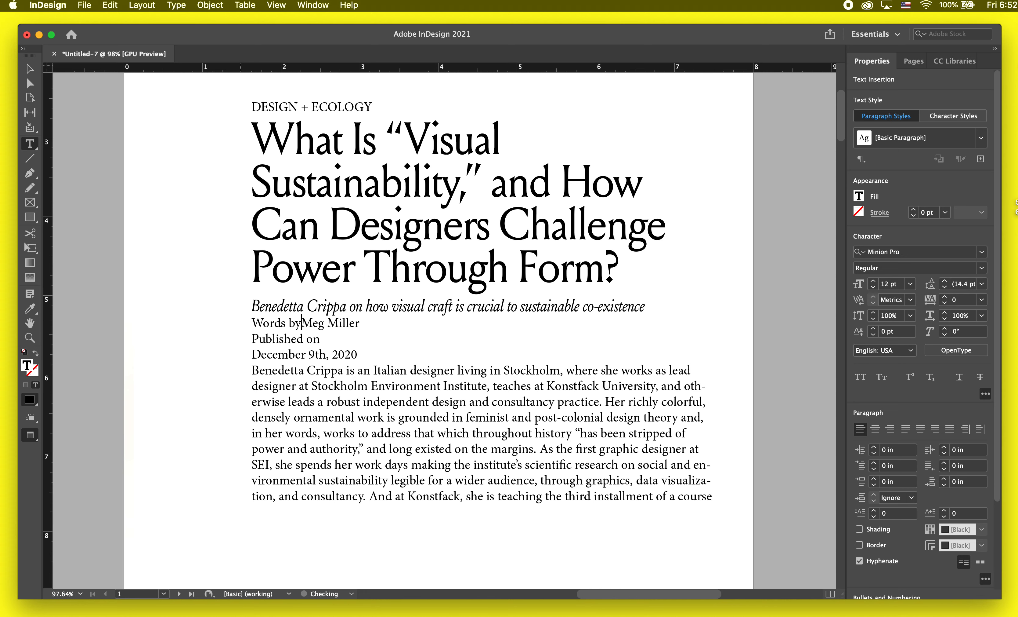
drag(369, 355, 239, 338)
key(BackSpace)
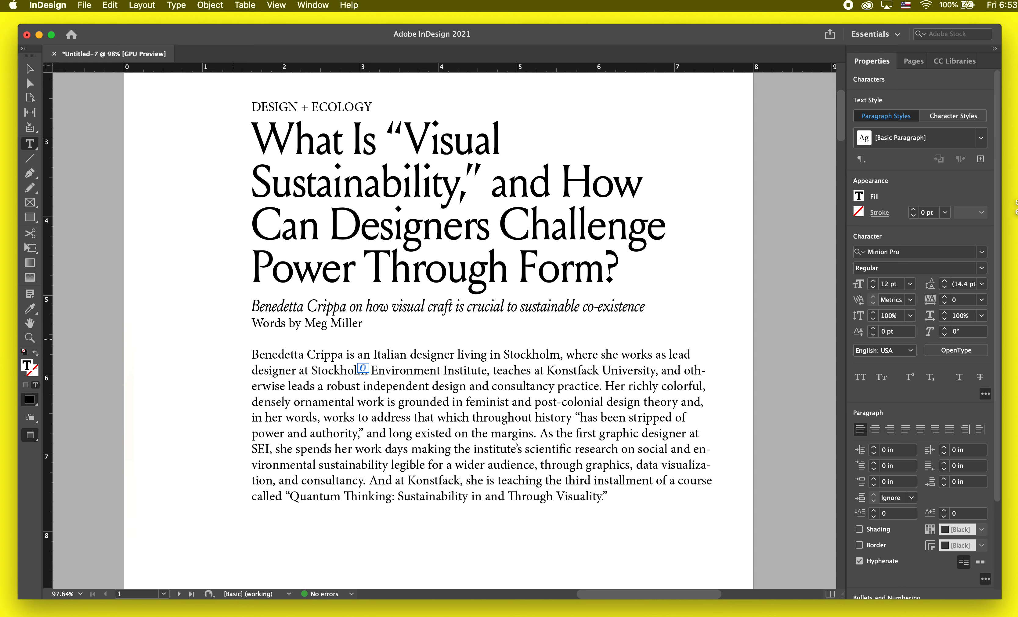
Step: Copy the subheading's formatting onto the author byline with the Eyedropper tool
drag(370, 328, 237, 325)
click(22, 309)
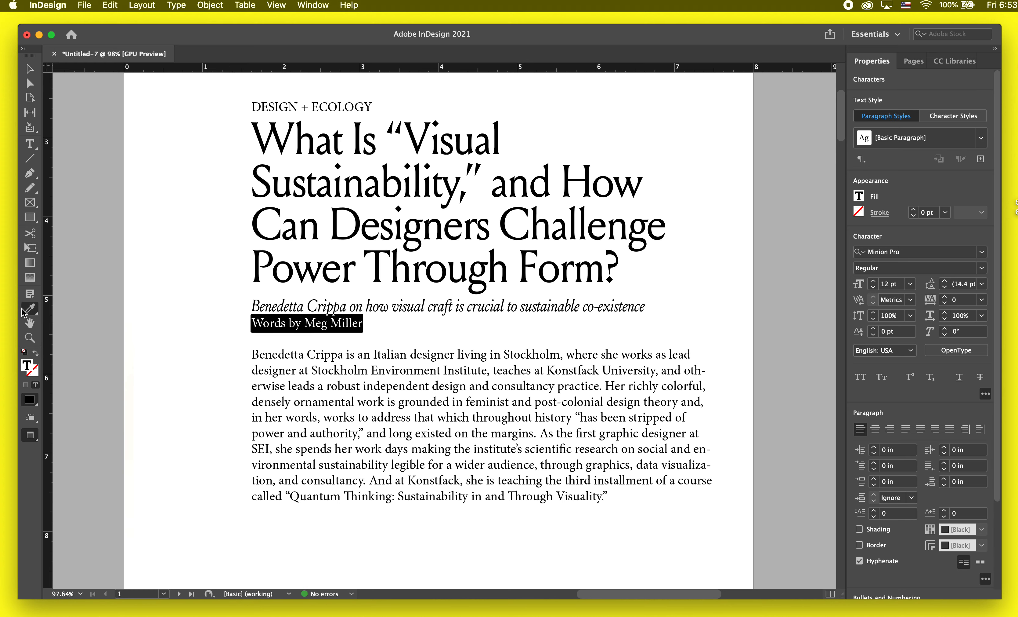
click(289, 307)
click(30, 70)
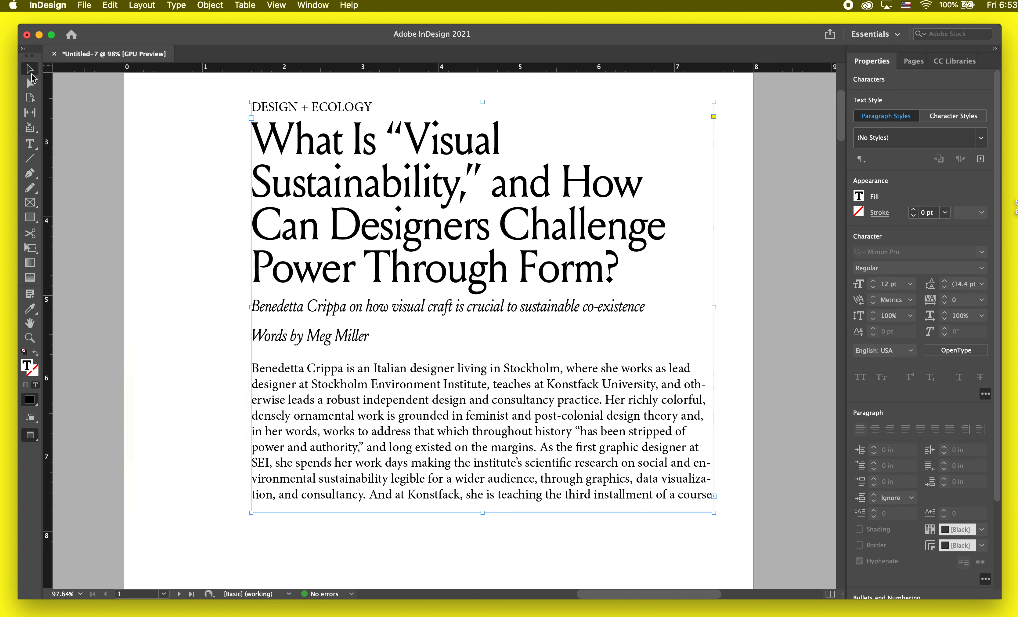
Step: Select the author byline and filter its font choices to sans serif typefaces
double_click(341, 358)
drag(369, 339, 230, 344)
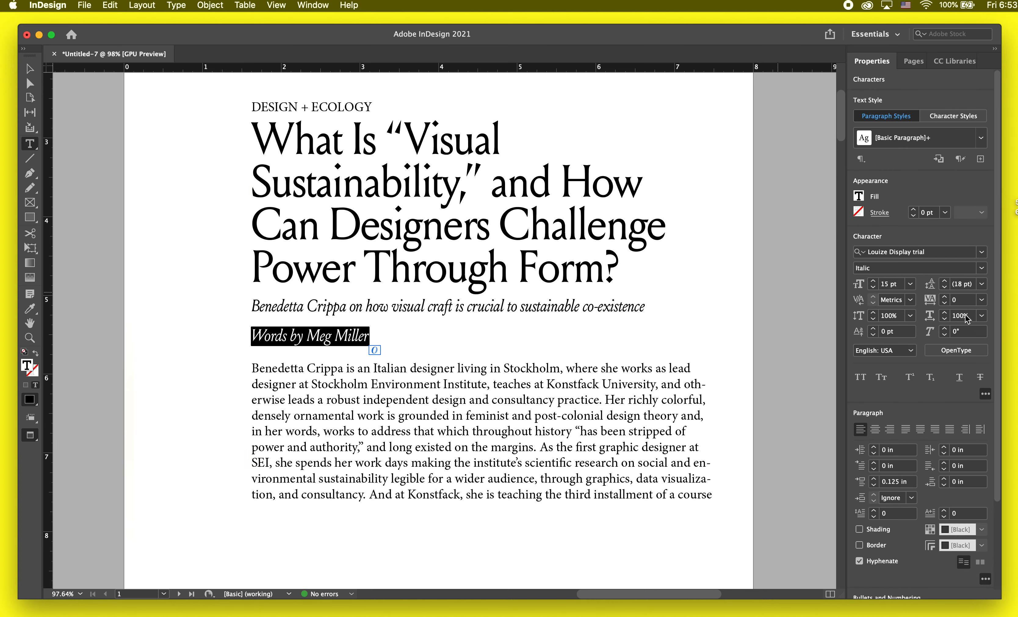
click(982, 252)
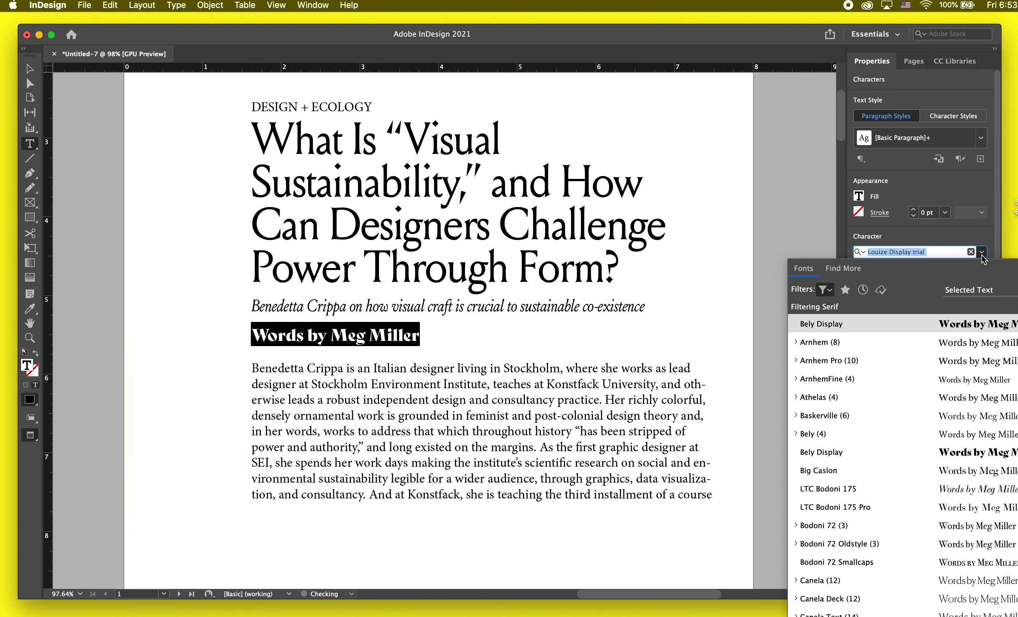
click(825, 290)
click(723, 352)
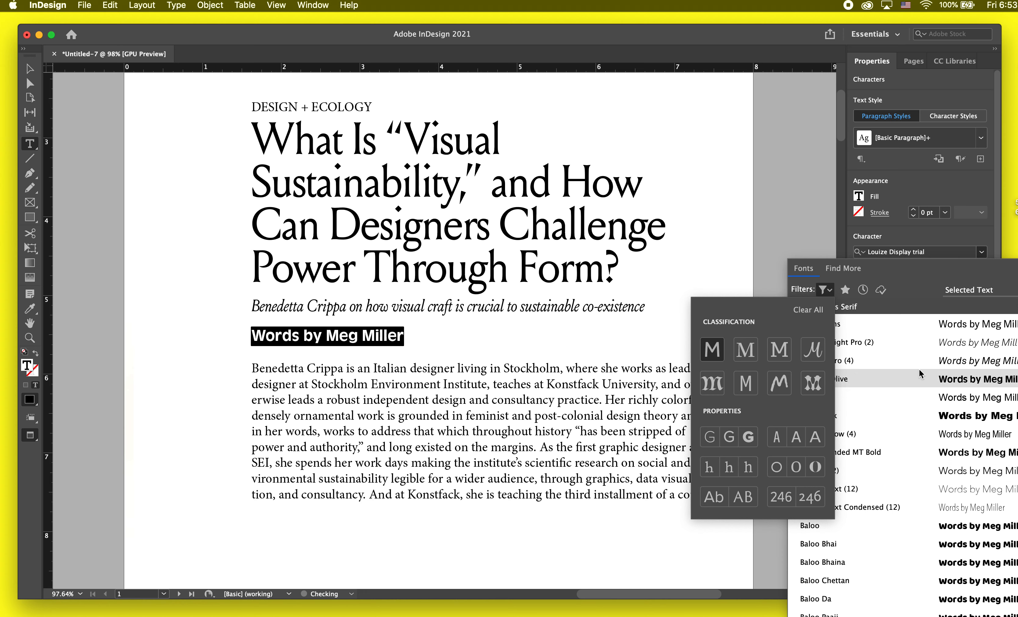
Step: Try Adelle Sans and Arial on the byline, and settle on Akkurat Pro Regular at 11 pt
click(937, 328)
click(830, 290)
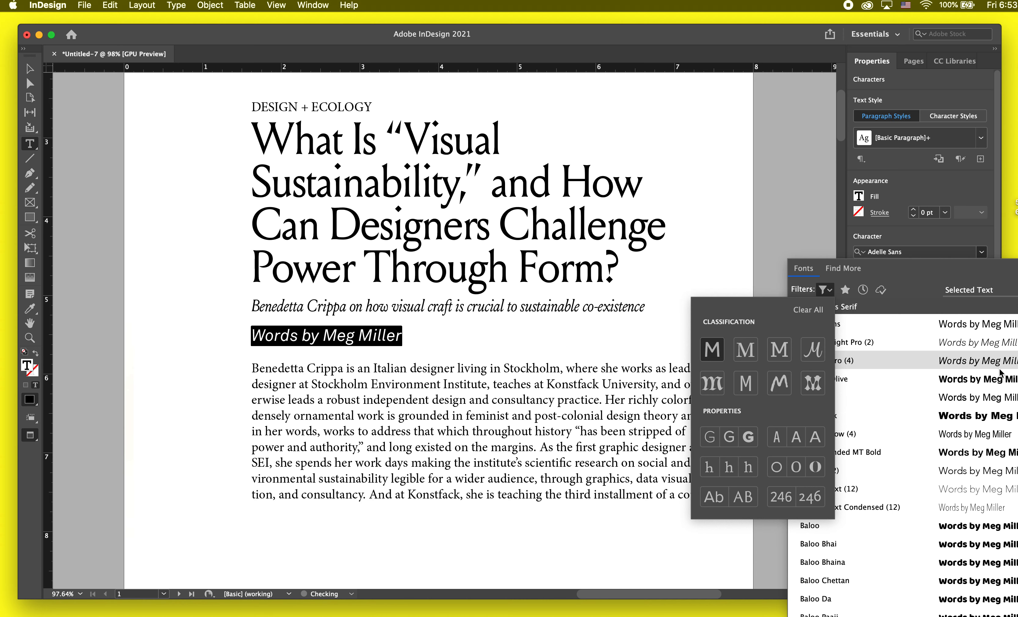
click(997, 399)
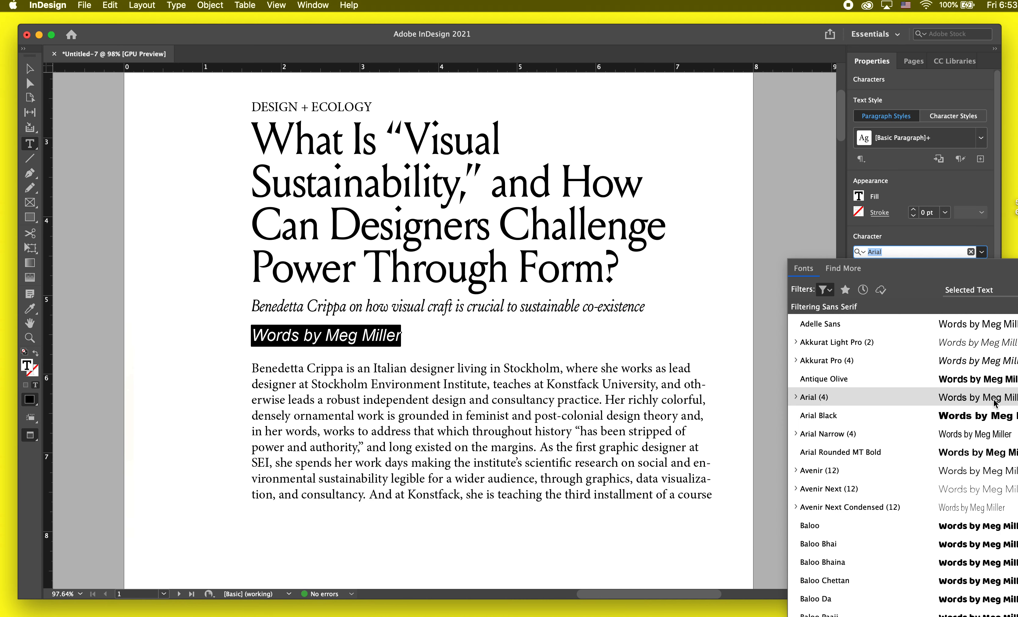
click(796, 360)
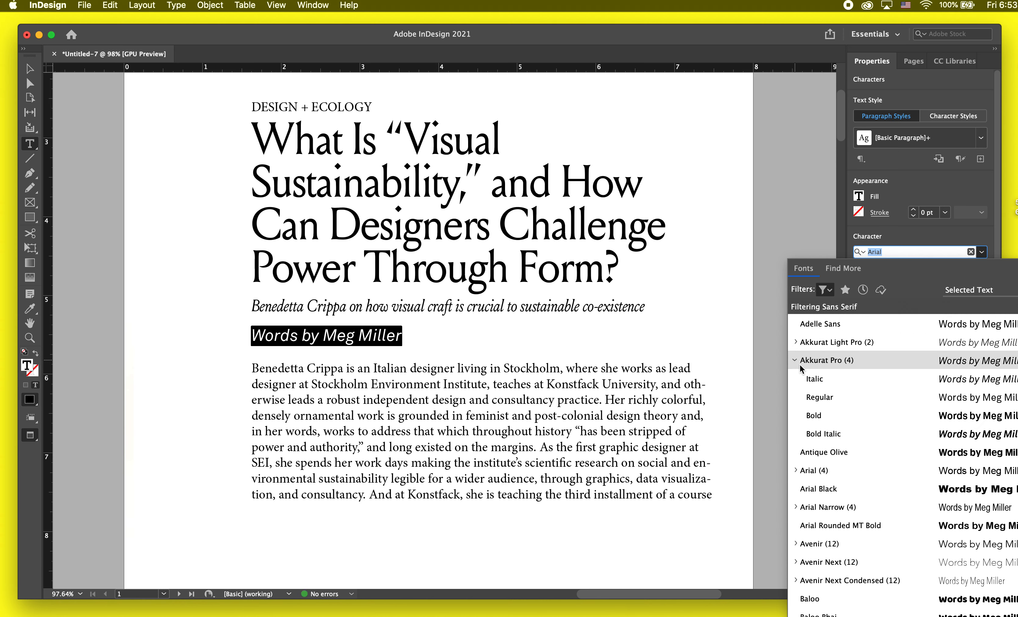
click(816, 397)
click(873, 287)
click(873, 288)
click(873, 288)
click(873, 288)
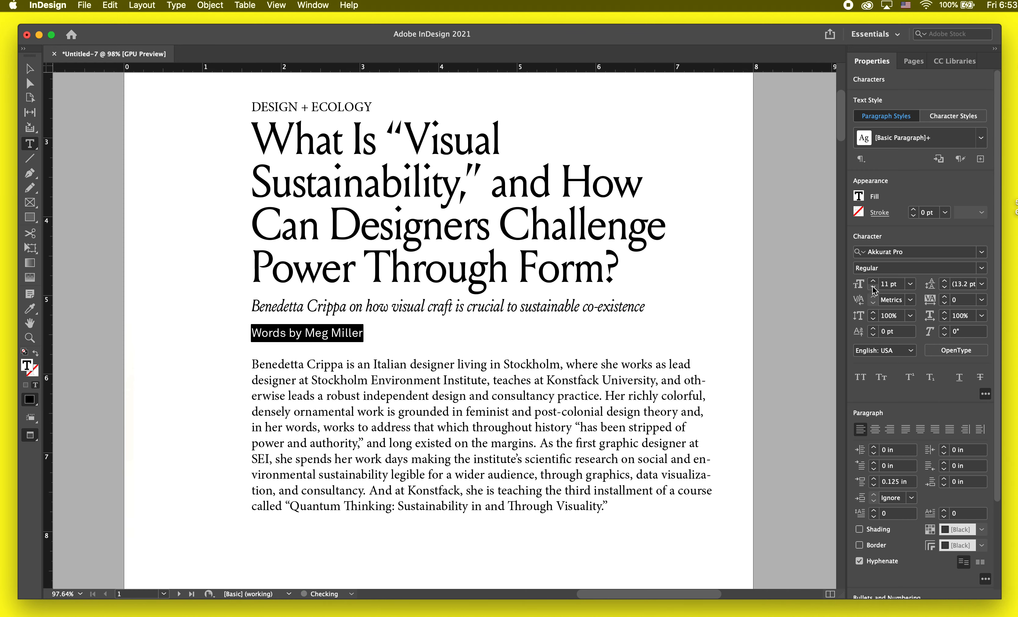
click(540, 308)
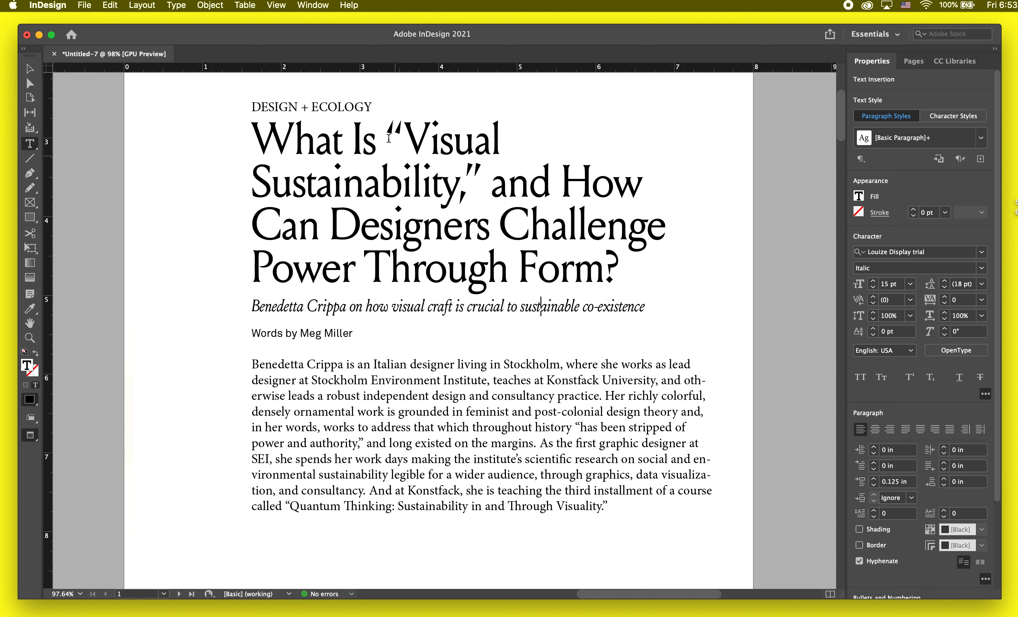
Step: Copy the byline's formatting onto the "DESIGN + ECOLOGY" line with the Eyedropper tool
mouse_move(384, 109)
mouse_down()
mouse_move(263, 118)
mouse_move(376, 109)
mouse_up()
key(i)
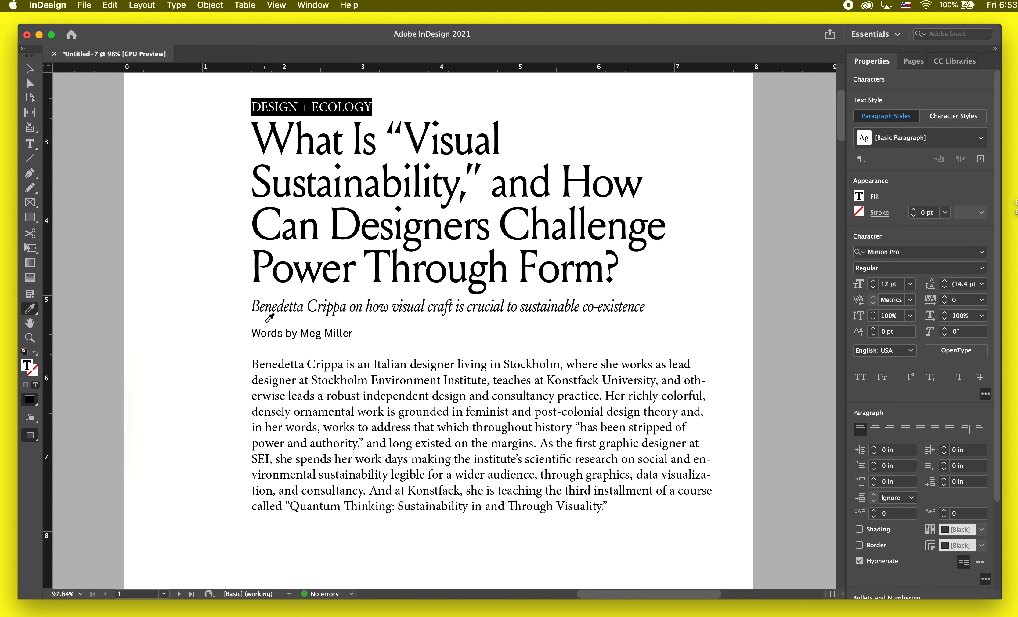
click(259, 328)
click(29, 68)
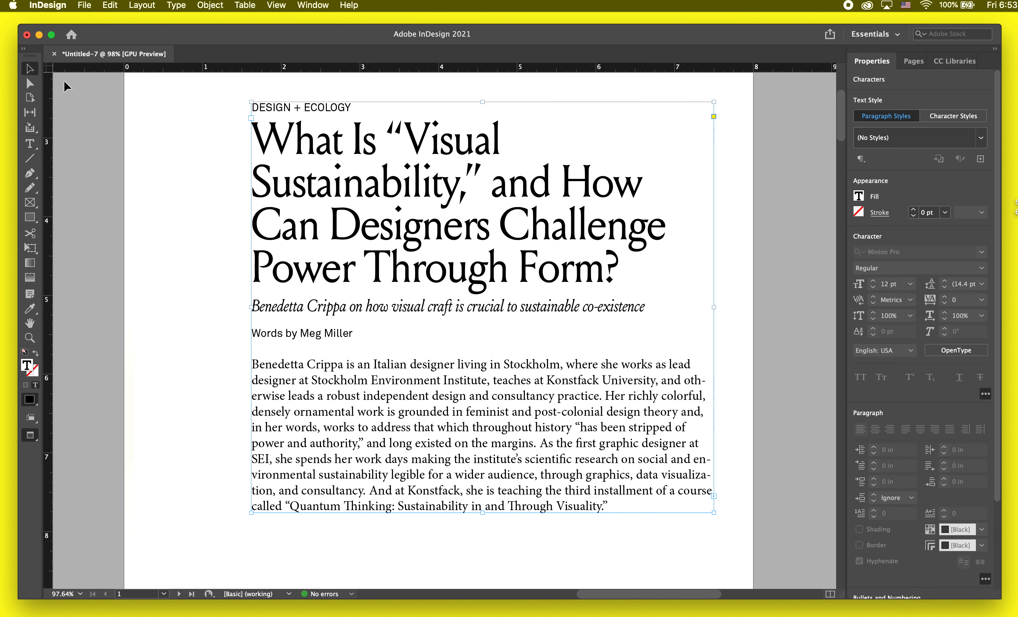
Step: Shorten the first page's text frame to end below the byline, pushing the body text into the next threaded frame
double_click(303, 395)
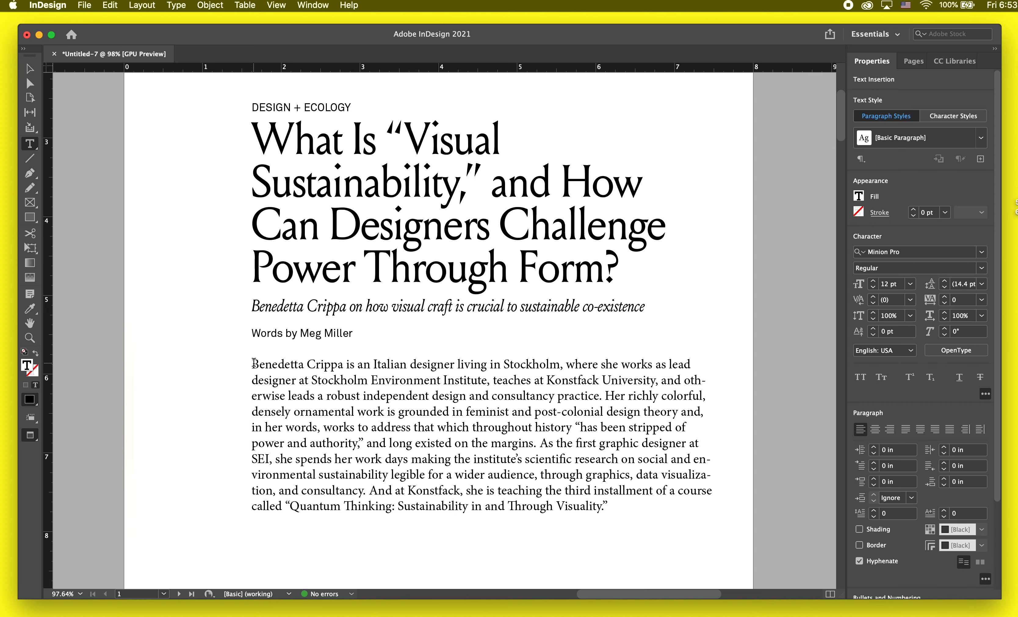
drag(254, 362, 619, 507)
key(super+minus)
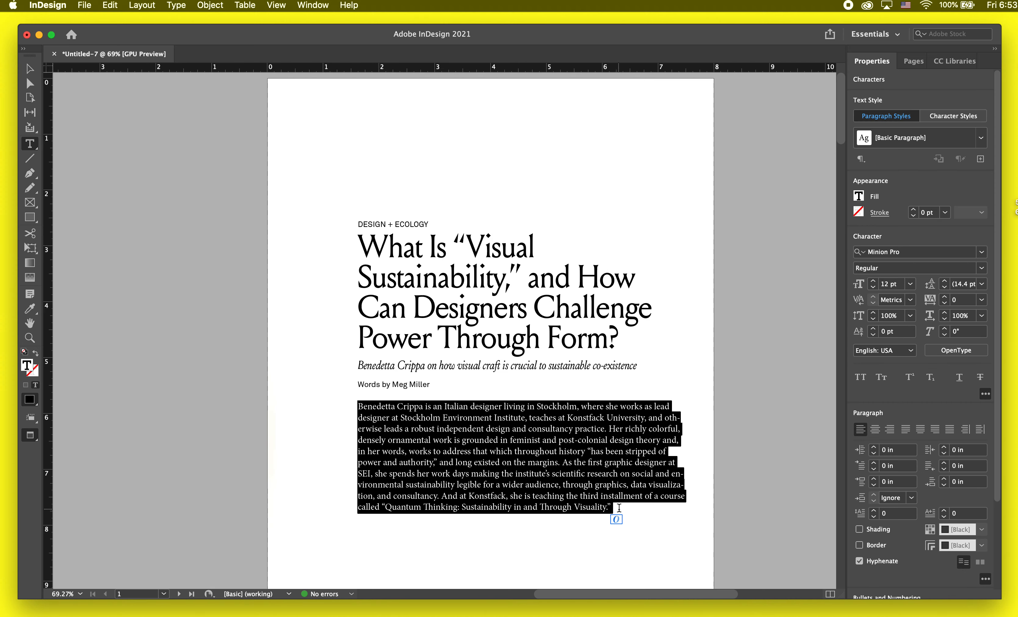
scroll(618, 508, down, 5)
key(Escape)
drag(531, 361, 558, 318)
drag(535, 363, 535, 250)
click(536, 307)
scroll(602, 273, down, 3)
drag(606, 230, 597, 262)
scroll(602, 273, up, 3)
scroll(598, 263, up, 4)
key(w)
key(w)
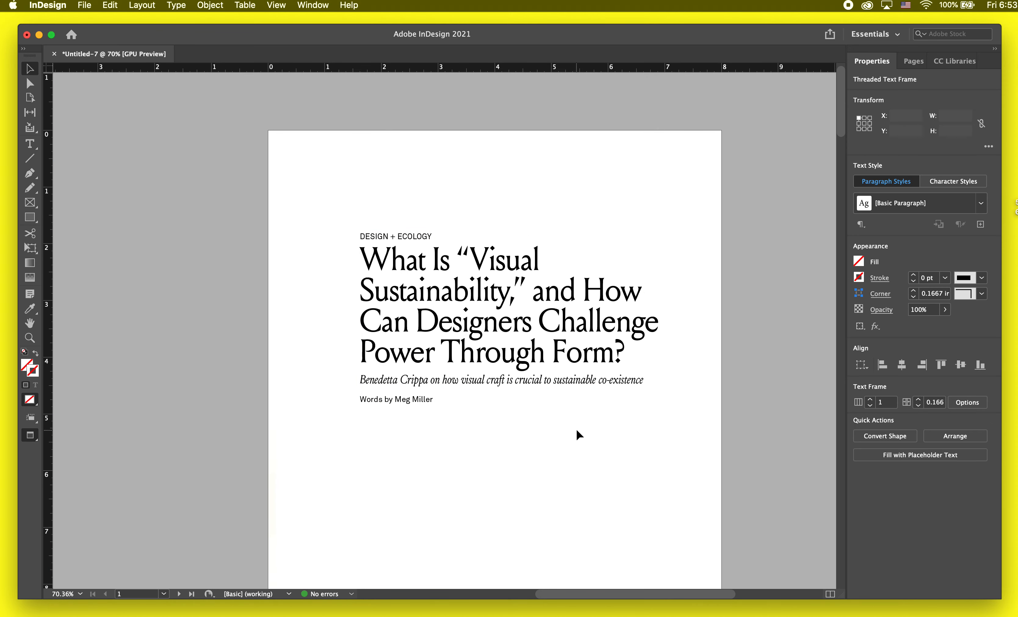
Step: Select the entire headline text on the first page
double_click(646, 354)
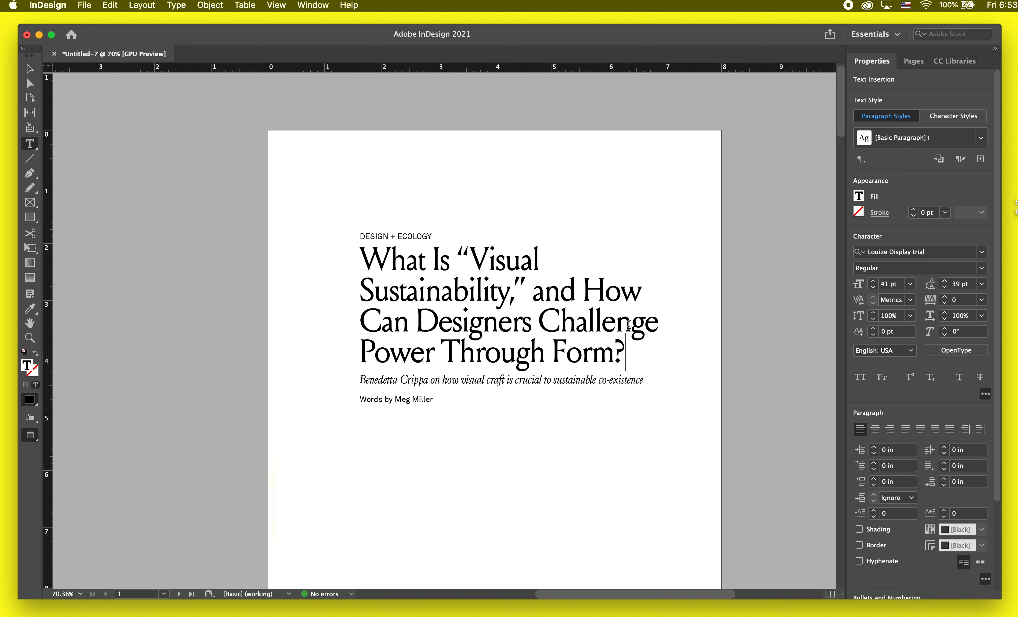
drag(627, 354, 360, 261)
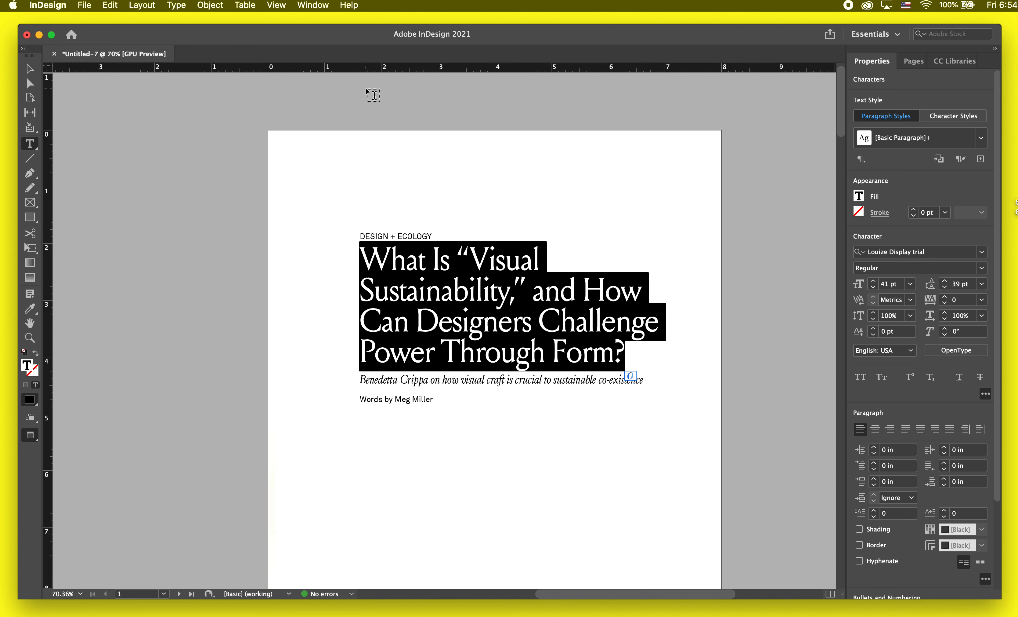
click(320, 8)
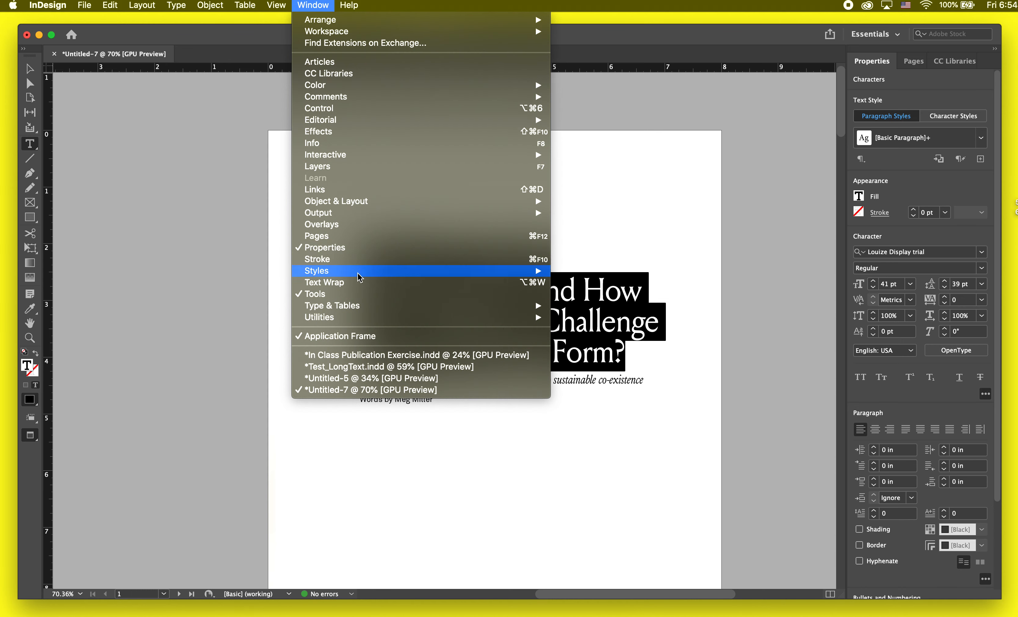
mouse_move(361, 307)
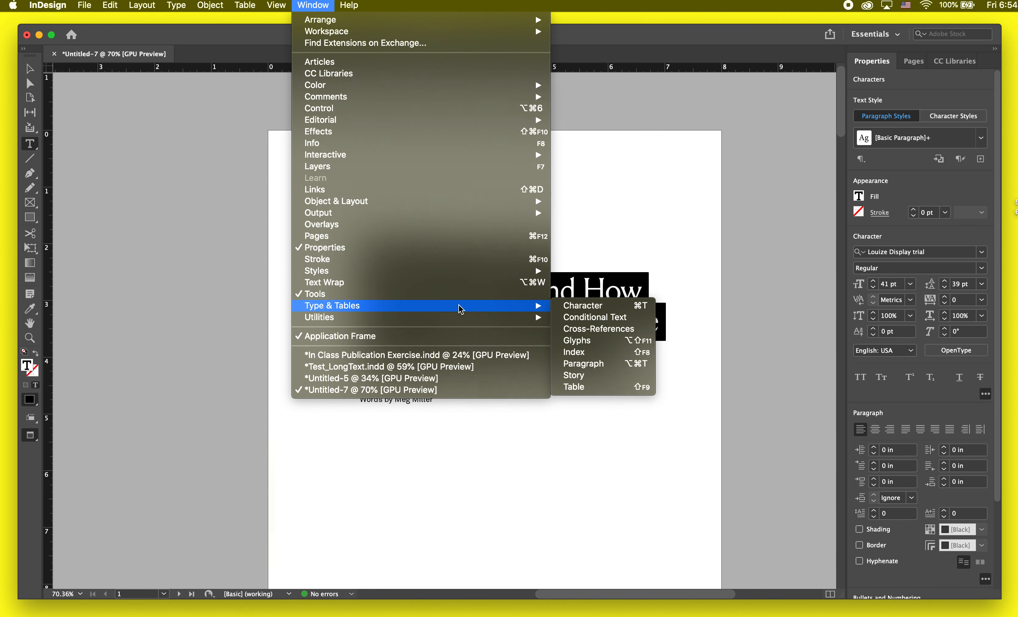
click(557, 364)
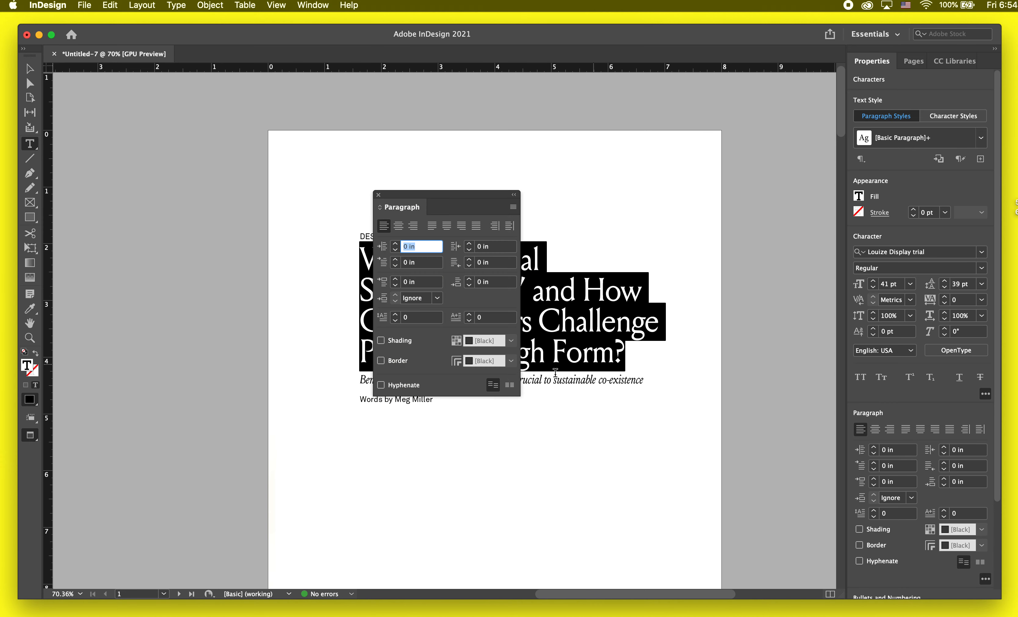
click(379, 194)
Step: Open the Paragraph Styles panel and move it clear of the headline
click(312, 5)
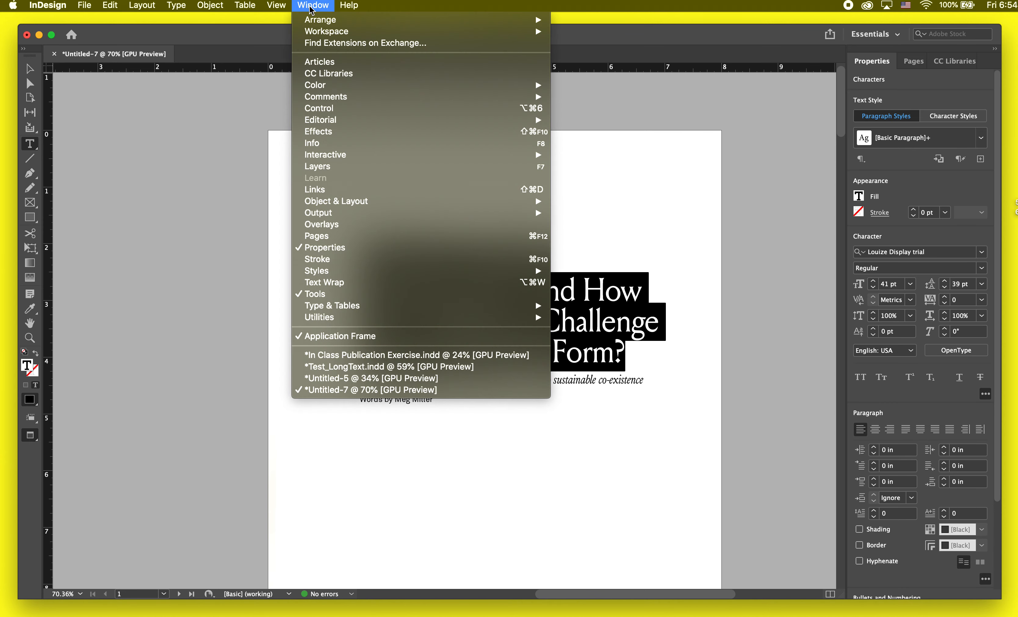
mouse_move(340, 276)
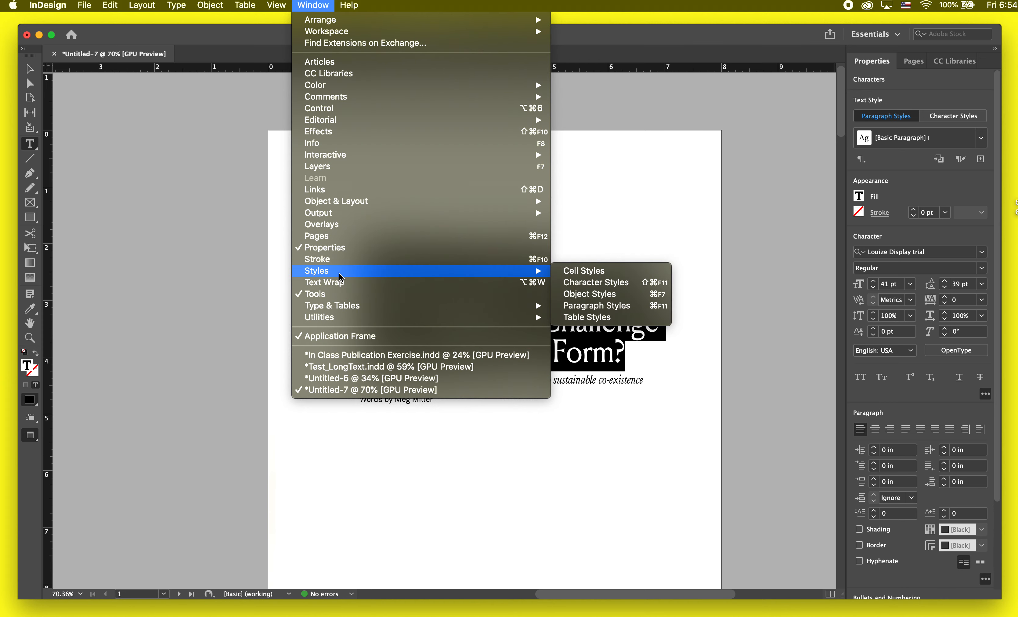
click(654, 308)
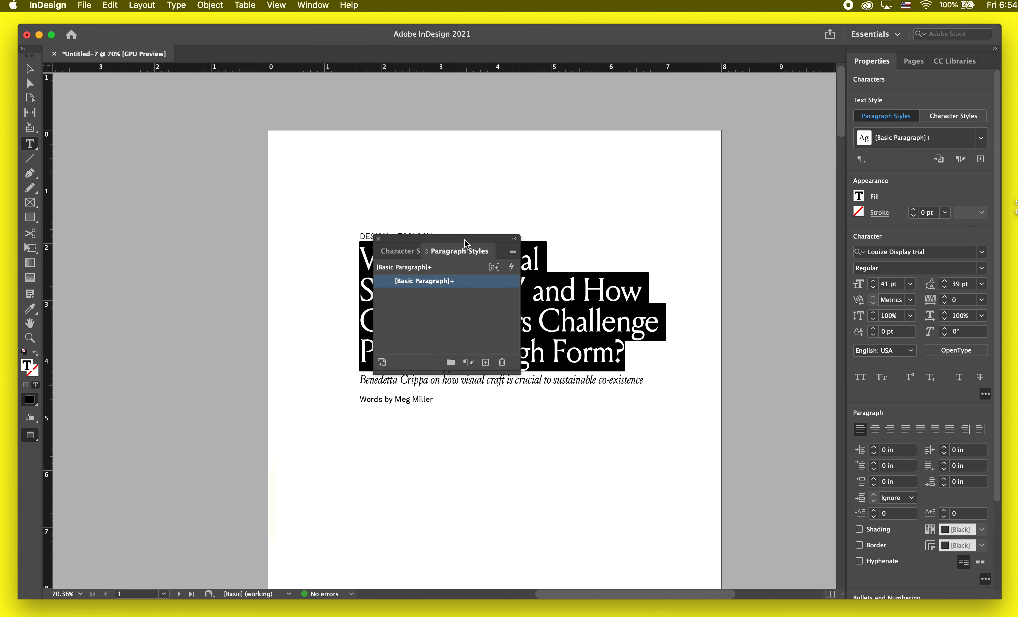
drag(455, 240, 751, 166)
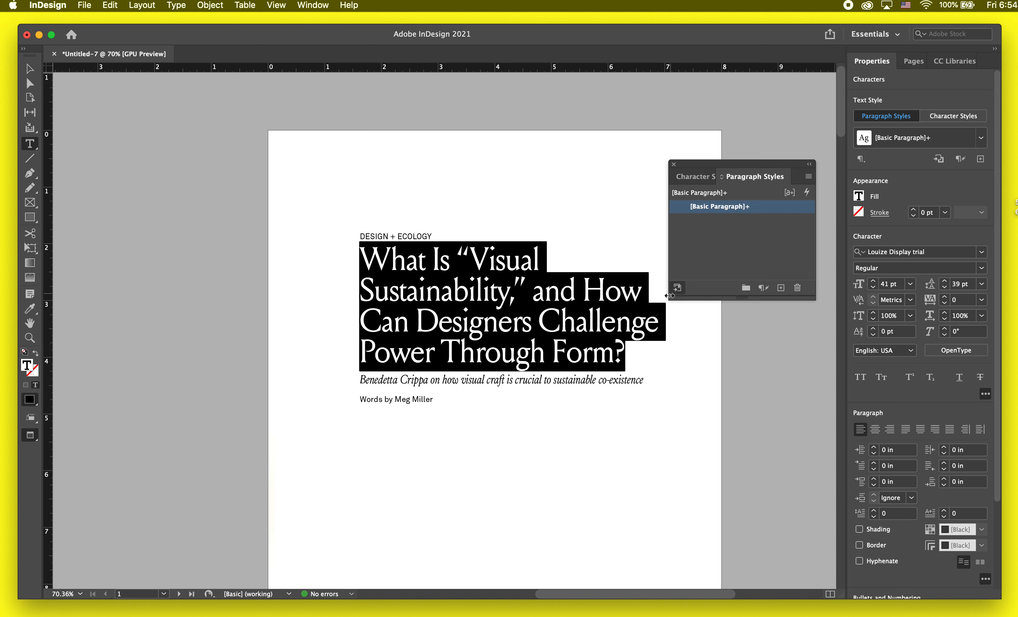
Step: Enlarge the floating Paragraph Styles panel and move it up, clear of the selected headline
drag(666, 300, 655, 335)
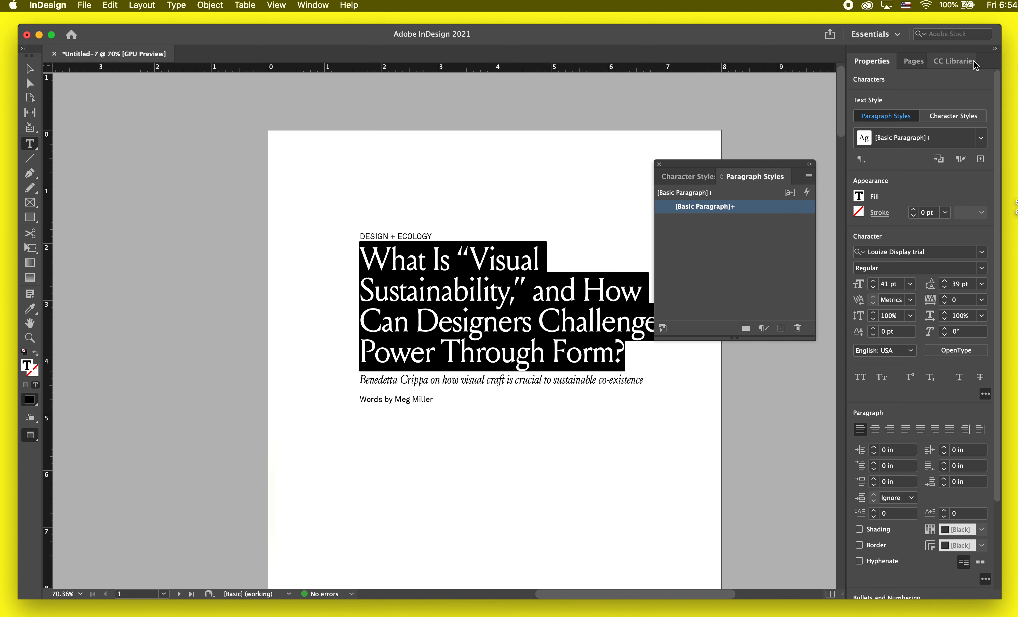
drag(731, 172, 717, 84)
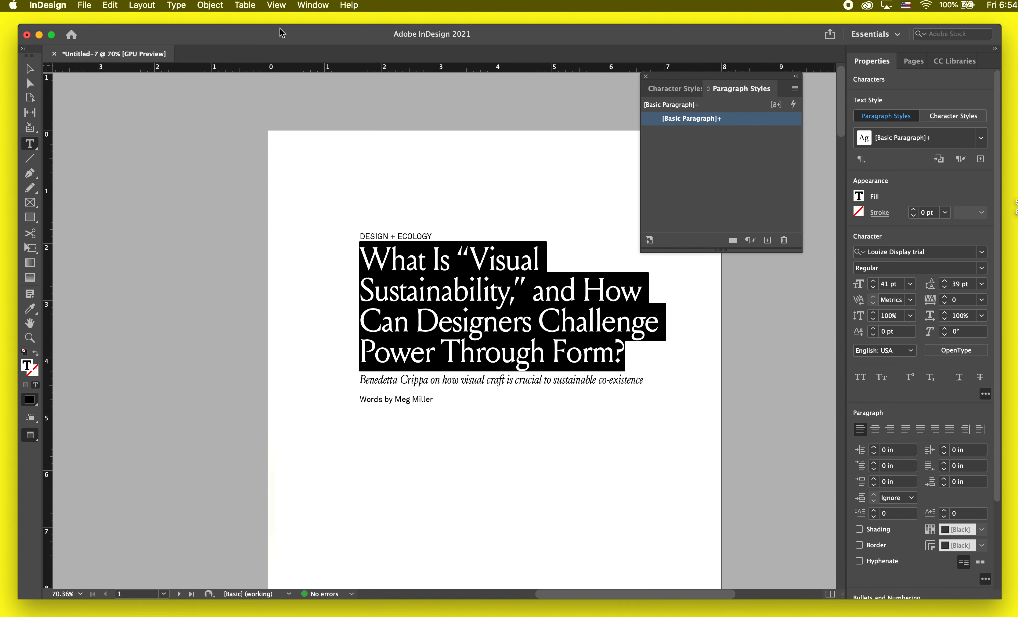
click(312, 5)
mouse_move(316, 32)
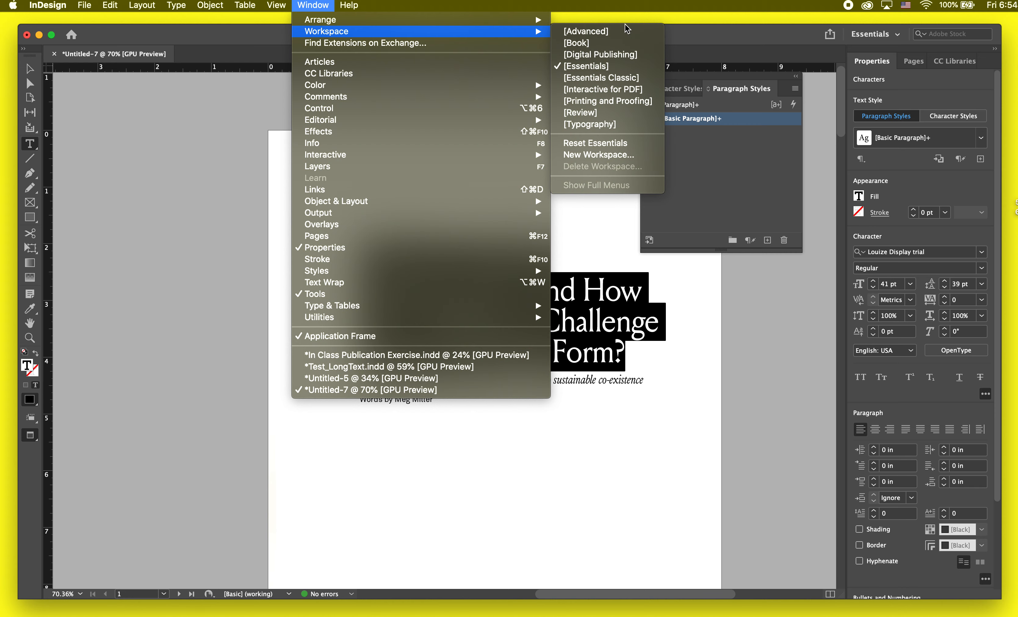
click(704, 142)
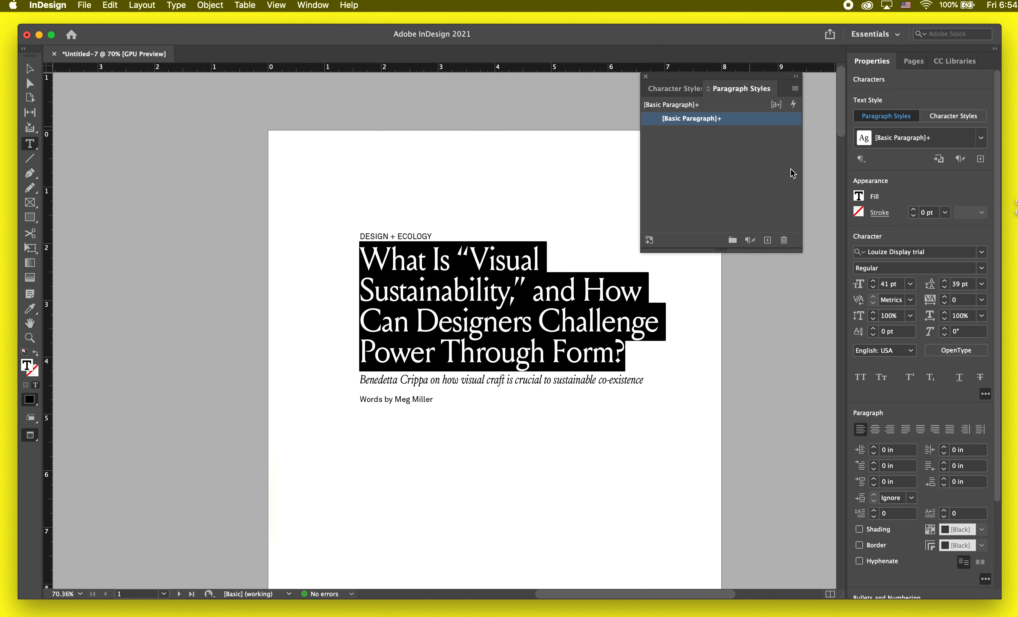
Step: Create a paragraph style from the selected headline and name it "Title"
drag(634, 356, 359, 258)
click(768, 240)
click(687, 136)
double_click(687, 136)
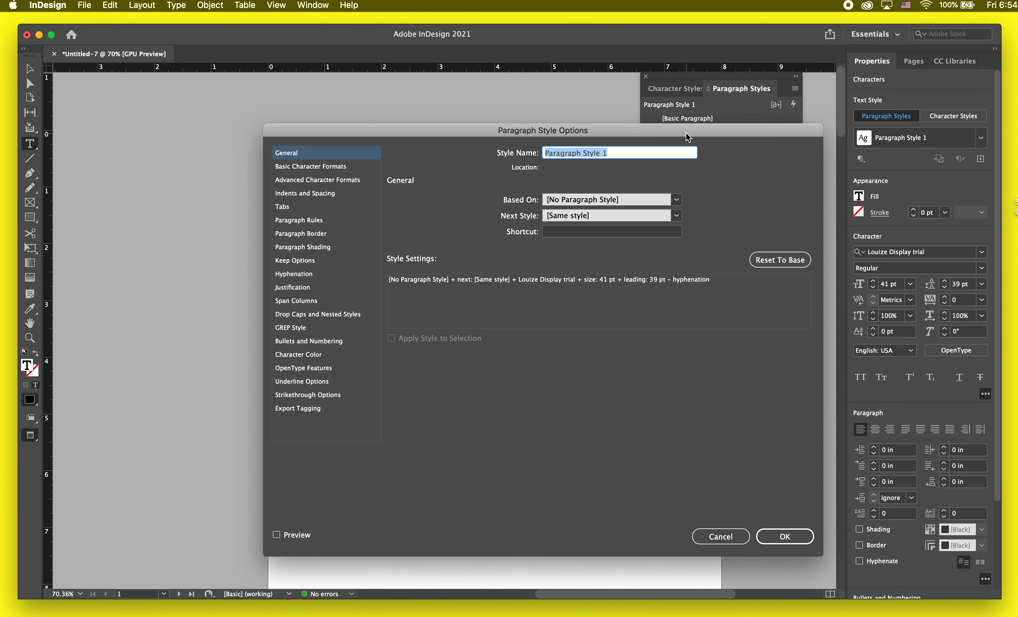
key(BackSpace)
text(Title)
key(Return)
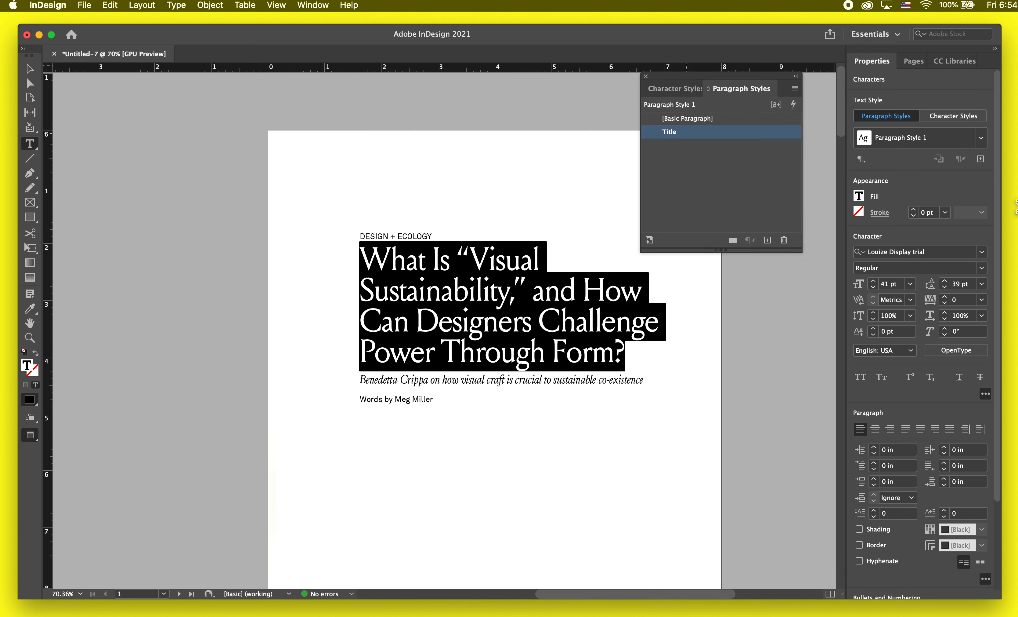
Step: Create a paragraph style named "Subtitle" from the italic line below the headline
click(533, 350)
scroll(533, 350, down, 3)
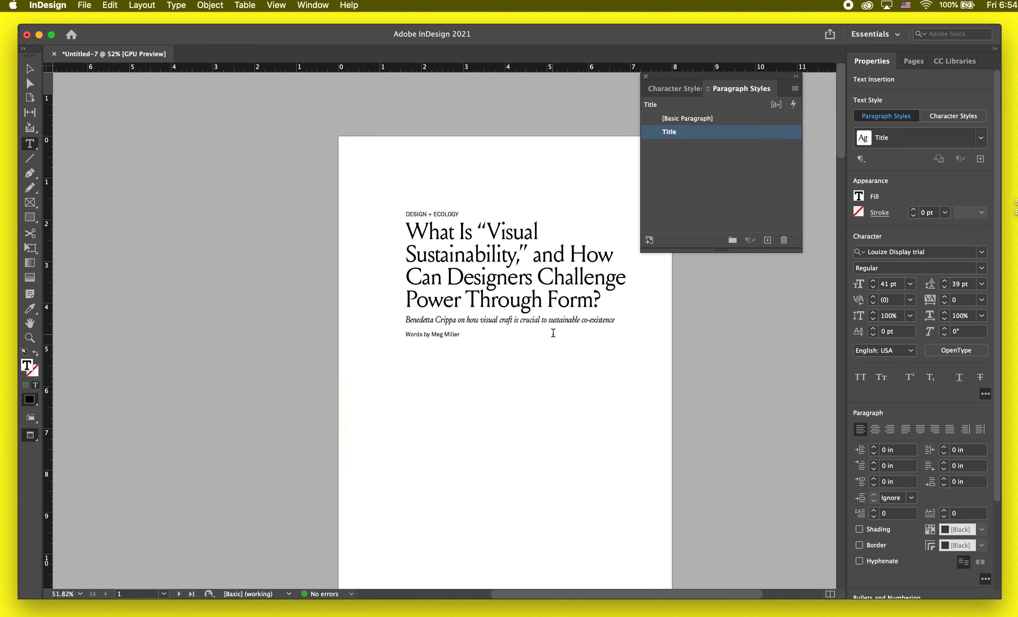
key(Escape)
scroll(607, 295, up, 2)
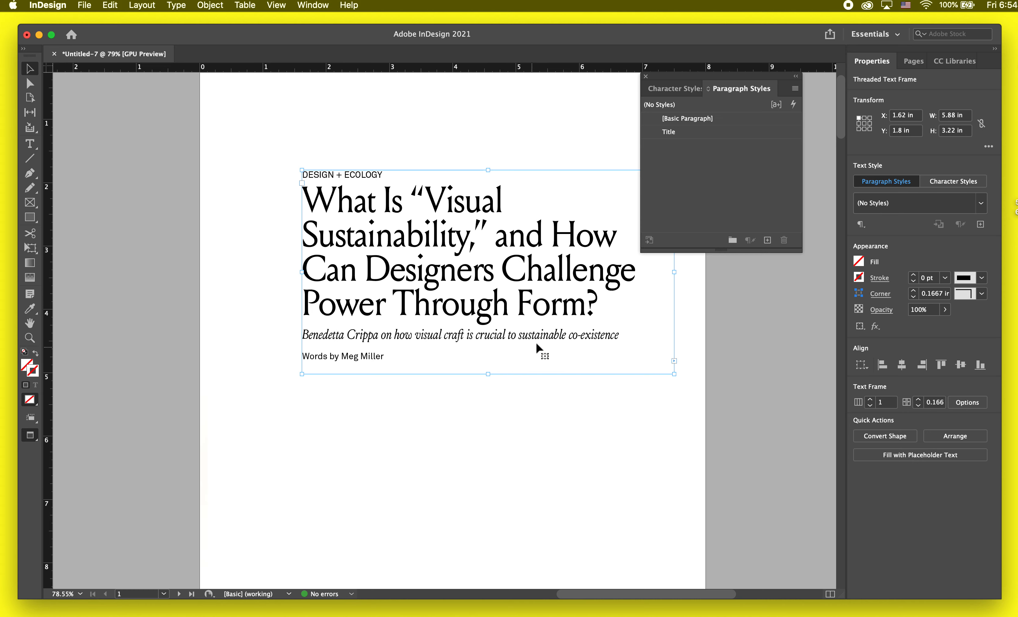
double_click(550, 332)
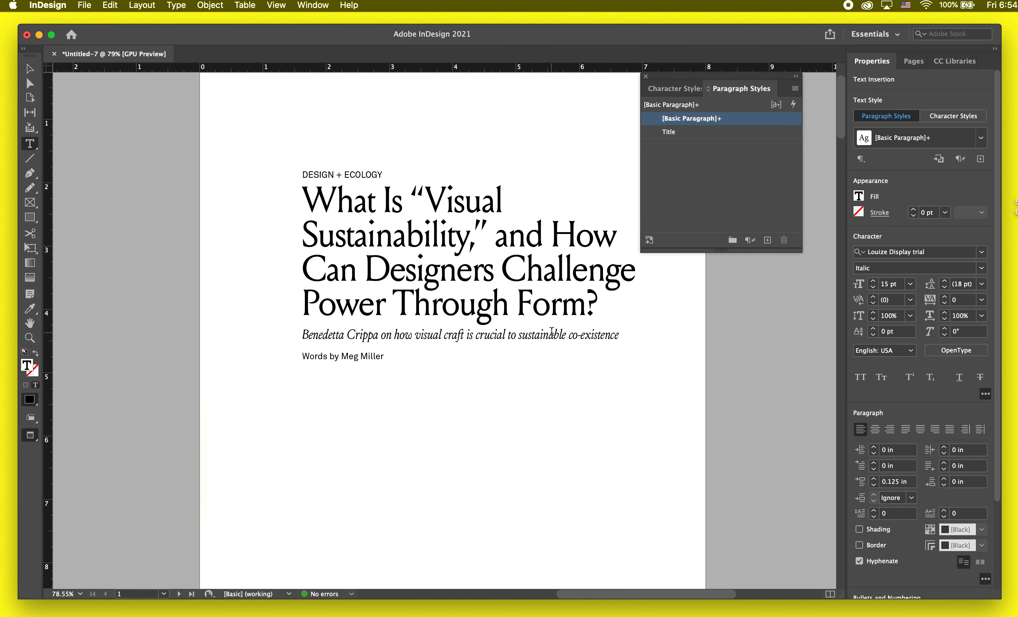
triple_click(389, 335)
click(767, 240)
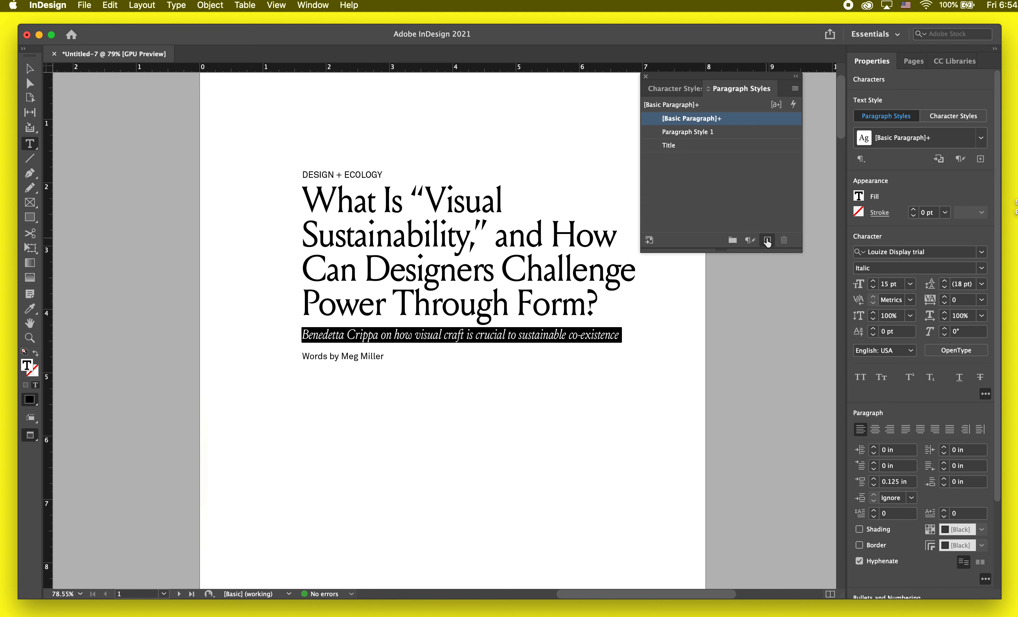
double_click(679, 132)
text(Subtitle)
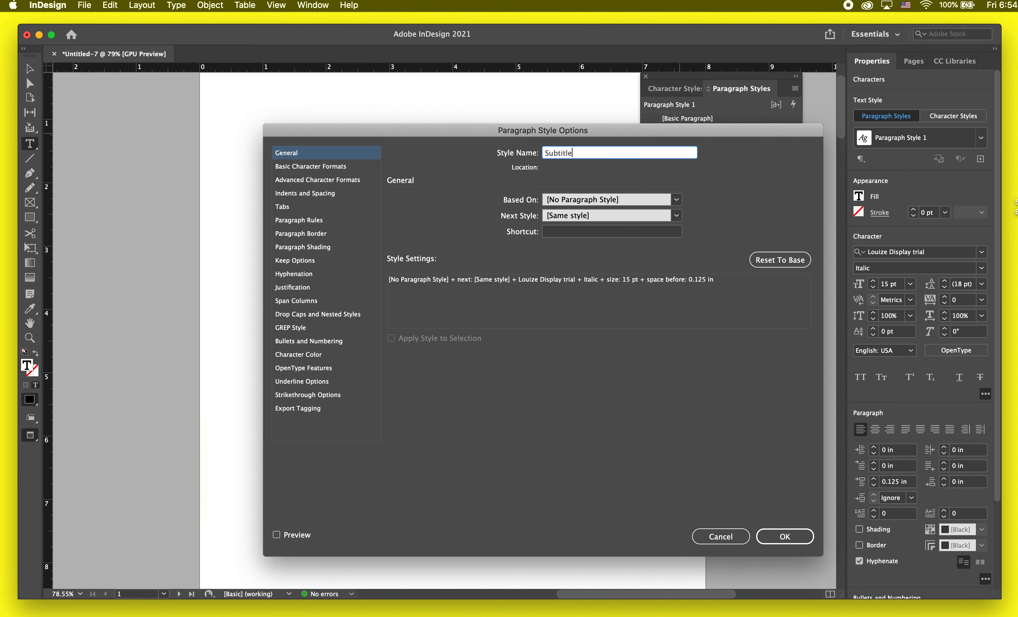
key(Return)
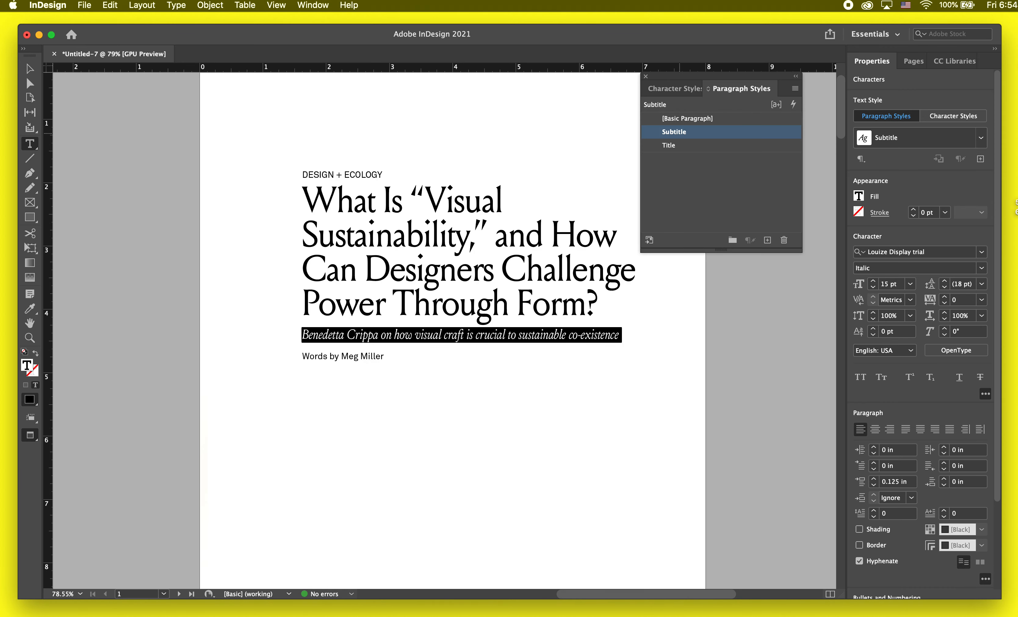
Step: Create a paragraph style named "Secondary info" from the byline text
drag(393, 356, 296, 355)
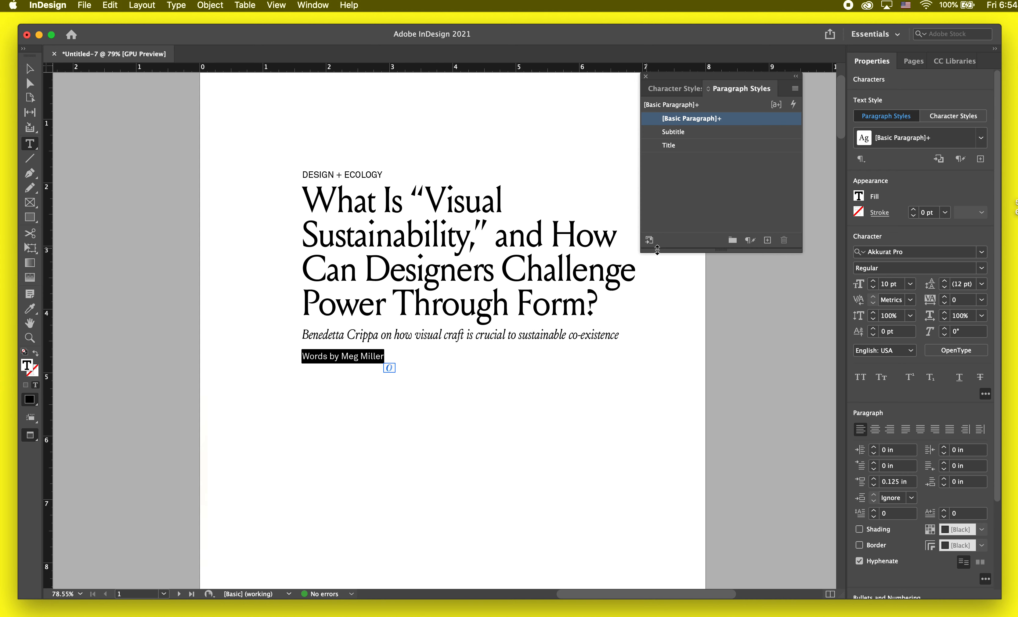
click(767, 241)
click(708, 135)
double_click(706, 135)
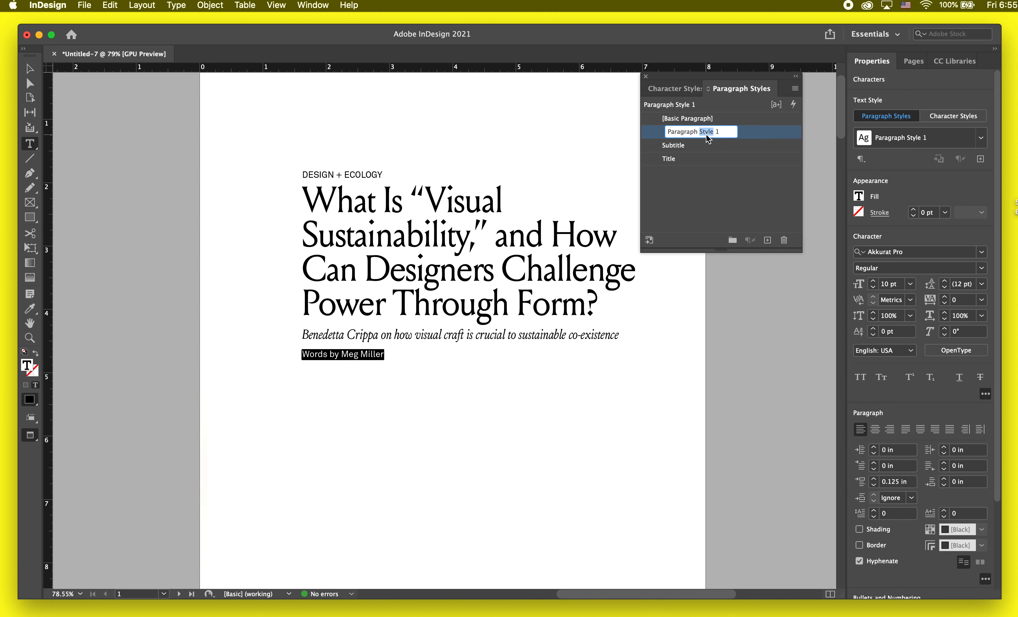
text(Secondar)
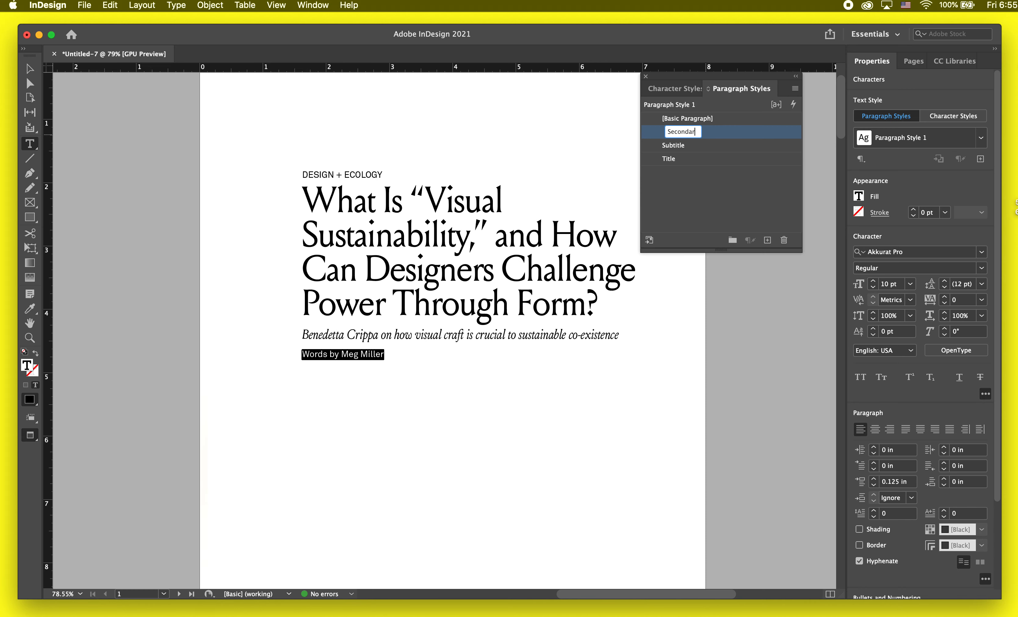
text(y info)
key(Return)
key(Escape)
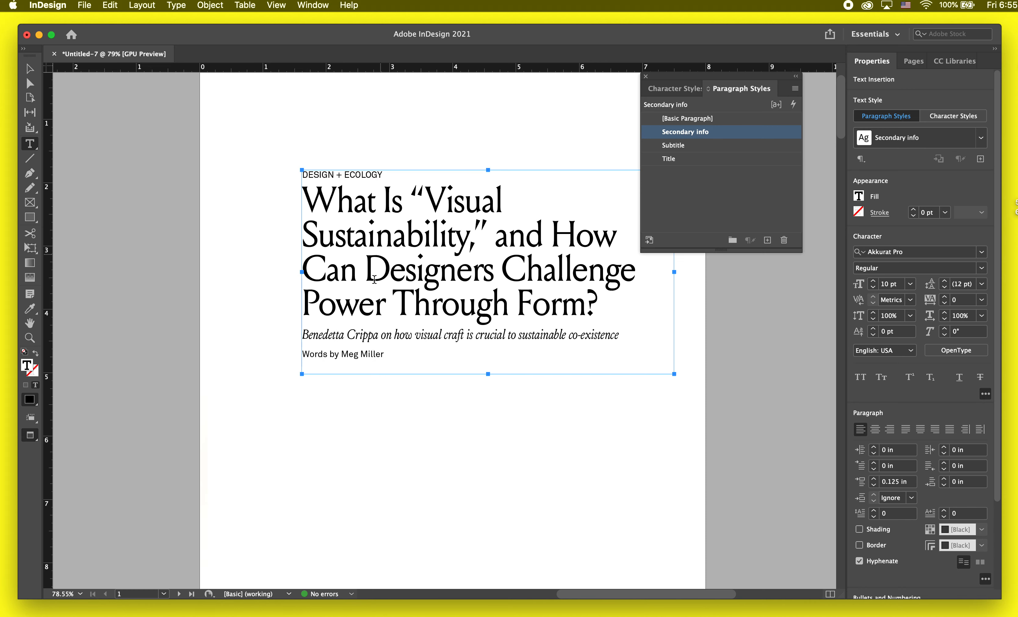
Step: Move the headline text frame straight down to the lower part of the first page, at about Y 7.28 in
key(super+minus)
click(401, 421)
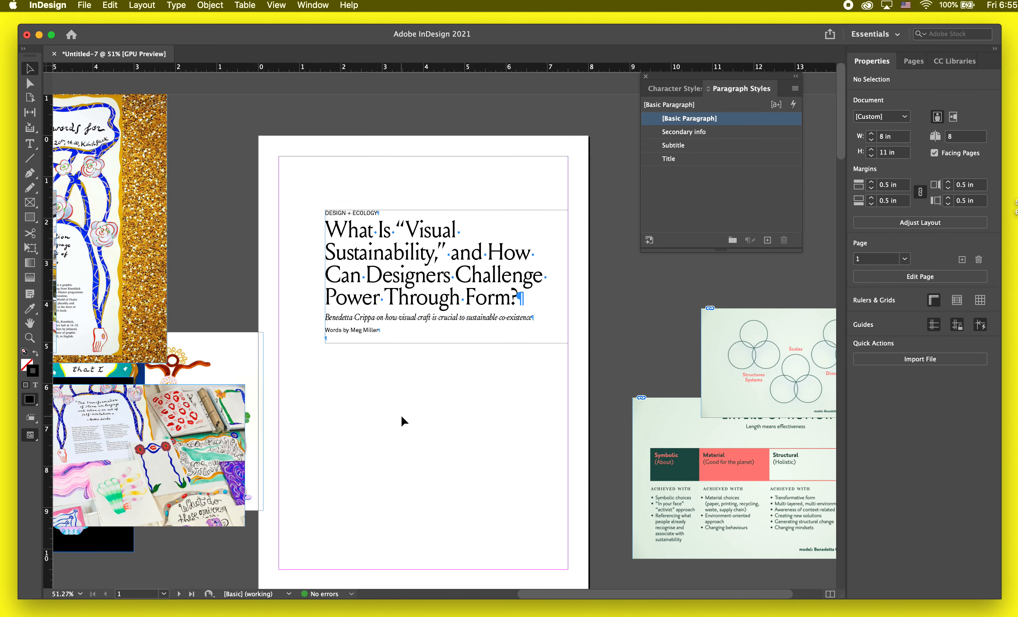
scroll(400, 421, down, 10)
scroll(337, 415, up, 10)
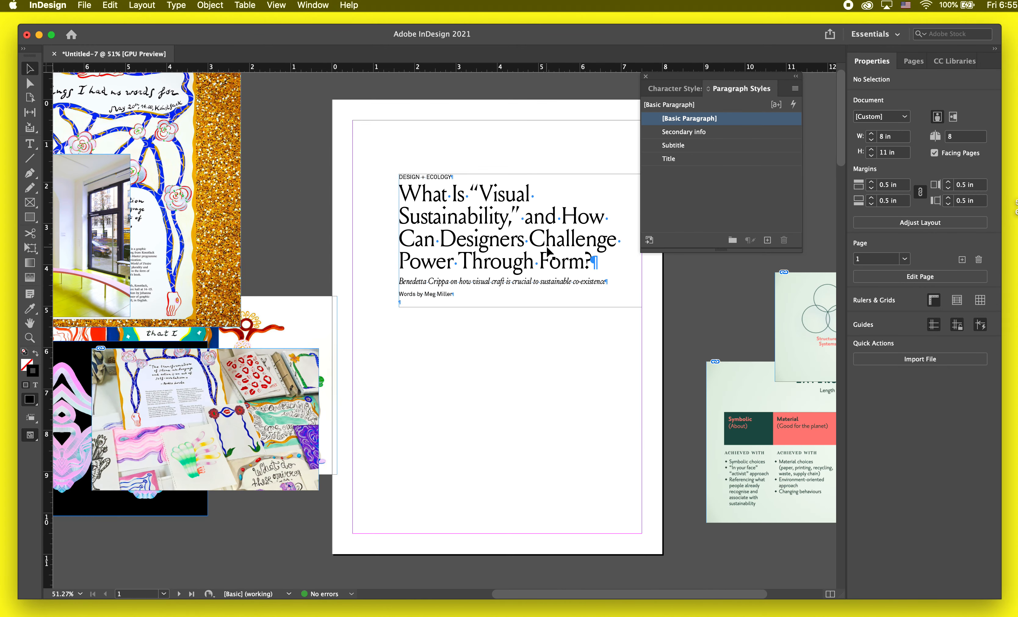
drag(548, 252, 547, 493)
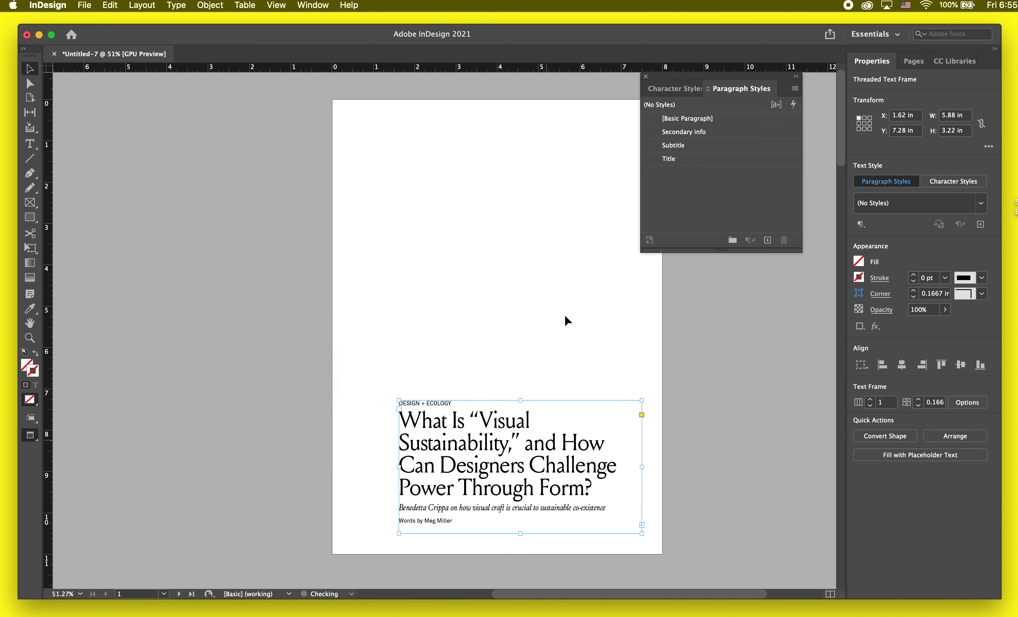
click(566, 311)
Step: Go to the body text on page 2 and switch from preview to the normal view with frame edges and hidden characters
scroll(485, 466, down, 8)
scroll(485, 467, left, 5)
scroll(462, 465, down, 4)
scroll(462, 464, up, 3)
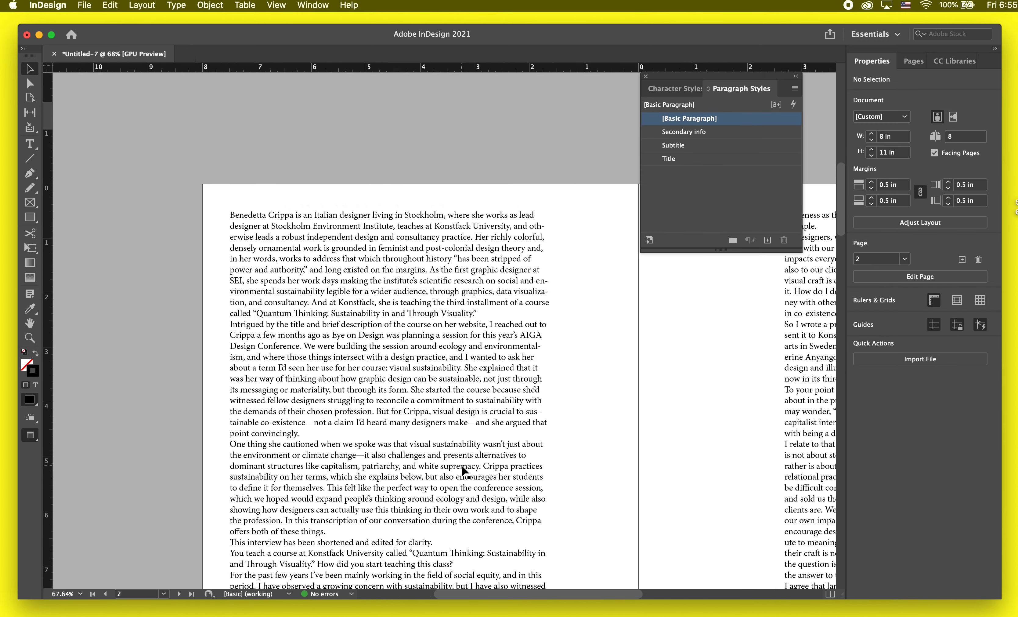
key(w)
scroll(479, 403, up, 1)
Step: Apply the Subtitle paragraph style to the first three body paragraphs on page 2
triple_click(479, 401)
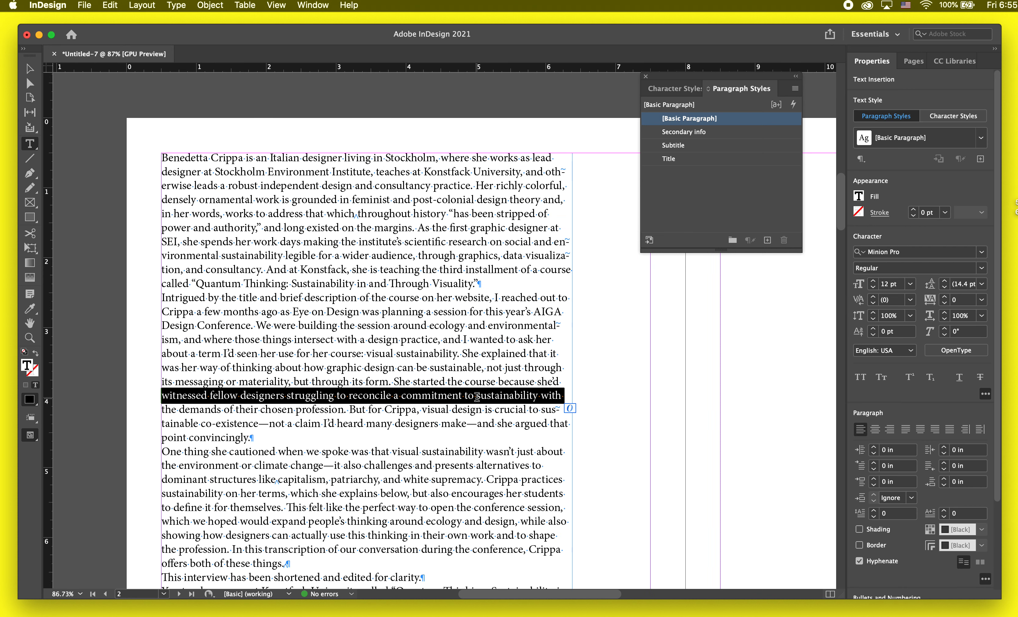
click(480, 406)
drag(368, 434, 435, 100)
scroll(416, 249, down, 3)
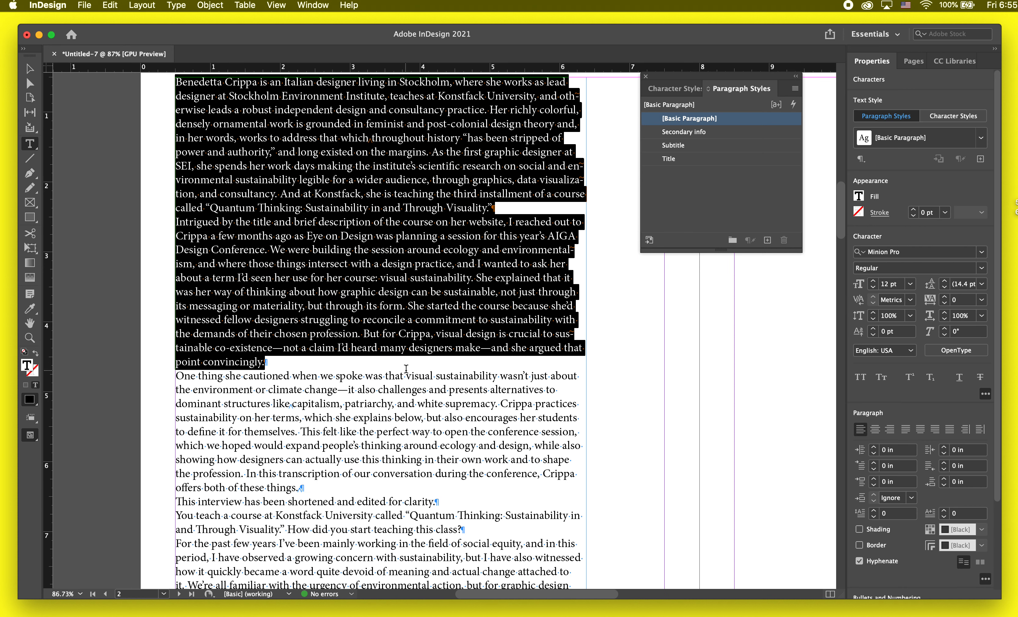
click(381, 491)
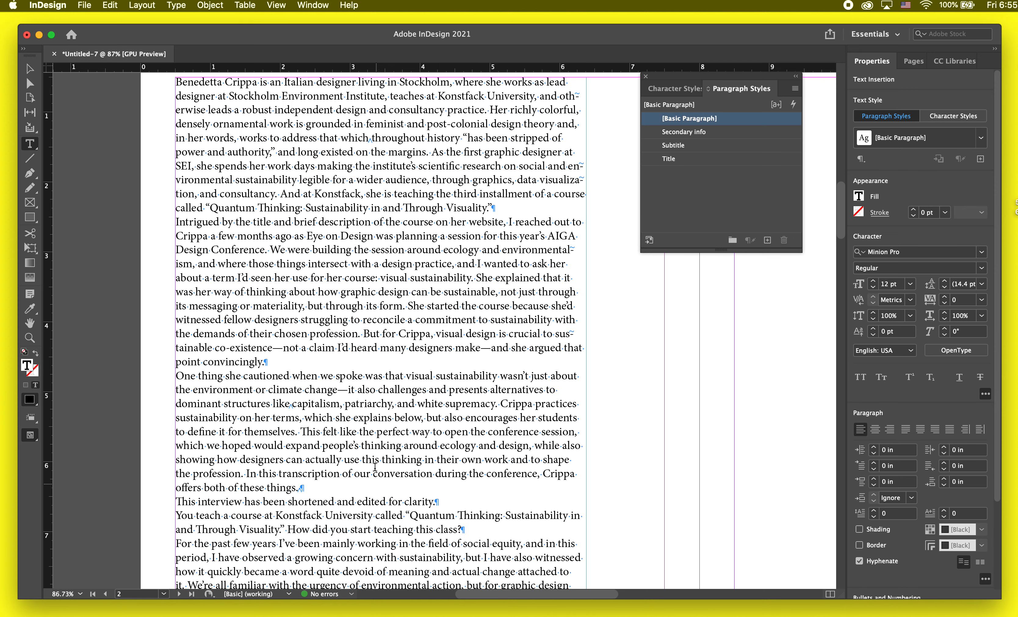
scroll(375, 463, up, 2)
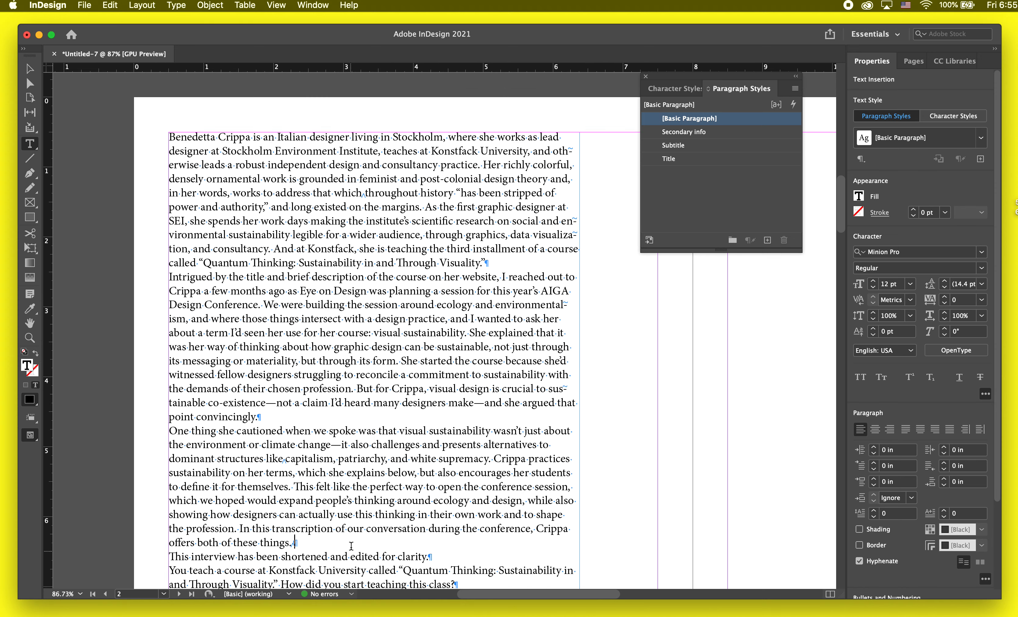
drag(351, 545, 137, 120)
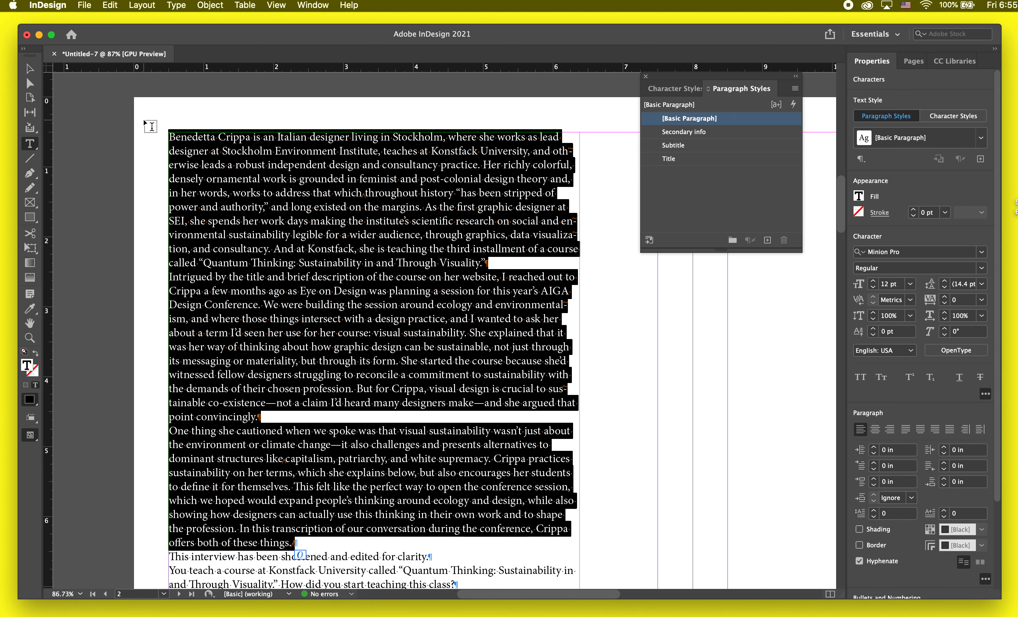
click(674, 146)
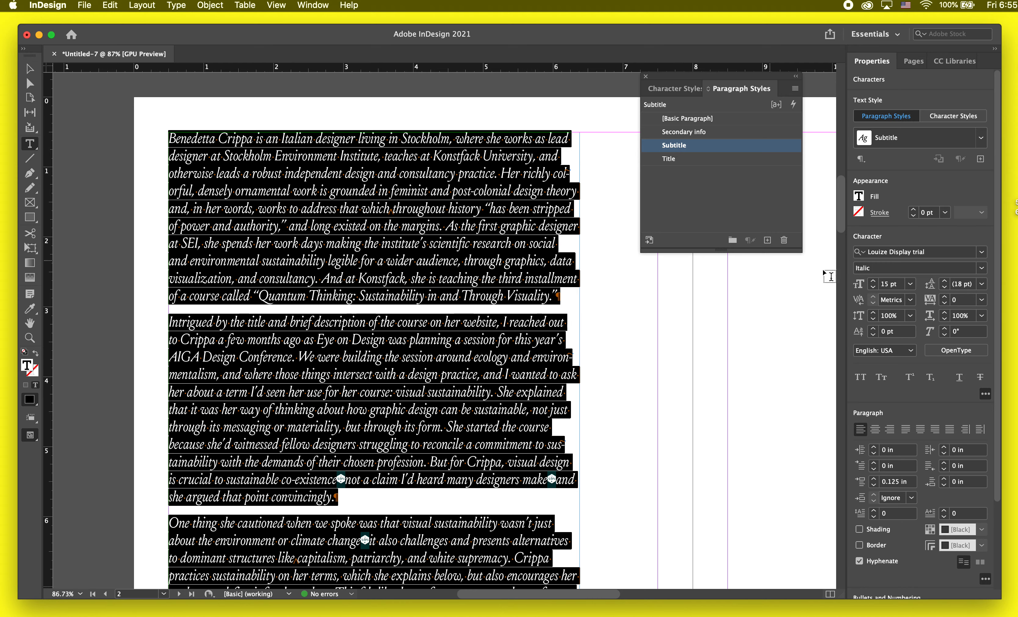
Step: Examine the highlighted missing-glyph symbols at the dashes in the restyled introductory paragraphs
click(388, 365)
scroll(387, 364, down, 3)
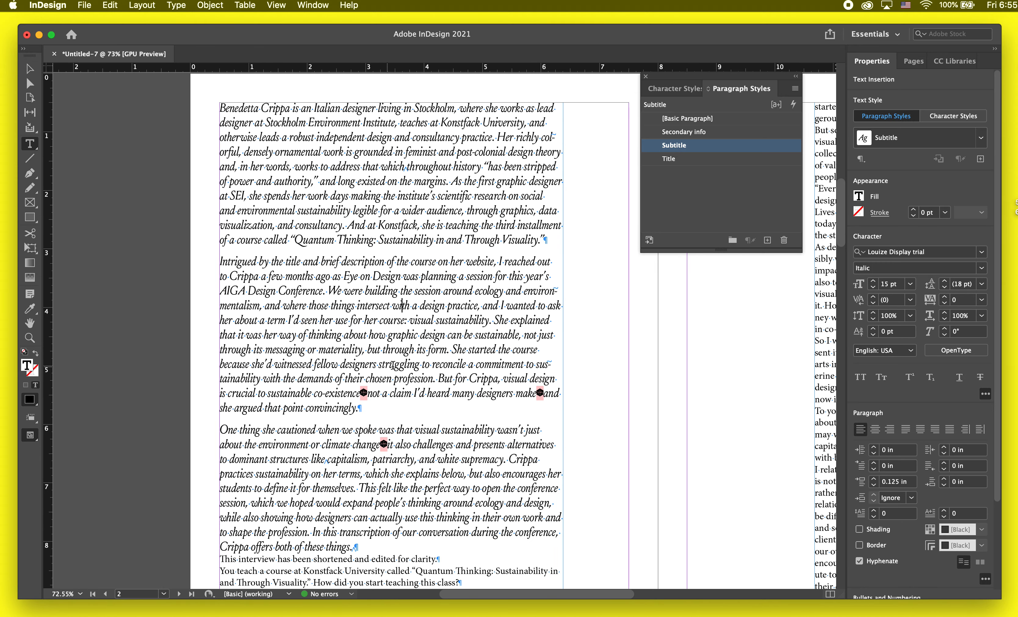
key(Escape)
scroll(542, 395, up, 2)
scroll(555, 397, up, 2)
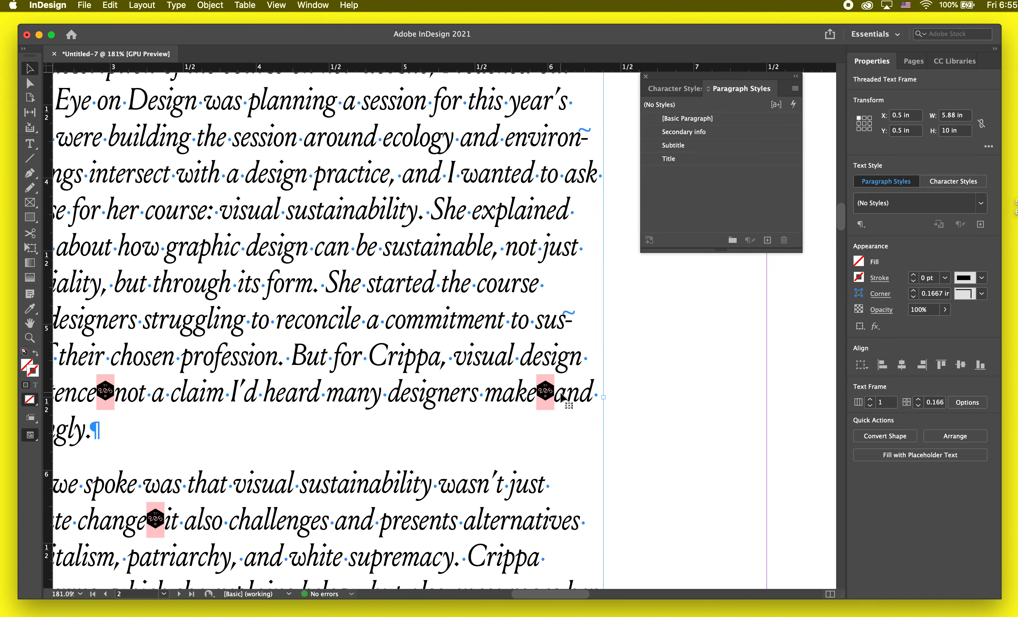
double_click(555, 397)
scroll(556, 397, down, 2)
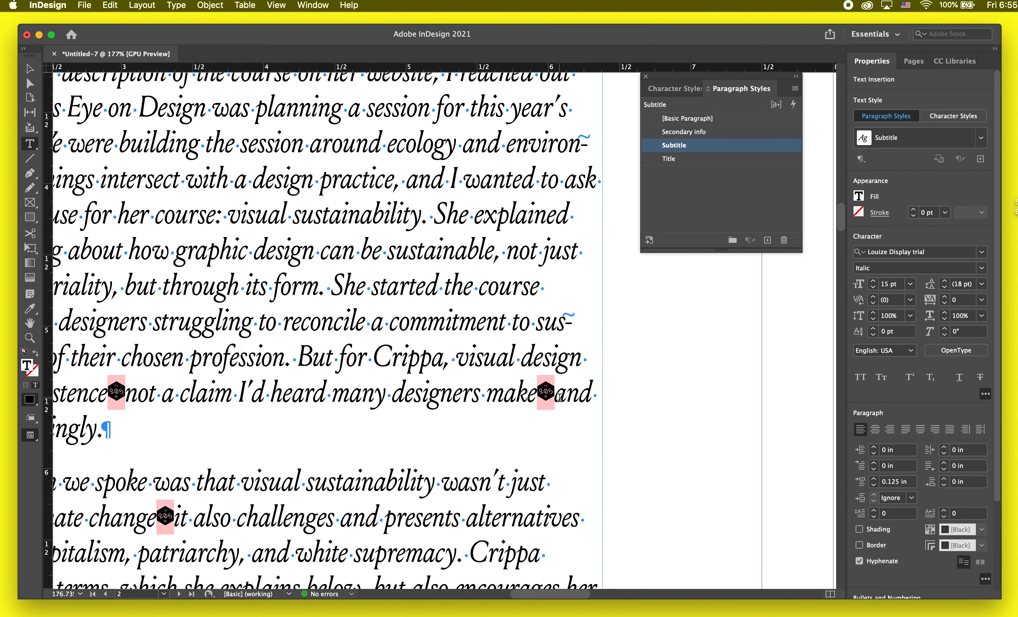
key(Escape)
scroll(540, 395, left, 5)
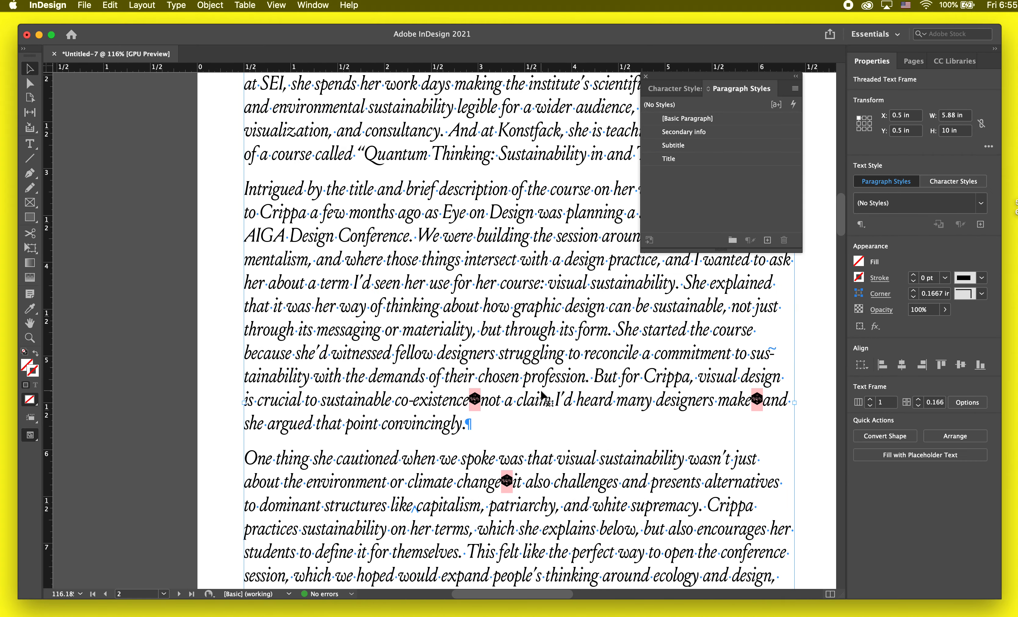
key(w)
key(w)
double_click(476, 399)
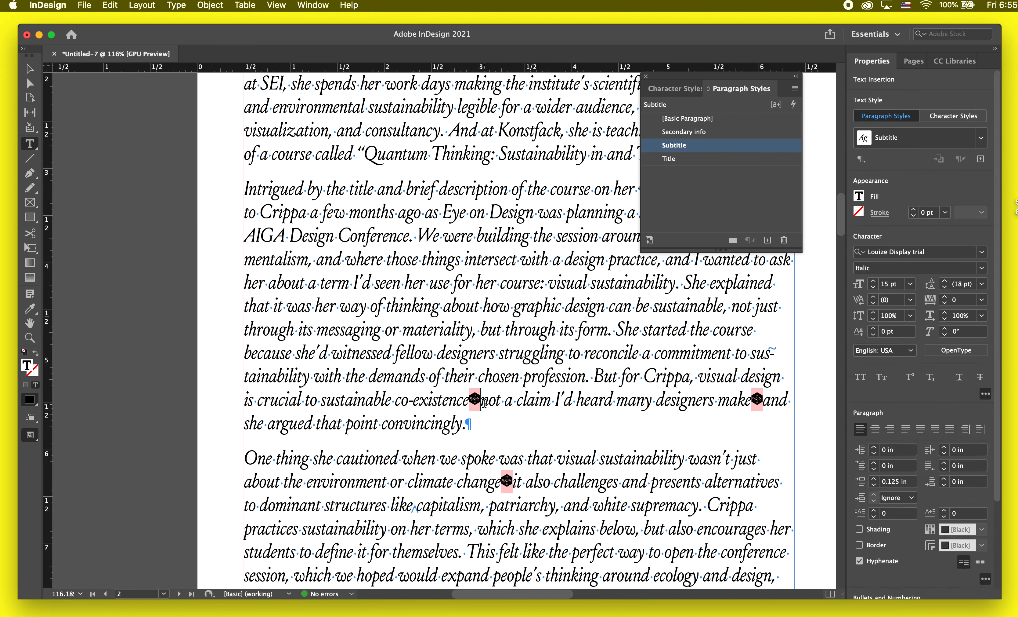
scroll(482, 401, down, 3)
key(BackSpace)
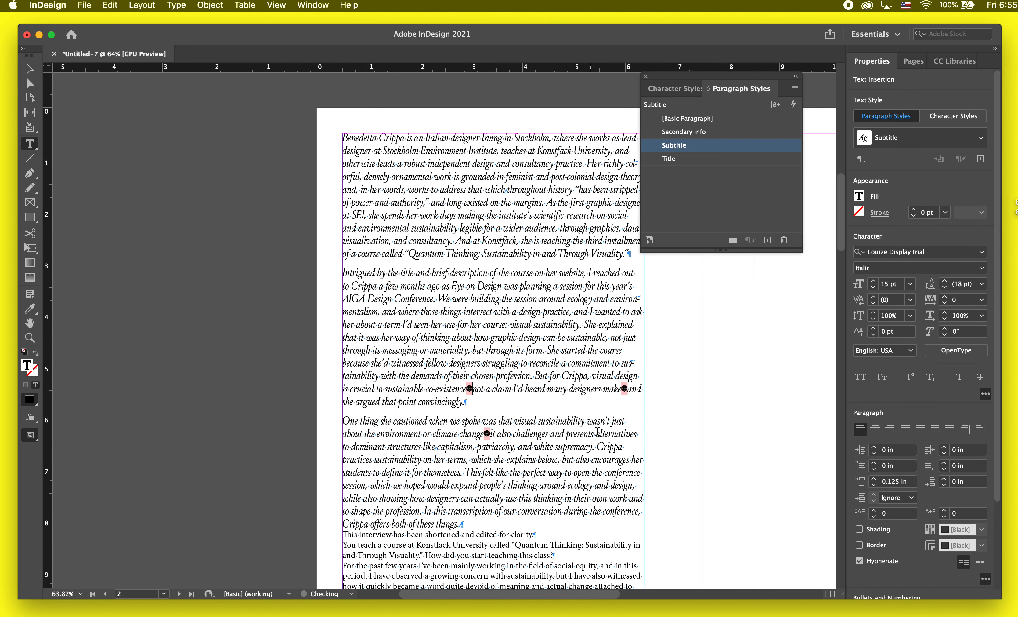
Step: Change the font style of the three introductory paragraphs on page 2 to Regular
scroll(615, 446, right, 5)
scroll(614, 446, down, 2)
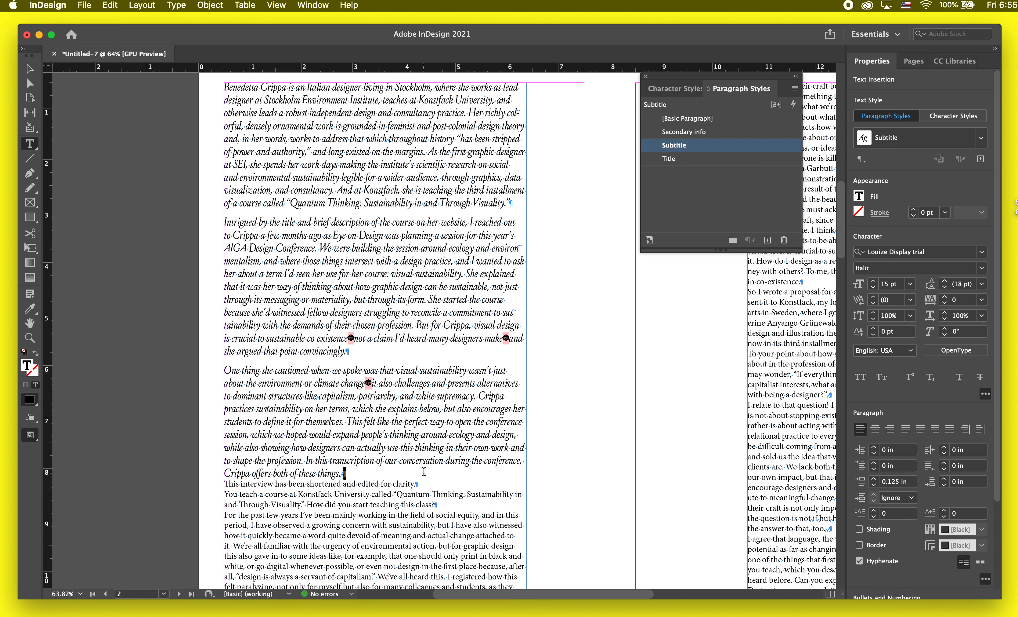
drag(423, 470, 224, 87)
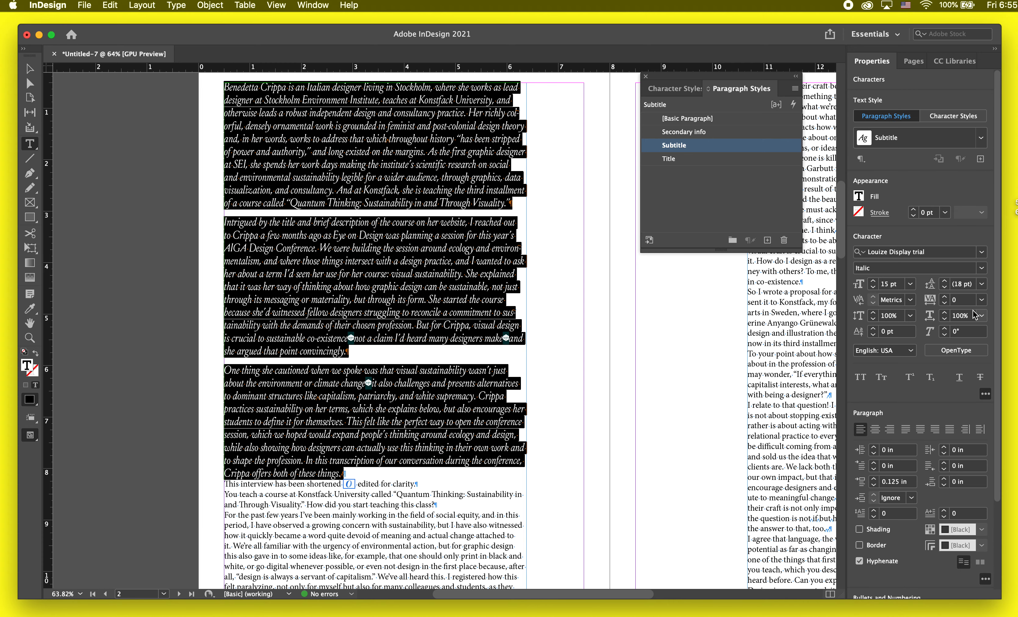
click(981, 268)
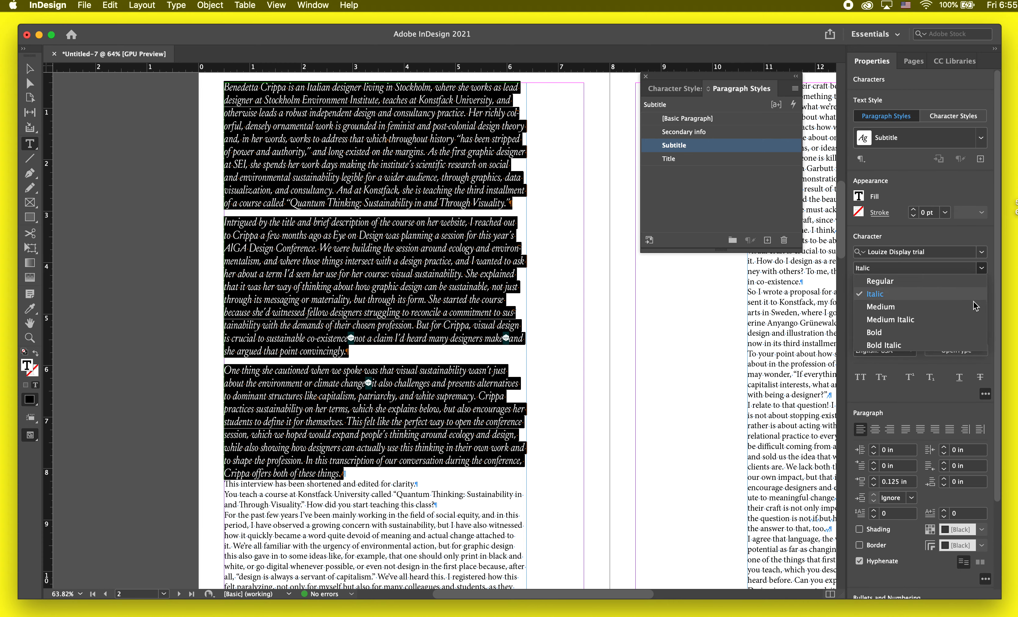
click(970, 282)
click(451, 363)
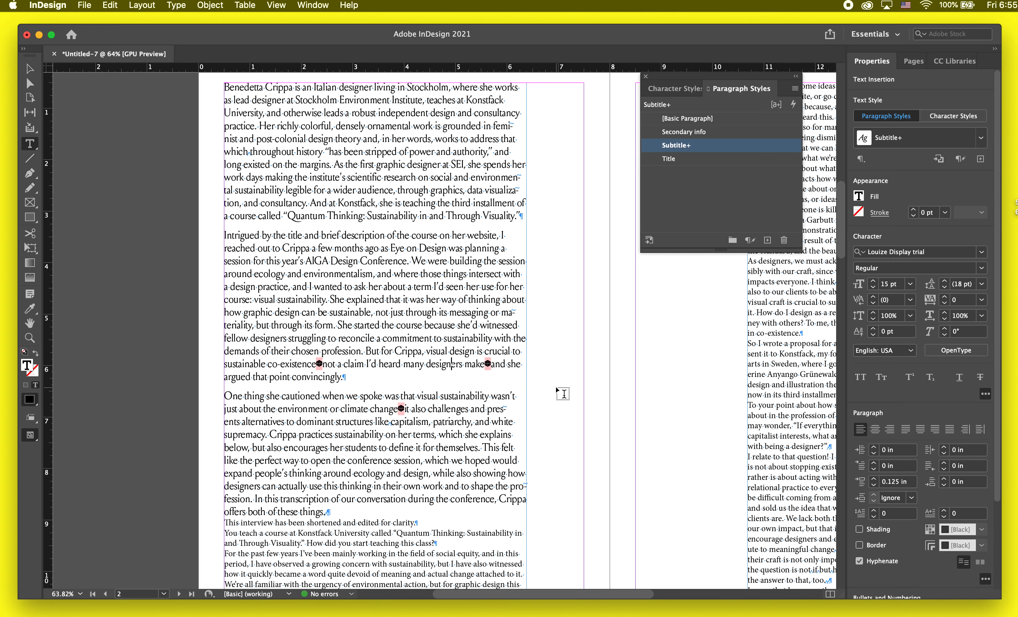
Step: Resize the text frame on page 2 to about 6.88 in wide and 8.54 in high
scroll(557, 391, down, 2)
key(Escape)
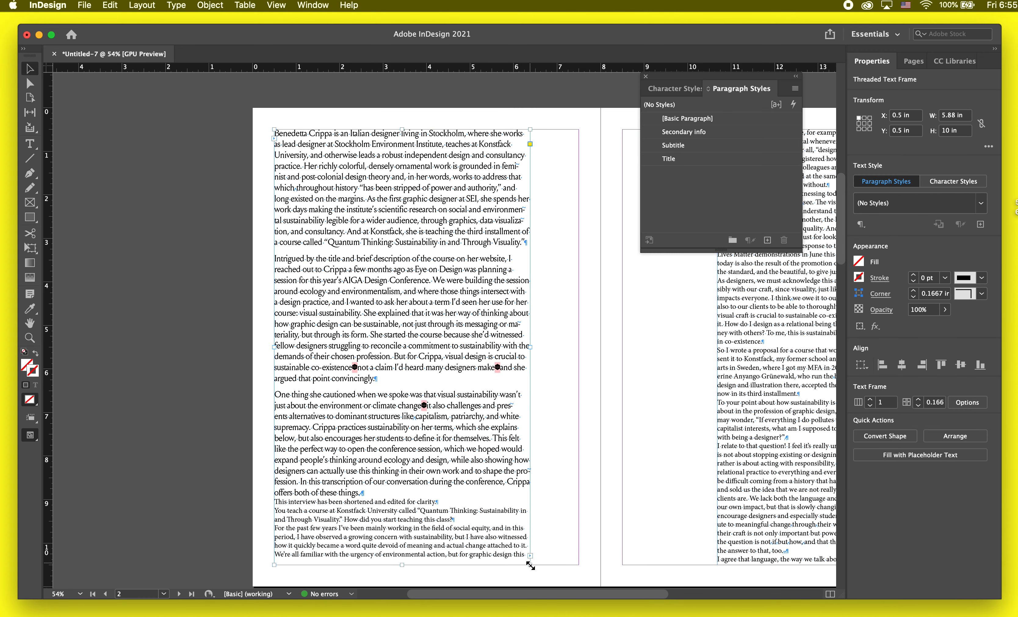
drag(531, 564, 574, 502)
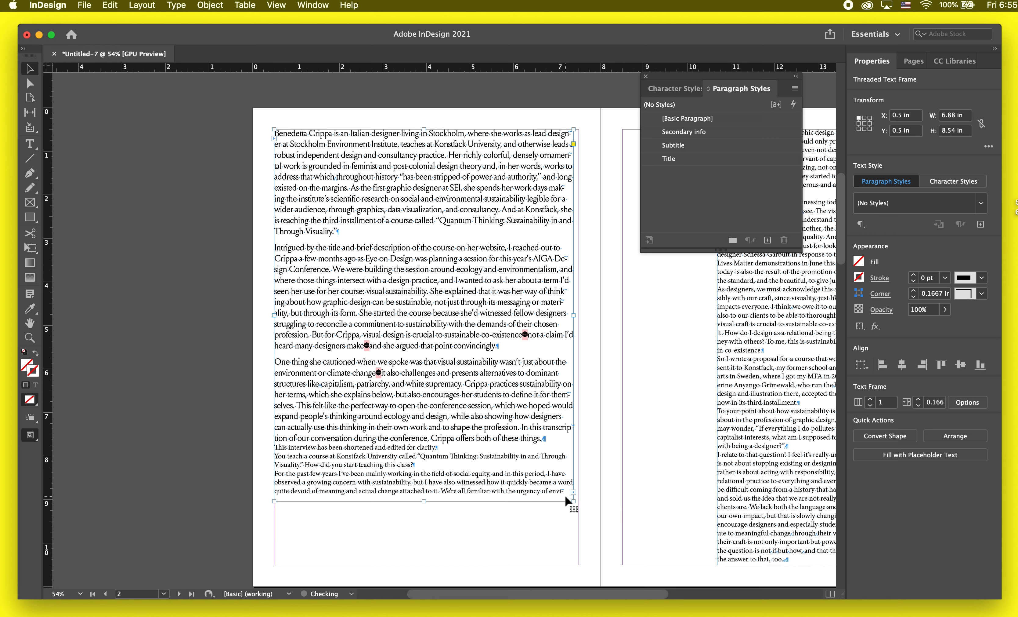
Step: Set the leading of the three introductory paragraphs to 20 pt
double_click(503, 444)
drag(544, 439, 275, 132)
click(945, 283)
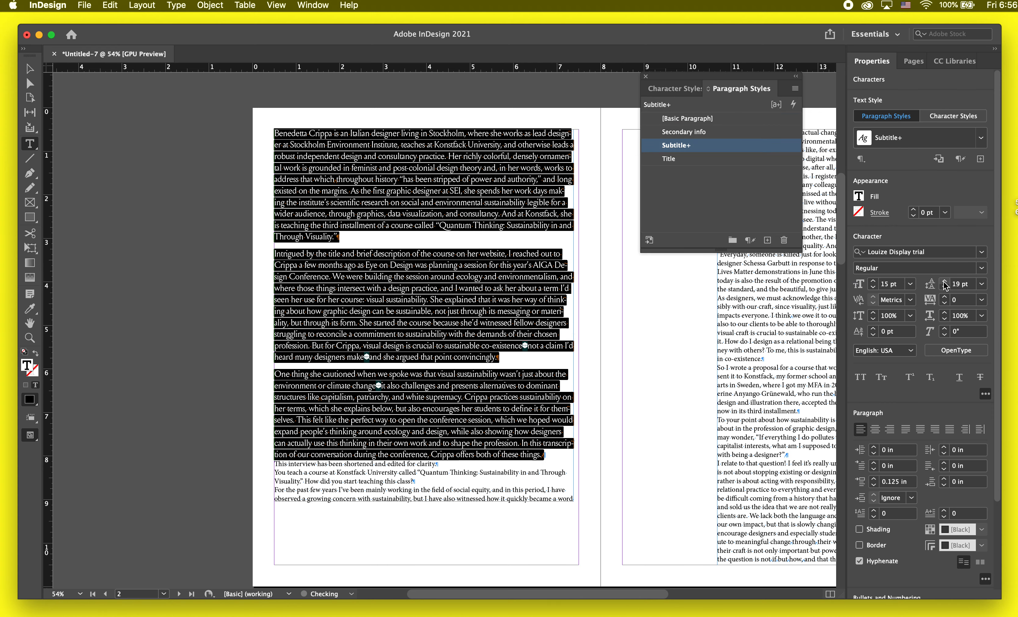
click(946, 282)
click(425, 285)
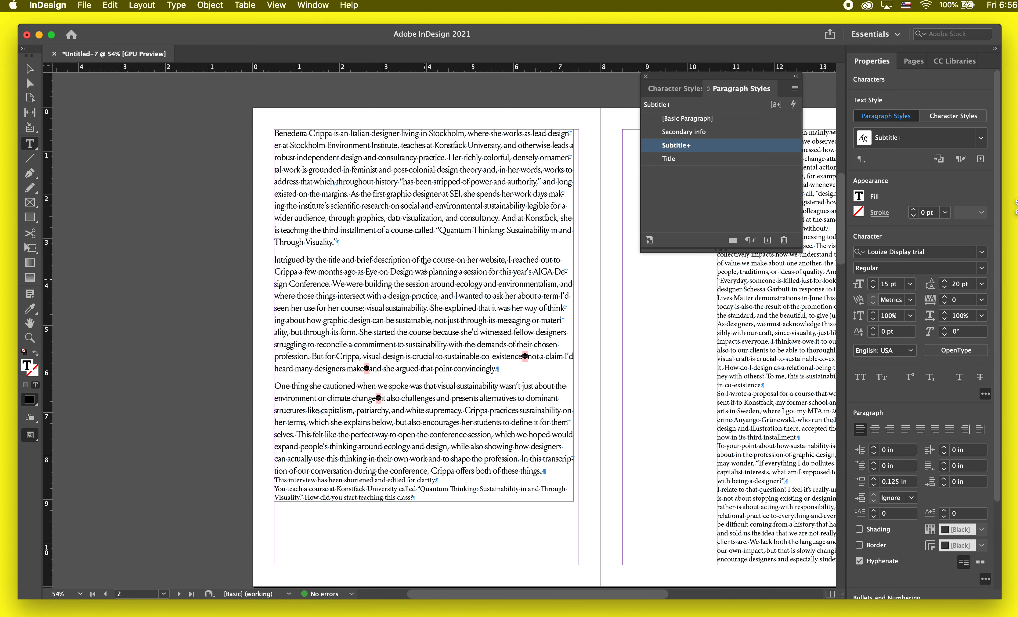
Step: Give the second introductory paragraph a first-line indent of 0.5 in and a space before of 0 in
drag(340, 242, 306, 84)
click(342, 253)
scroll(381, 343, up, 2)
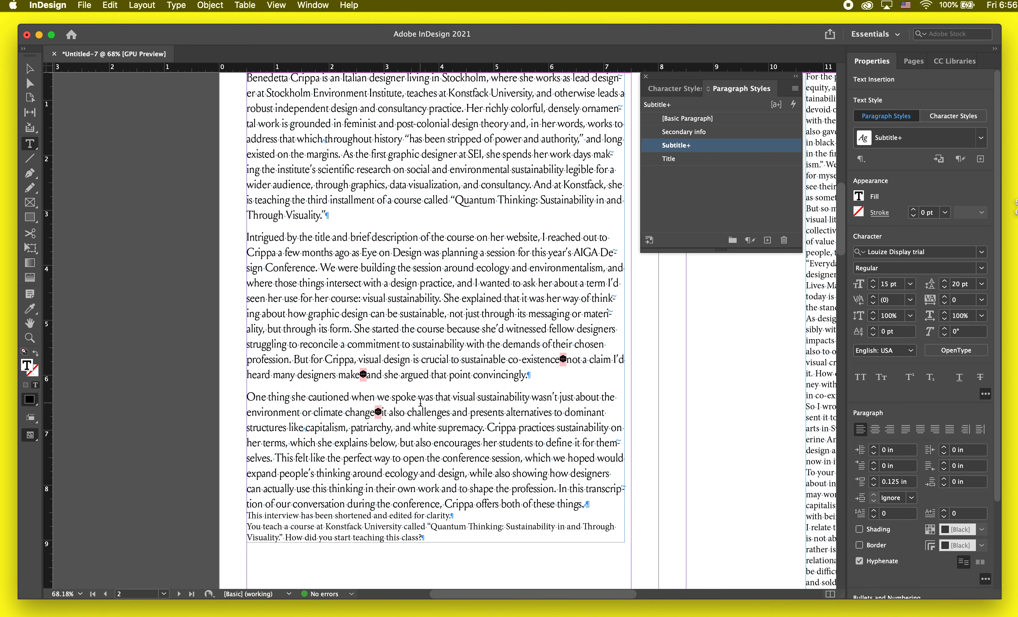
click(248, 236)
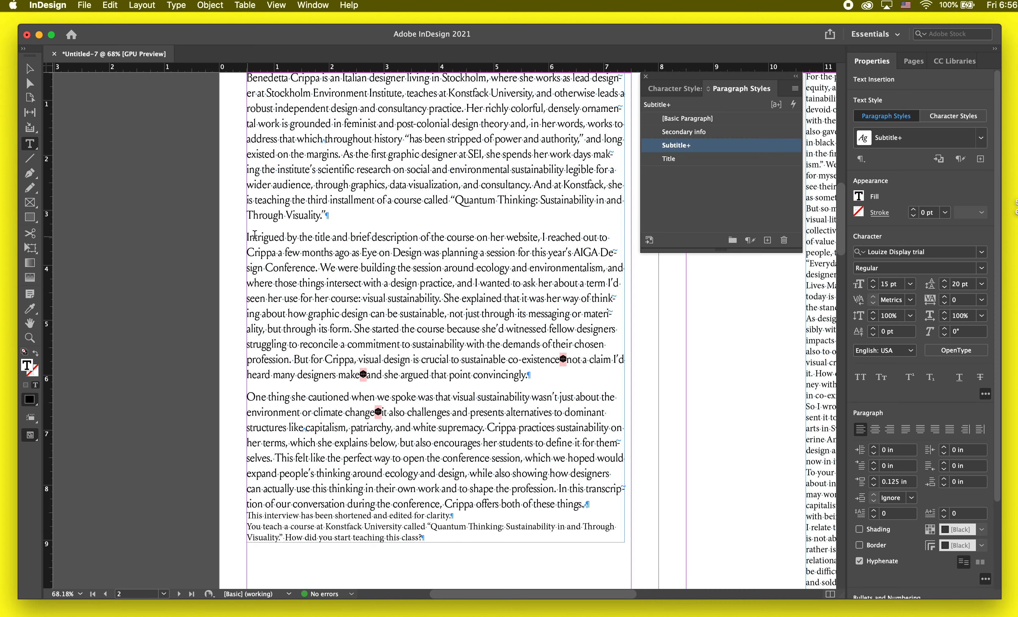
click(874, 462)
click(874, 462)
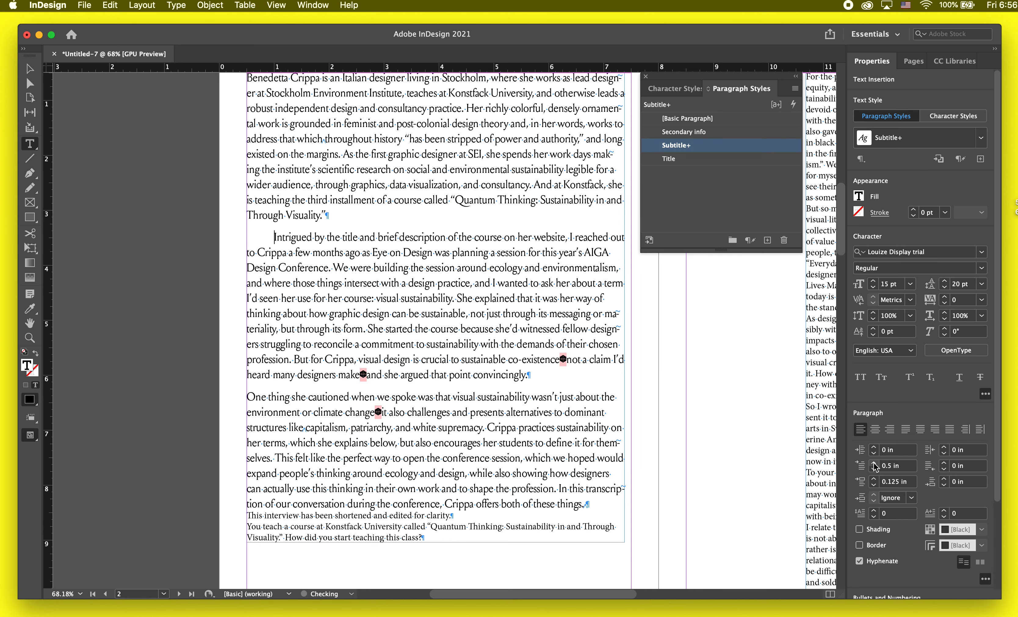
drag(529, 374, 279, 241)
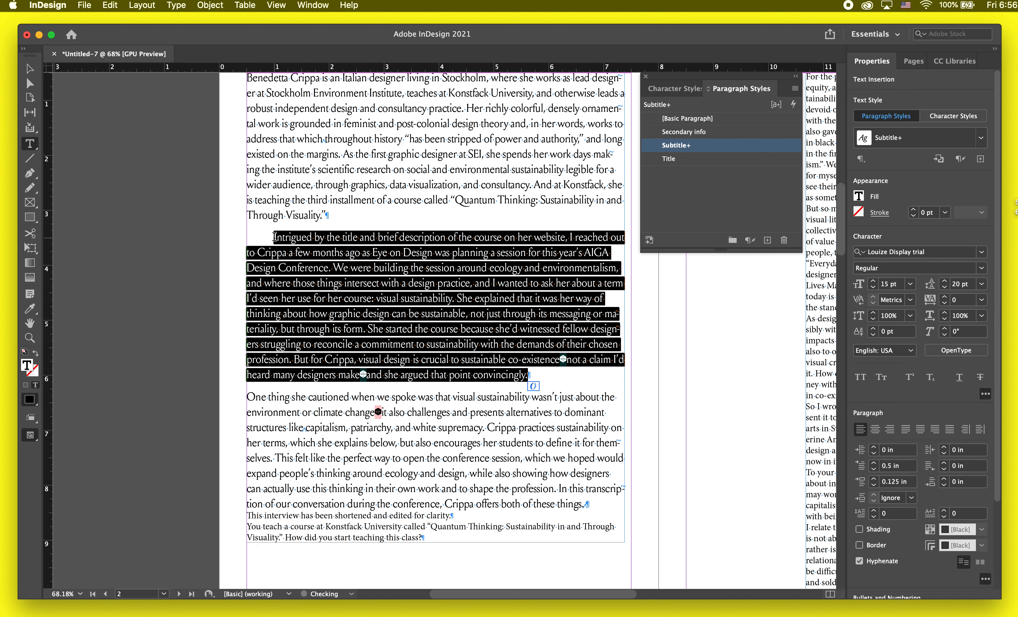
click(873, 485)
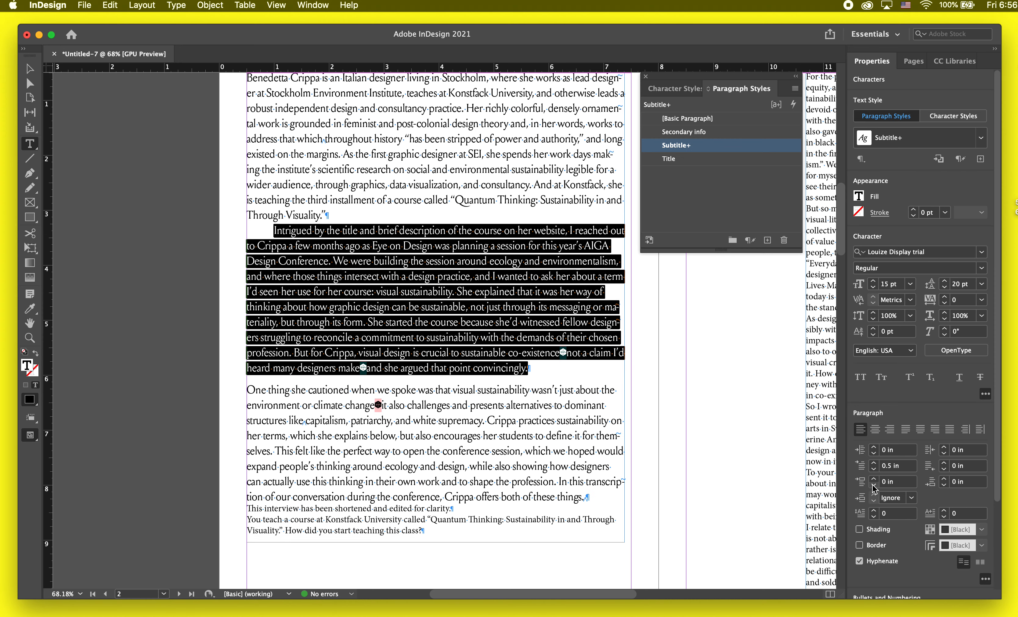
click(671, 372)
Step: Create a paragraph style from the second introductory paragraph, apply it there and name it Intro
drag(562, 371, 276, 223)
click(767, 239)
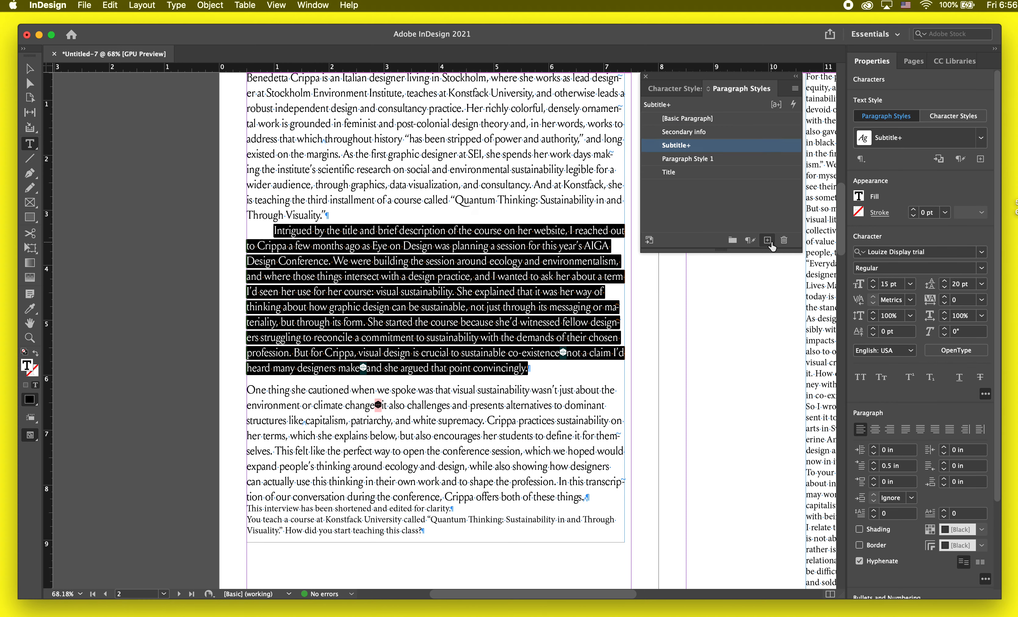
click(689, 161)
click(688, 160)
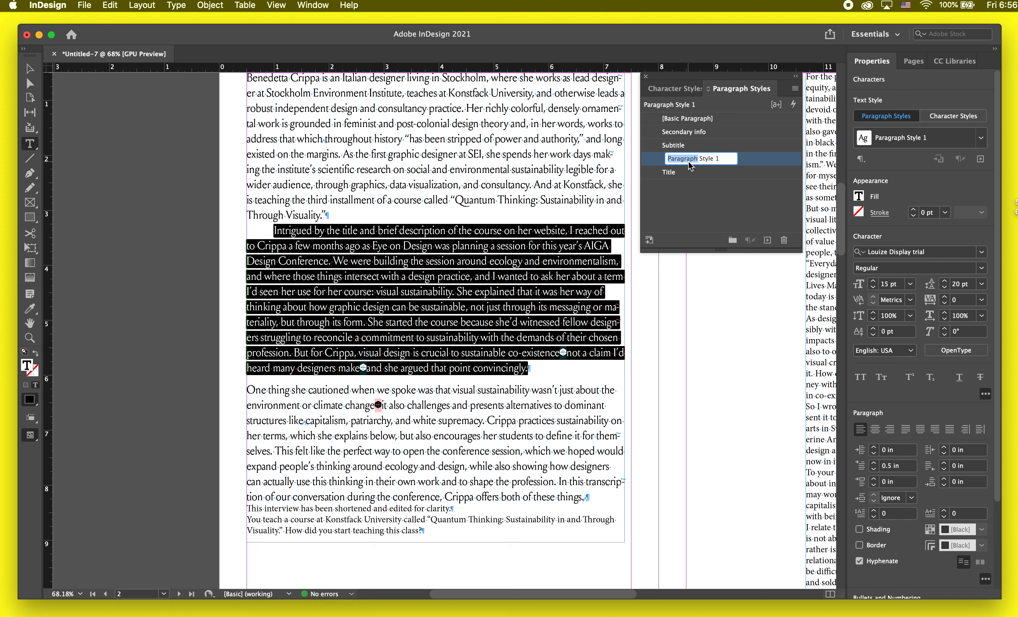
text(Intro)
key(Return)
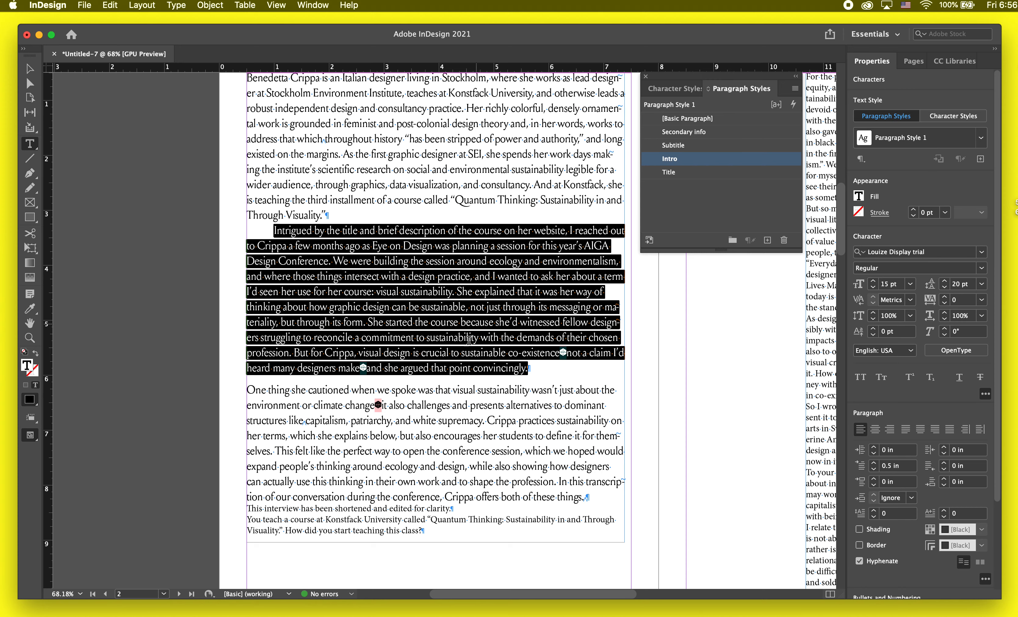
Step: Apply the Intro paragraph style to the third and the first introductory paragraphs
triple_click(454, 391)
shift+click(585, 482)
shift+click(588, 497)
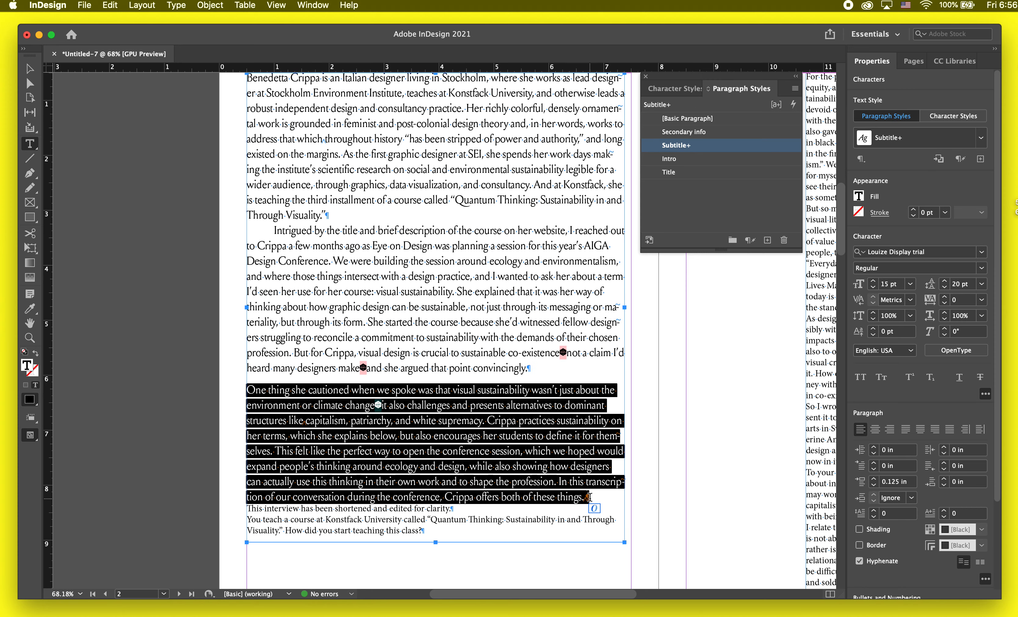
click(669, 159)
scroll(551, 241, up, 5)
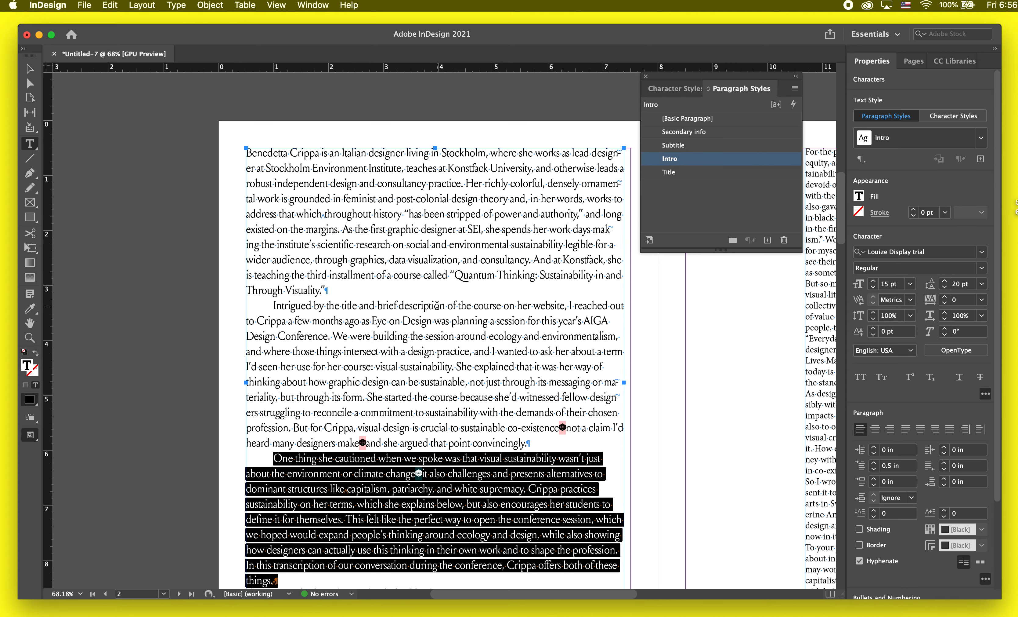
drag(438, 294, 508, 117)
click(670, 159)
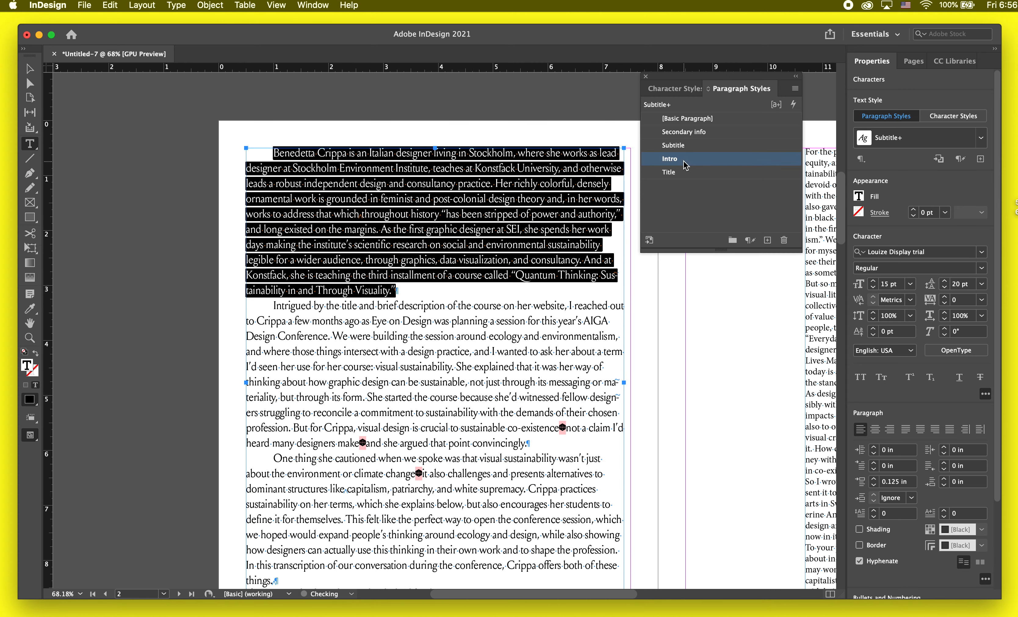
Step: Reduce the first-line indent of the opening paragraph to 0 in
click(290, 183)
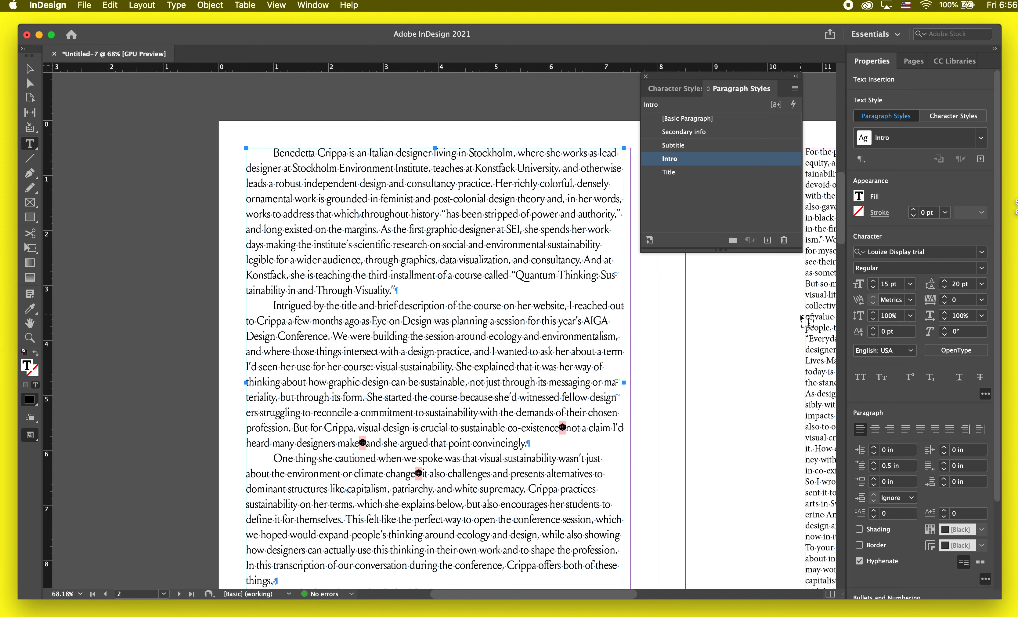
click(874, 469)
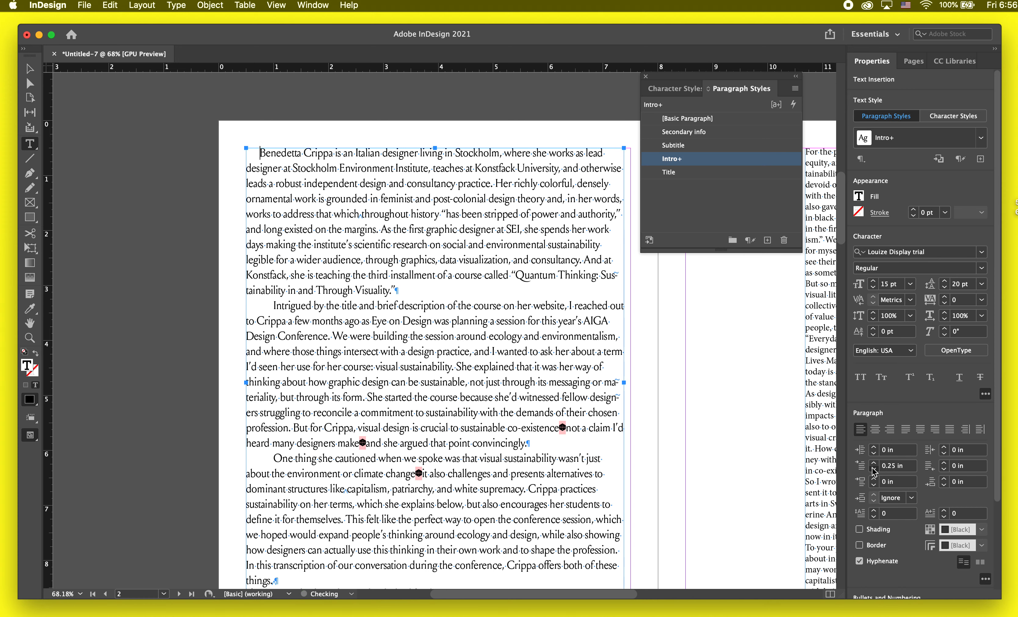
click(875, 468)
click(874, 468)
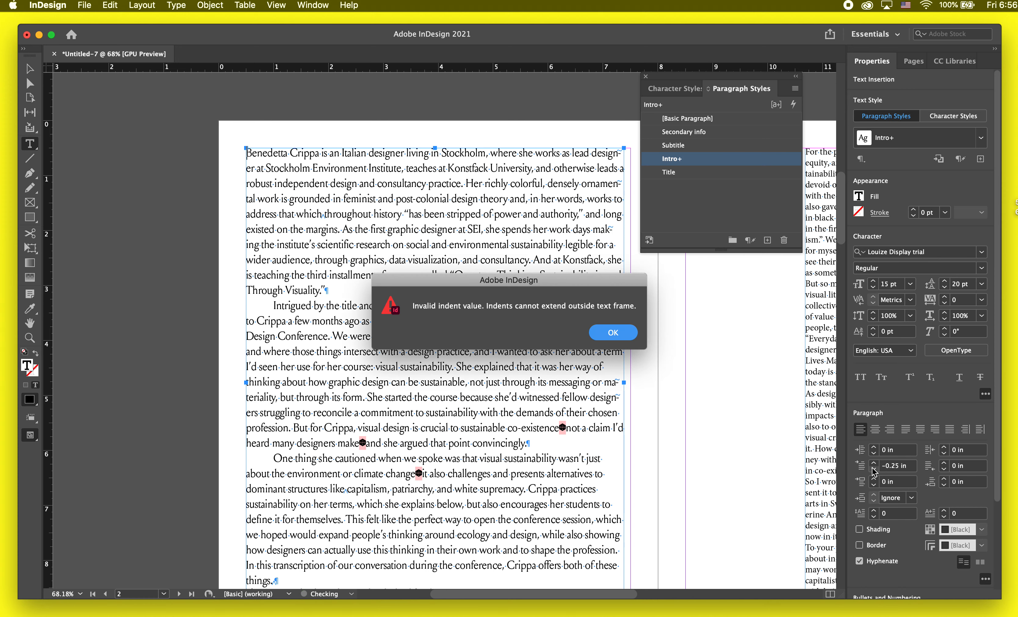
click(621, 333)
Step: Resize the text frame on page 2 to about 5.96 in wide and 9.28 in high and show the page in preview mode
key(Escape)
key(w)
scroll(672, 370, down, 2)
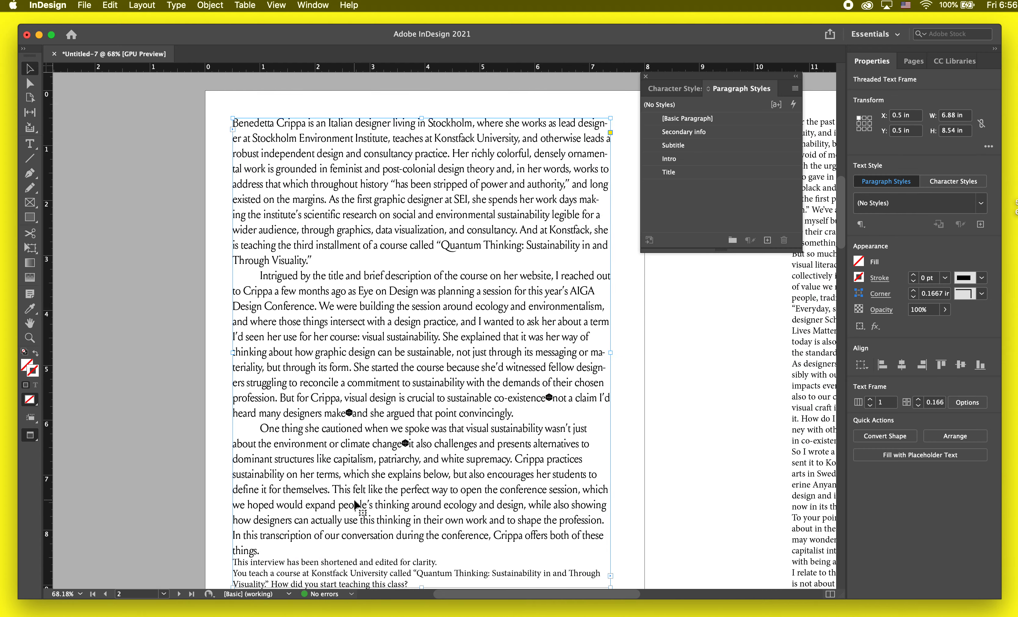
scroll(356, 505, down, 3)
key(w)
drag(611, 533, 567, 571)
key(w)
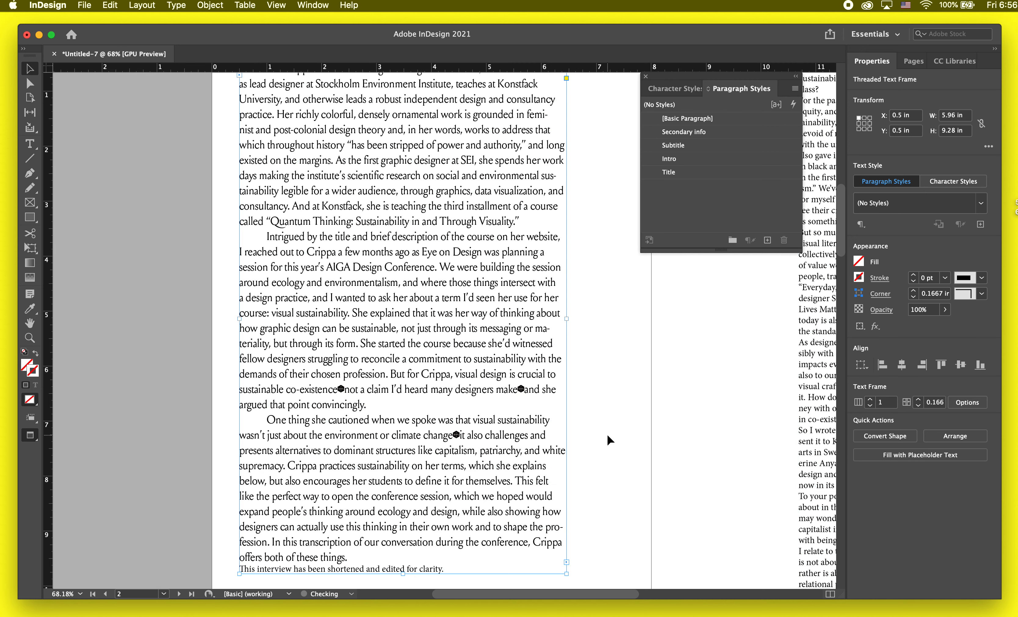
click(612, 444)
scroll(614, 448, down, 2)
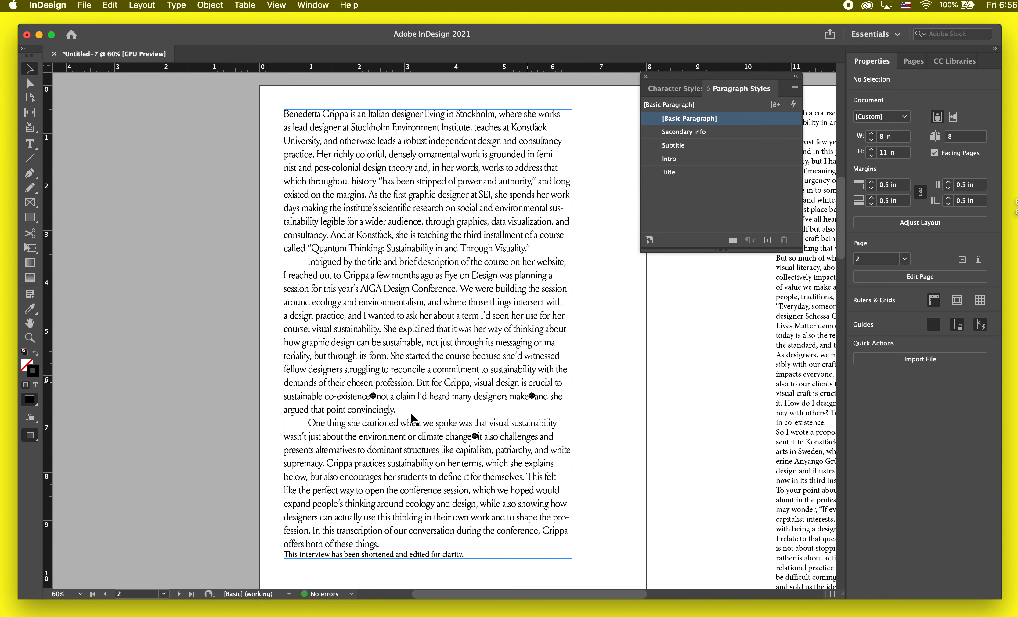
Step: Replace the three missing-glyph symbols in the second and third introductory paragraphs with hyphens
scroll(494, 389, up, 1)
double_click(458, 368)
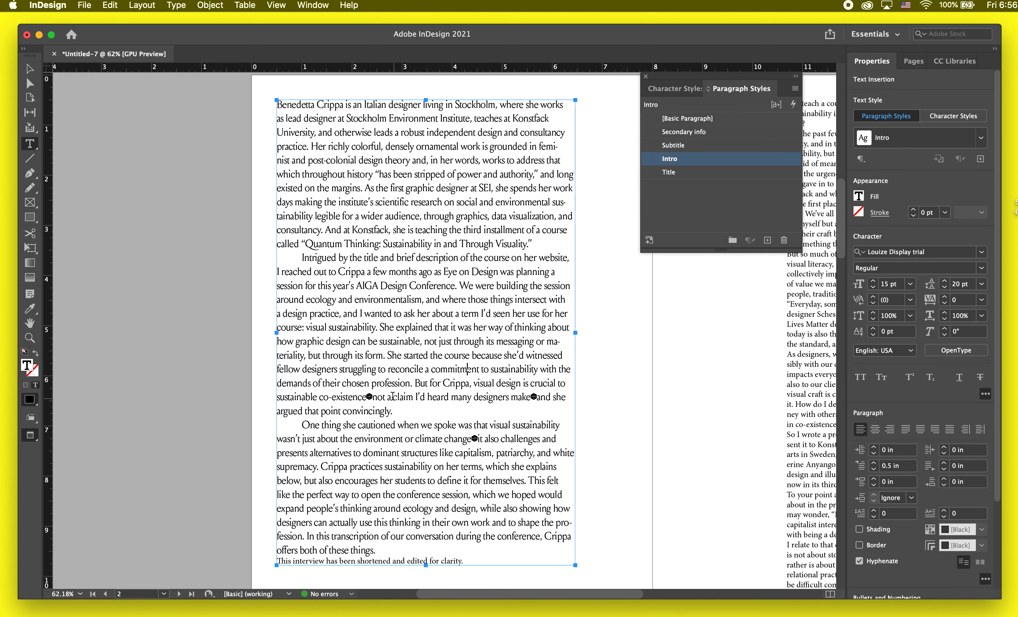
drag(371, 397, 367, 397)
text(-)
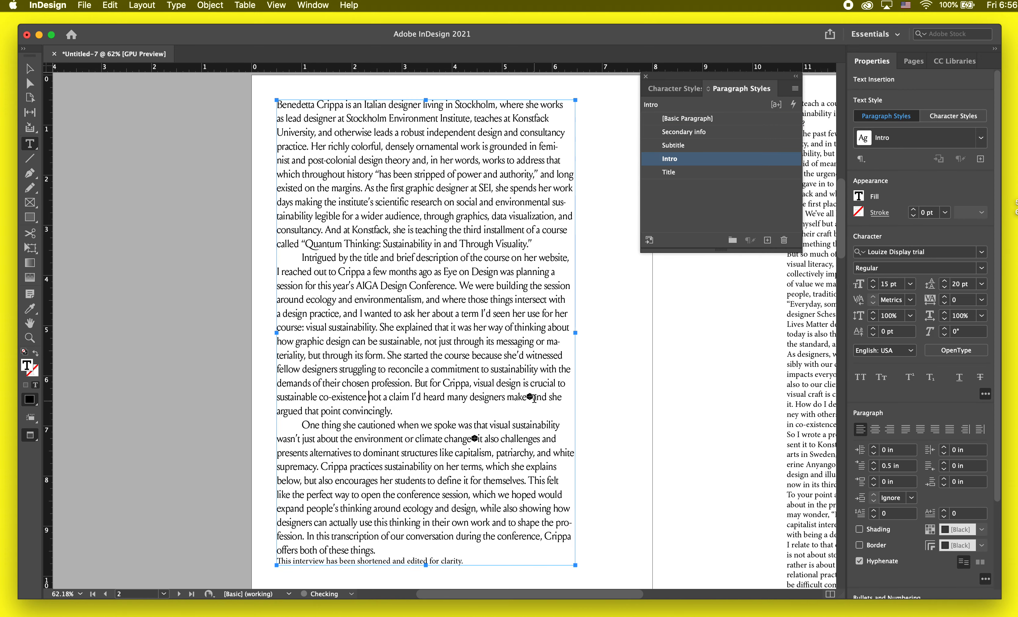
drag(538, 397, 532, 397)
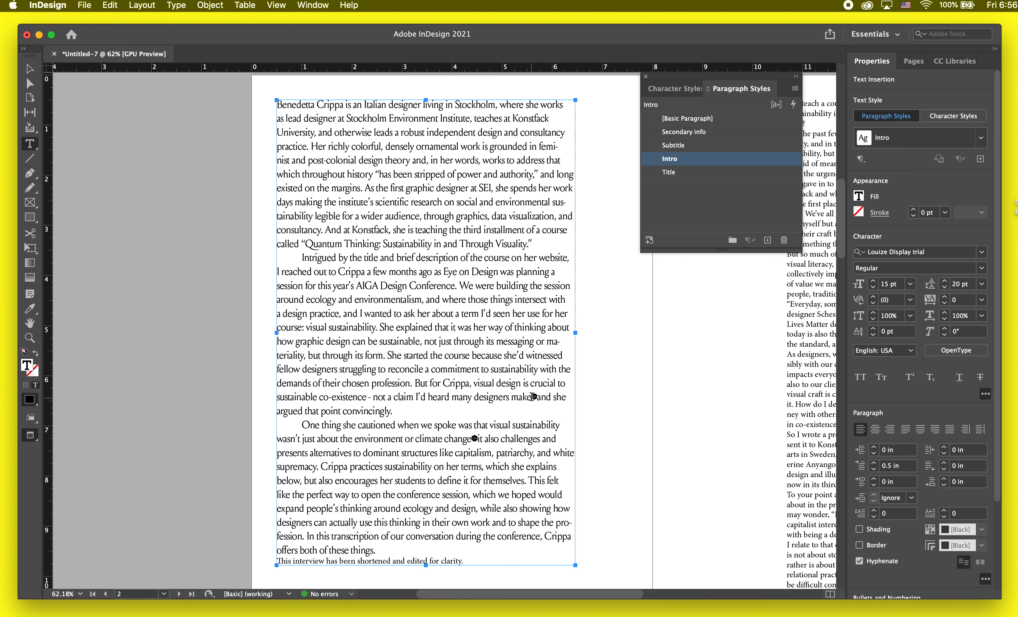
text(-)
drag(479, 438, 472, 438)
text(-)
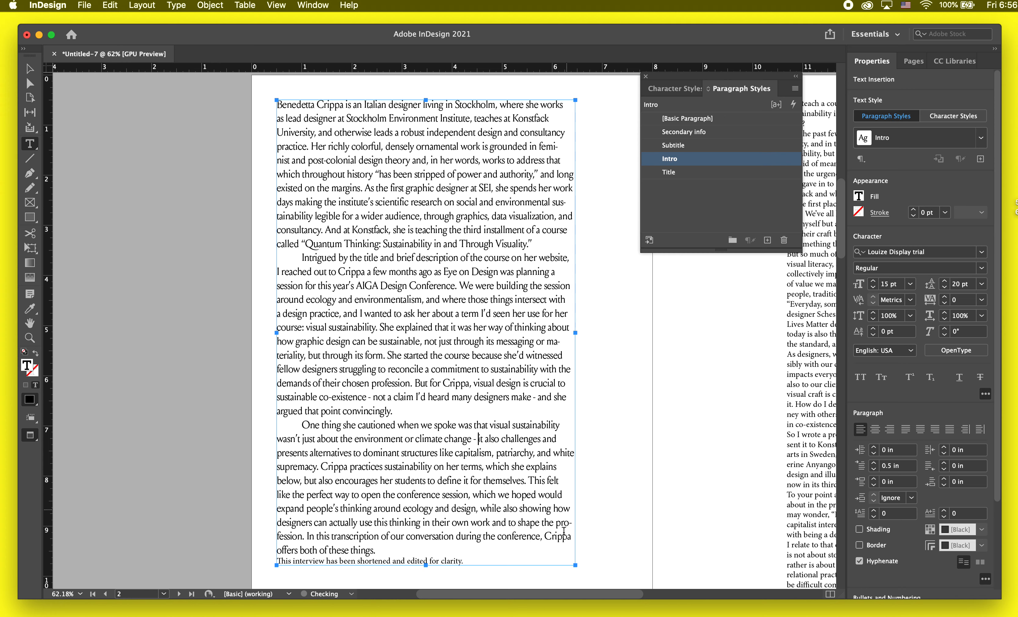
Step: Try leadings of 23 pt and 19 pt in the Intro paragraph style with live preview, and return the leading to 20 pt
double_click(720, 160)
click(310, 168)
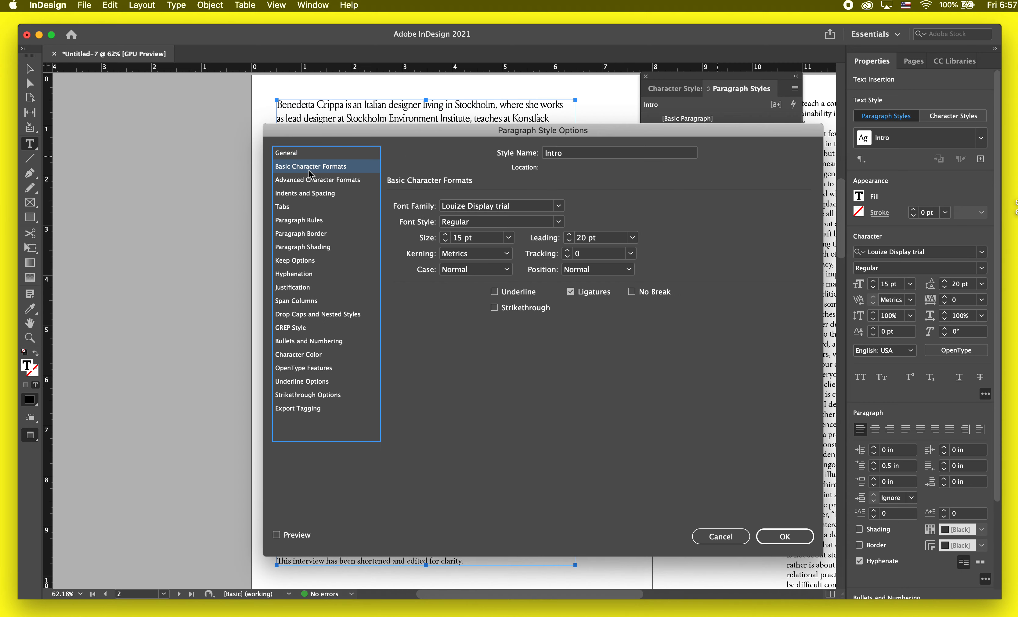
drag(422, 135, 689, 111)
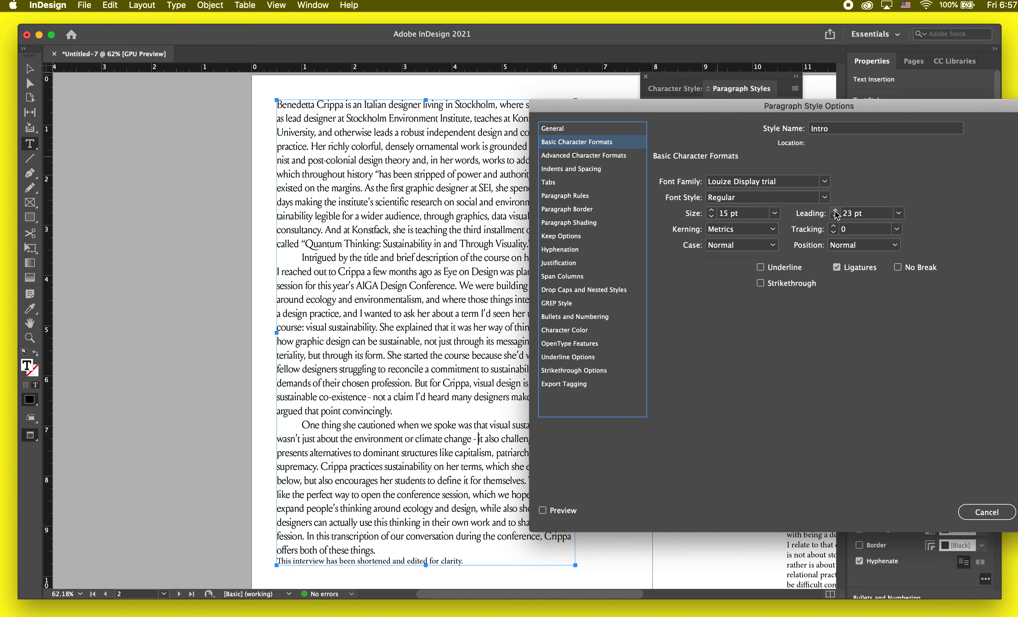
click(542, 510)
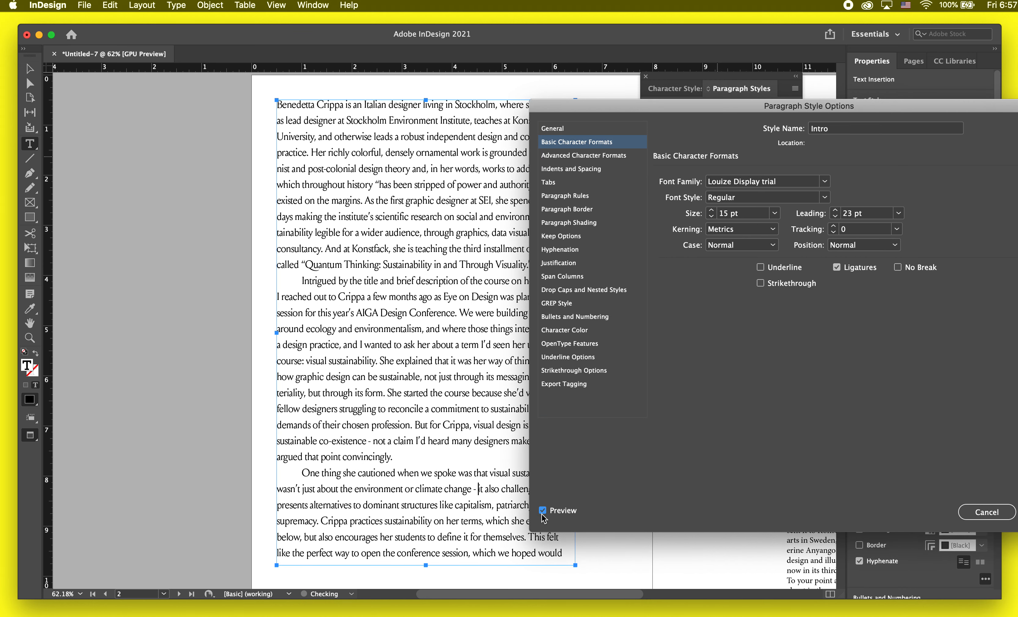
click(836, 215)
click(836, 215)
click(836, 215)
click(836, 216)
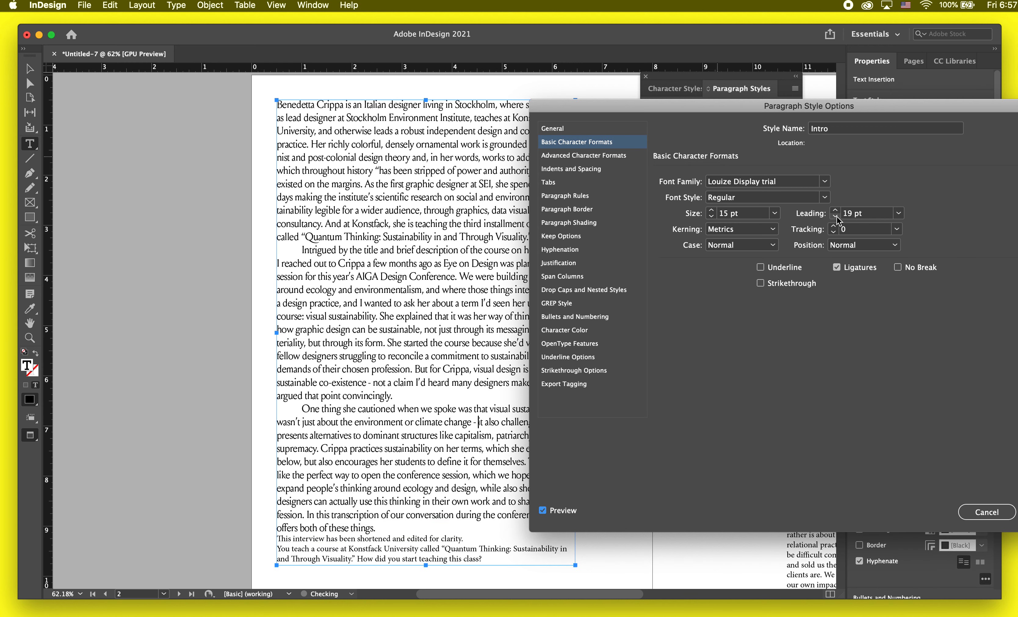
click(835, 209)
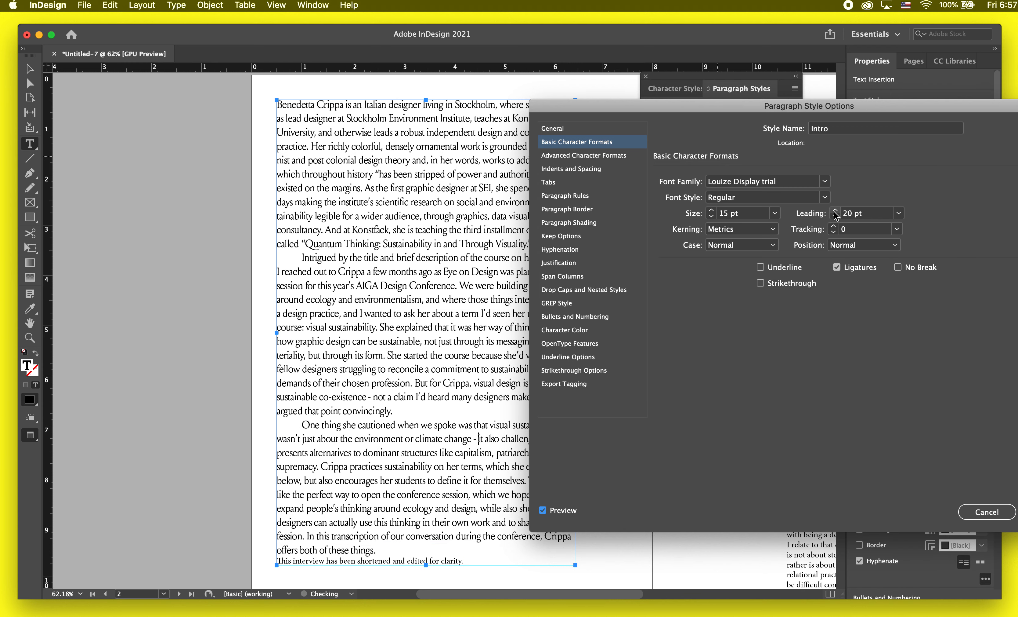
Step: Review the Intro paragraph style's settings for indents, tabs, paragraph rules, column span, drop caps, GREP and bullets
click(606, 155)
click(614, 171)
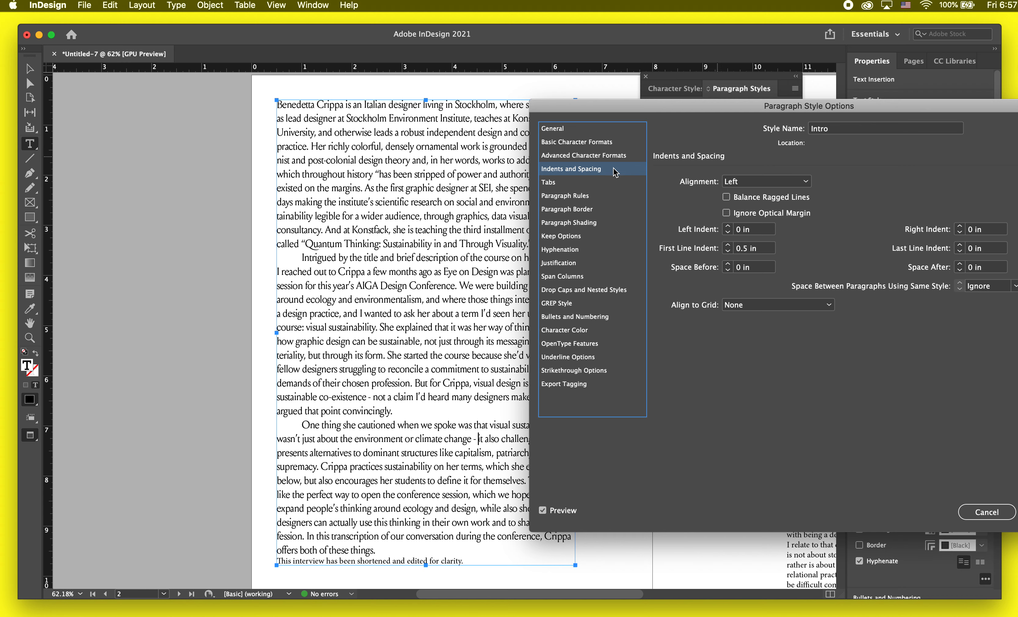
click(573, 187)
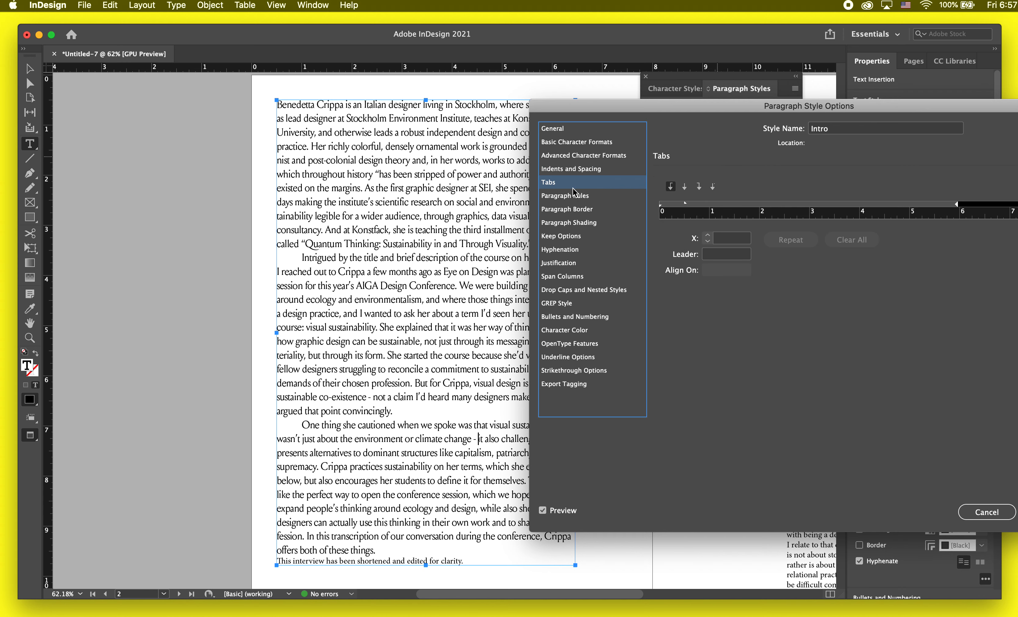
click(573, 195)
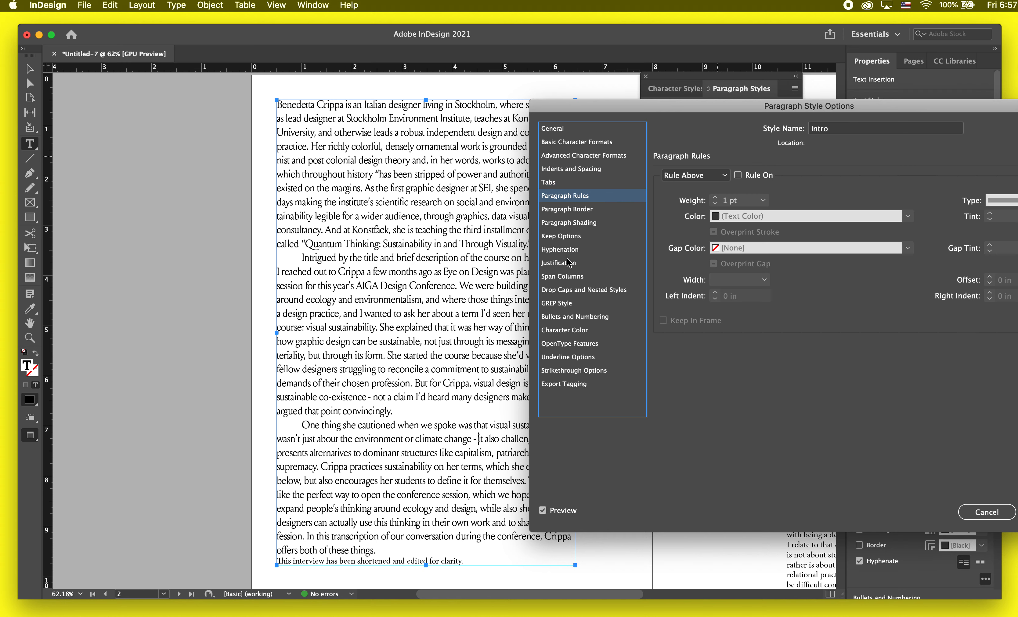
click(568, 276)
click(566, 289)
click(565, 303)
click(564, 316)
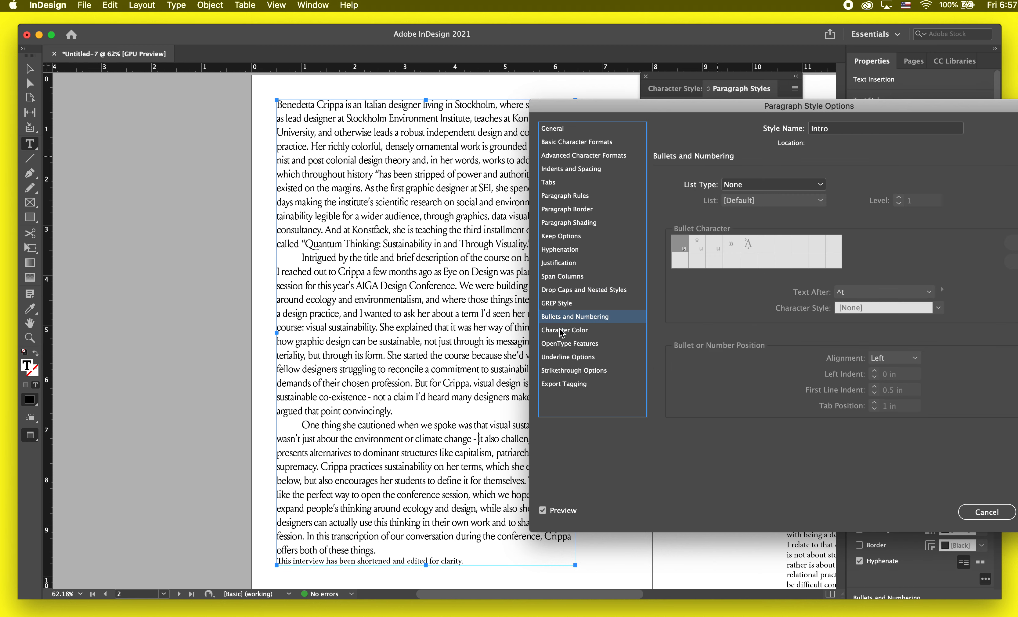
Step: Try the green and magenta swatches as the Intro style's character color with live preview, and save it with C=0 M=100 Y=0 K=0
click(562, 331)
scroll(751, 232, down, 1)
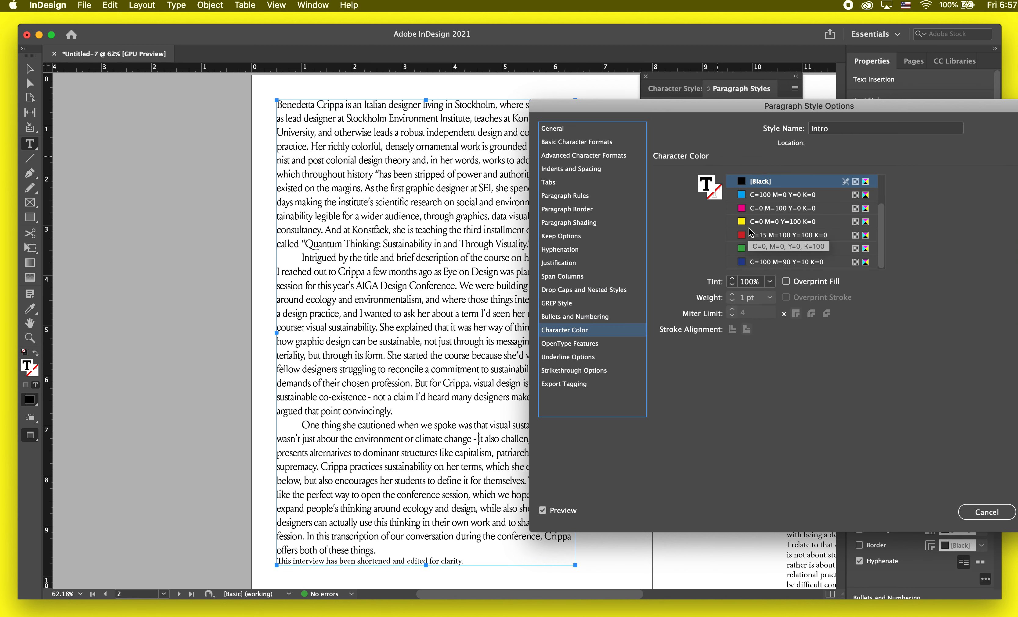
click(767, 249)
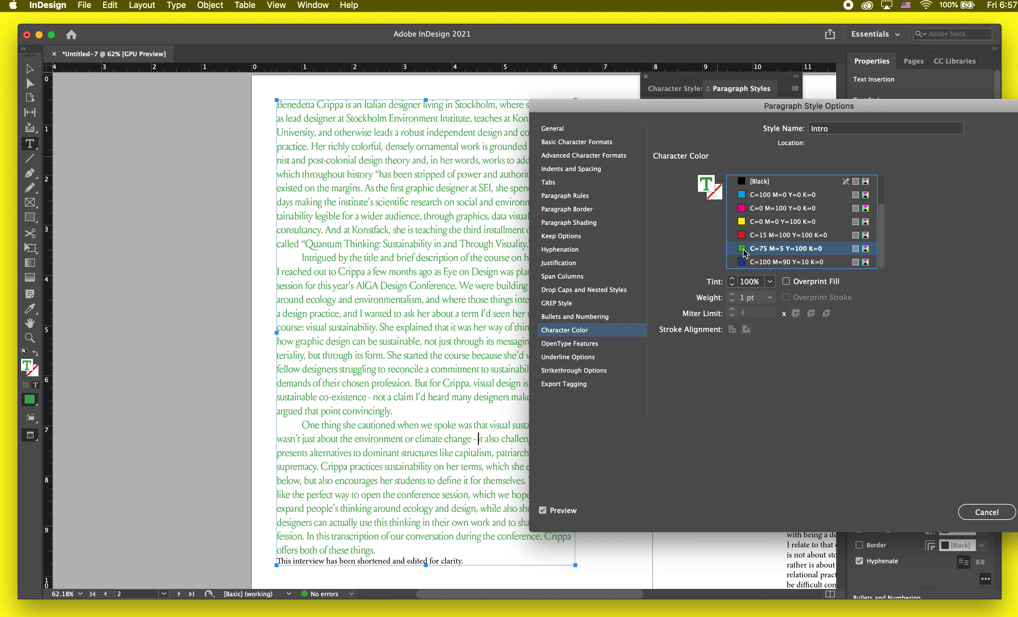
scroll(847, 258, up, 1)
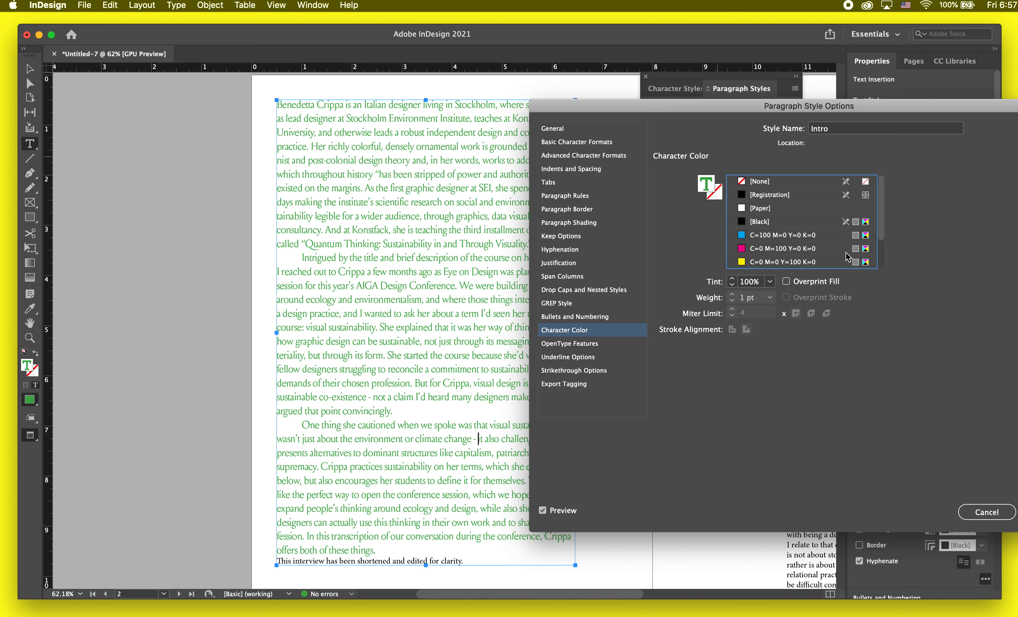
click(866, 248)
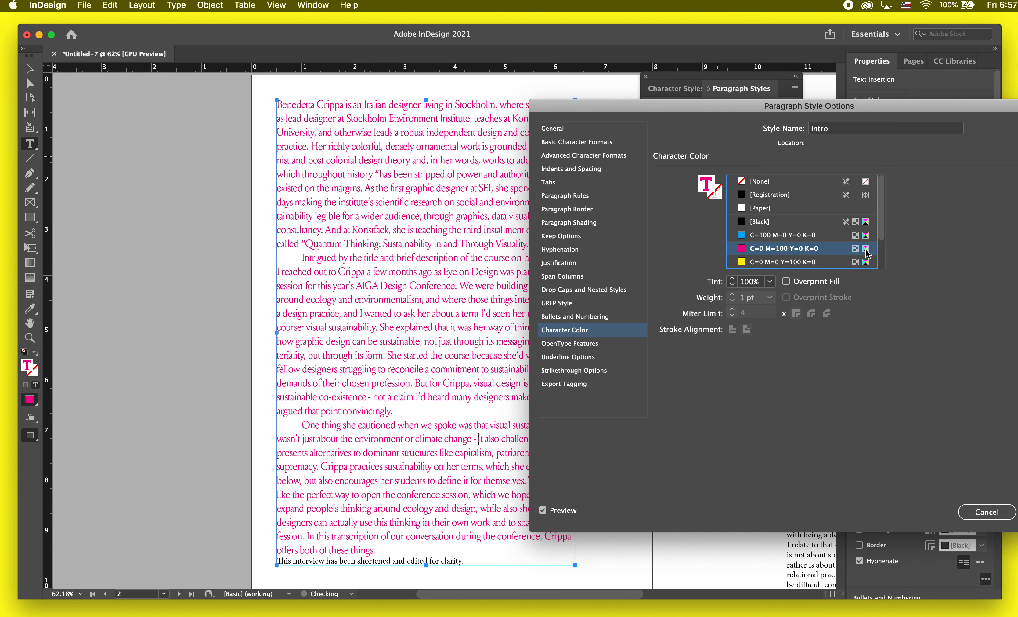
scroll(746, 251, down, 1)
click(747, 250)
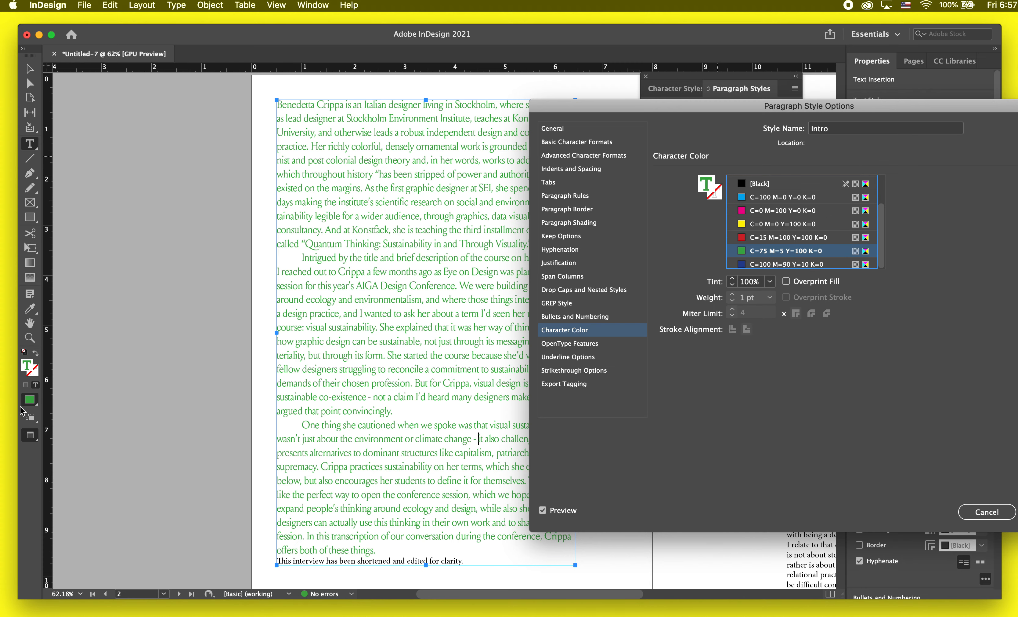
click(802, 212)
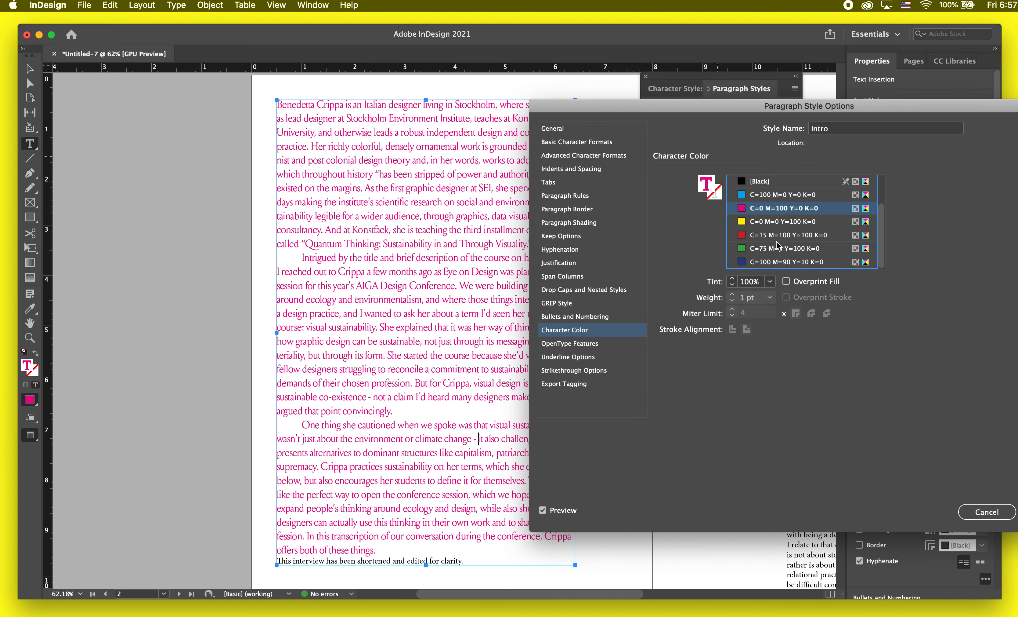
click(811, 227)
click(779, 211)
key(Return)
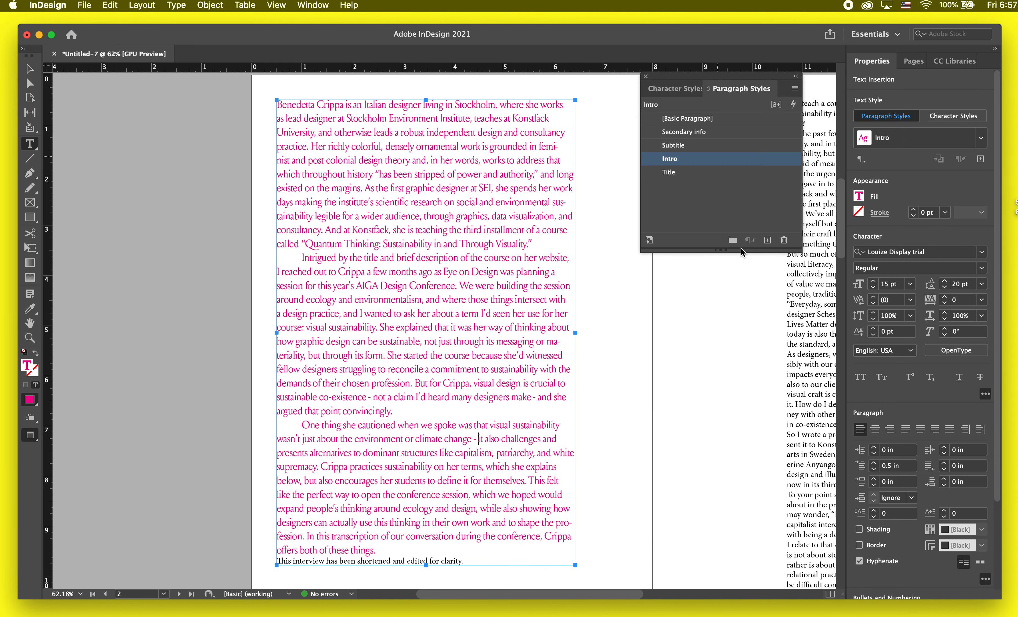
Step: Create a dark green CMYK process swatch with C=47 M=7 Y=96 K=60
click(859, 197)
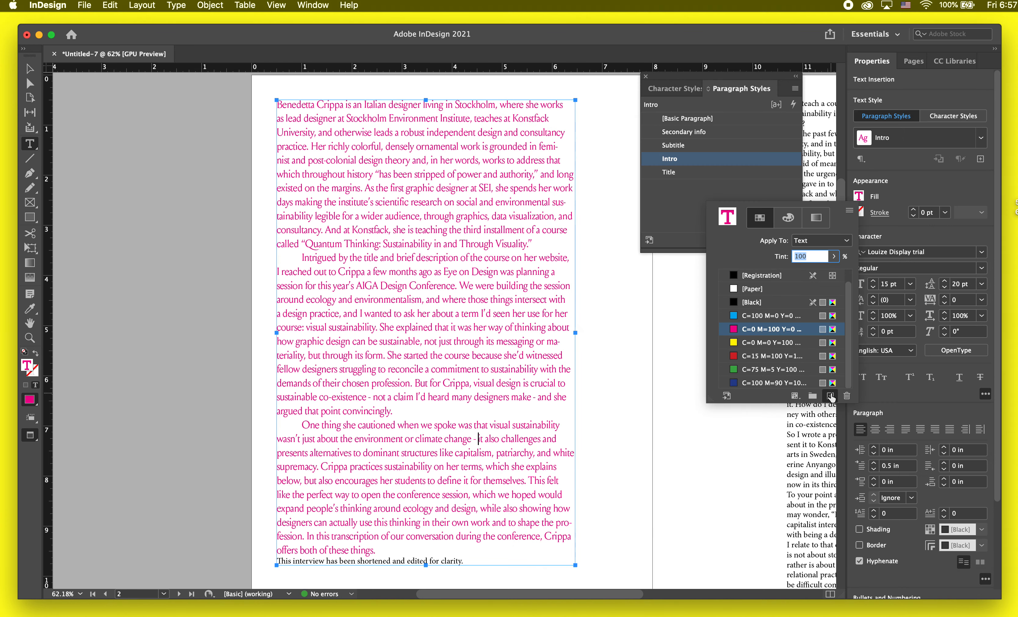
click(831, 396)
double_click(816, 382)
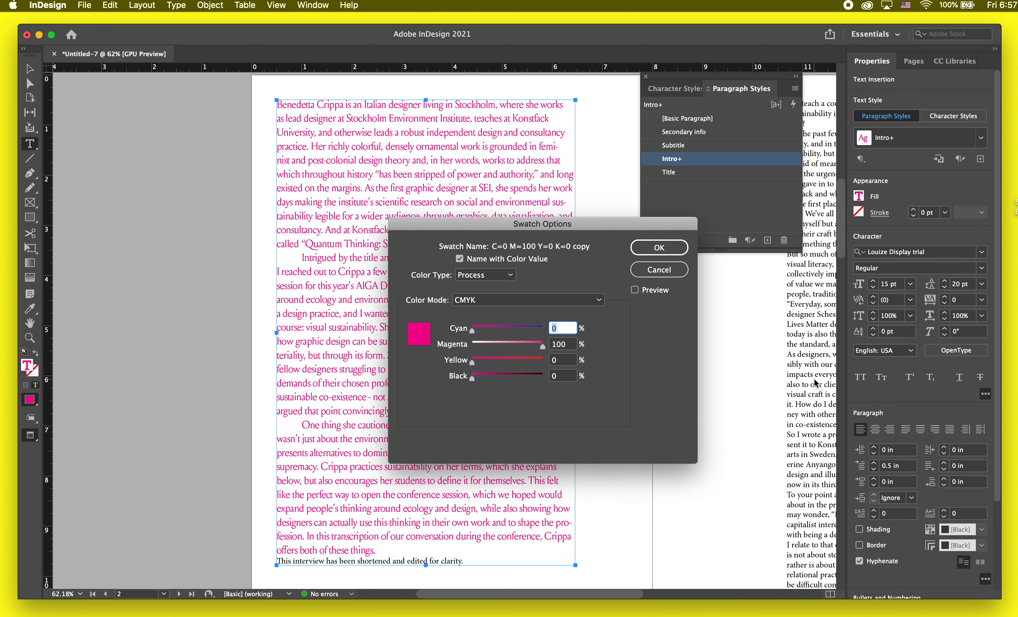
click(506, 329)
drag(488, 344, 477, 344)
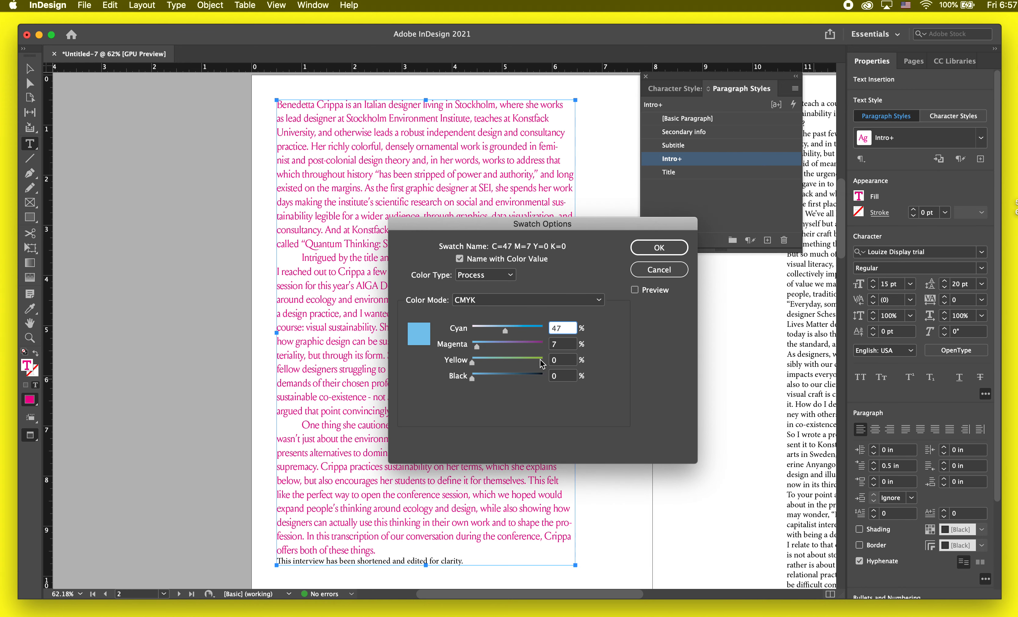
click(539, 360)
click(515, 375)
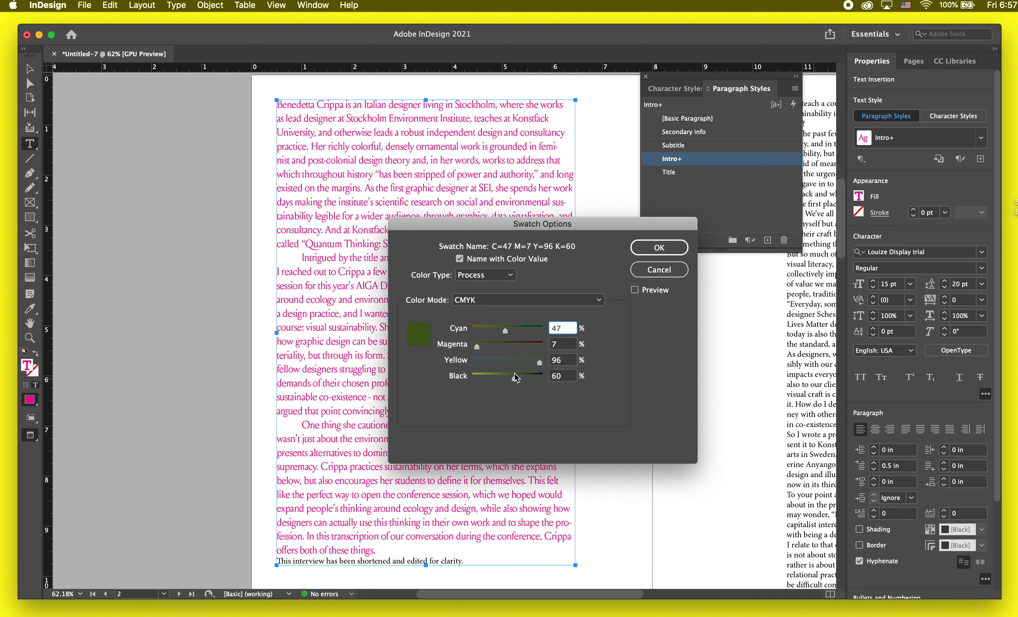
click(641, 249)
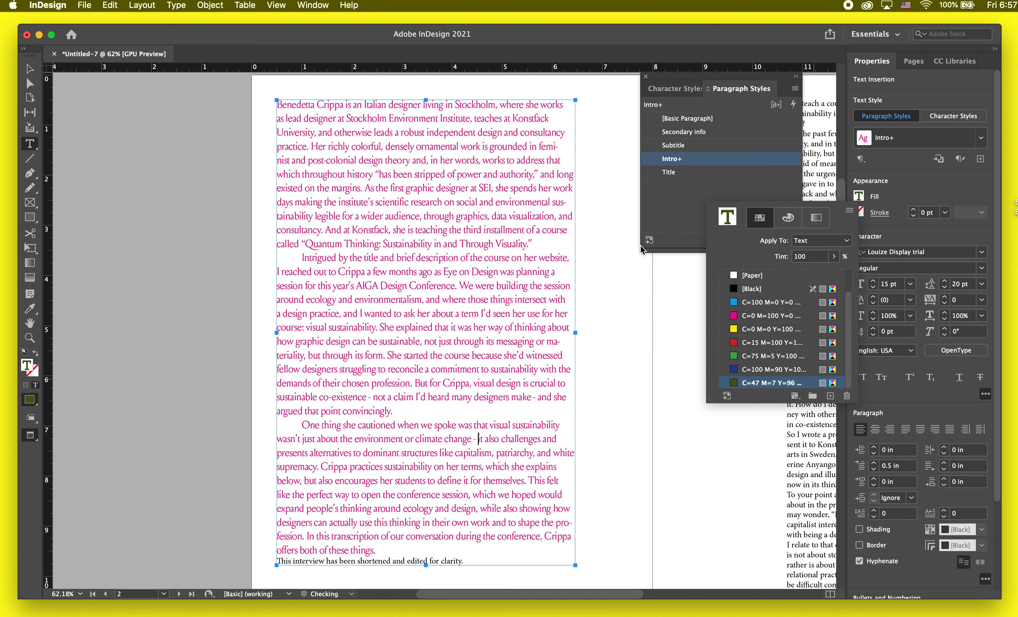
Step: Set the Intro paragraph style's character color to the C=47 M=7 Y=96 K=60 swatch and save the style
click(477, 312)
double_click(718, 162)
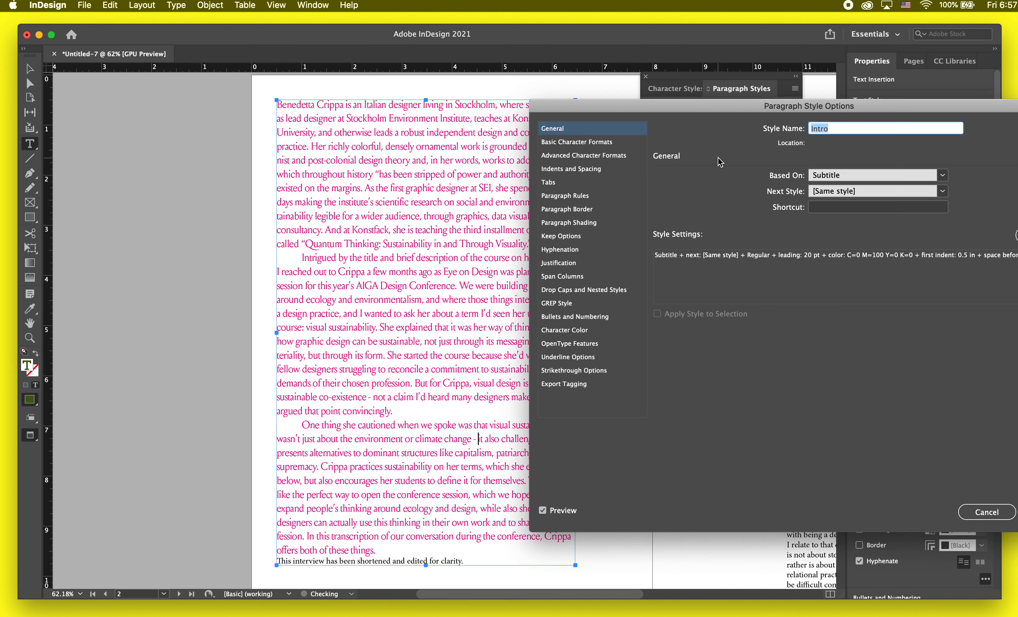
click(578, 277)
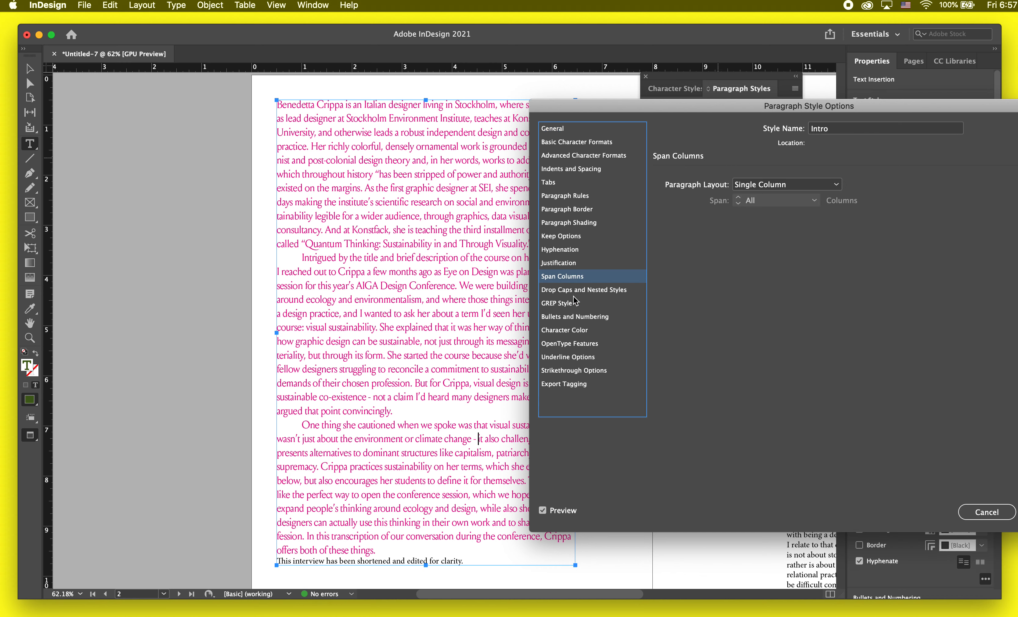
click(570, 330)
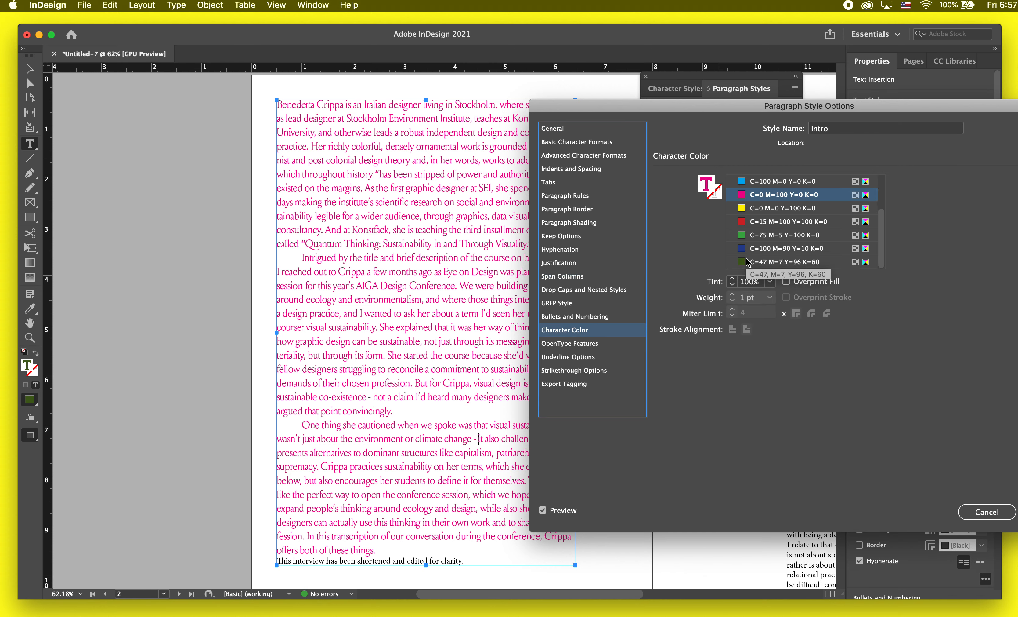
click(773, 262)
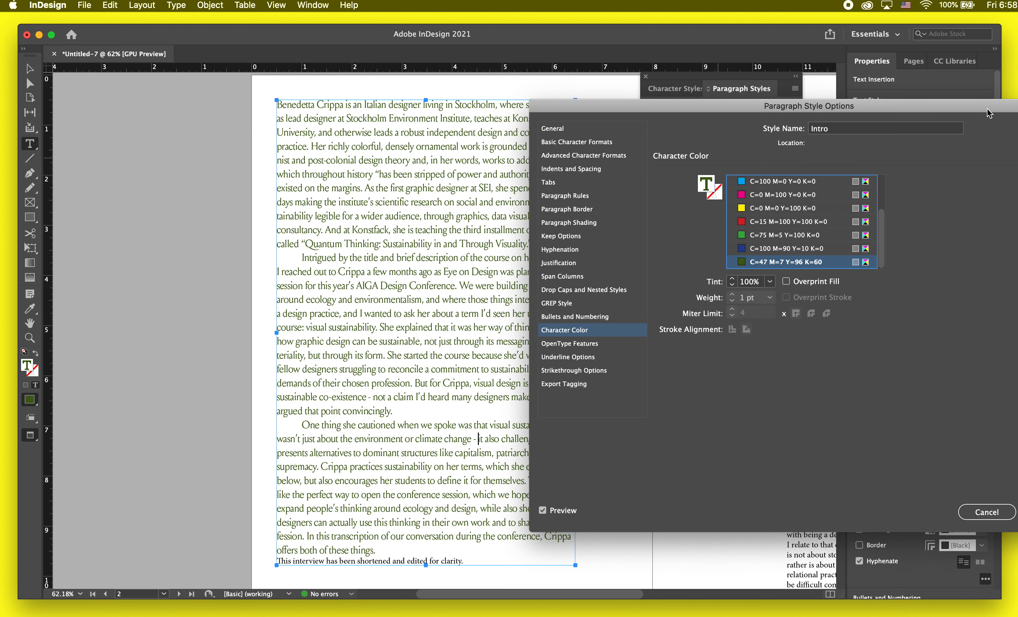
drag(989, 113, 864, 98)
click(923, 505)
Step: Try extending the page 2 text frame downward and select the line "This interview has been shortened and edited for clarity."
scroll(511, 518, down, 3)
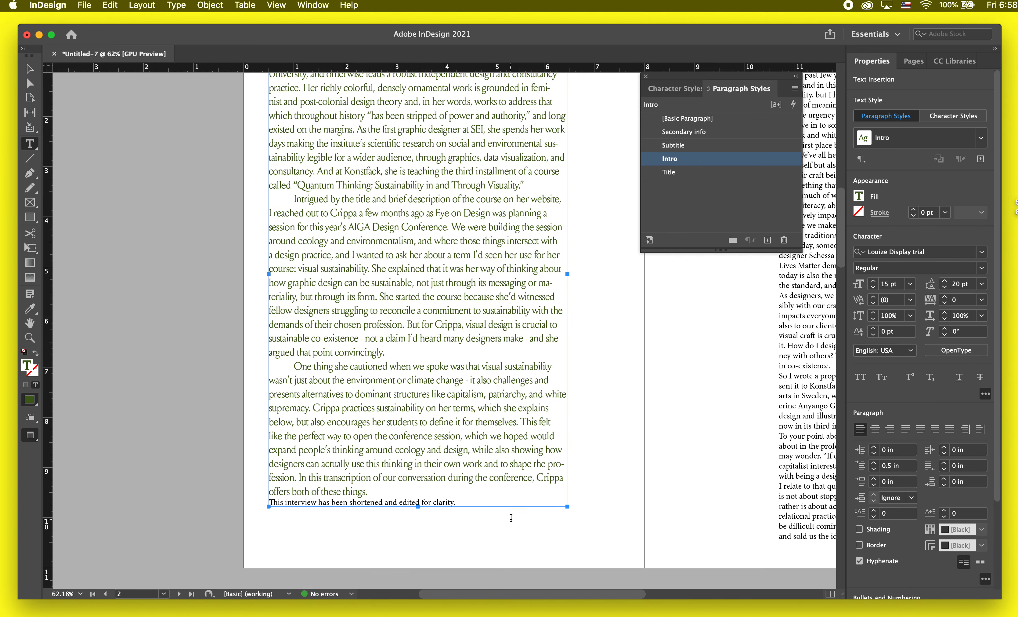
key(Escape)
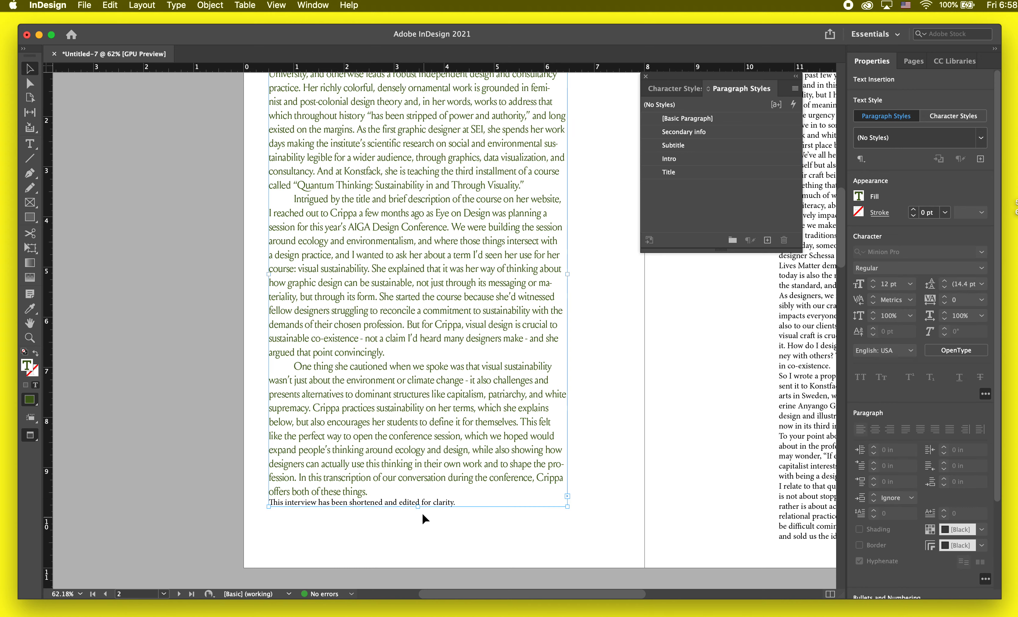
drag(417, 513, 418, 548)
double_click(455, 502)
drag(455, 502, 266, 507)
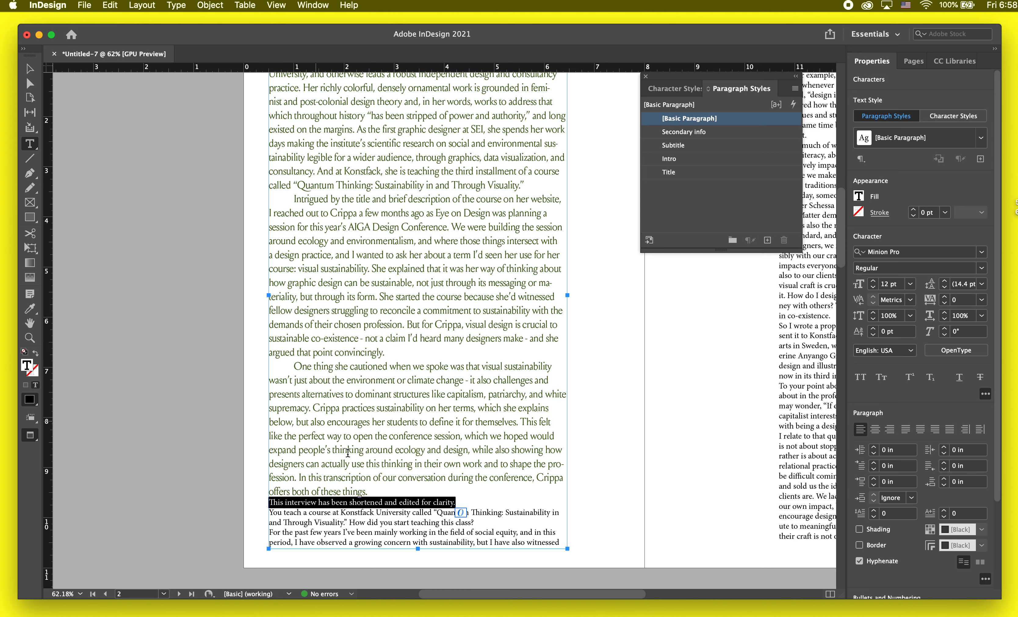
scroll(276, 512, down, 1)
key(Escape)
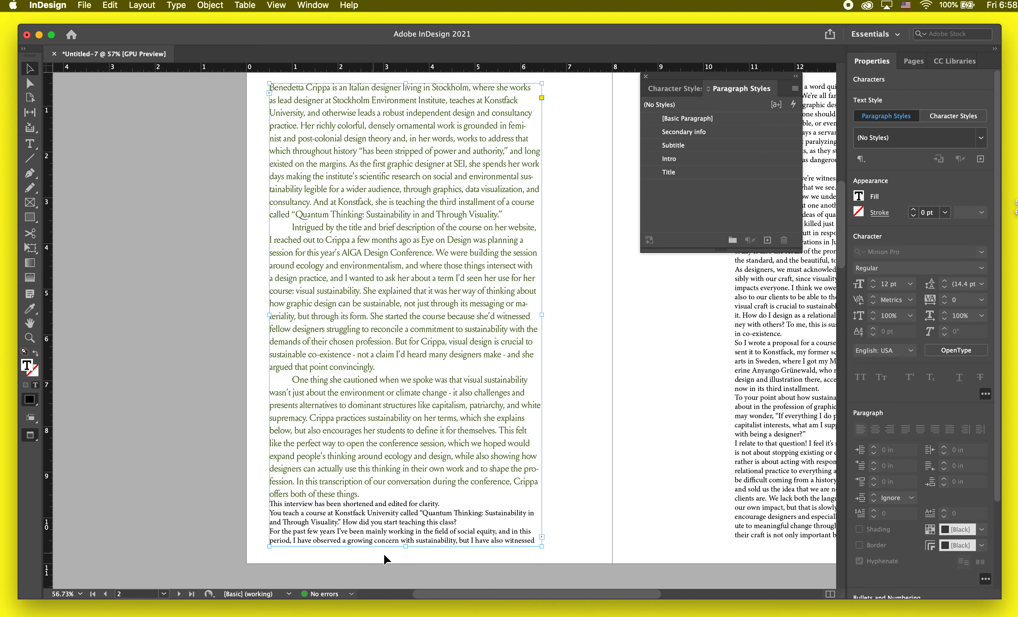
Step: Shorten the page 2 text frame to about 9.2 in high so it ends after the introduction, and deselect it
drag(406, 547, 407, 505)
scroll(407, 504, right, 3)
scroll(457, 469, down, 5)
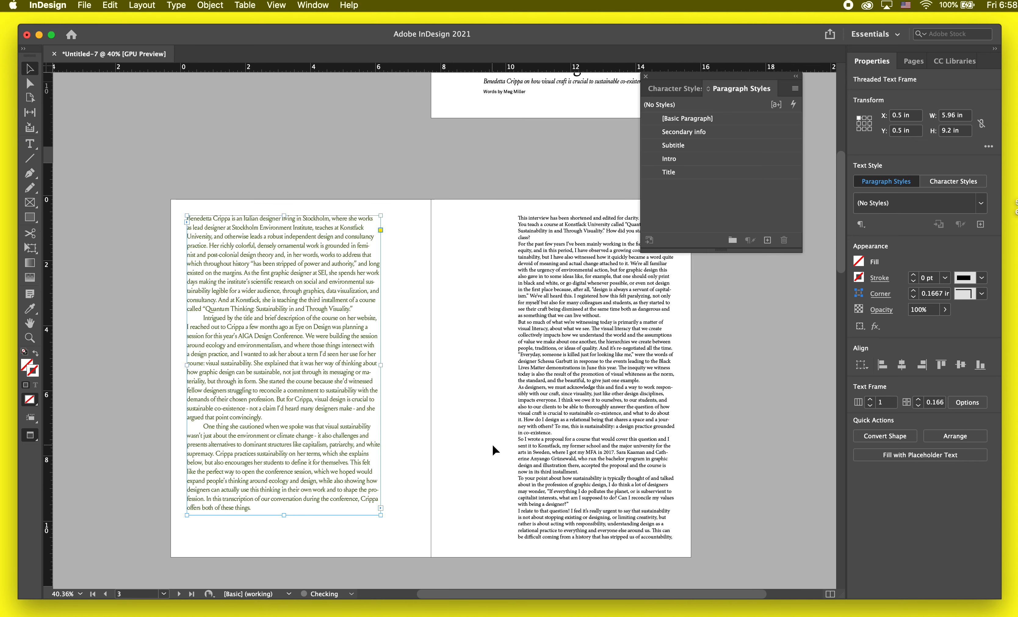
click(431, 376)
Step: Select the first interview question paragraph on page 3, starting "You teach a course at Konstfack University"
scroll(534, 317, up, 3)
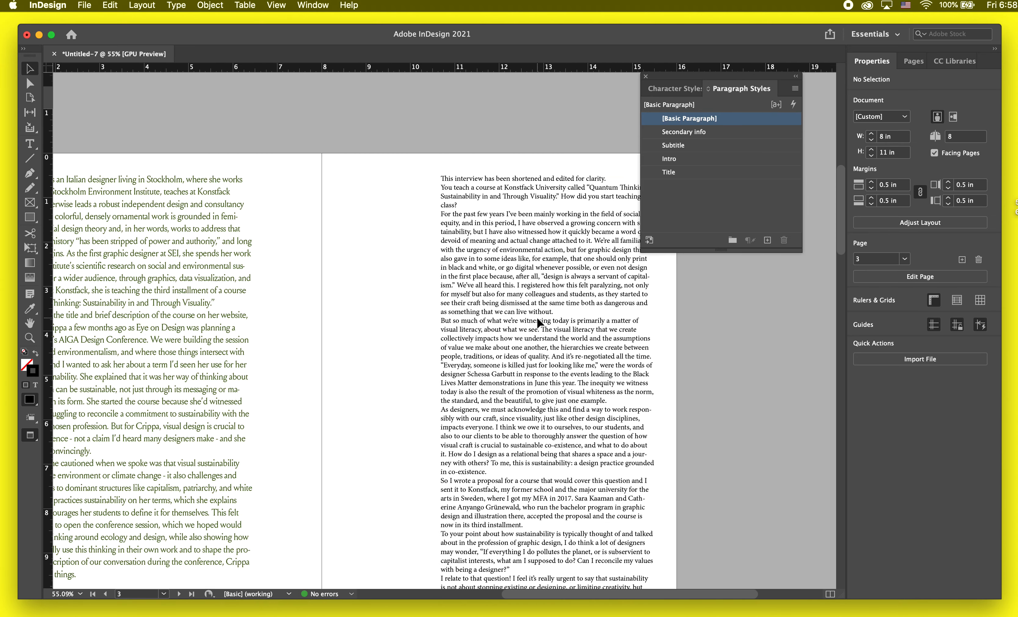
double_click(536, 319)
drag(449, 185, 466, 204)
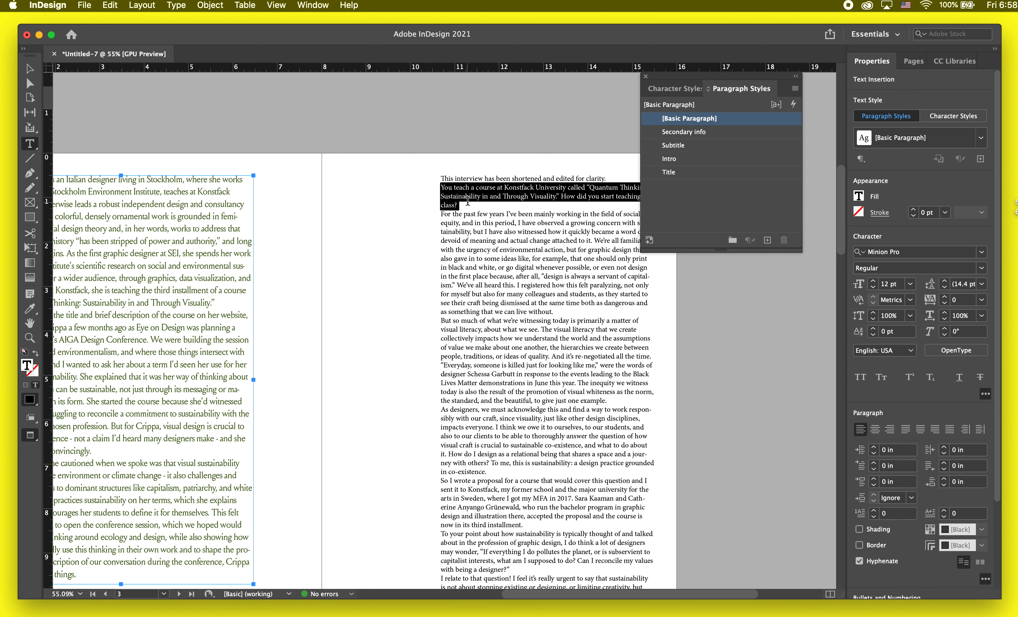
scroll(479, 212, up, 2)
scroll(479, 213, up, 1)
scroll(486, 213, right, 2)
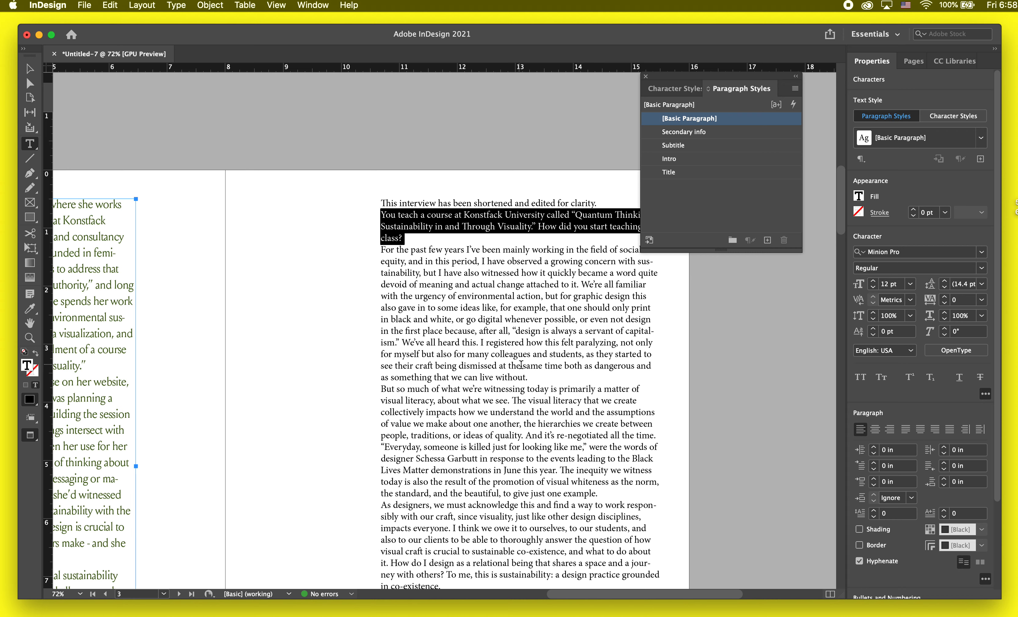
Step: Reselect the first interview question on page 3 and try out sans serif fonts on it
click(551, 376)
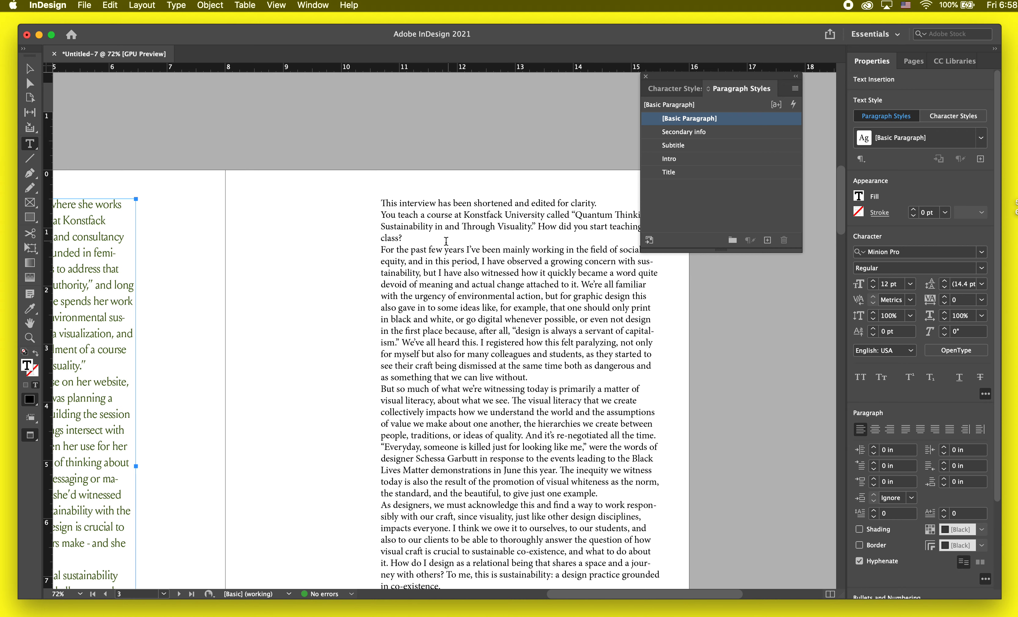
drag(446, 241, 370, 215)
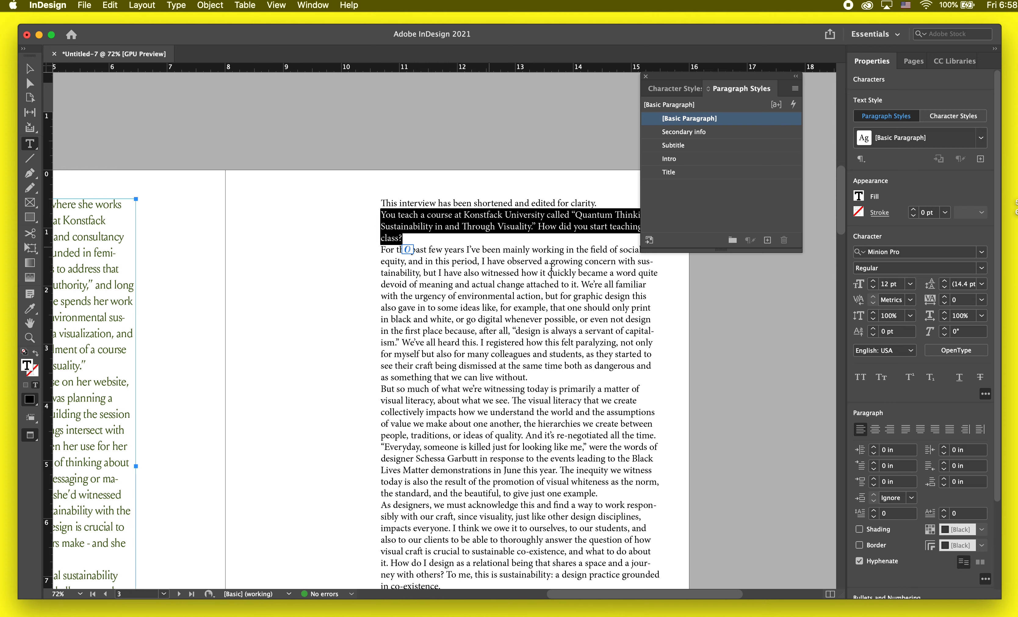
scroll(551, 268, right, 2)
click(982, 253)
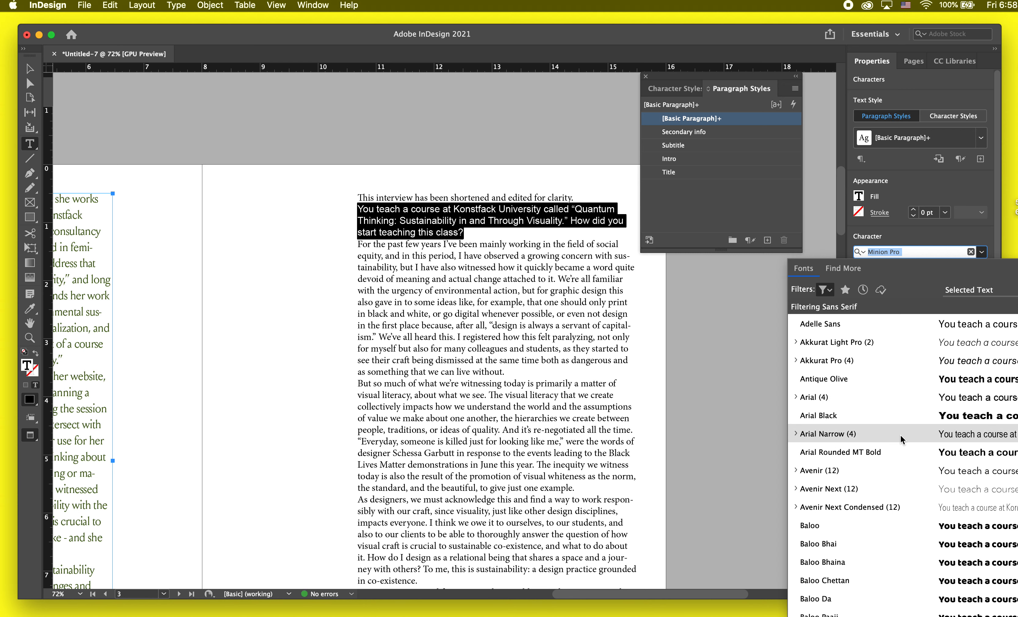
scroll(901, 435, down, 3)
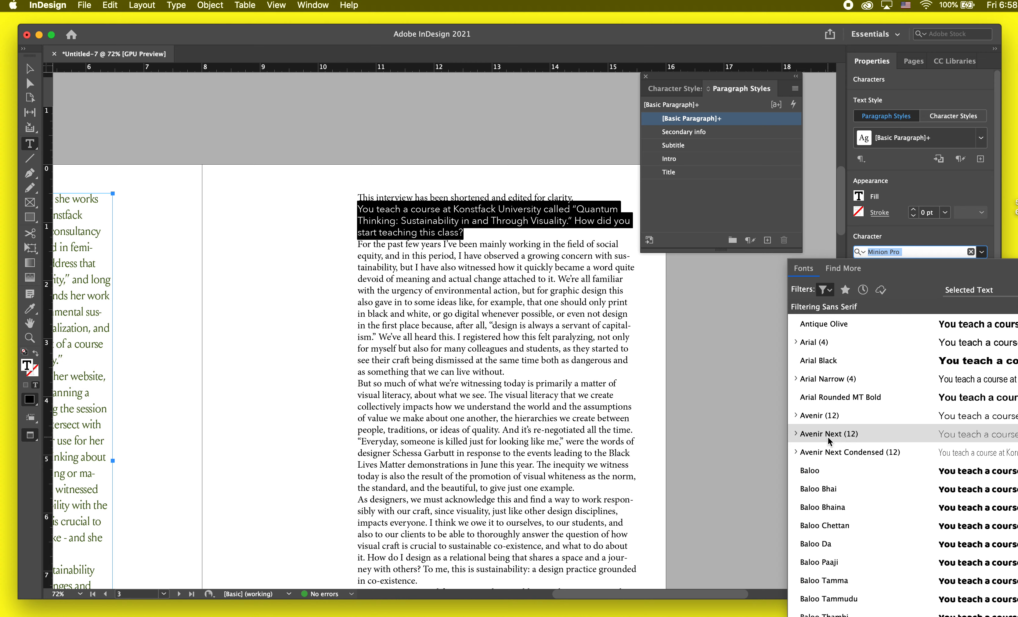
click(666, 443)
scroll(669, 449, up, 5)
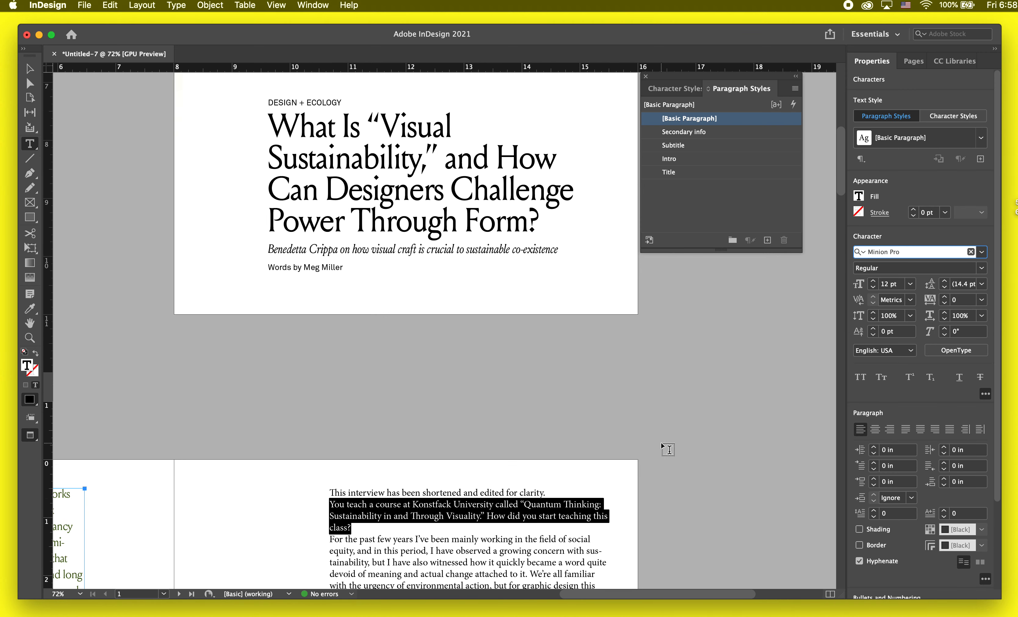
scroll(667, 447, down, 5)
click(983, 251)
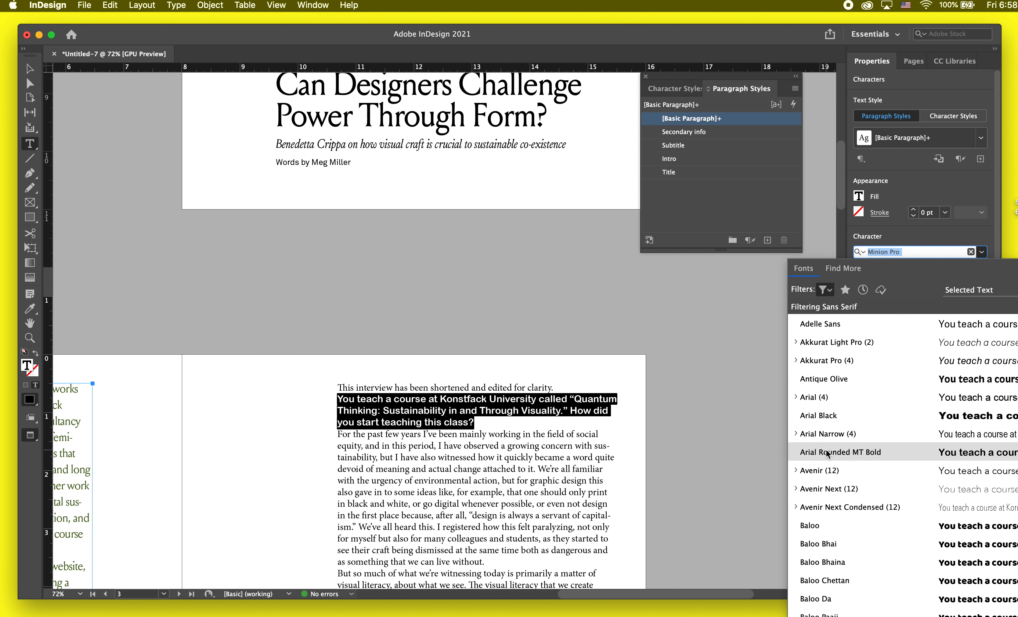
key(BackSpace)
scroll(825, 552, down, 2)
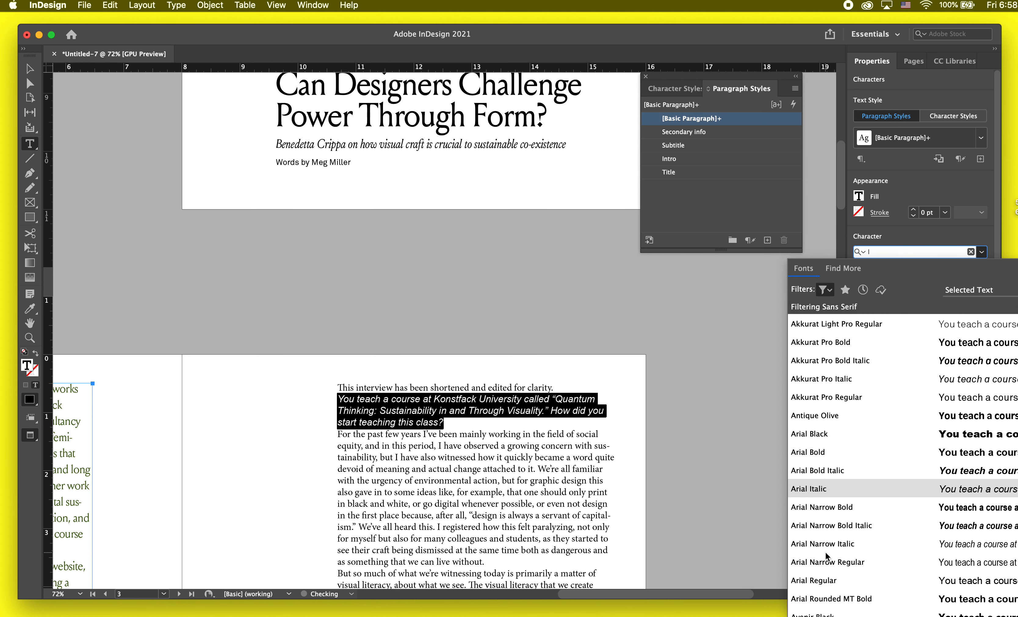
scroll(815, 564, down, 15)
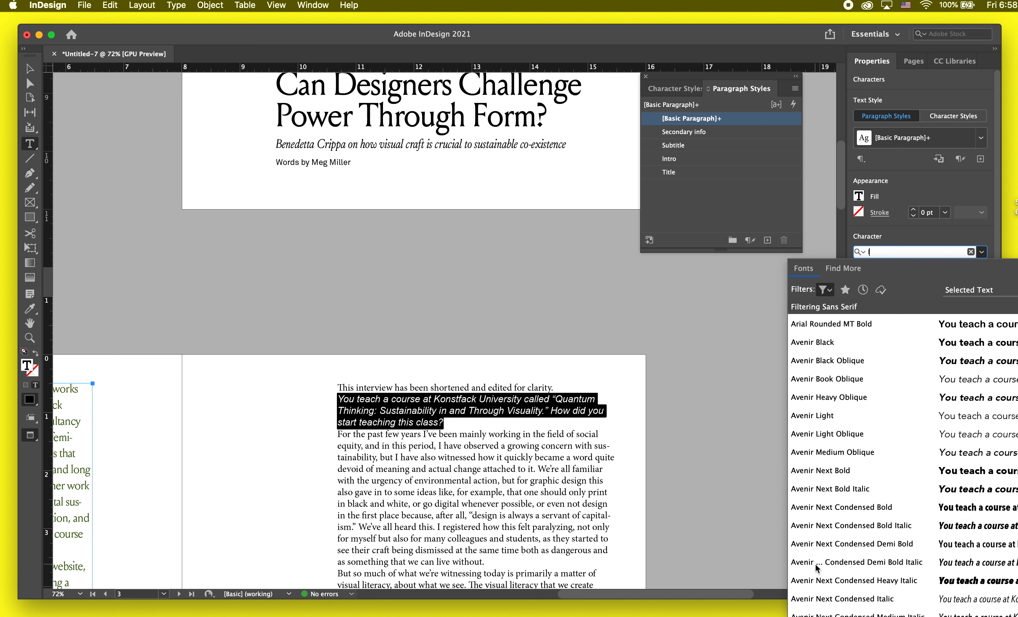
scroll(816, 562, down, 10)
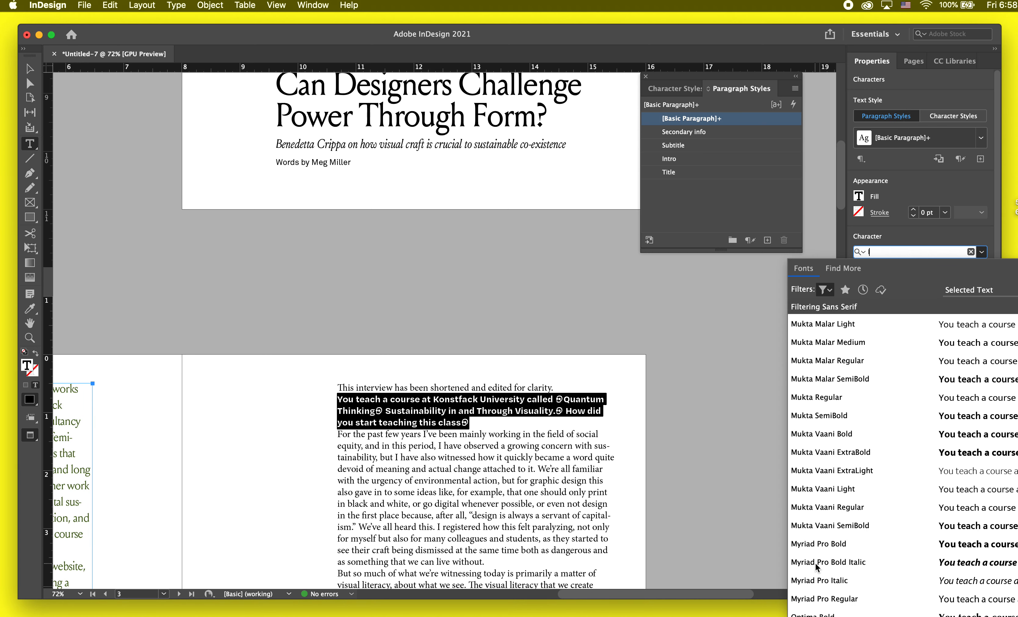
text(l)
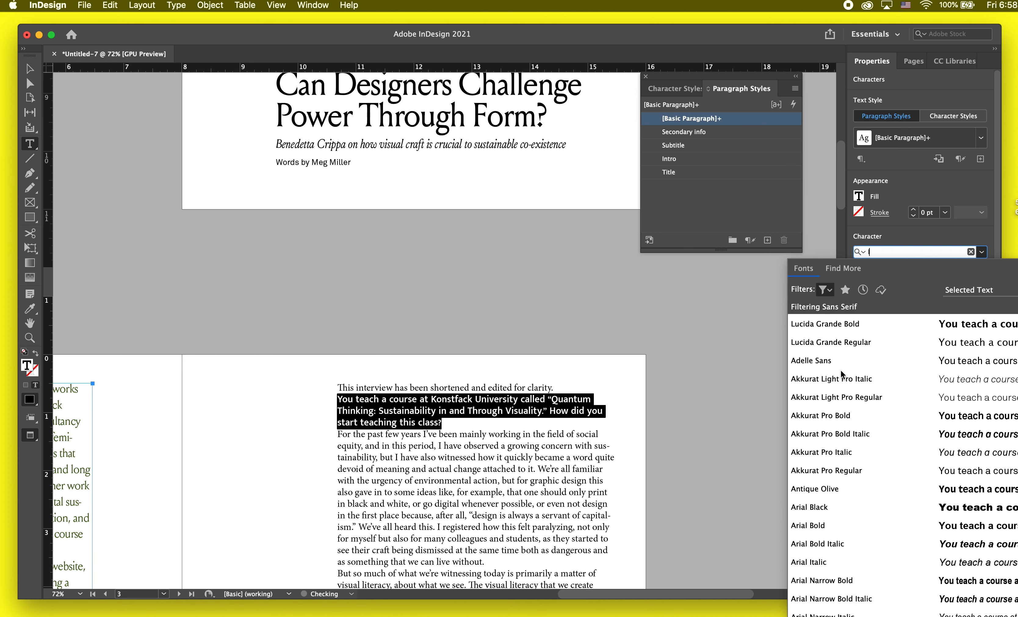
text(lp)
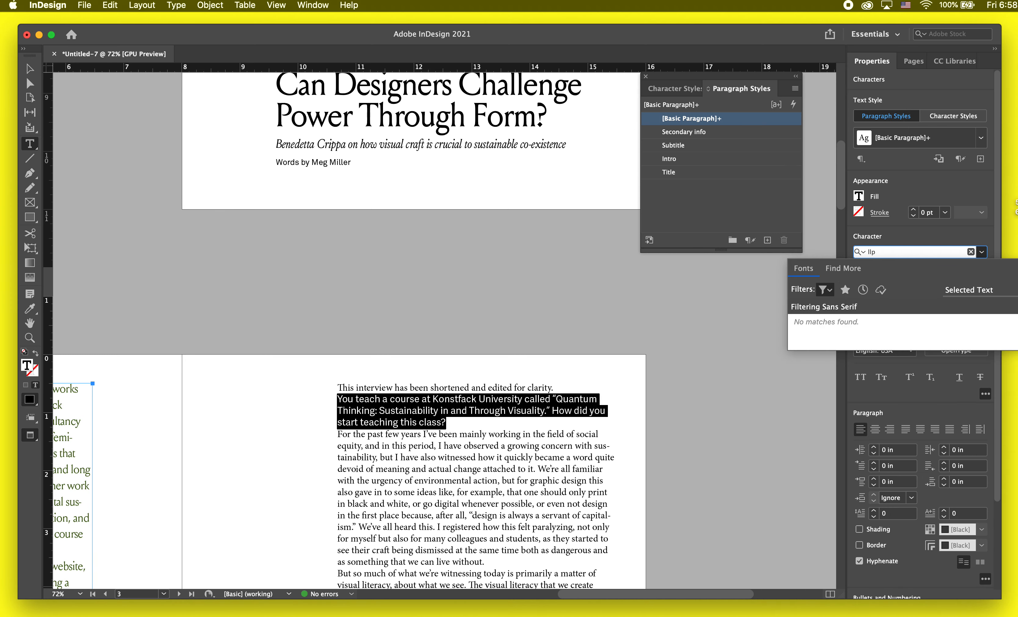
Step: Clear the sans serif filter from the font list and preview Louize Display trial Medium on the question
key(BackSpace)
key(BackSpace)
key(BackSpace)
text(lou)
click(828, 292)
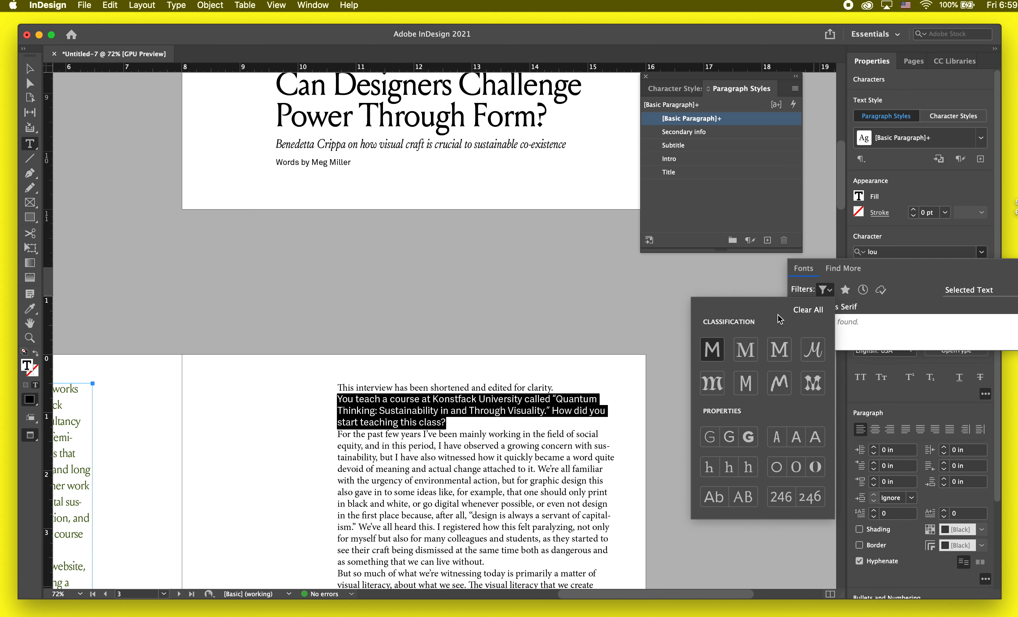
click(808, 310)
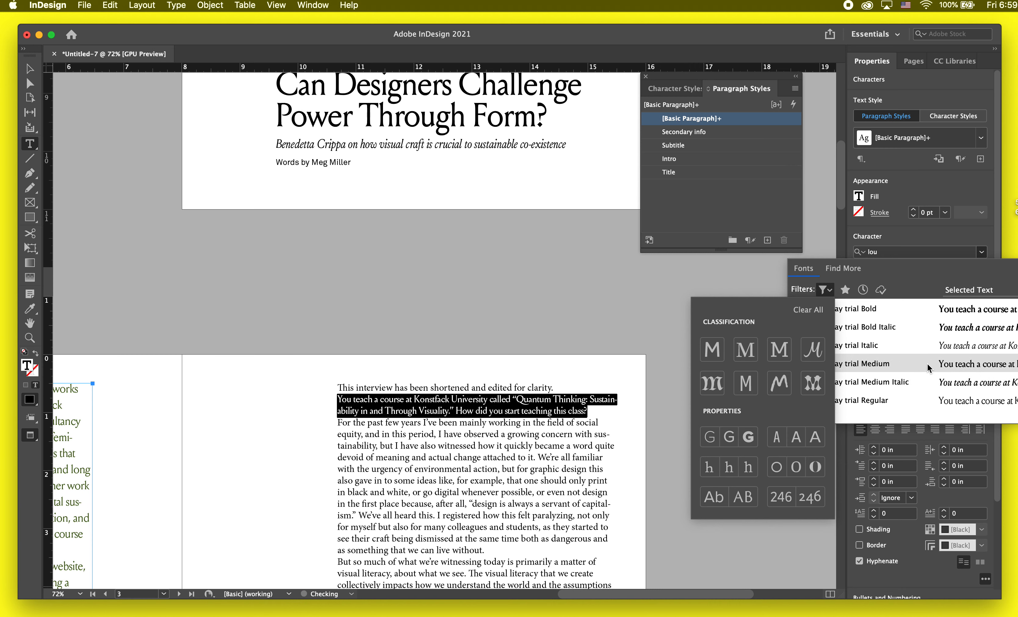
click(920, 371)
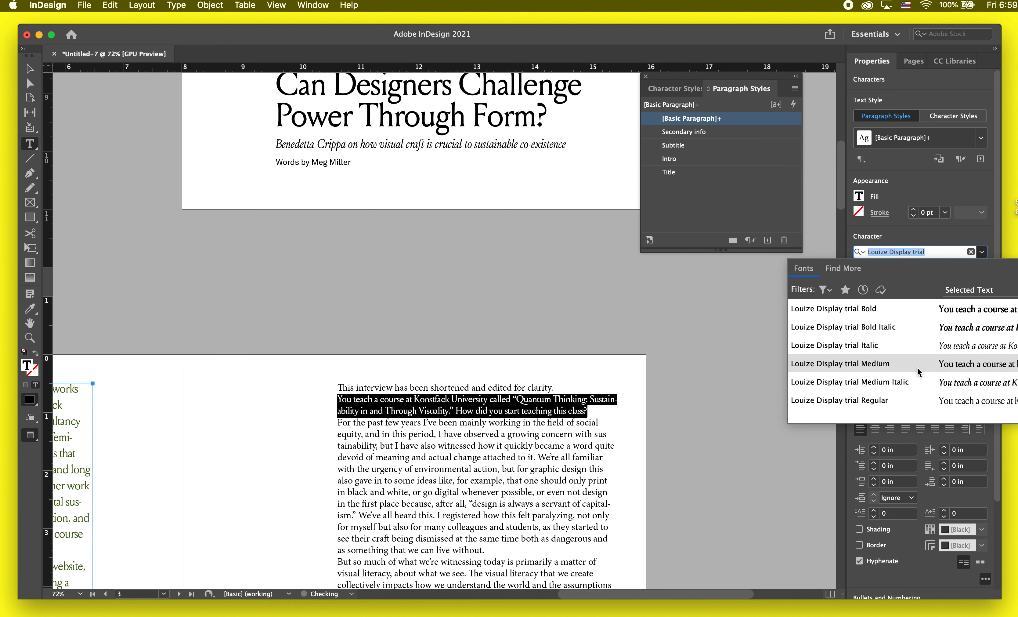
key(Escape)
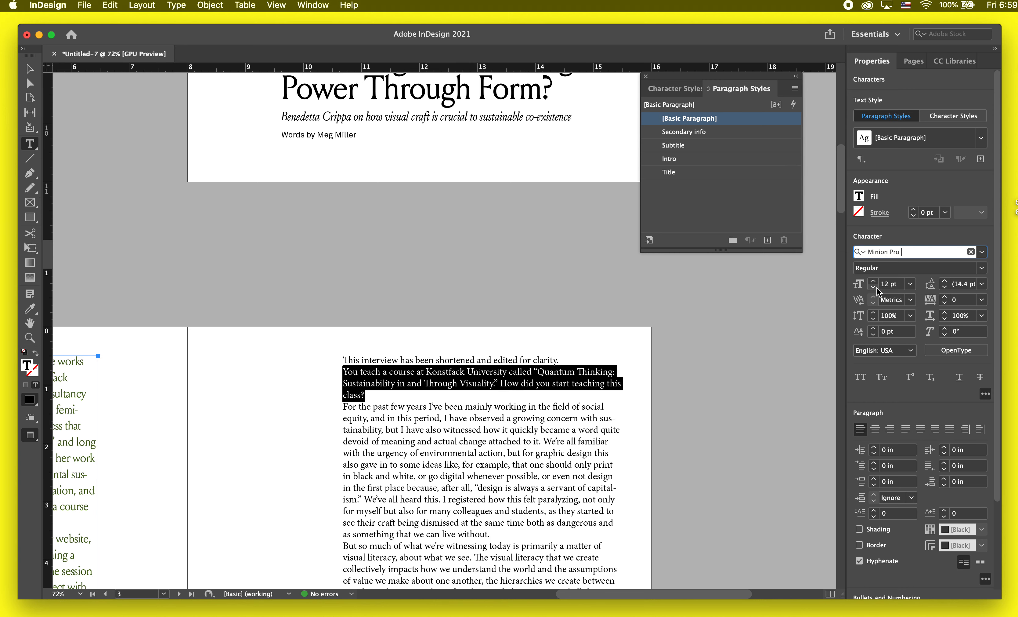
Step: Set the first interview question to 14 pt in Louize Display trial Medium and deselect it
click(873, 281)
click(873, 281)
scroll(524, 413, down, 1)
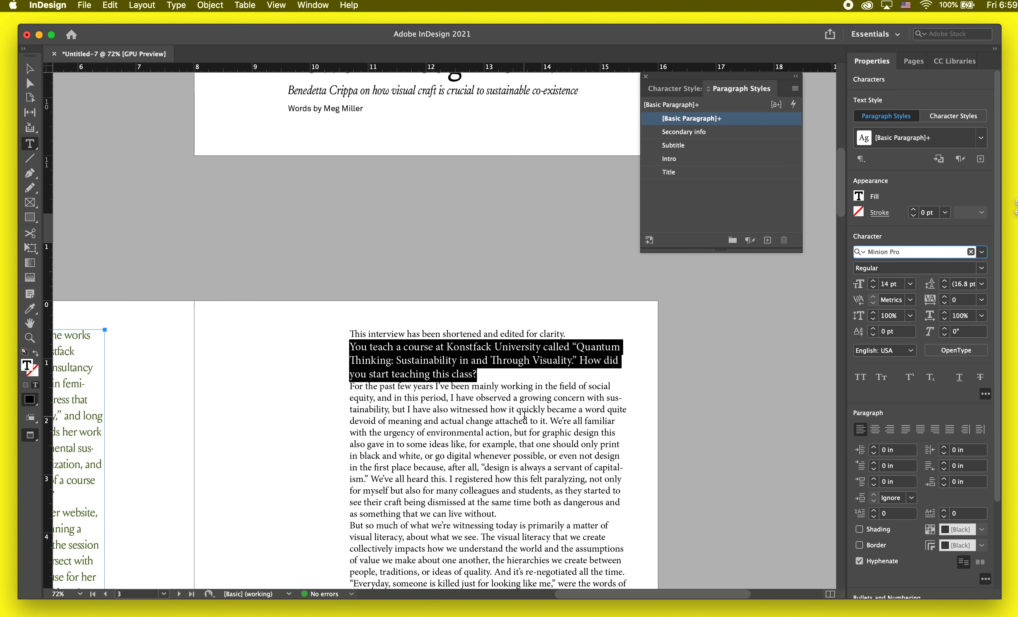
click(477, 374)
drag(477, 374, 351, 346)
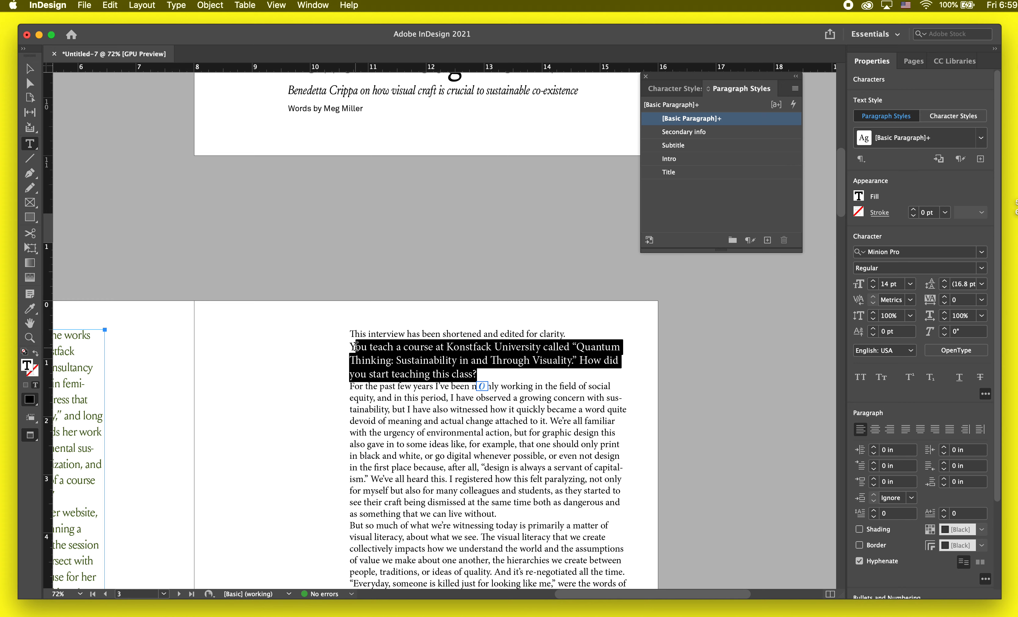
click(908, 254)
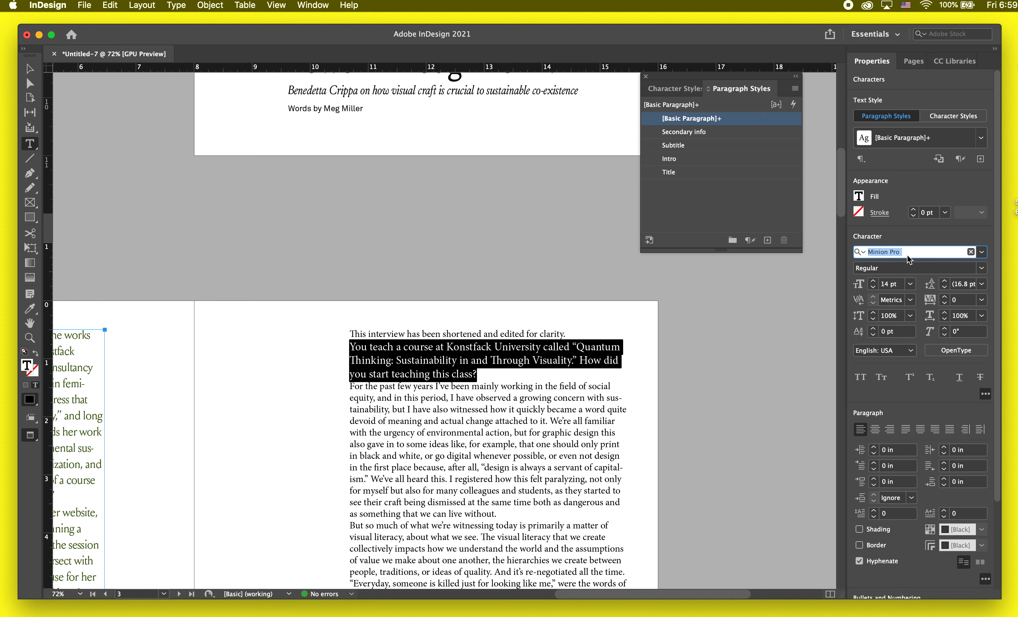
text(louis)
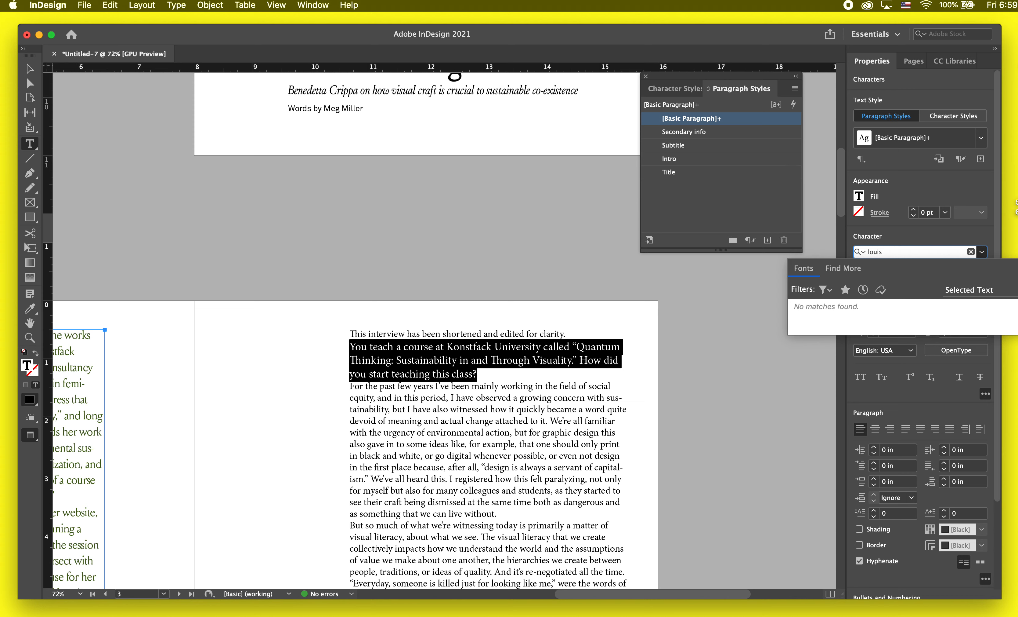
key(BackSpace)
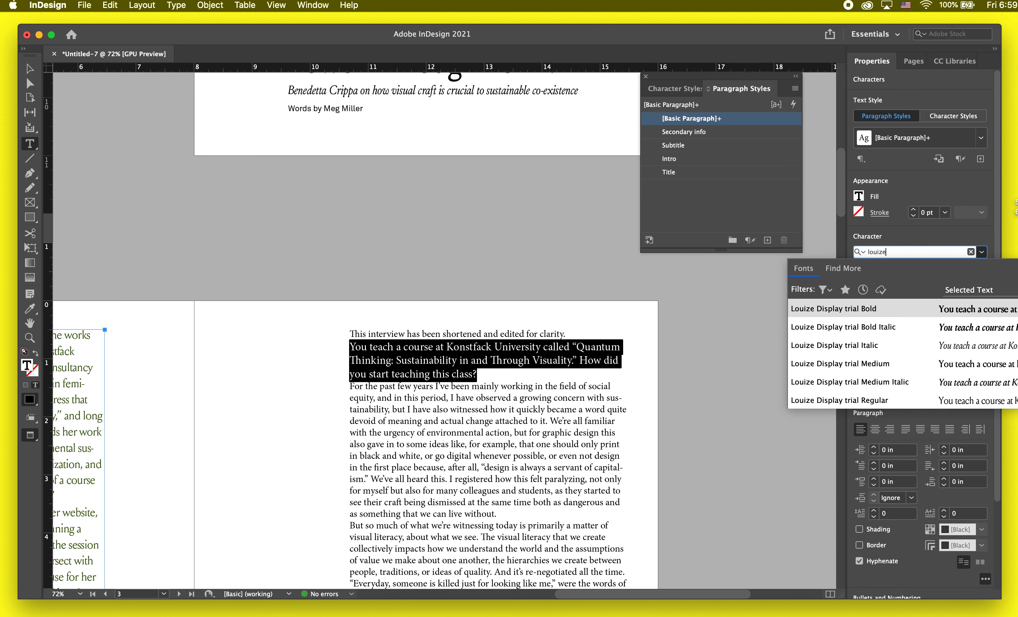
click(886, 372)
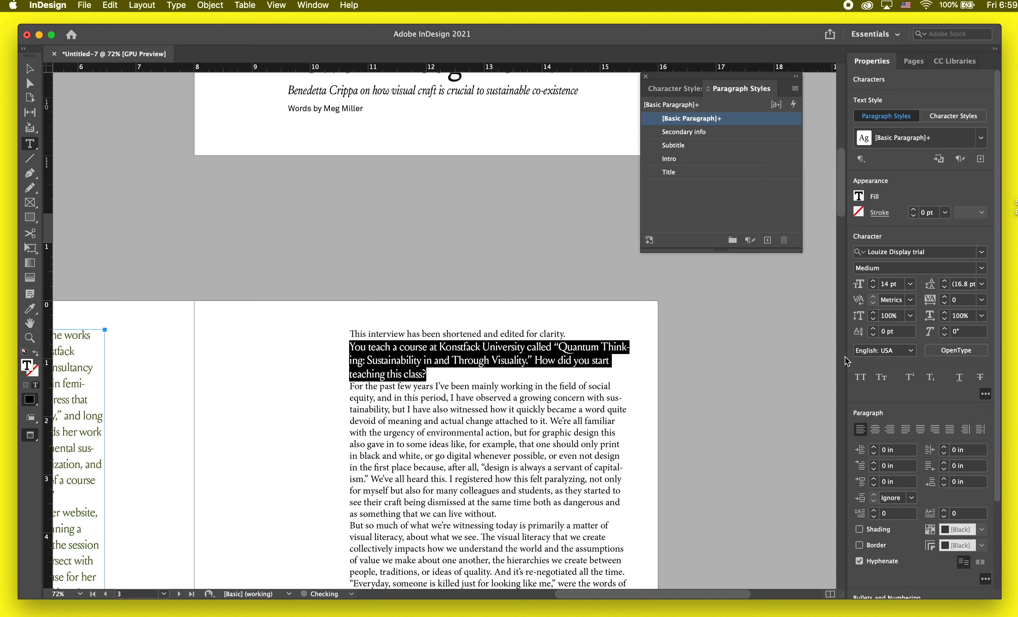
click(582, 366)
Step: Set the first answer paragraph, starting "For the past few years", in Akkurat Pro Regular
scroll(582, 366, up, 4)
scroll(584, 366, down, 3)
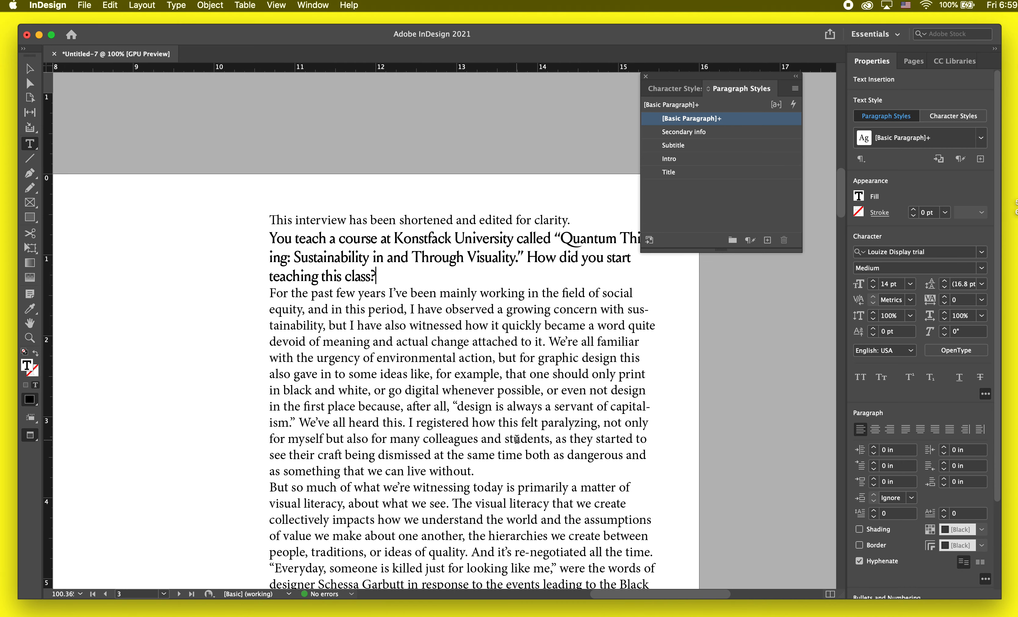
click(490, 466)
drag(467, 457, 237, 285)
scroll(415, 276, up, 3)
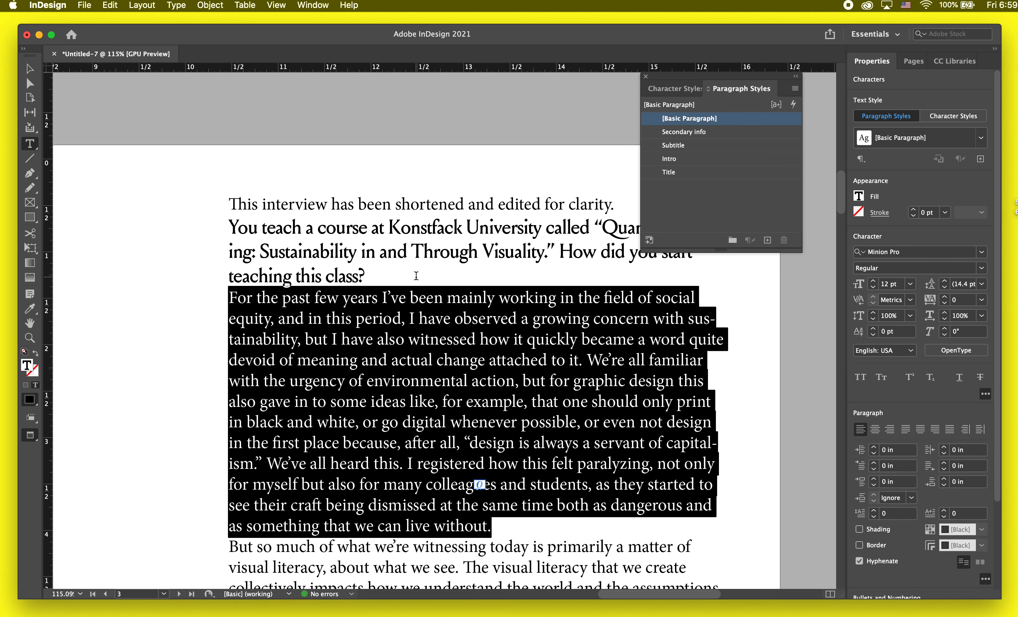
drag(742, 84, 787, 11)
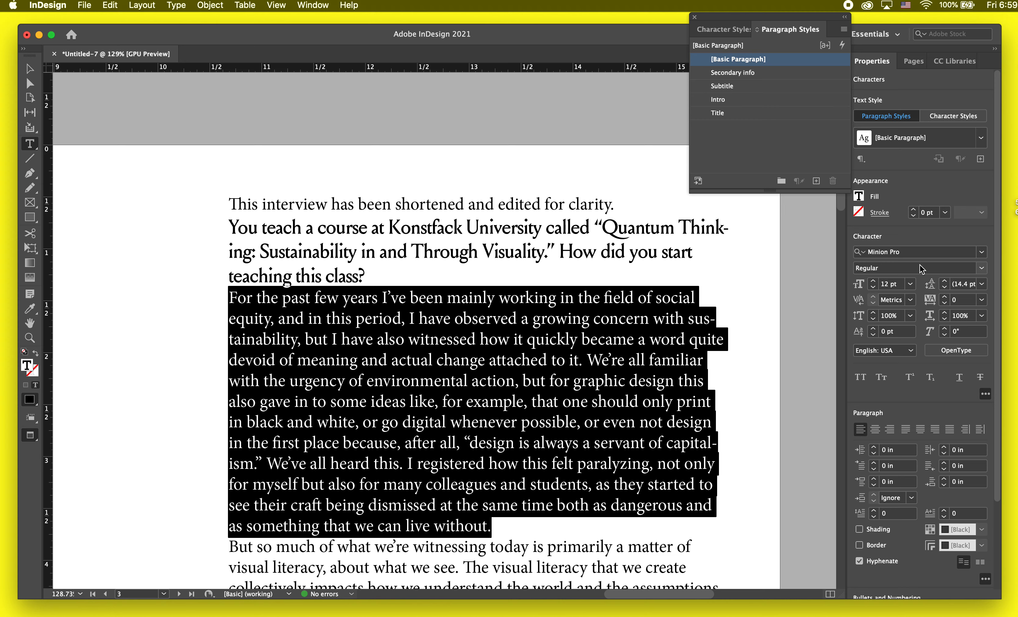
click(983, 252)
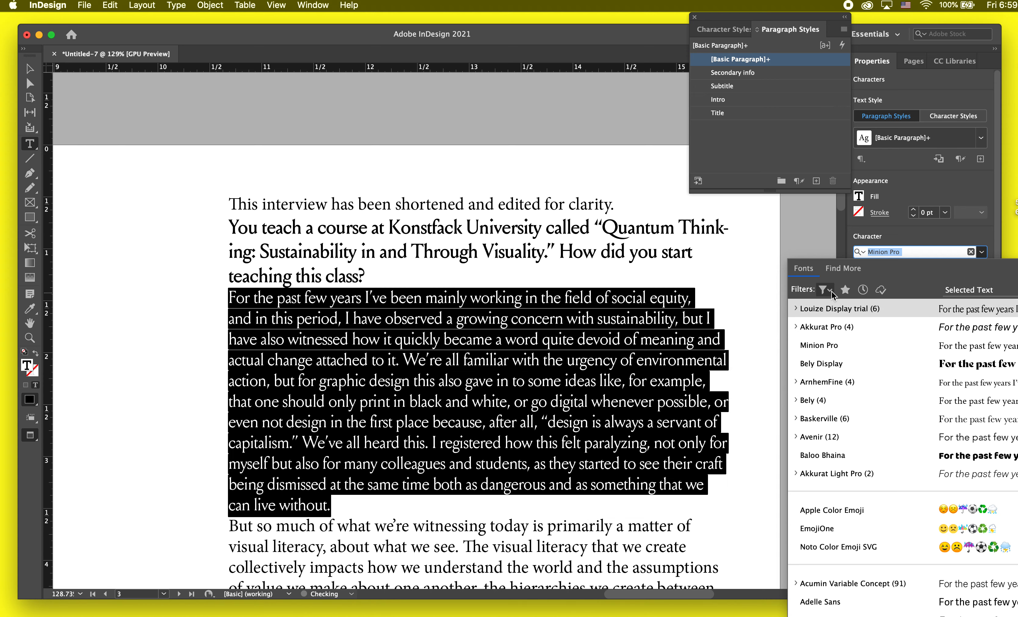
click(796, 327)
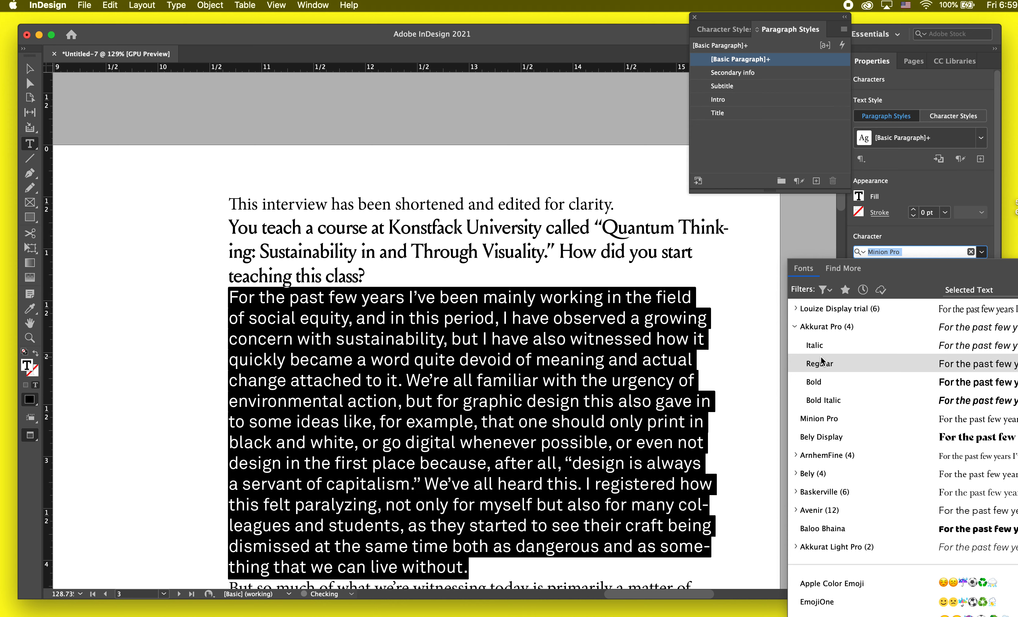
click(820, 363)
Step: Set the answer paragraph's font size to 10 pt and its leading to 15 pt
click(874, 288)
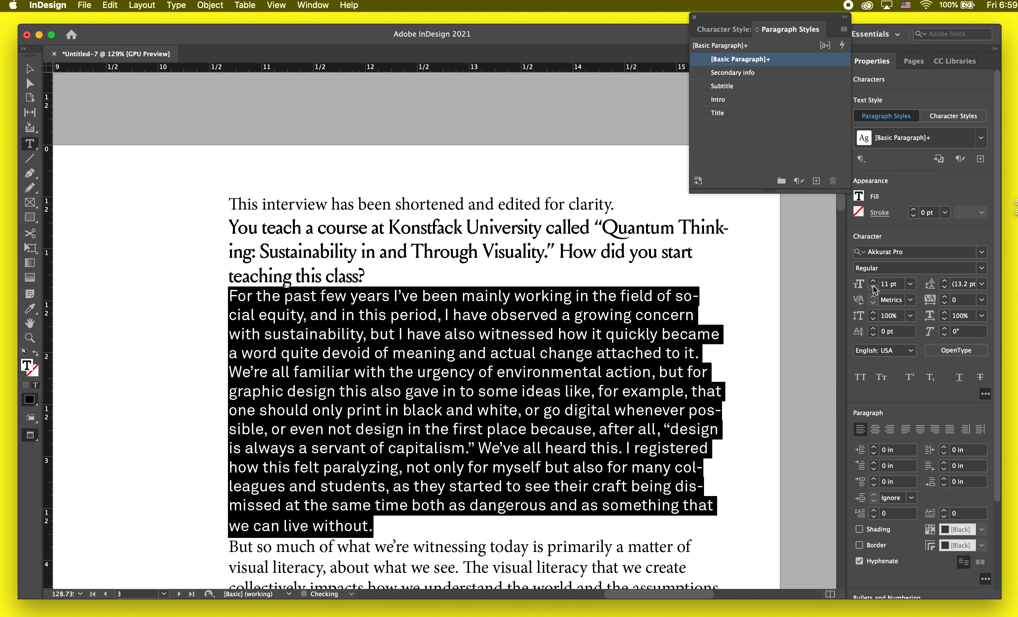
click(945, 283)
click(944, 282)
click(944, 282)
click(945, 288)
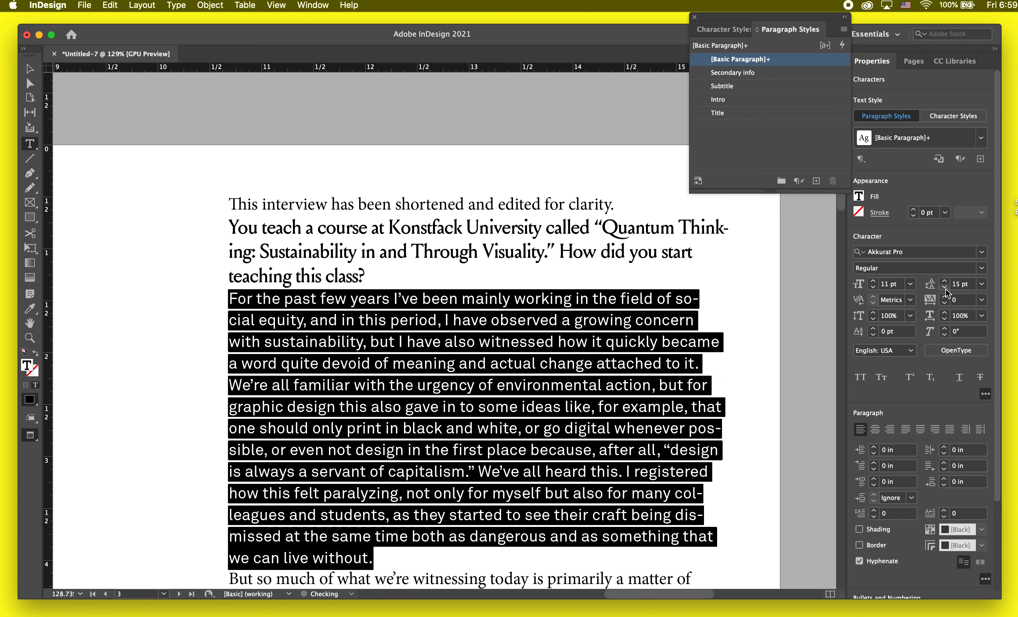
click(874, 287)
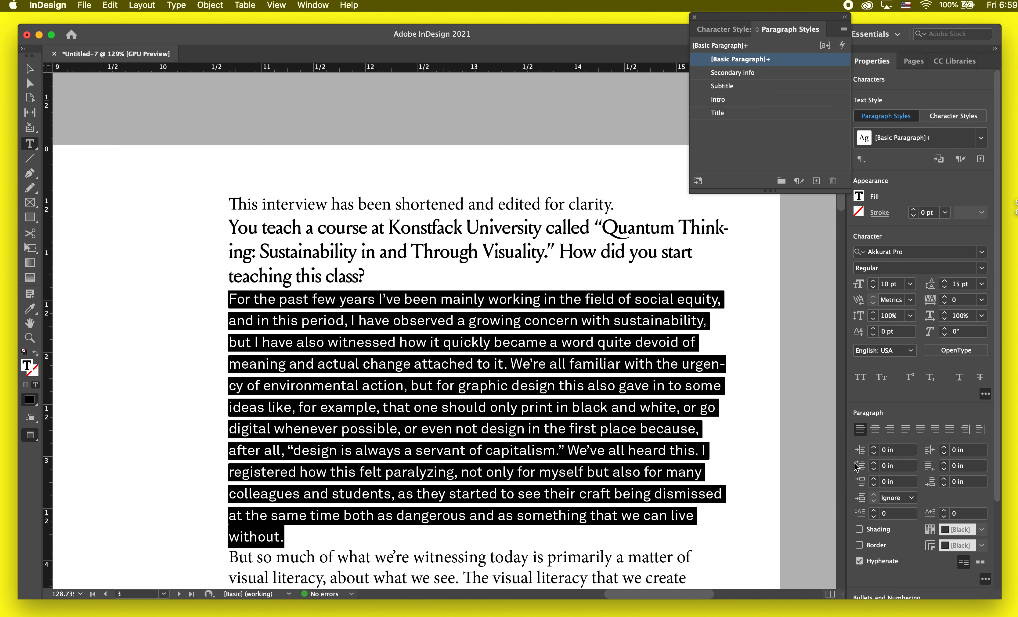
Step: Give the answer paragraph a left indent of 0.5 in
click(874, 447)
click(874, 447)
click(874, 448)
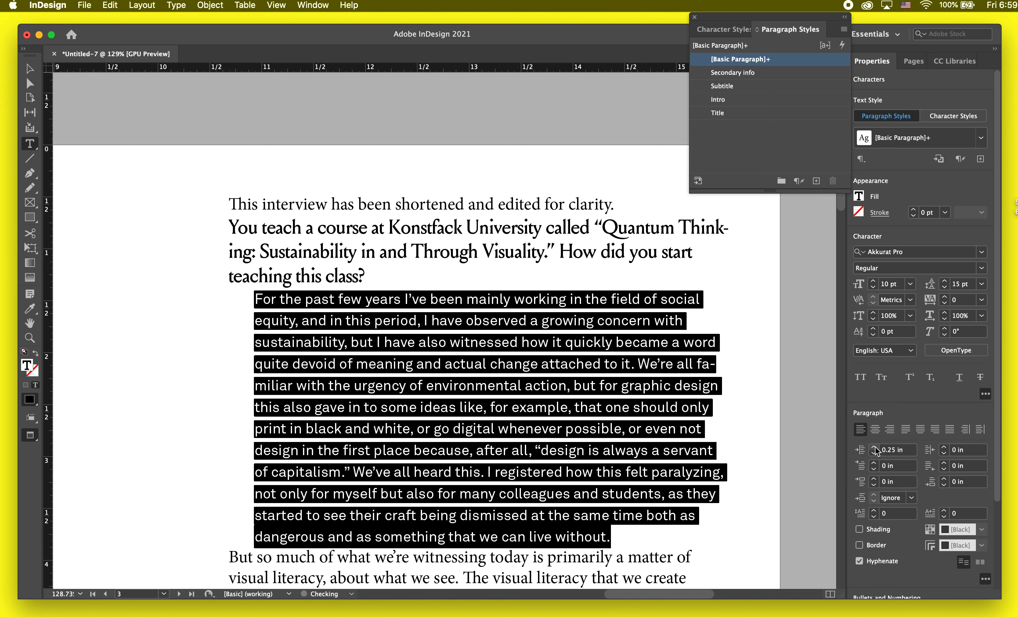
click(874, 447)
click(874, 447)
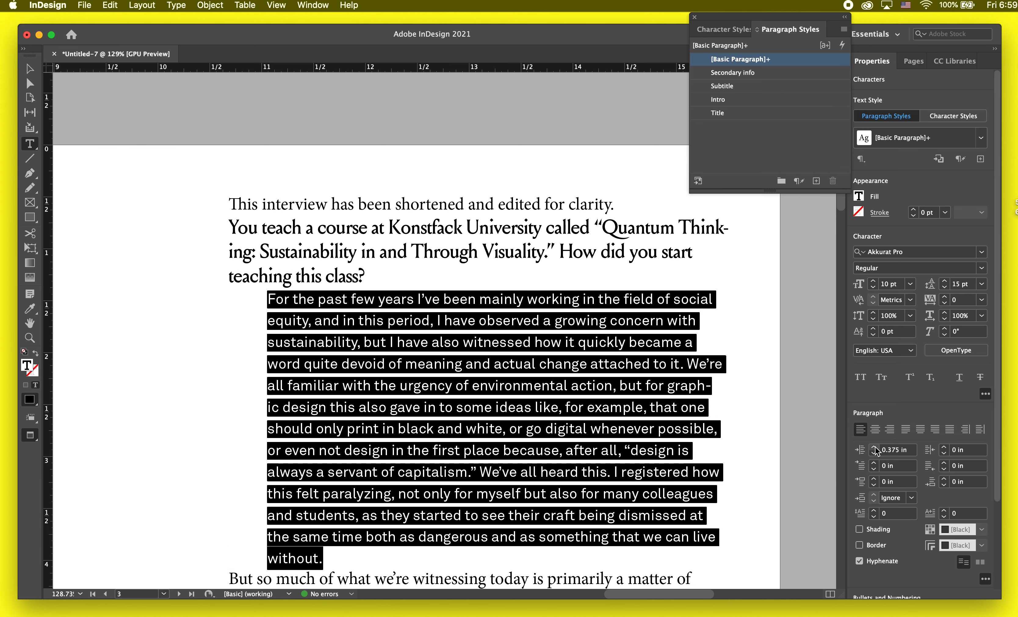
click(874, 447)
click(874, 447)
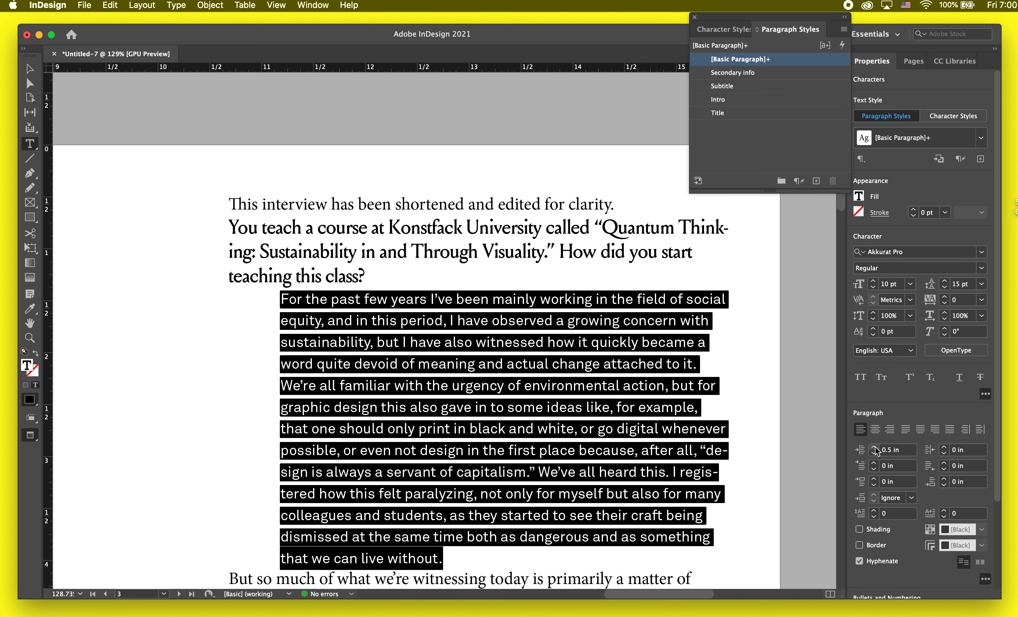
Step: Reduce the answer paragraph's left indent to 0.375 in and deselect the text
click(599, 477)
scroll(599, 477, down, 2)
drag(473, 543, 343, 334)
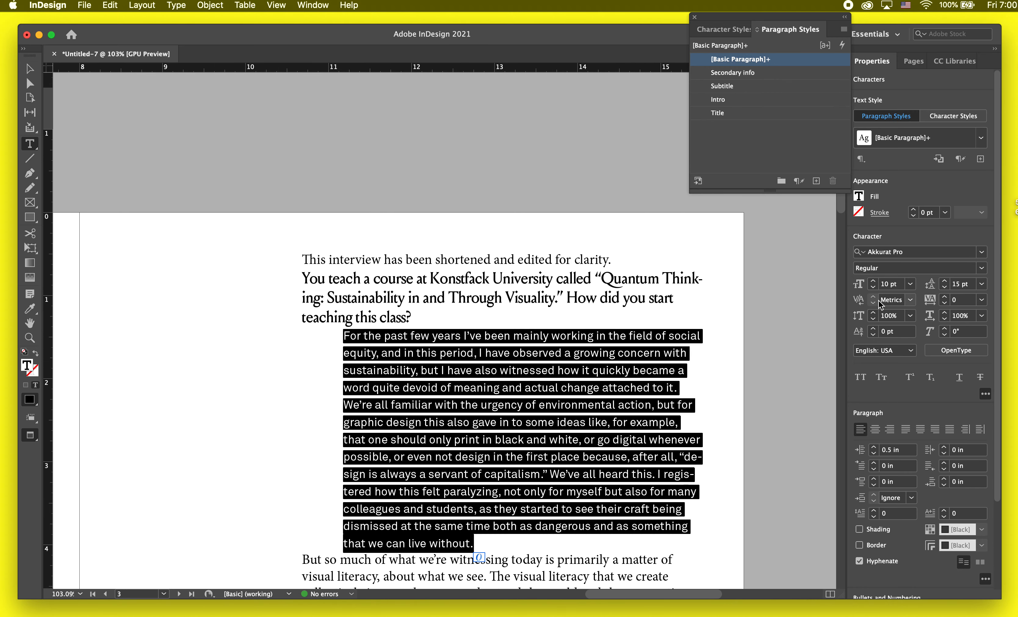
click(874, 453)
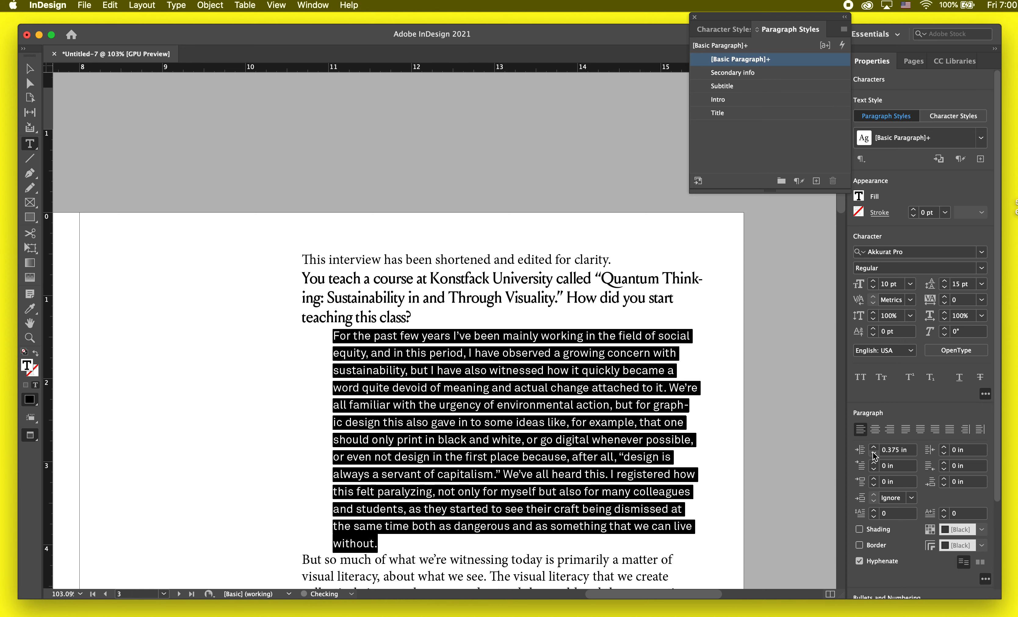
click(535, 422)
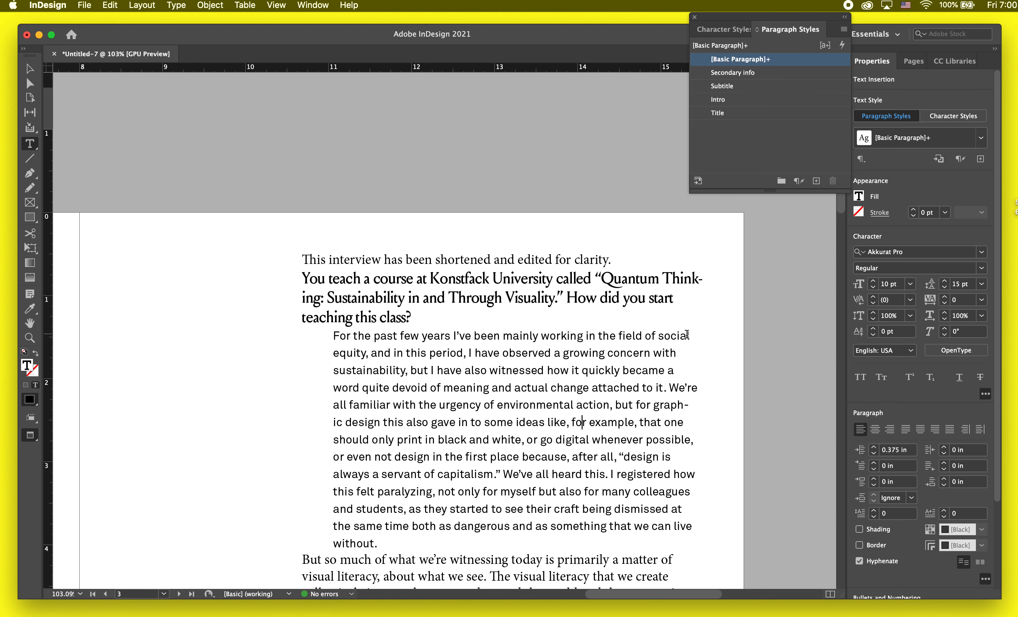
Step: Set the answer paragraph's right indent to 0.375 in and its space before to 0.0625 in
drag(687, 335, 671, 510)
click(947, 449)
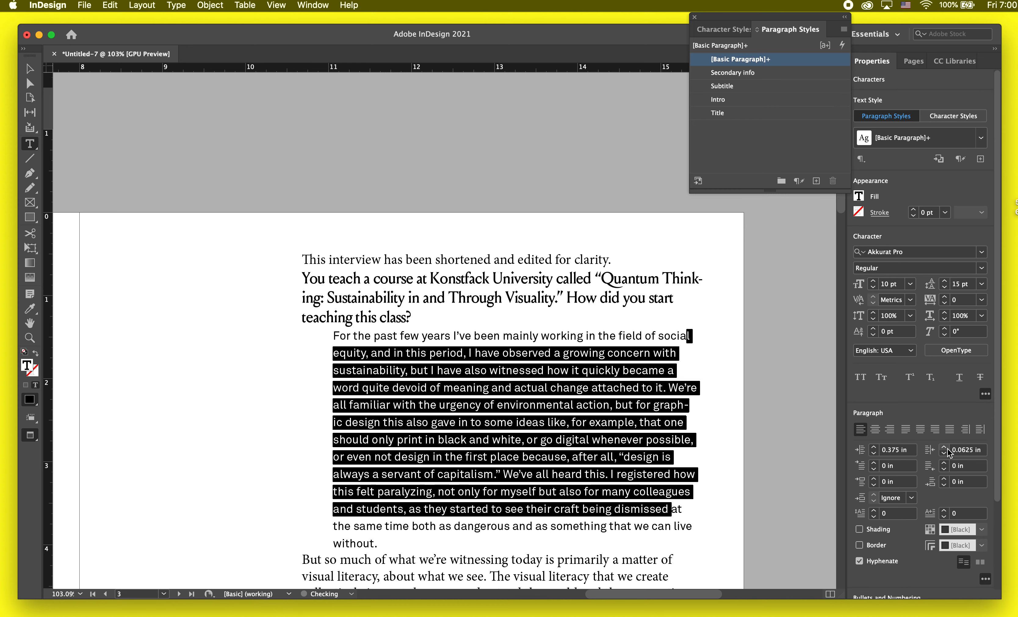
click(944, 447)
click(944, 447)
click(944, 447)
click(946, 447)
click(946, 448)
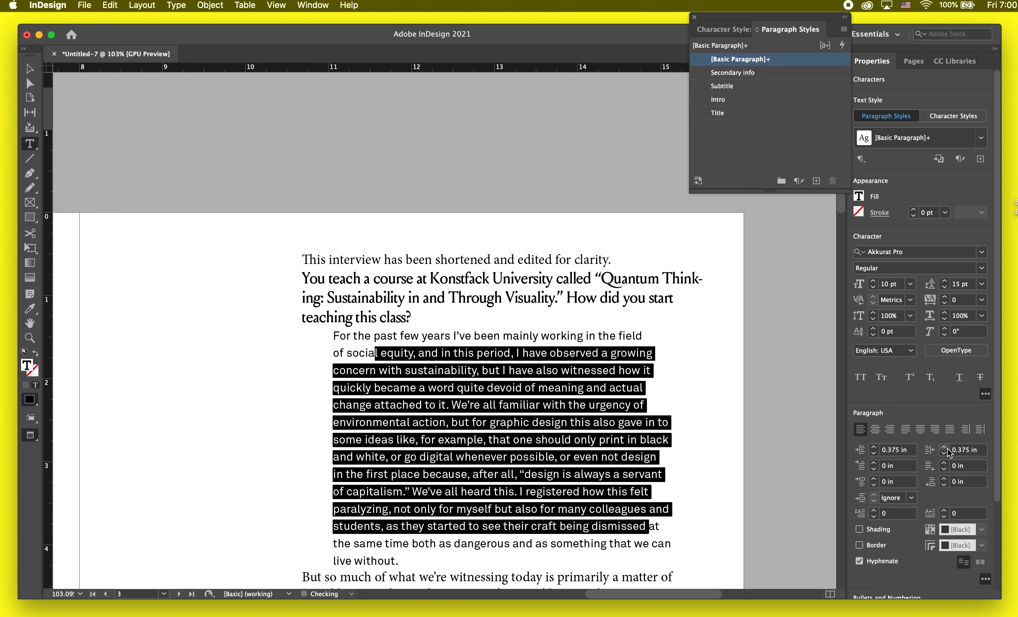
click(564, 493)
scroll(563, 493, down, 2)
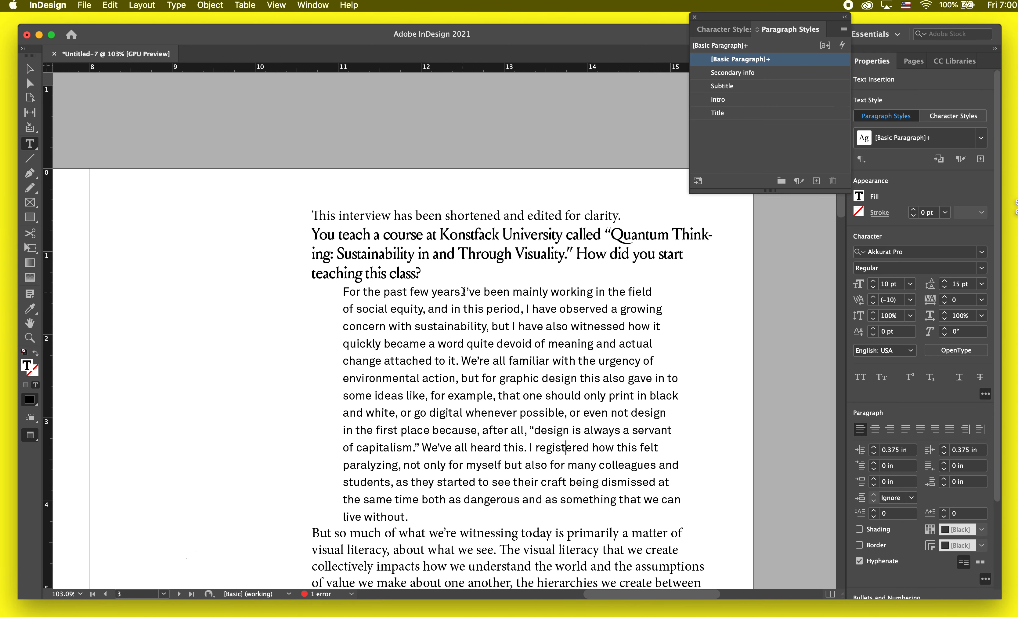
click(463, 292)
click(874, 478)
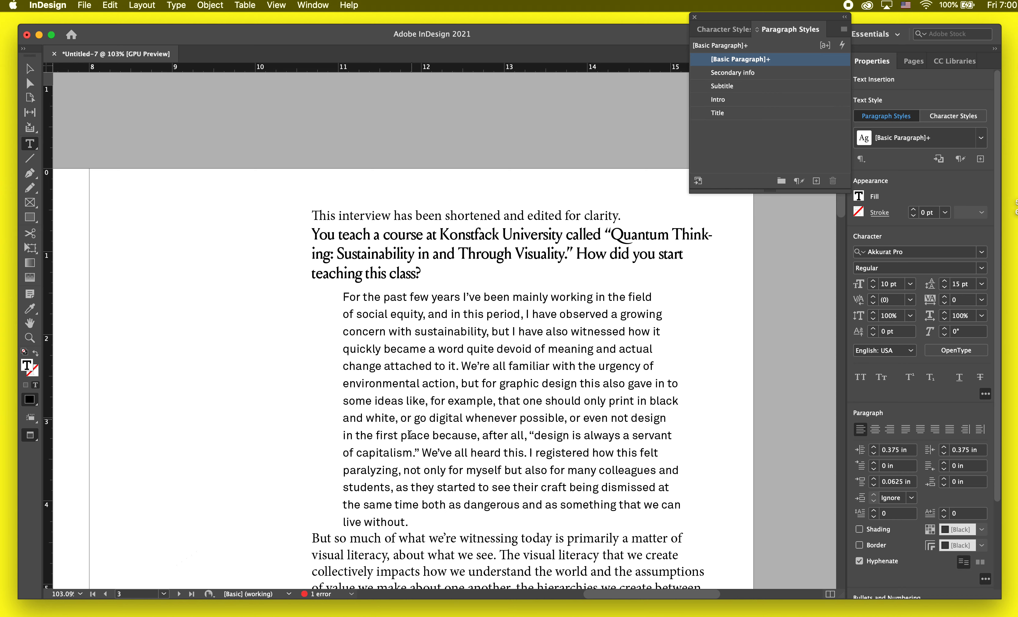
Step: Turn off hyphenation for the question paragraph and create a paragraph style named Question from it
click(682, 234)
click(865, 563)
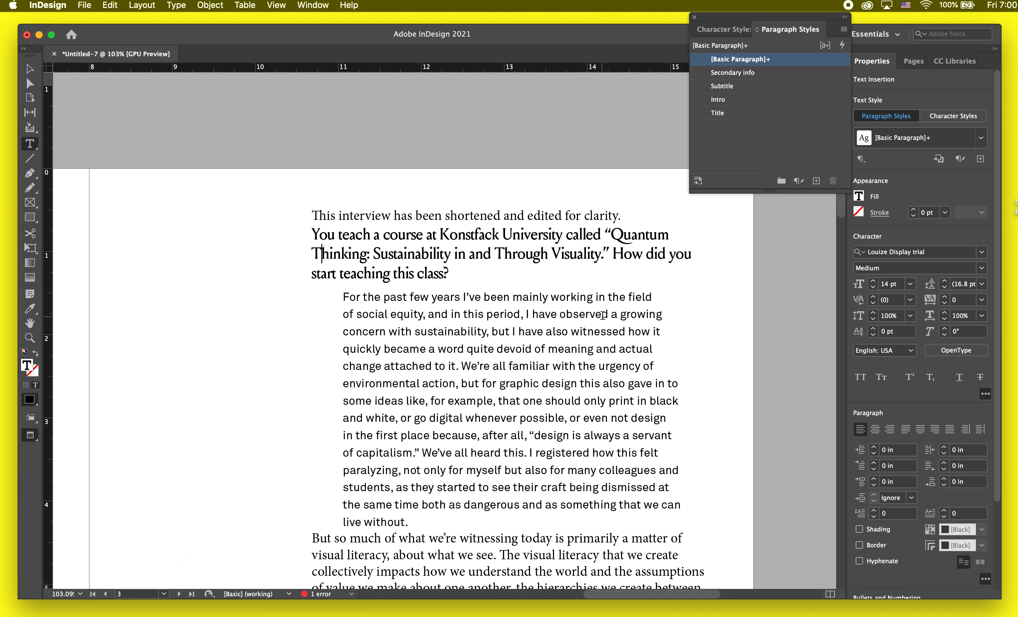
drag(466, 266, 315, 232)
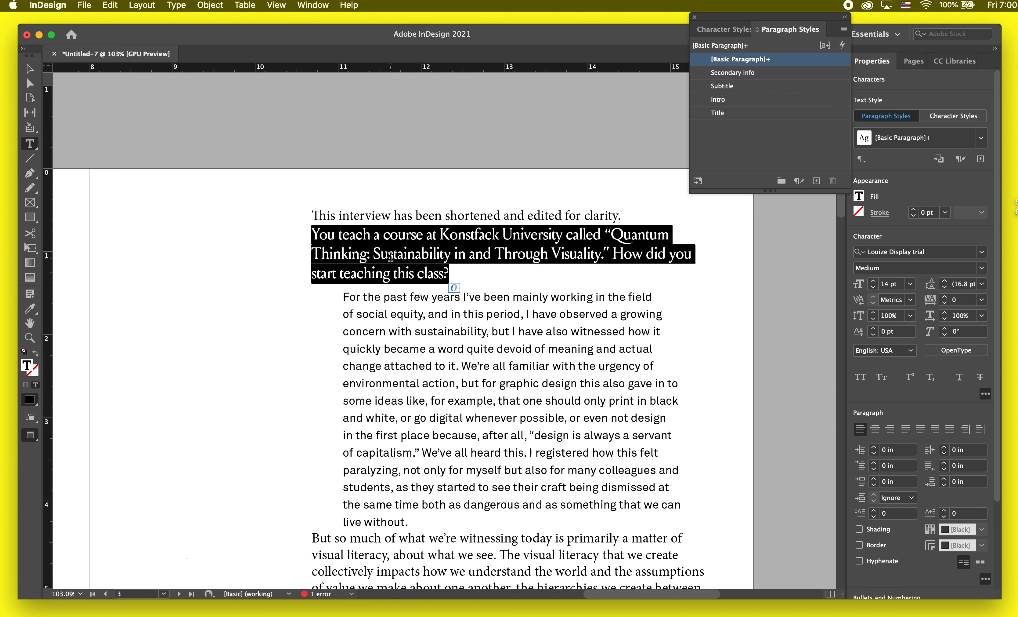
click(816, 180)
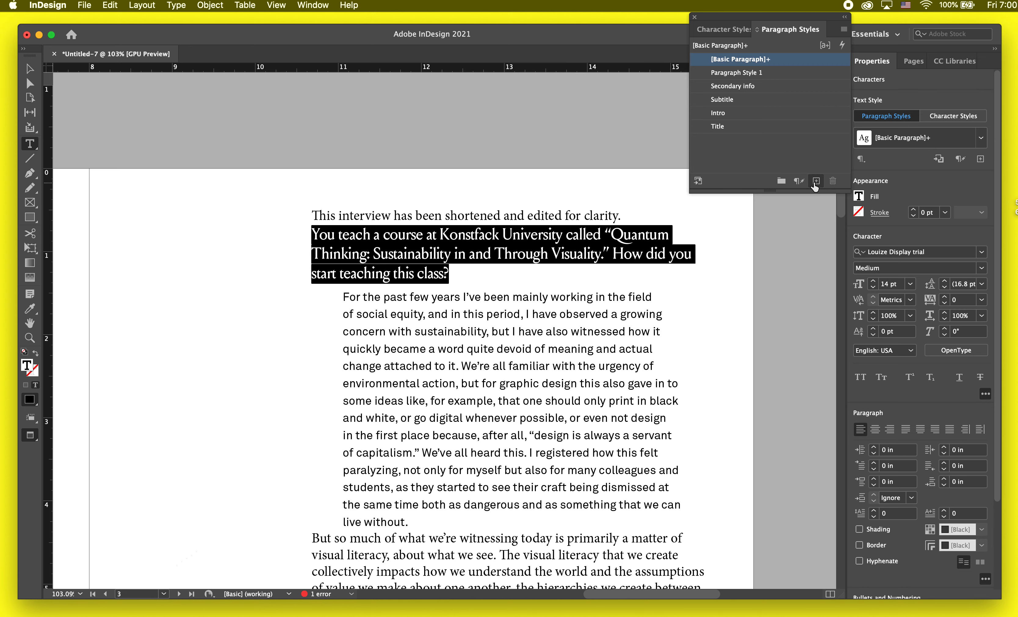
click(736, 74)
double_click(736, 76)
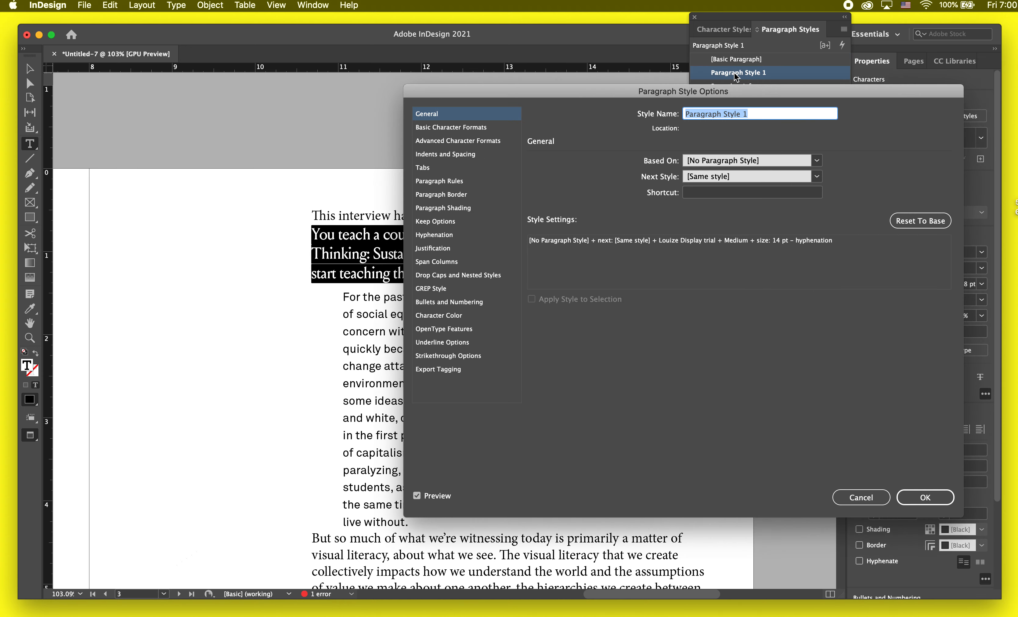
text(Question)
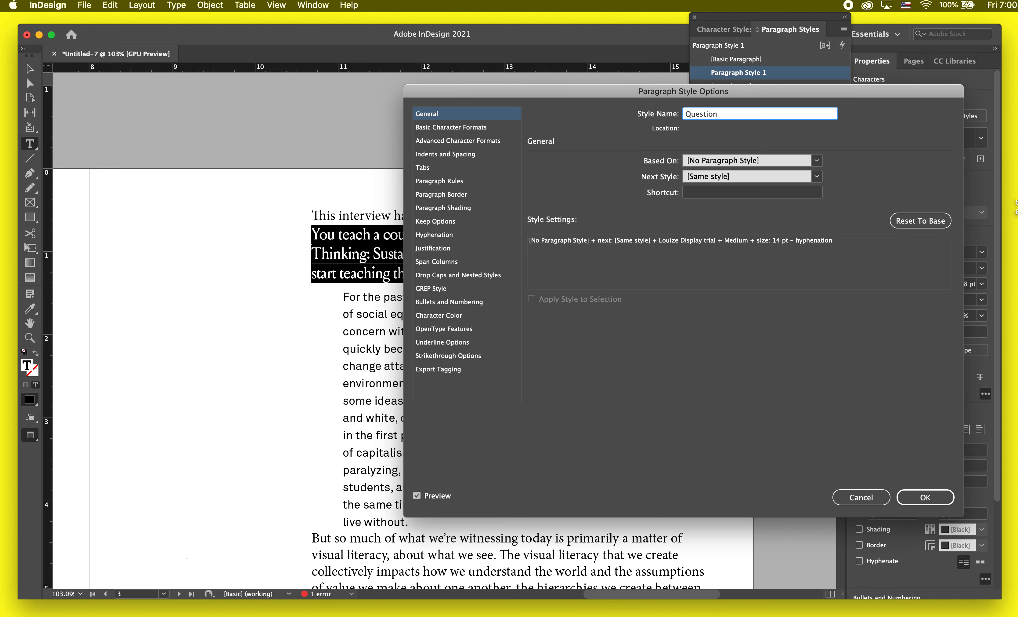
key(Return)
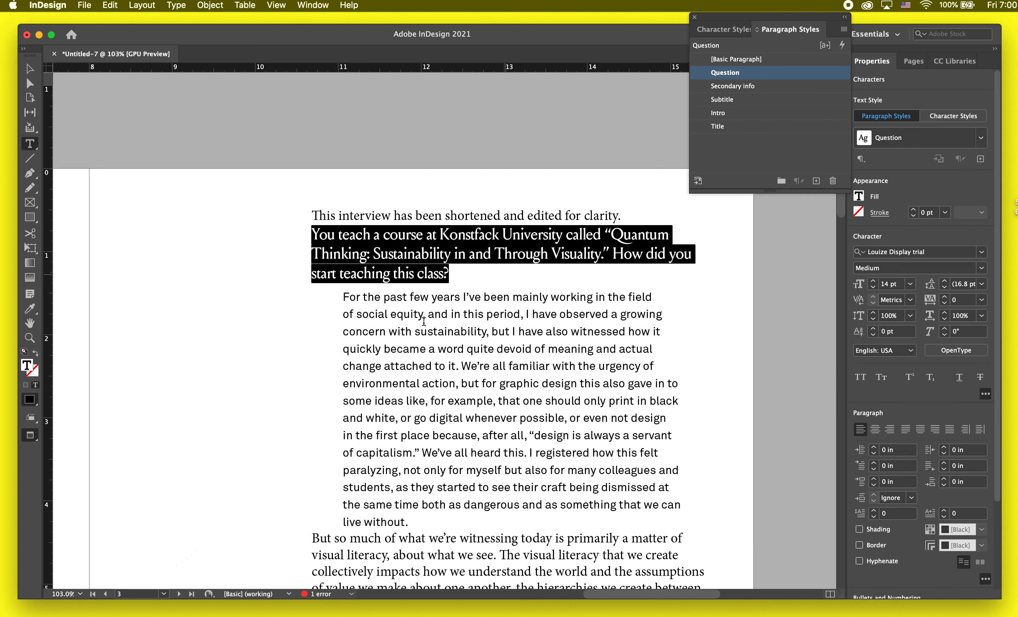
Step: Create a paragraph style named Answer from the formatted paragraph starting "For the past few years"
drag(346, 296, 411, 523)
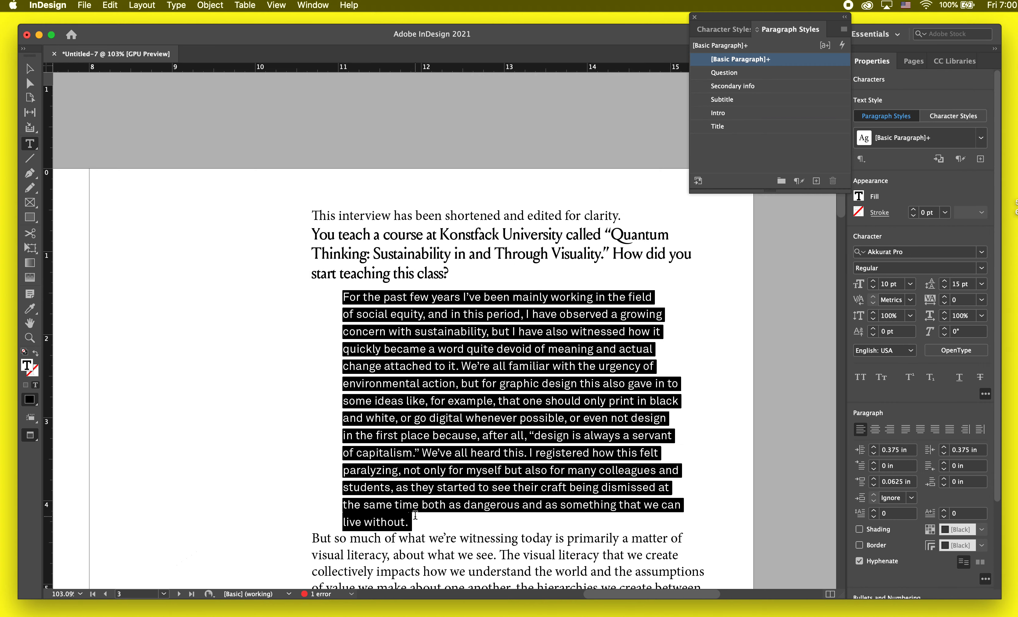
click(817, 181)
text(A)
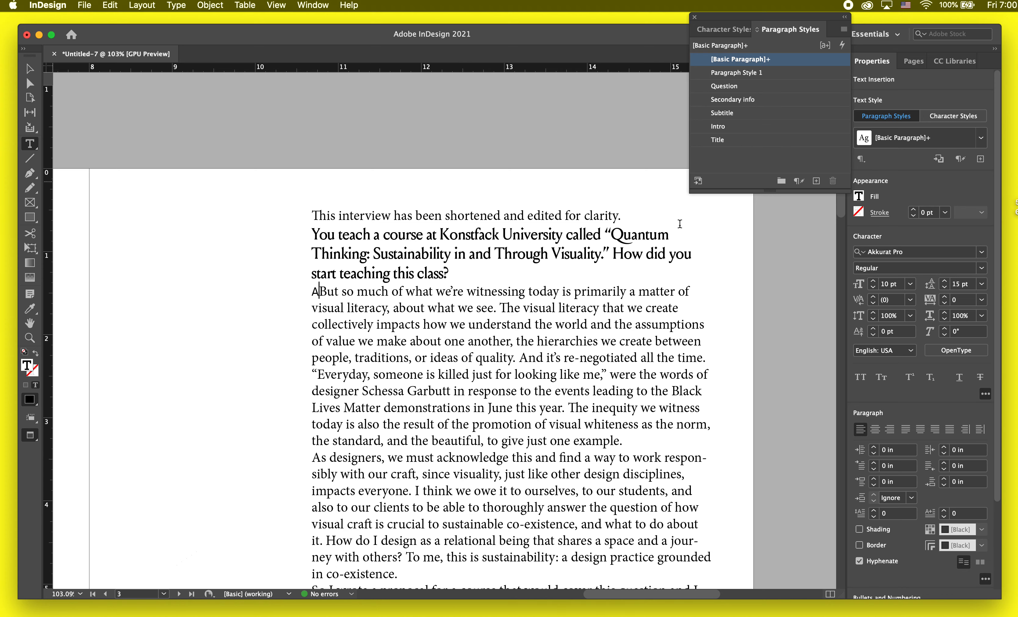
key(super+z)
click(817, 181)
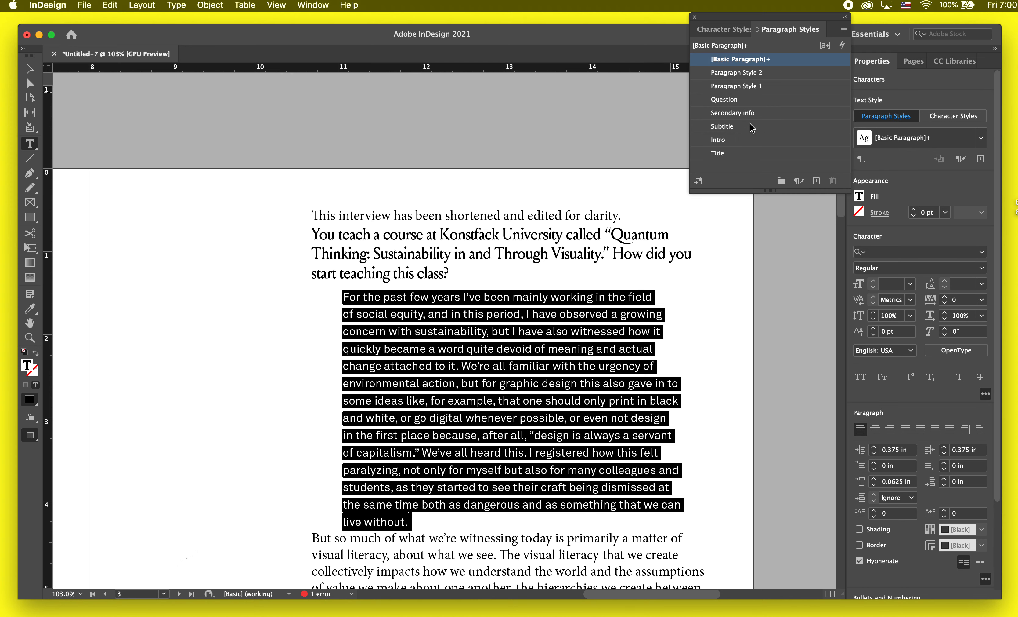
double_click(742, 74)
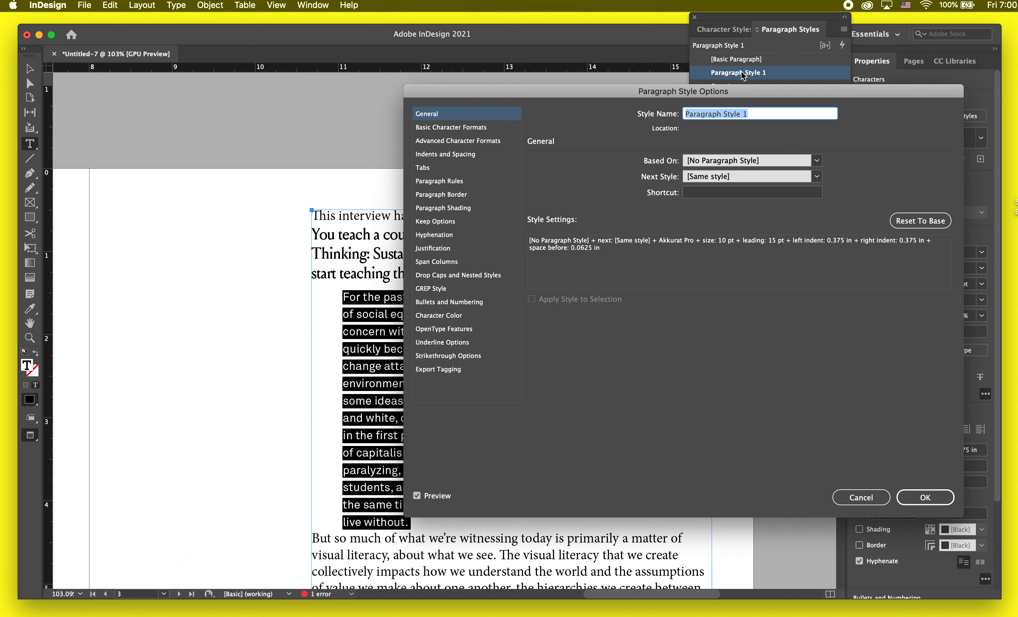
text(Answer)
key(Return)
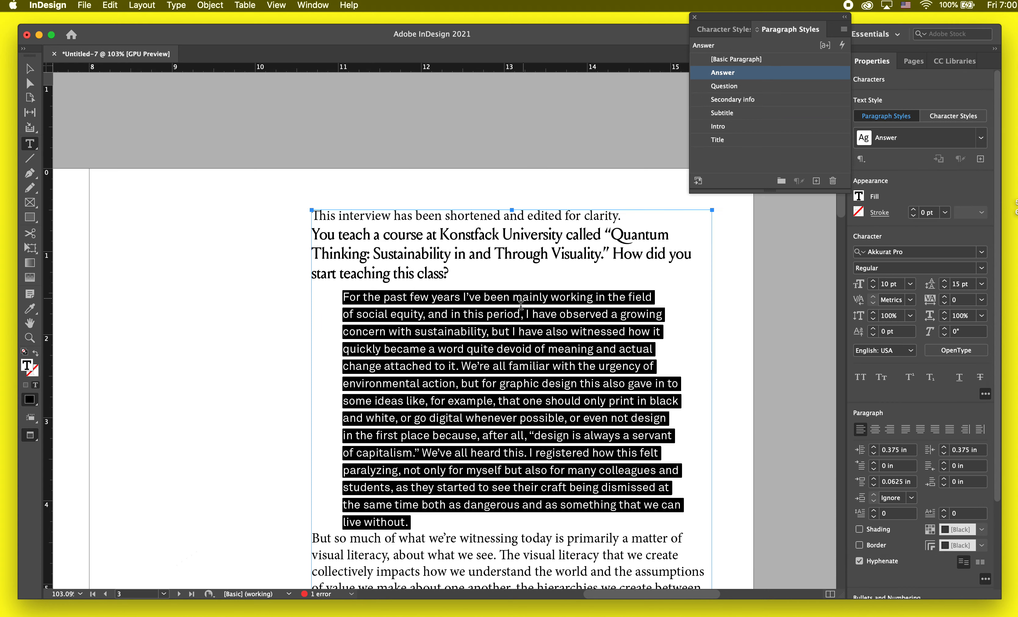
Step: Apply the Answer paragraph style to the paragraph starting "But so much of what we're witnessing today"
scroll(583, 354, down, 5)
double_click(583, 356)
double_click(583, 355)
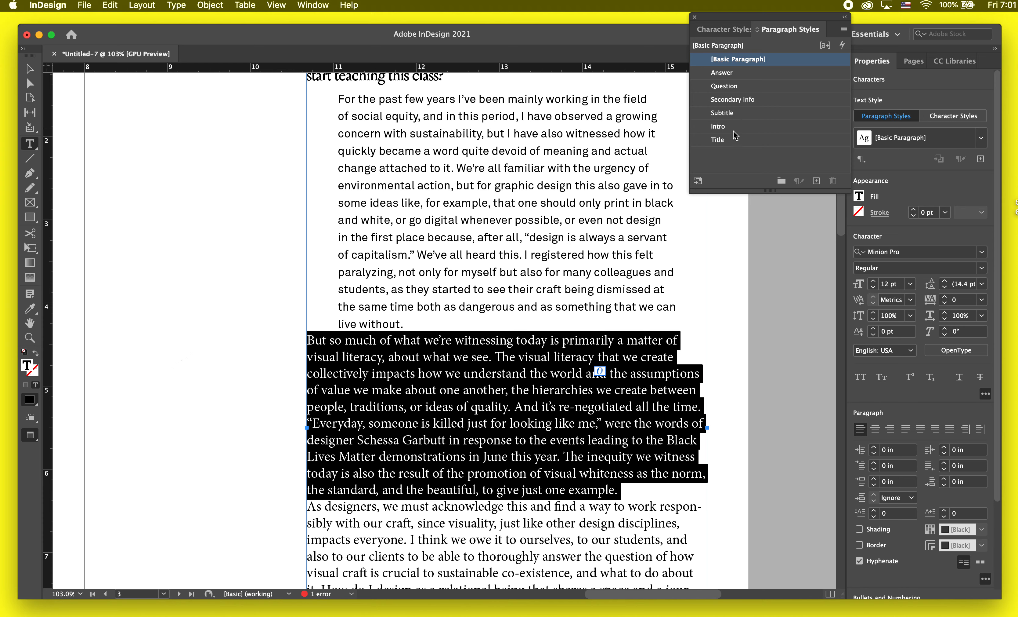
click(723, 72)
scroll(498, 374, down, 3)
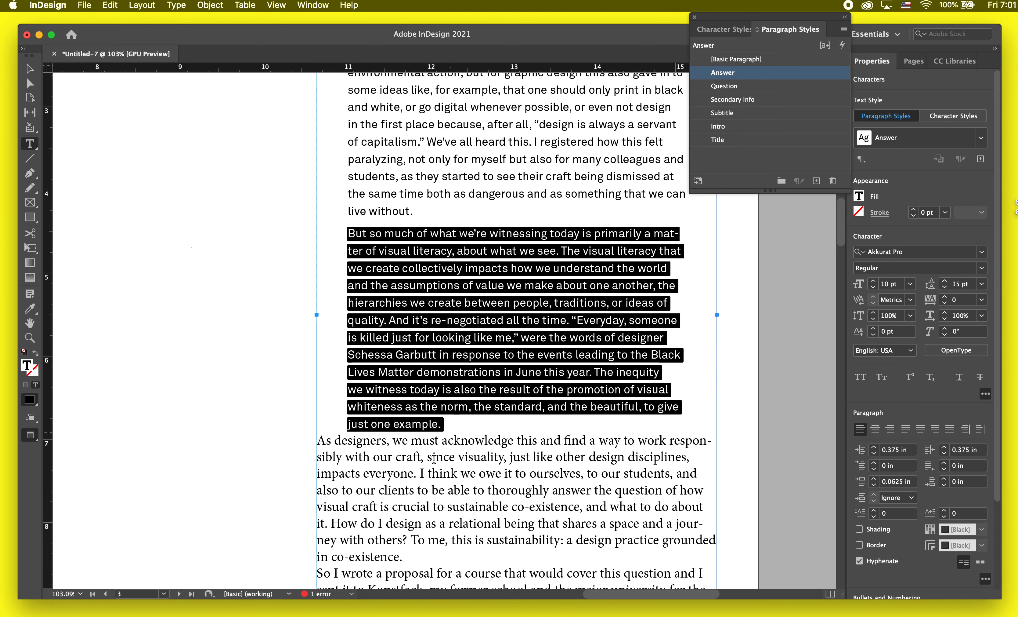
Step: Apply the Answer paragraph style to the paragraph starting "As designers, we must acknowledge this"
double_click(428, 471)
double_click(429, 471)
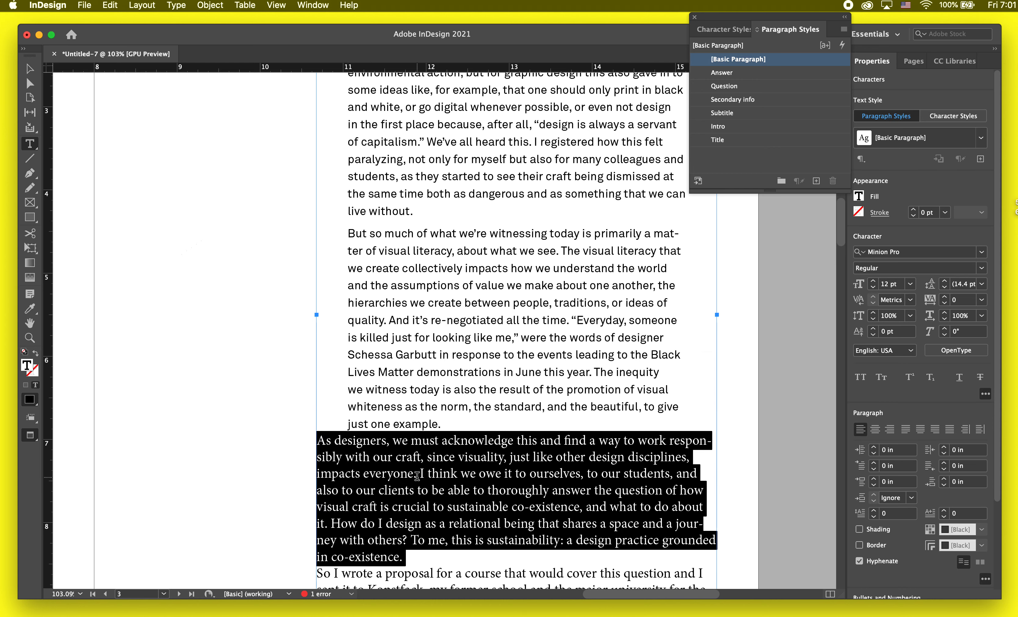
scroll(419, 474, down, 3)
scroll(417, 476, down, 2)
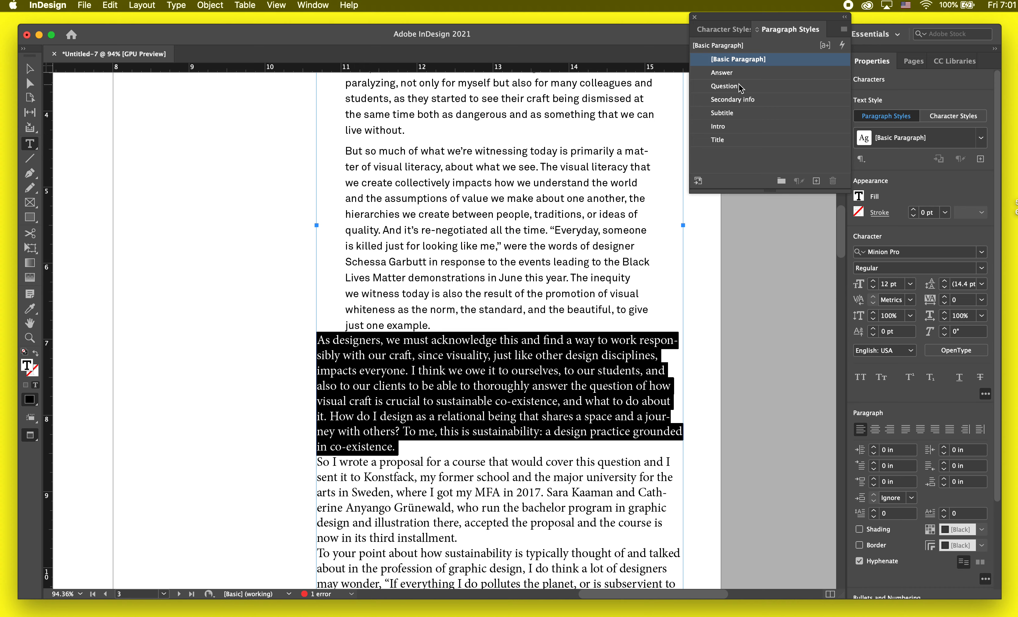
click(723, 72)
Step: Try the Question style on the paragraph starting "As designers" and switch it back to Answer
scroll(458, 380, down, 2)
double_click(457, 409)
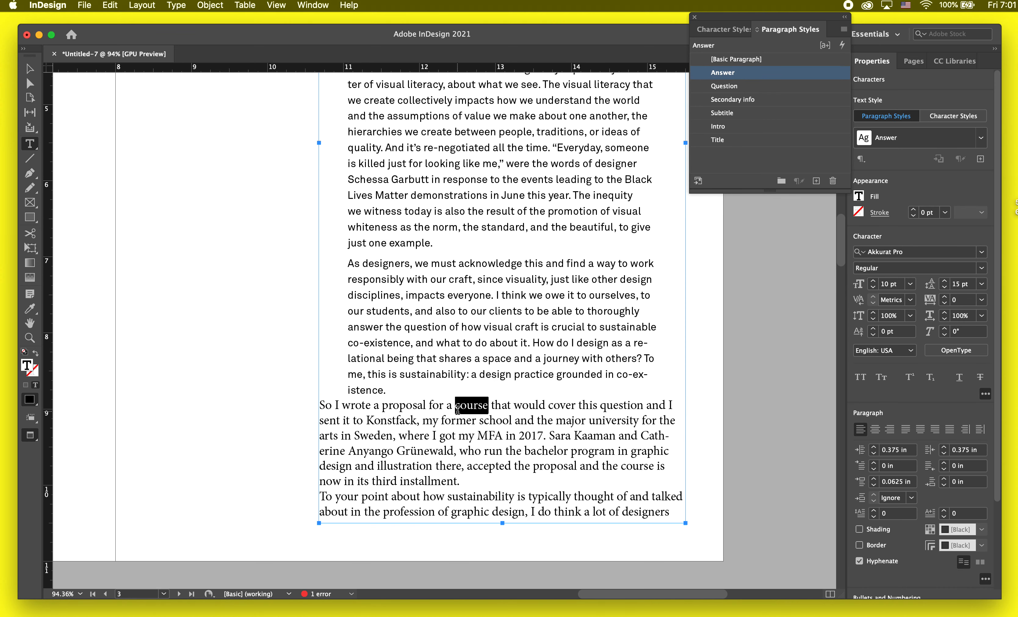
click(457, 409)
click(457, 410)
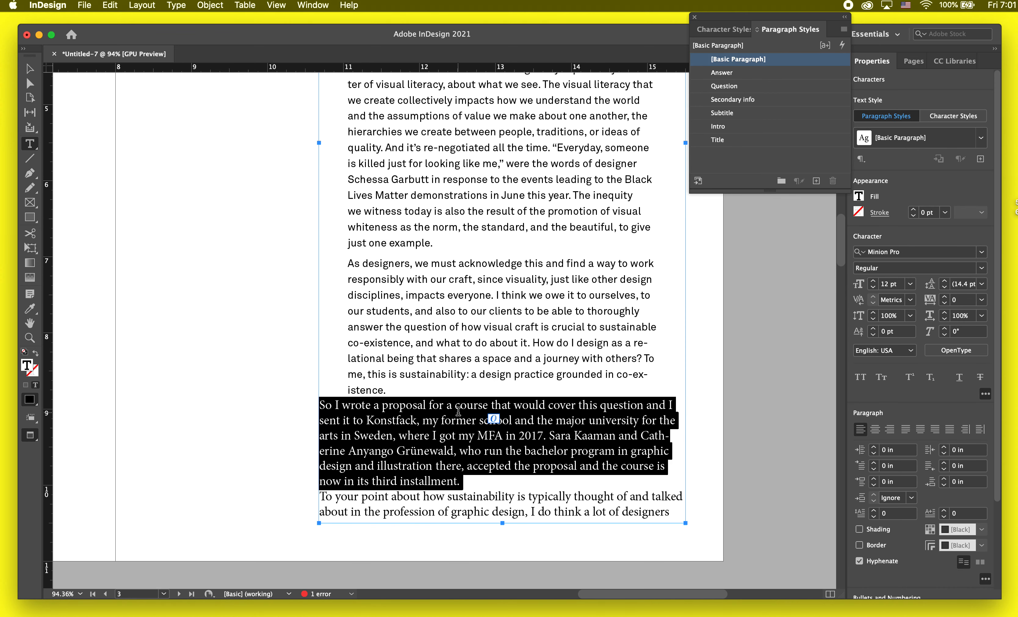
click(494, 333)
triple_click(494, 332)
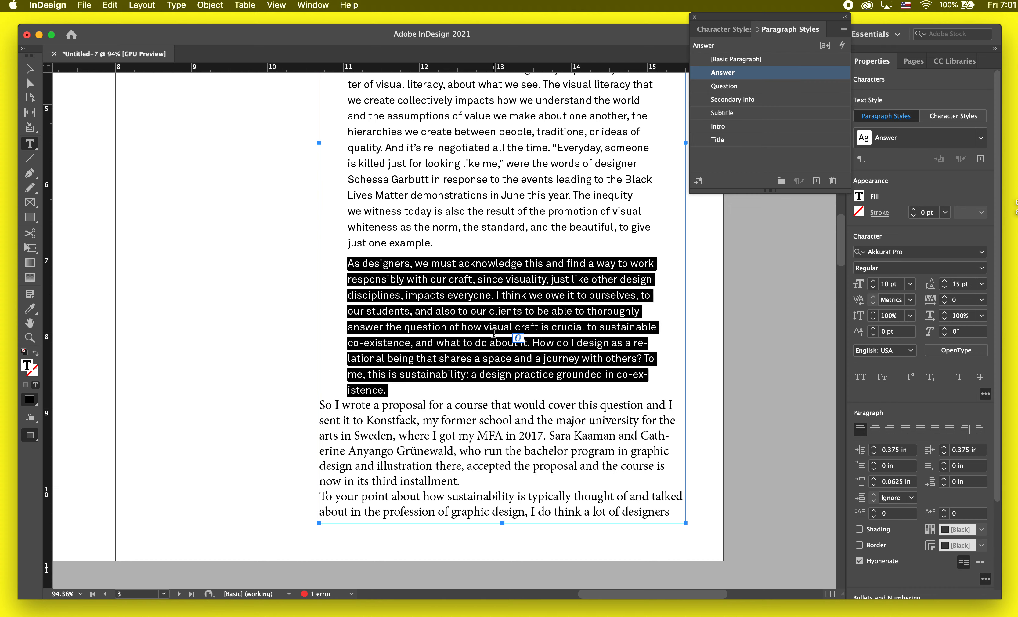
scroll(494, 333, up, 2)
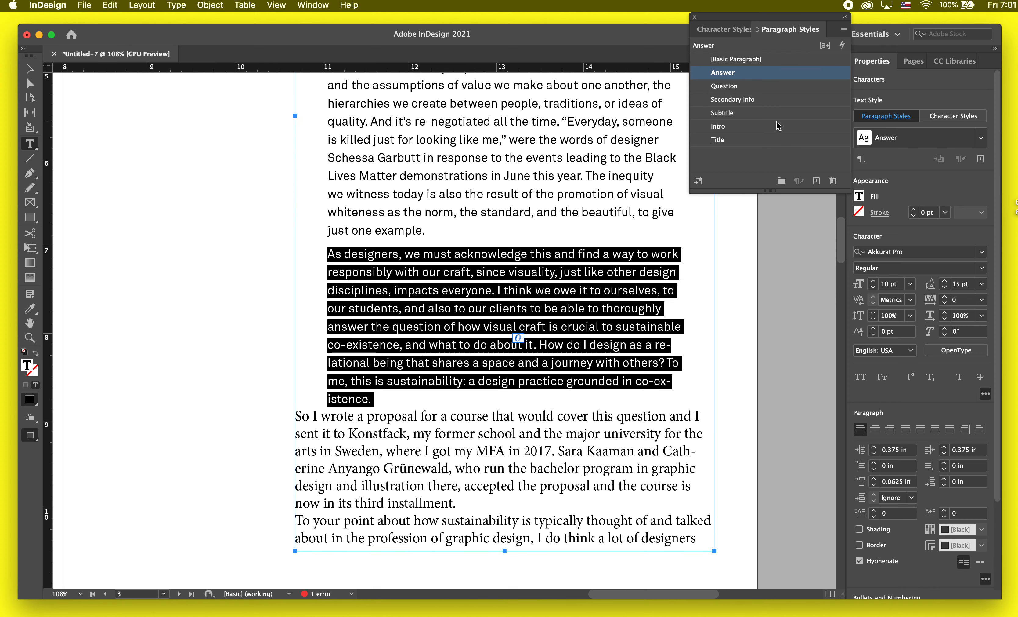
click(765, 88)
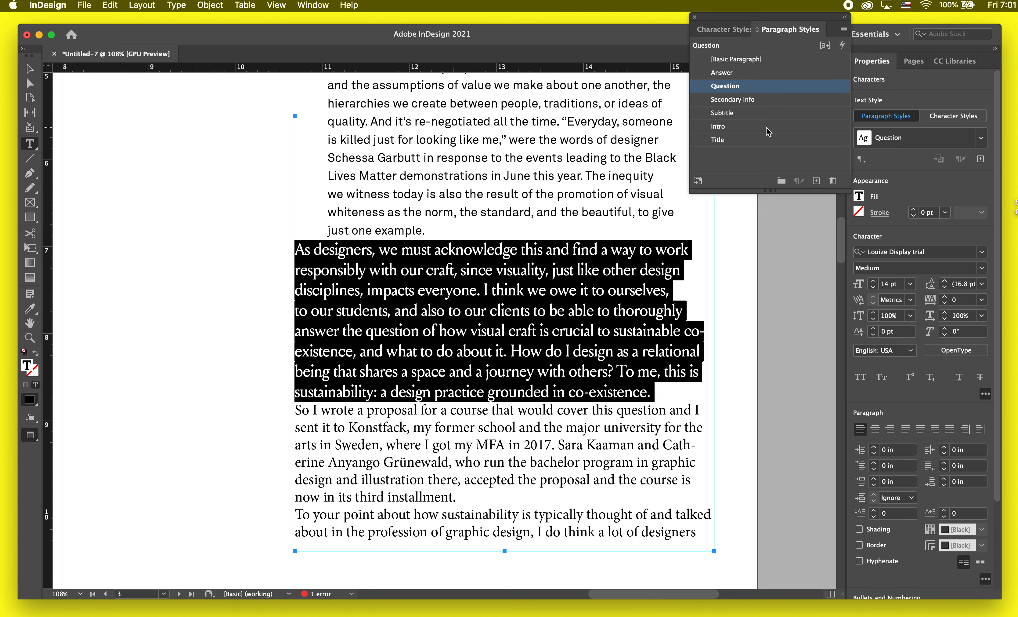
click(760, 73)
Step: Apply the Answer paragraph style to the paragraph starting "So I wrote a proposal for a course"
triple_click(479, 436)
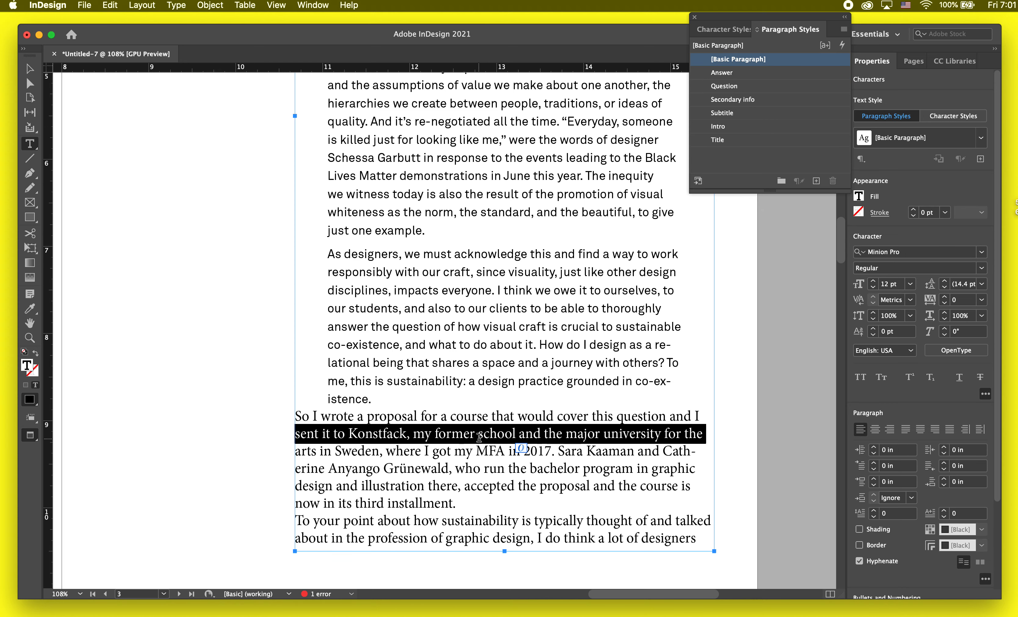
click(478, 436)
click(737, 73)
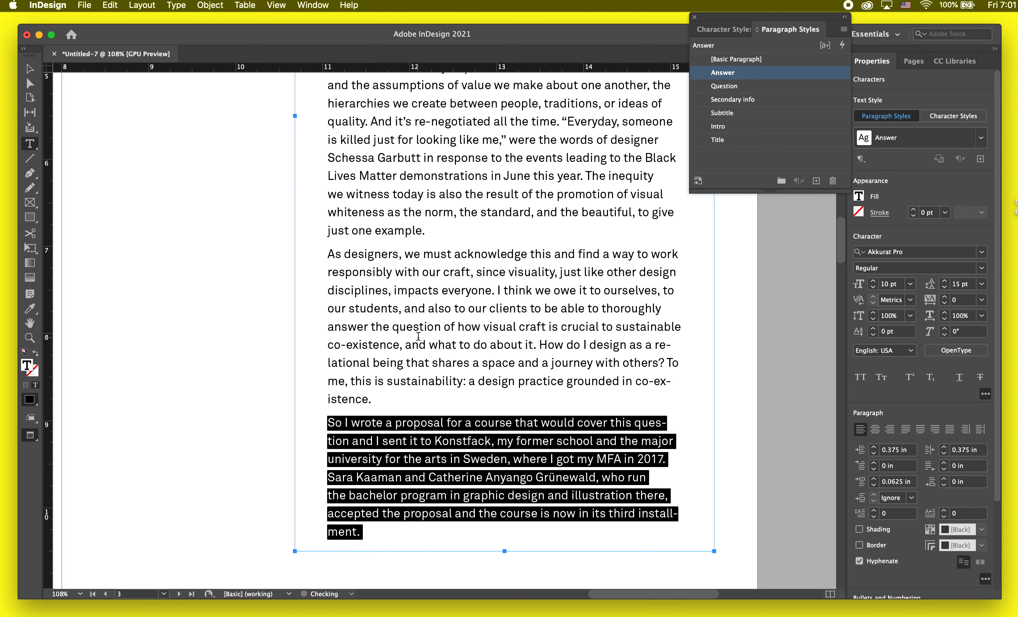
Step: Leave text editing and review the overall look of the styled question and answers on the page
key(super+minus)
key(super+minus)
key(Escape)
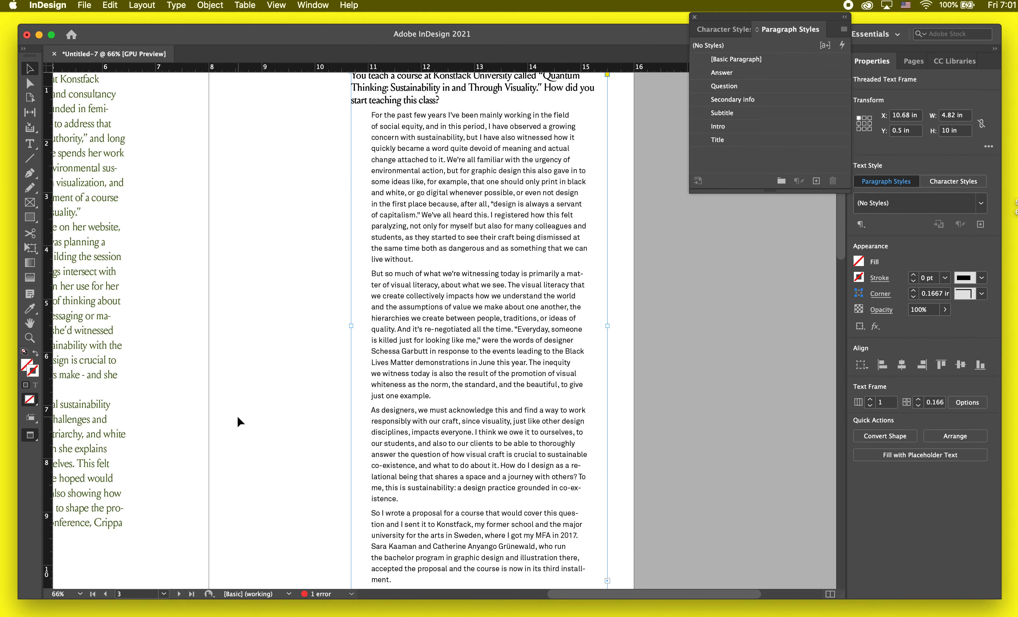
click(237, 416)
scroll(237, 416, down, 5)
scroll(237, 417, left, 3)
scroll(237, 416, up, 3)
scroll(238, 416, up, 3)
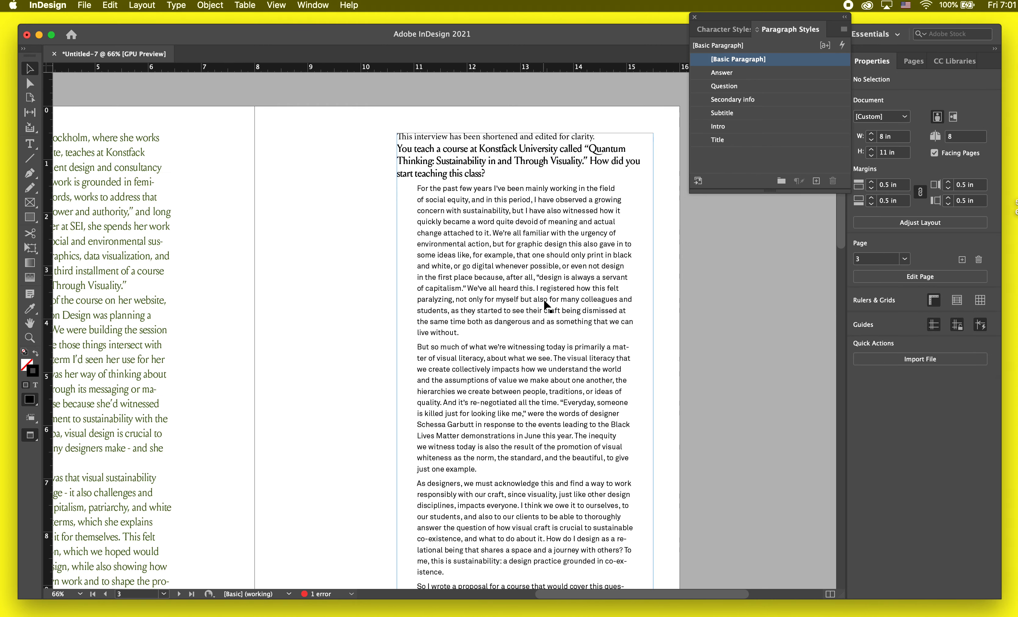
scroll(508, 413, right, 2)
scroll(508, 413, down, 1)
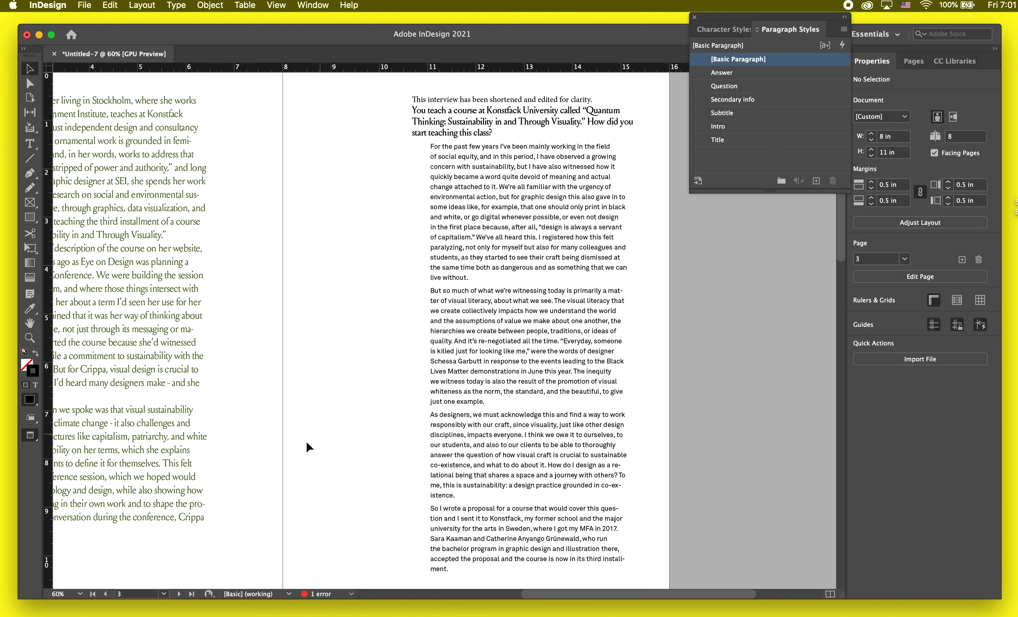
Step: Turn off preview mode and enlarge the interview text frame to about 5.6 in wide and 10.5 in high
click(525, 312)
key(w)
key(w)
key(w)
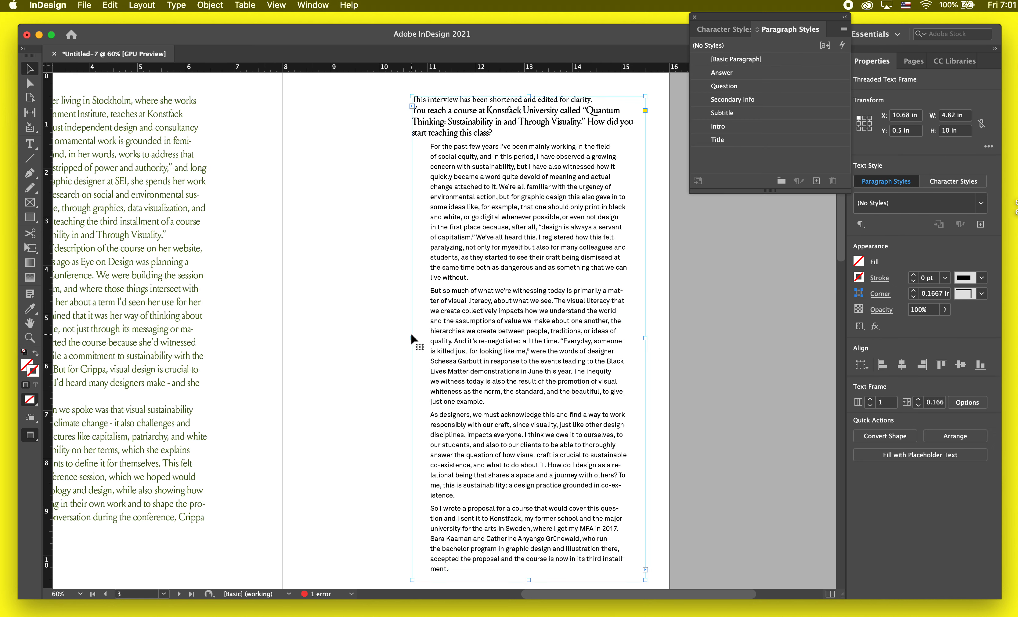
drag(412, 338, 375, 338)
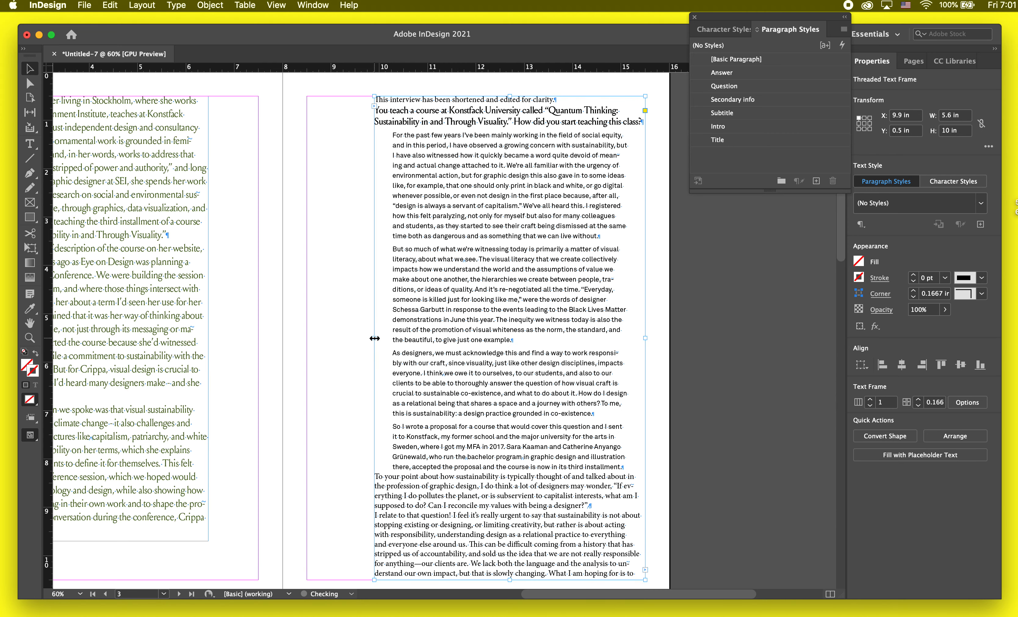
scroll(473, 490, down, 2)
drag(507, 519, 508, 546)
Step: Try the Question style on the paragraph starting "To your point about how sustainability" and apply the Answer style to it instead
double_click(533, 458)
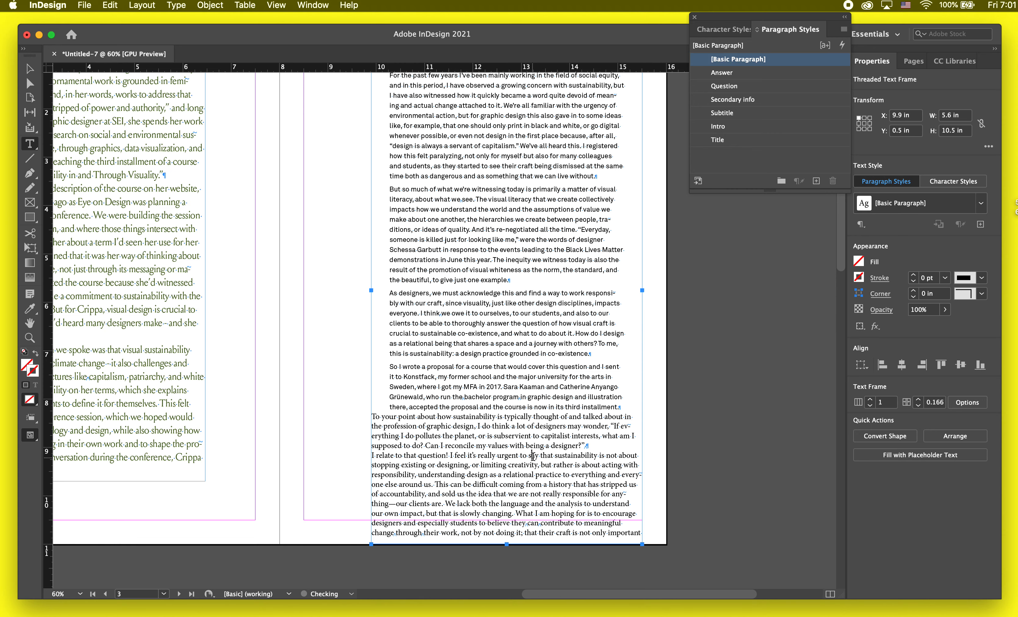
scroll(578, 453, up, 3)
triple_click(618, 444)
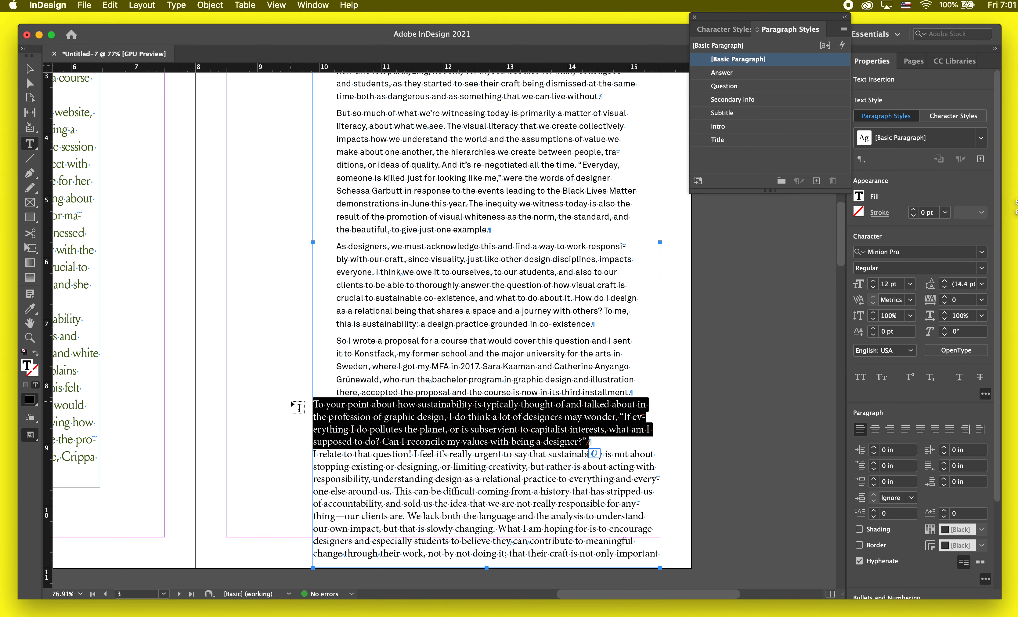
click(770, 85)
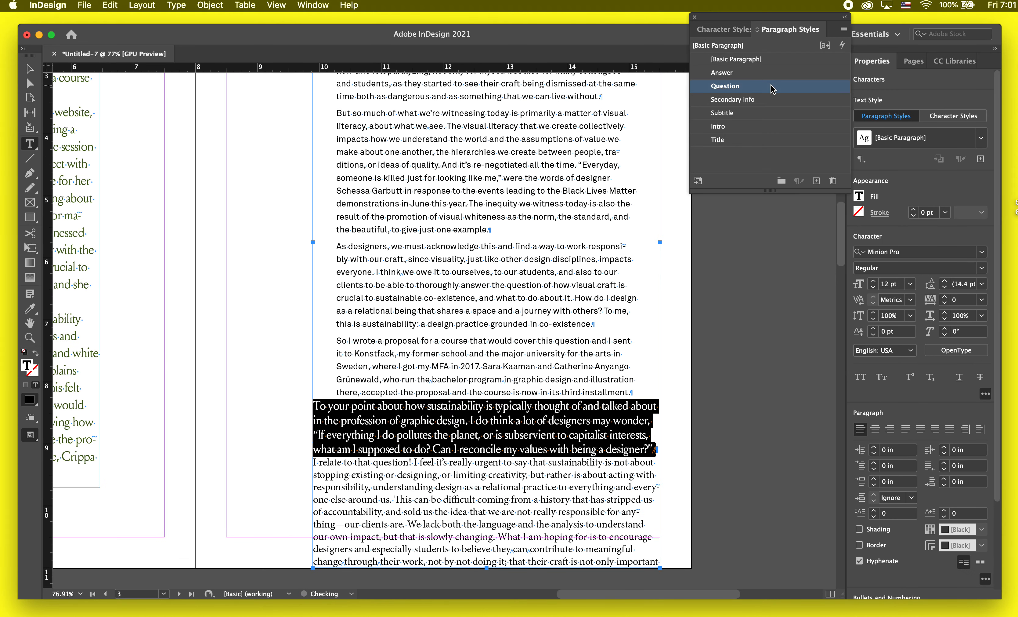
click(759, 74)
click(471, 274)
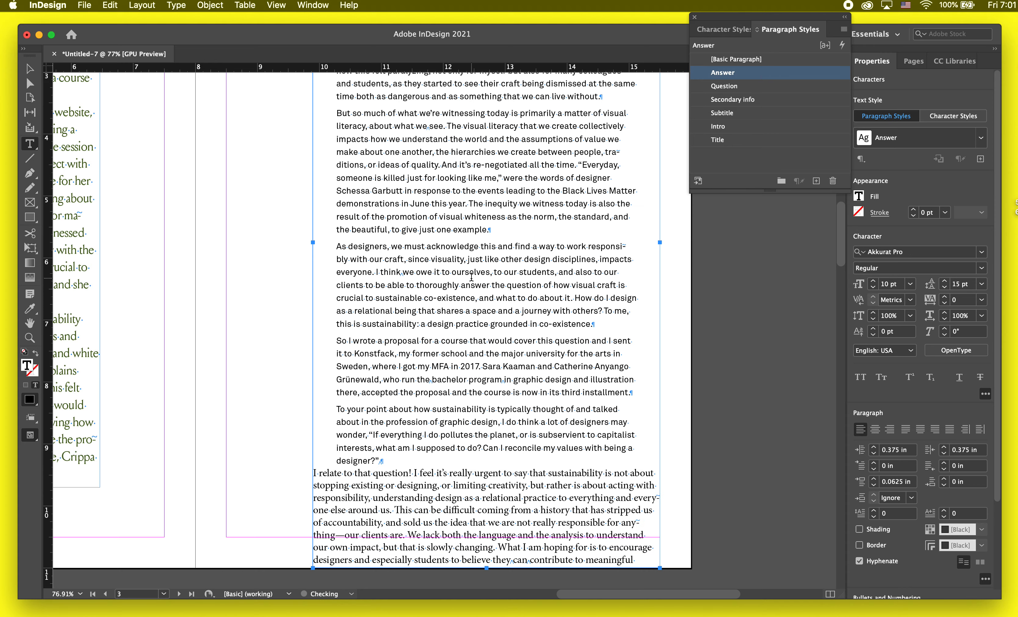
Step: Apply the Question style to the paragraph starting "To your point about how sustainability" and the Answer style to the one starting "I relate to that question!"
scroll(471, 276, up, 1)
scroll(480, 181, up, 3)
scroll(484, 175, up, 2)
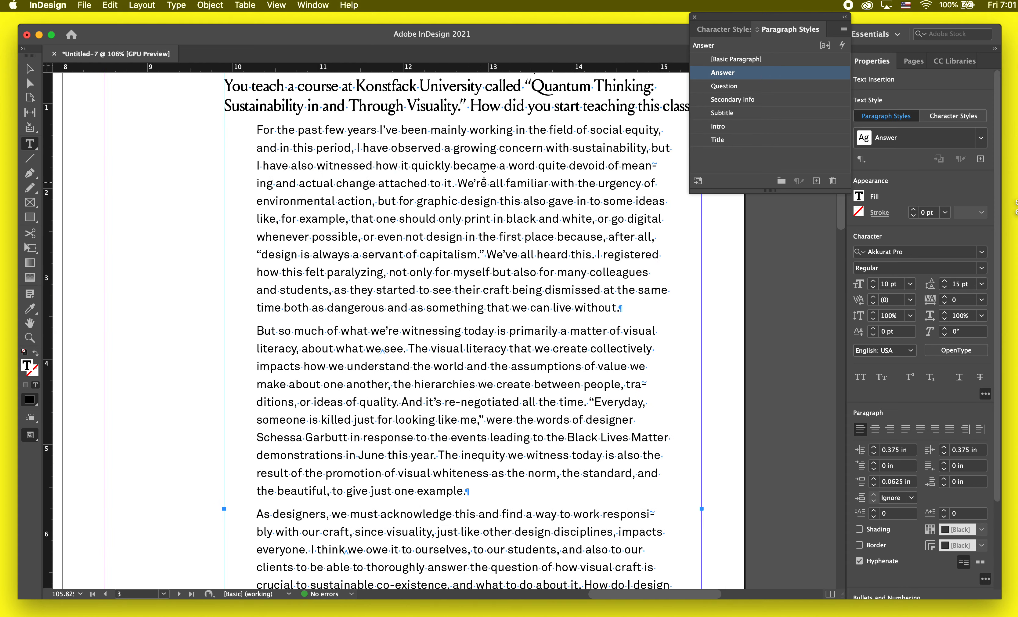
scroll(514, 277, down, 7)
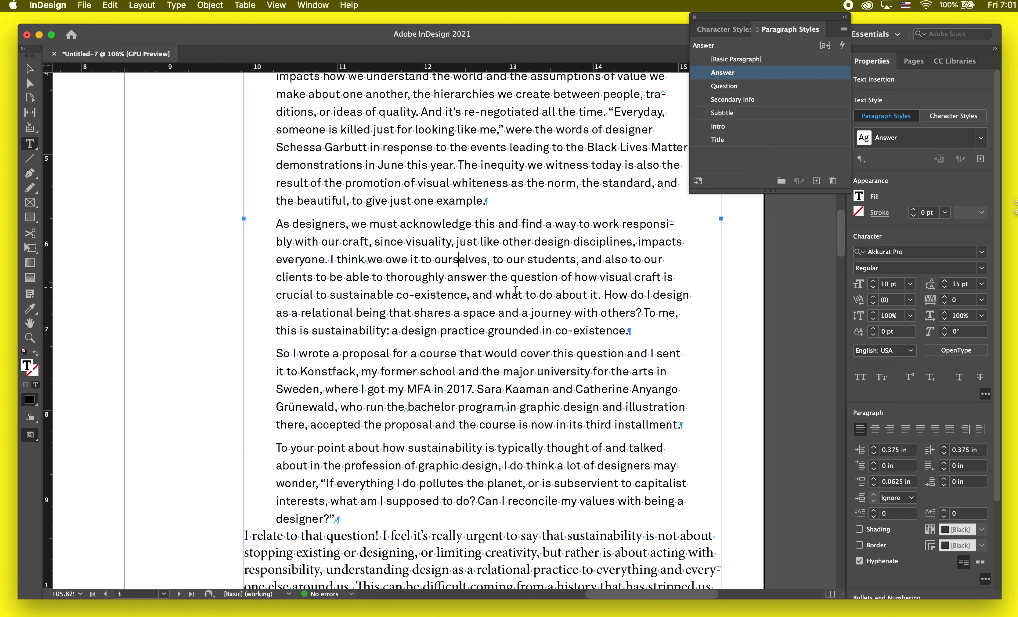
scroll(516, 290, down, 6)
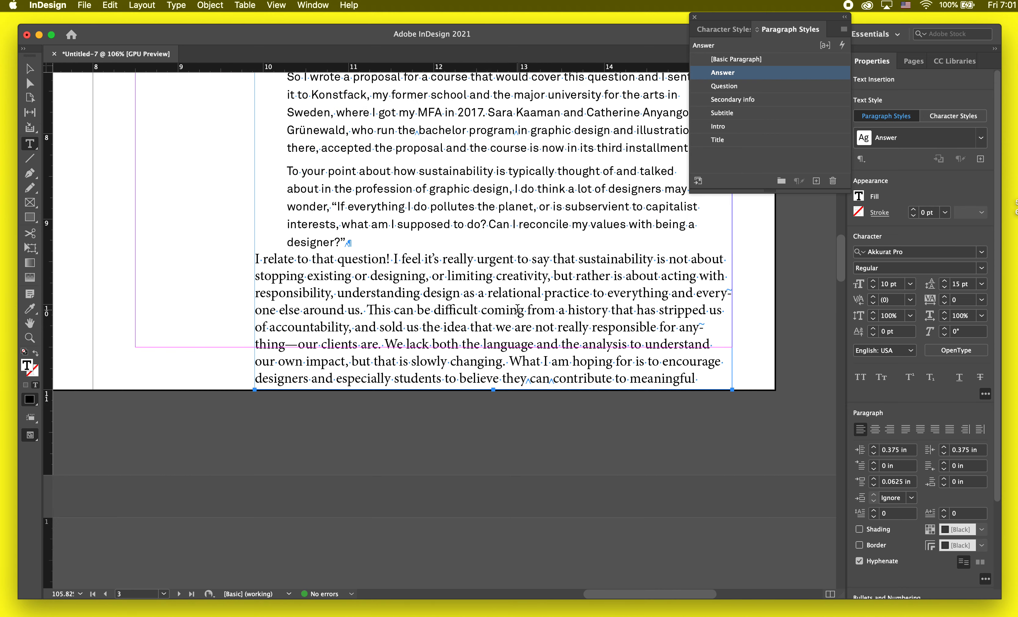
triple_click(373, 258)
click(399, 208)
triple_click(399, 207)
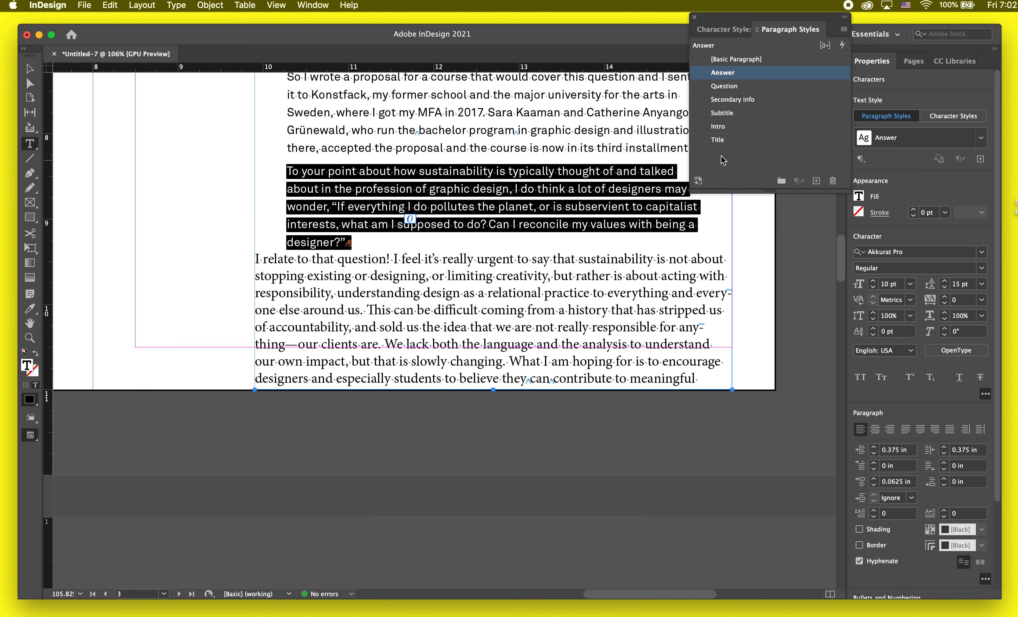
click(736, 59)
triple_click(373, 278)
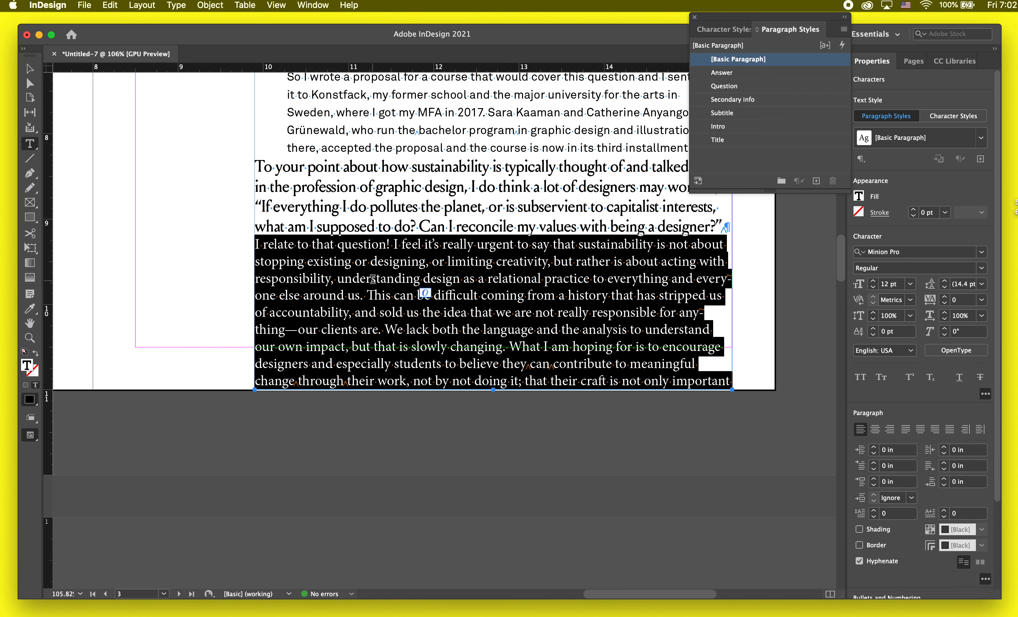
click(743, 73)
Step: Open the Question paragraph style's options and look through its character, keep, rule and indent settings for paragraph spacing
click(438, 171)
scroll(437, 171, up, 2)
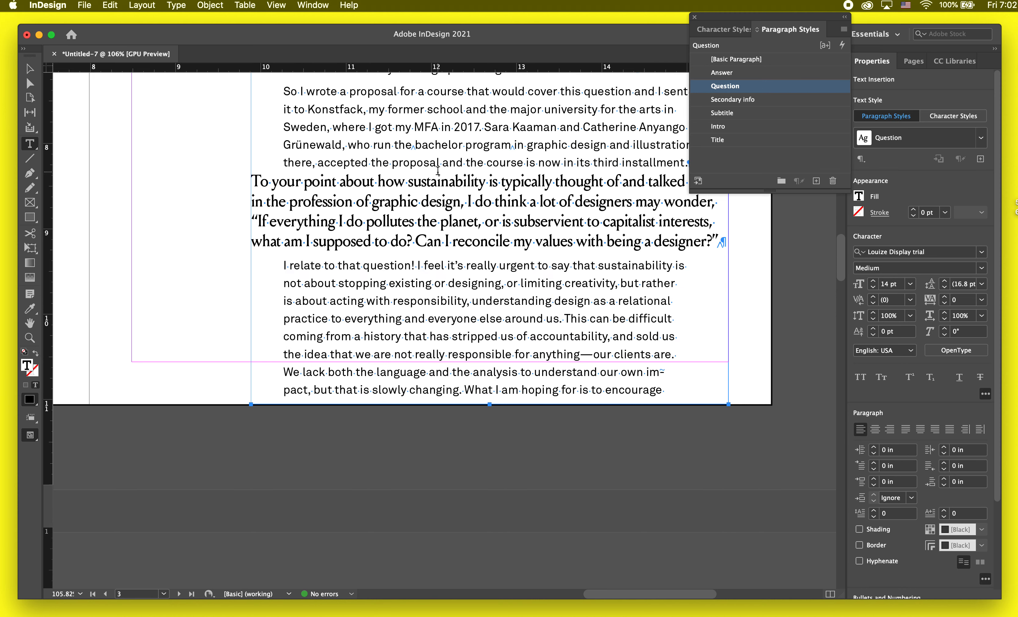
scroll(522, 155, up, 8)
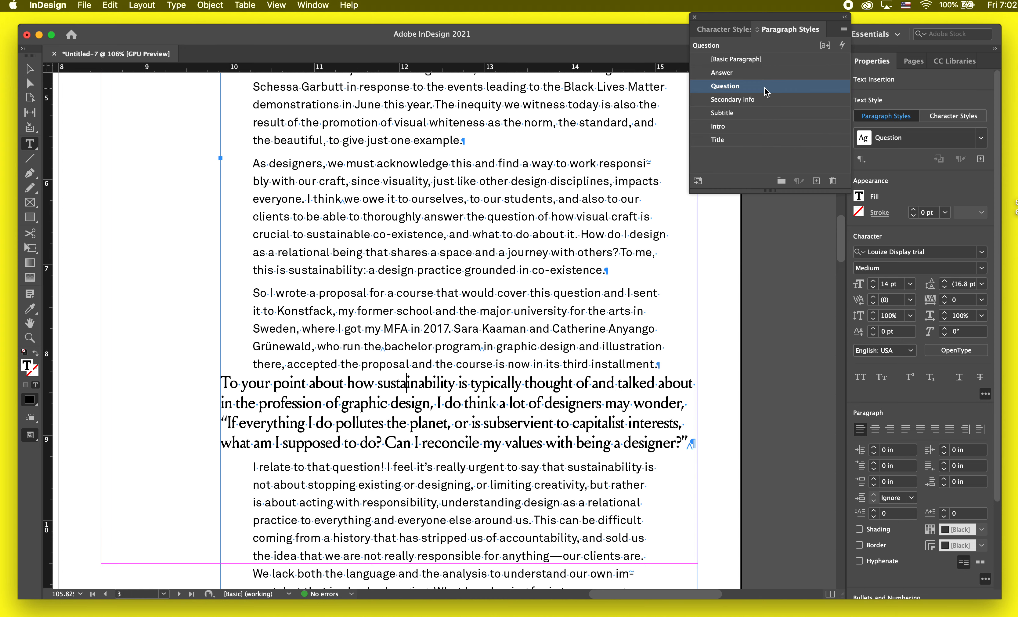
double_click(743, 86)
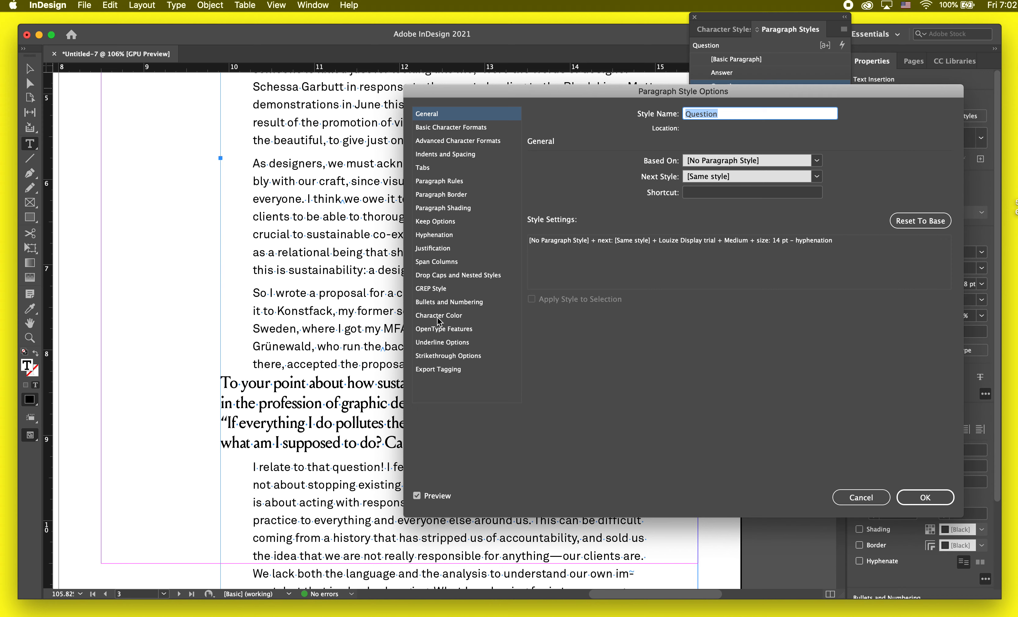
click(452, 154)
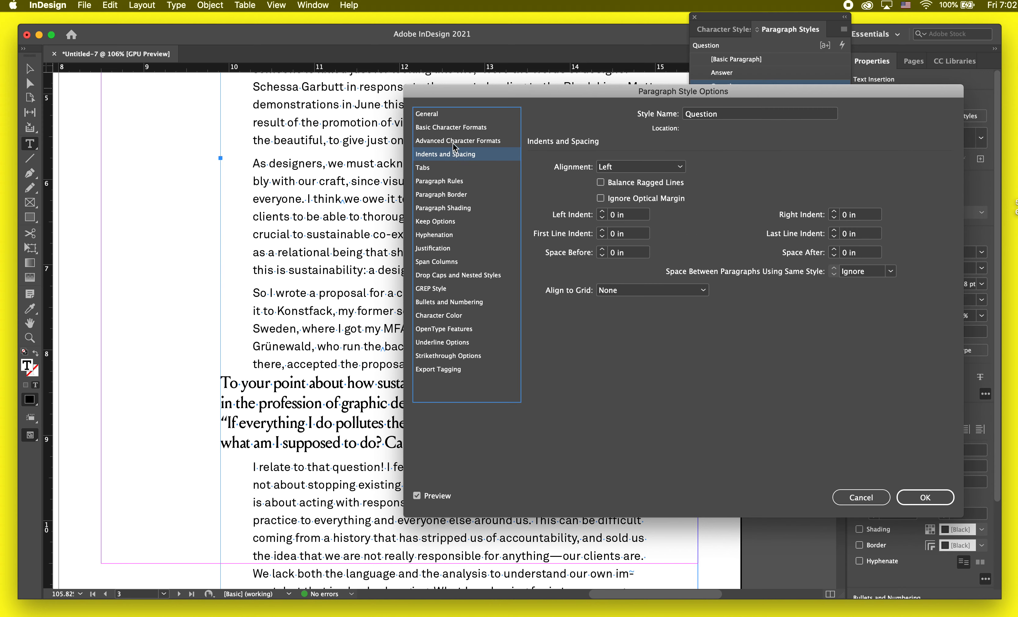
click(453, 142)
click(453, 128)
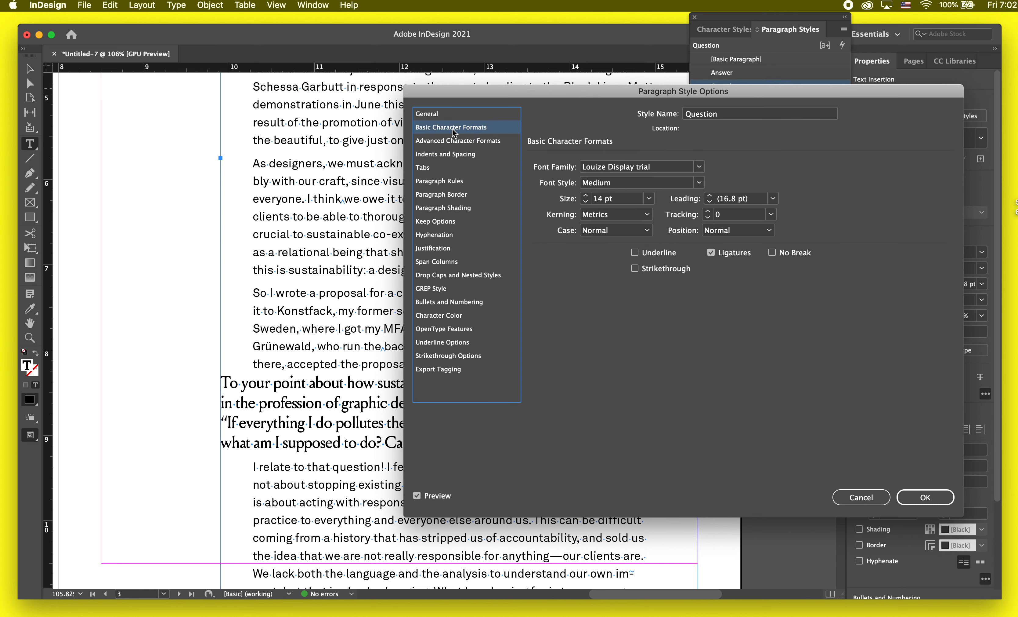
click(436, 231)
click(437, 221)
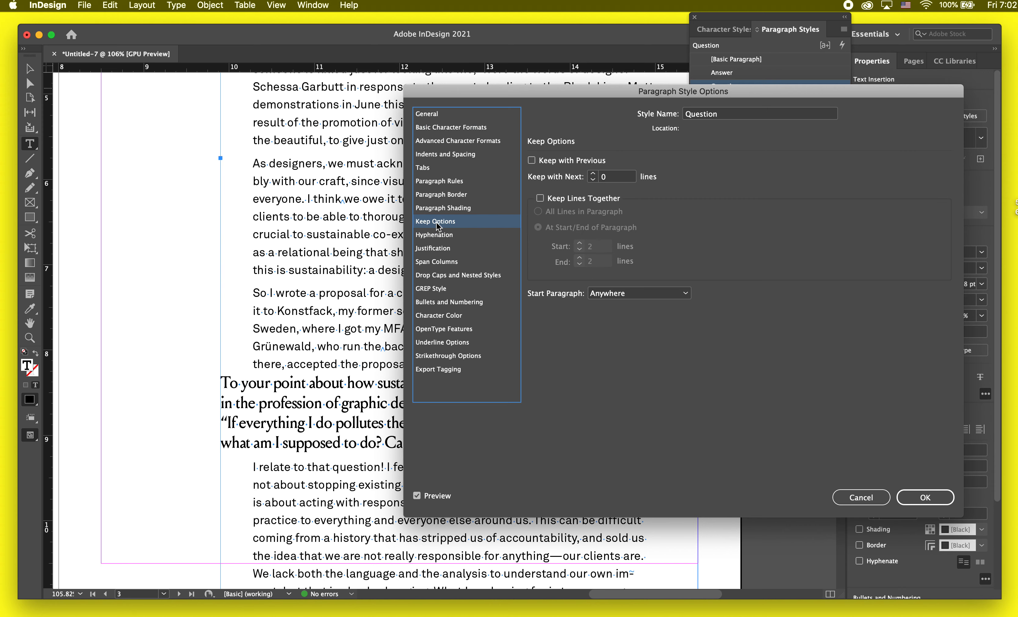
click(436, 207)
click(436, 190)
click(436, 183)
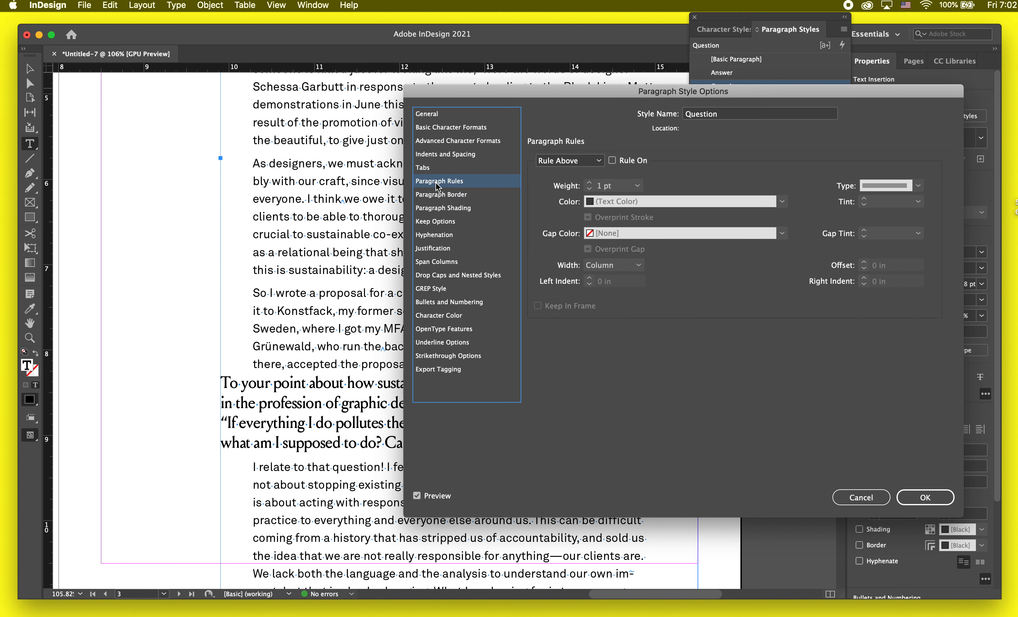
click(571, 162)
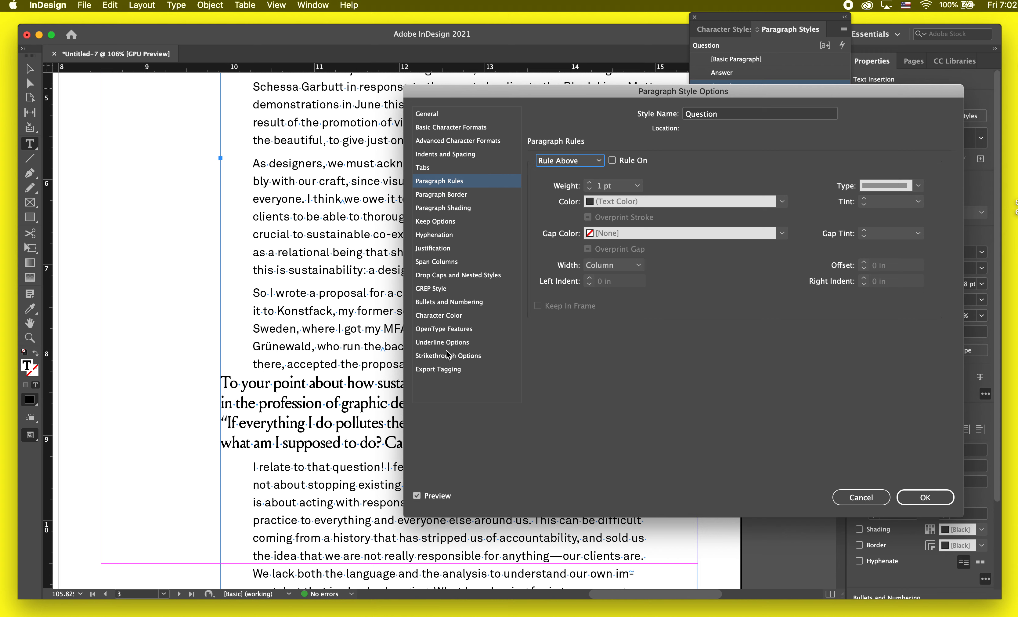
click(441, 207)
click(443, 169)
Step: Set the Question style's space before to 0.5 in and accept the style options
click(442, 157)
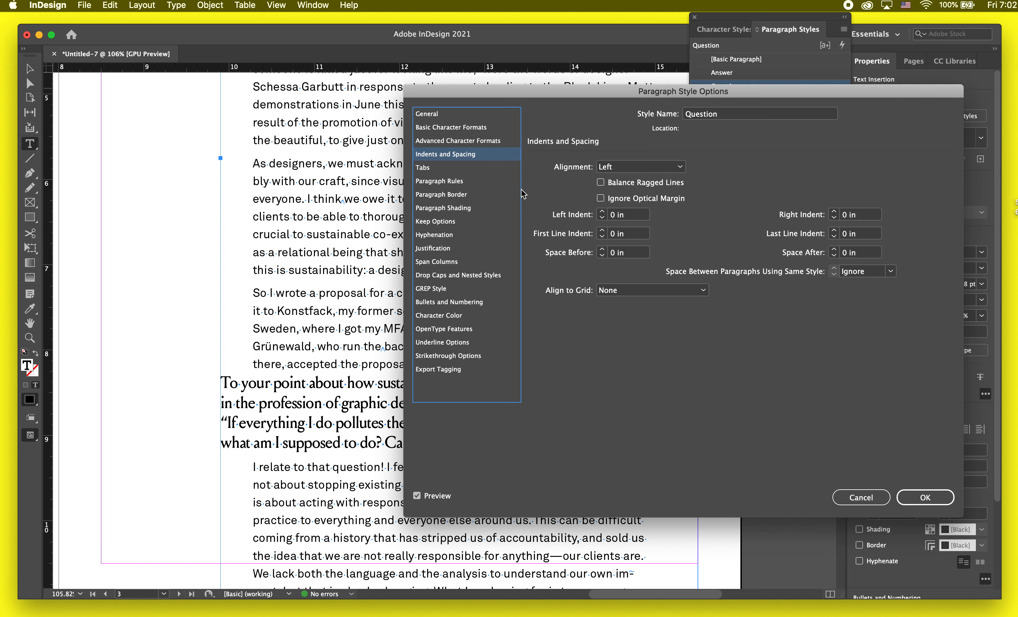
click(602, 249)
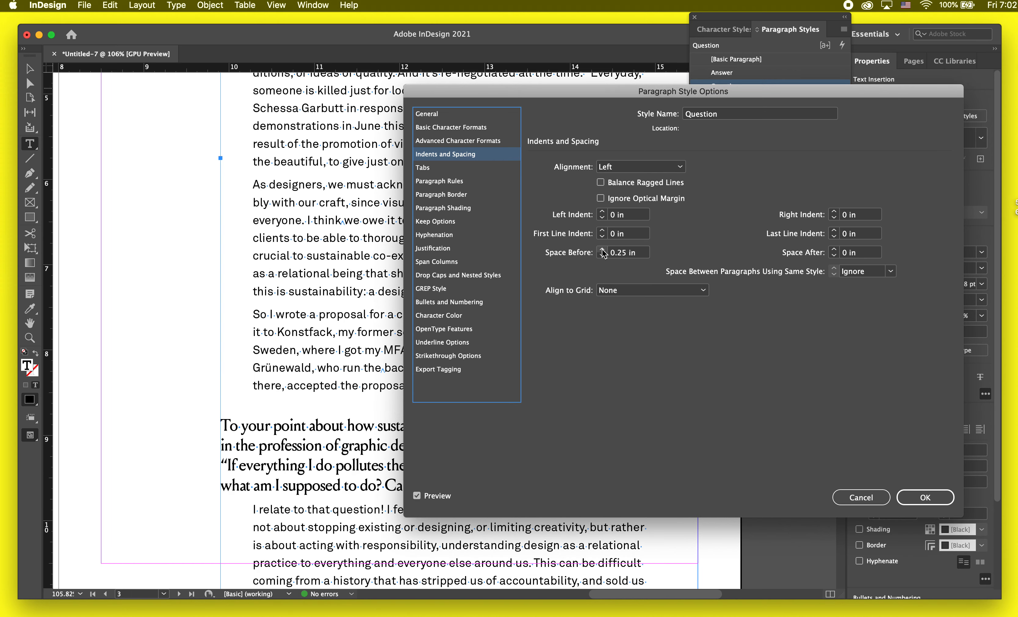
click(602, 250)
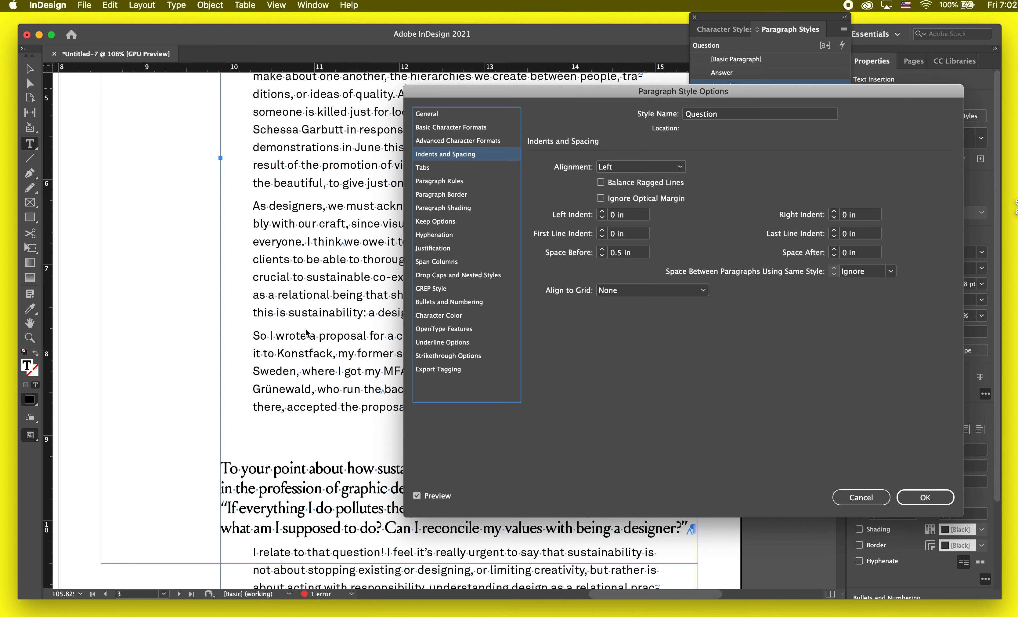
click(926, 497)
Step: Check the spacing on the page in preview and shorten the interview text frame to 10 in high, ending at the bottom margin
scroll(466, 451, down, 1)
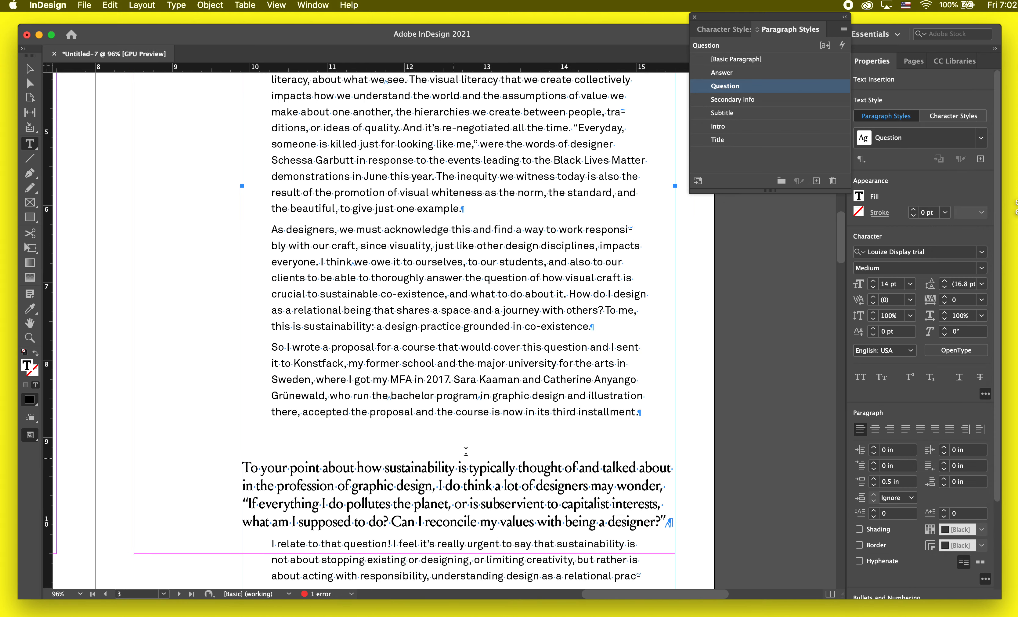
key(Escape)
scroll(660, 279, down, 3)
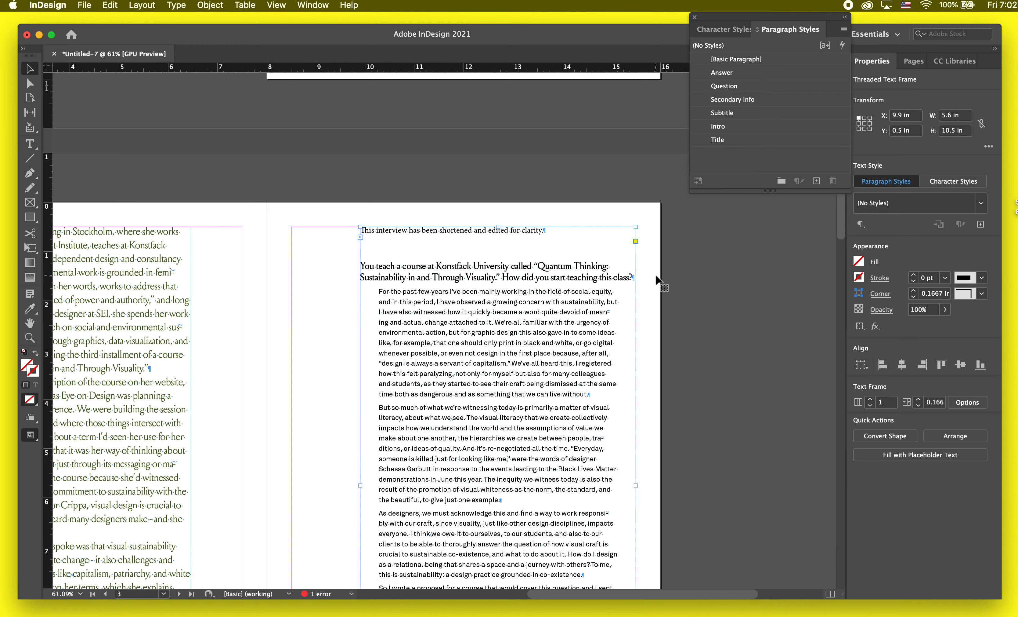
key(w)
key(w)
scroll(503, 287, down, 7)
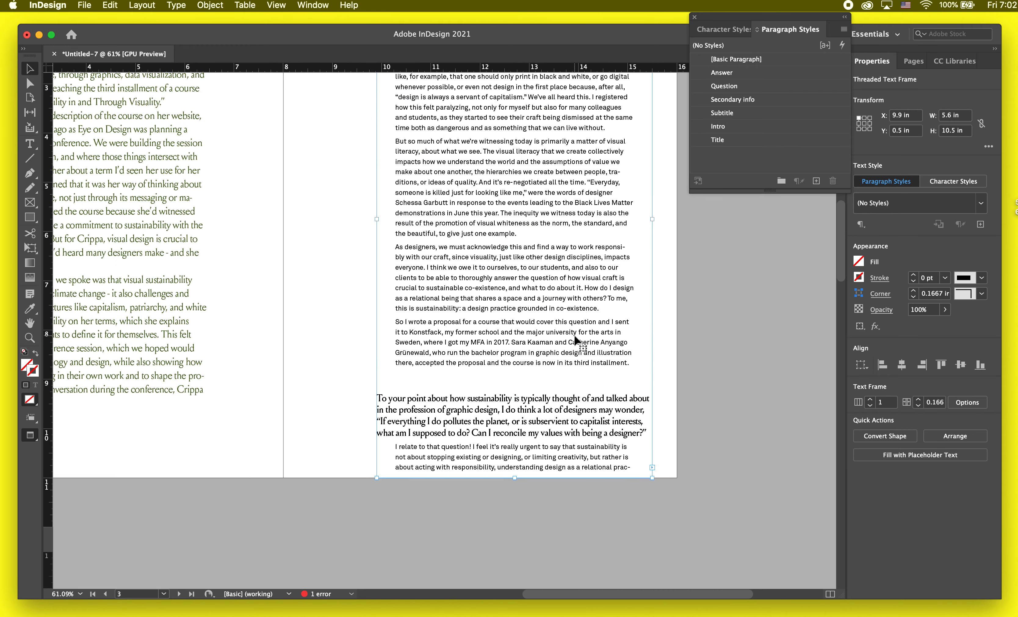
key(w)
drag(520, 440, 520, 416)
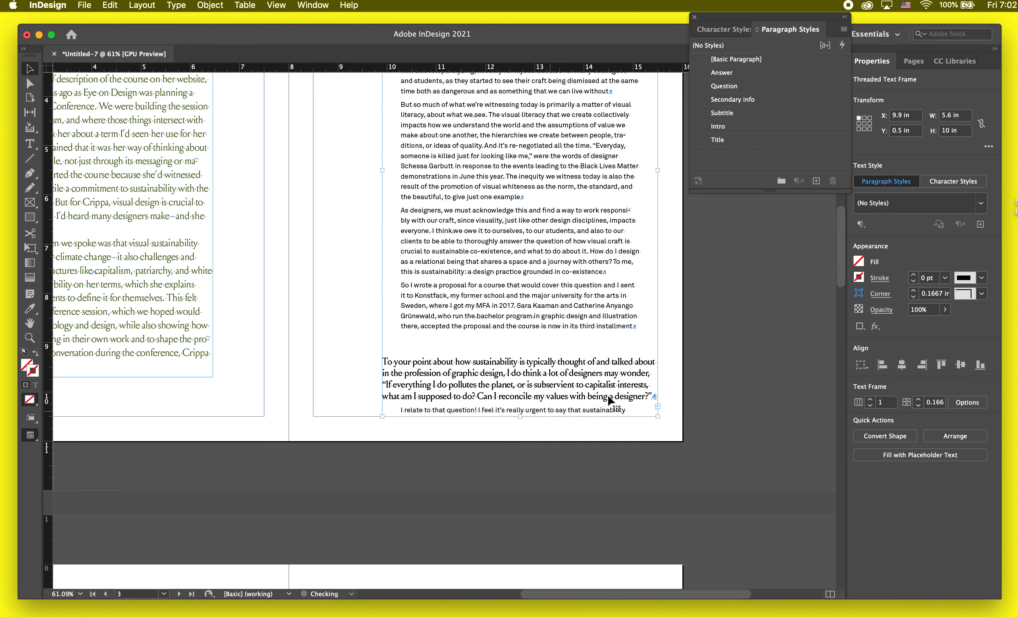
Step: Apply the Question style to the paragraph starting "I agree that language" on page 4
scroll(661, 412, down, 7)
scroll(661, 412, left, 4)
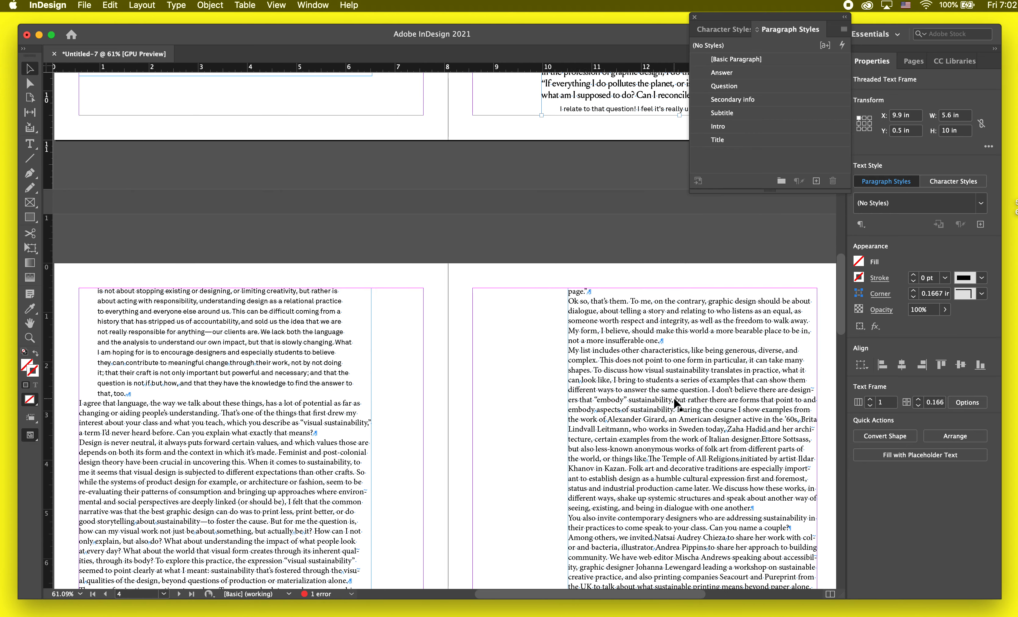
double_click(294, 392)
scroll(137, 430, down, 2)
scroll(137, 430, left, 2)
scroll(147, 429, up, 1)
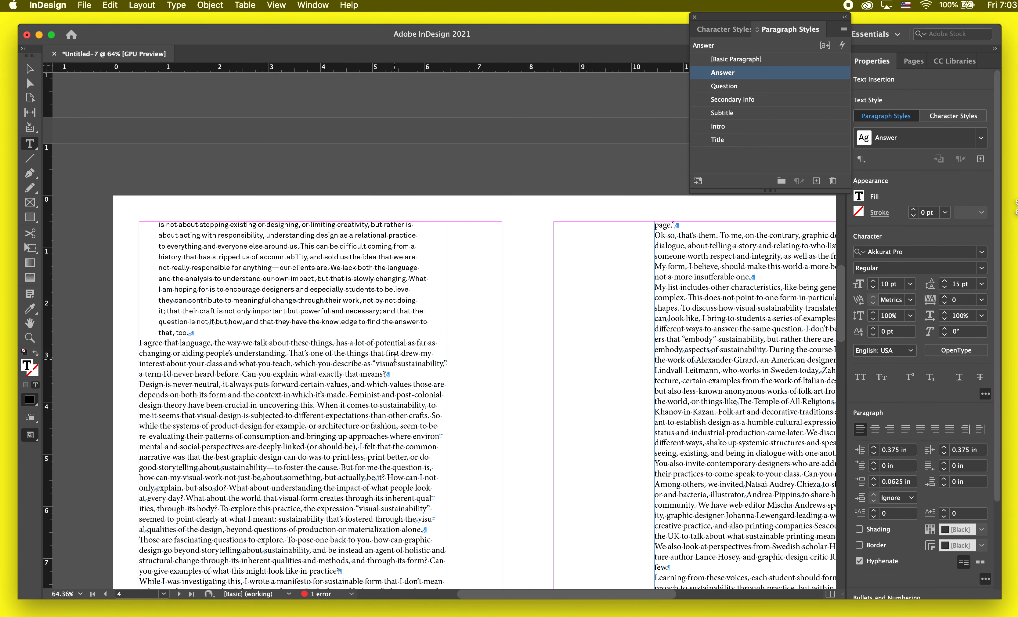
drag(409, 375, 139, 343)
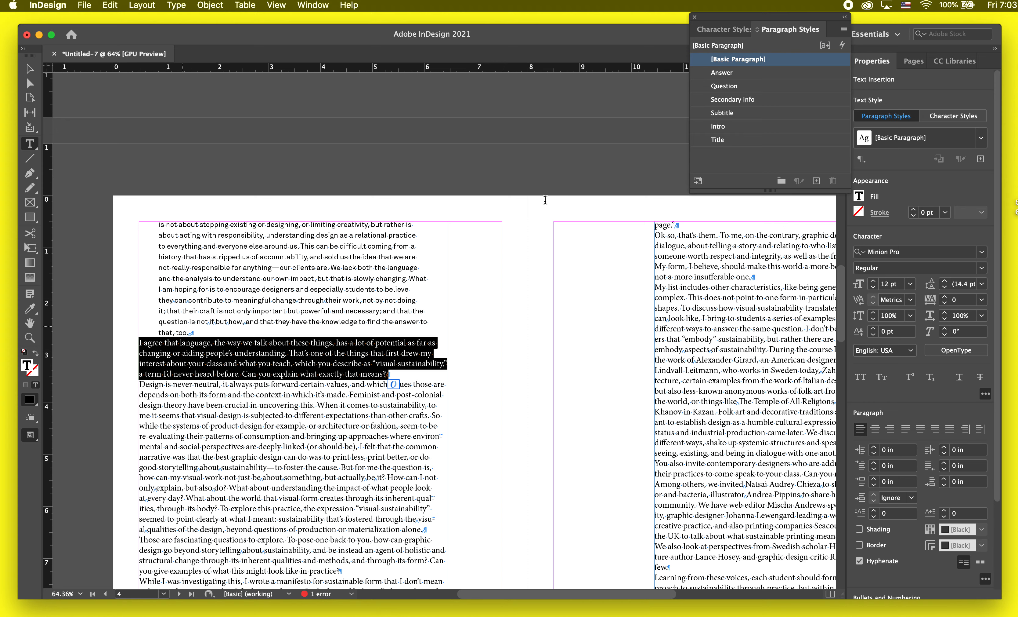
click(742, 87)
Step: Apply the Answer style to the paragraph starting "Design is never neutral" on page 4
scroll(284, 312, down, 3)
scroll(283, 312, left, 1)
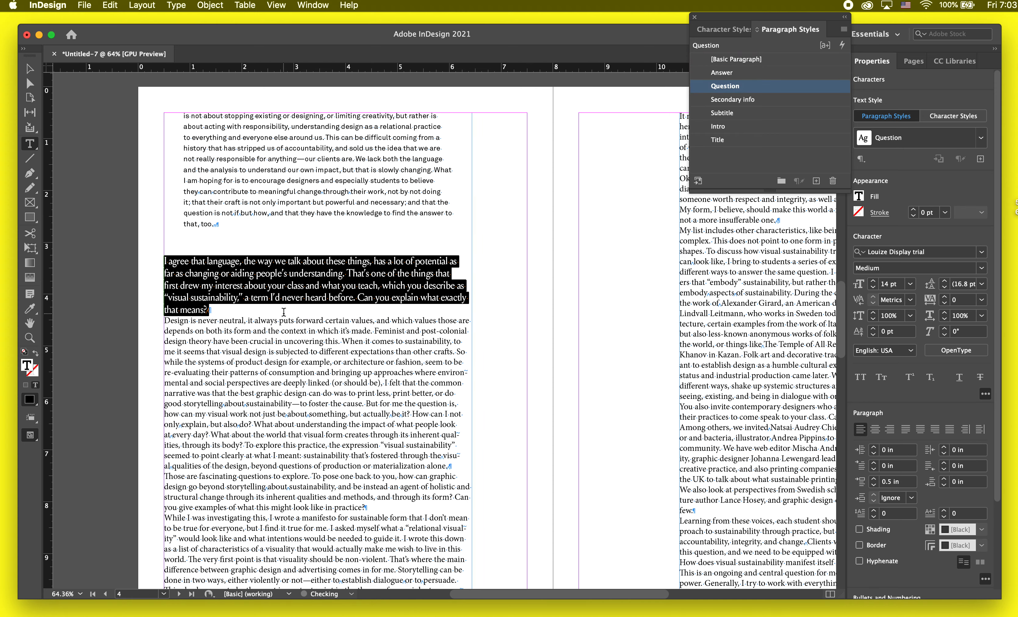
click(283, 312)
triple_click(292, 338)
scroll(293, 335, down, 3)
scroll(293, 334, left, 1)
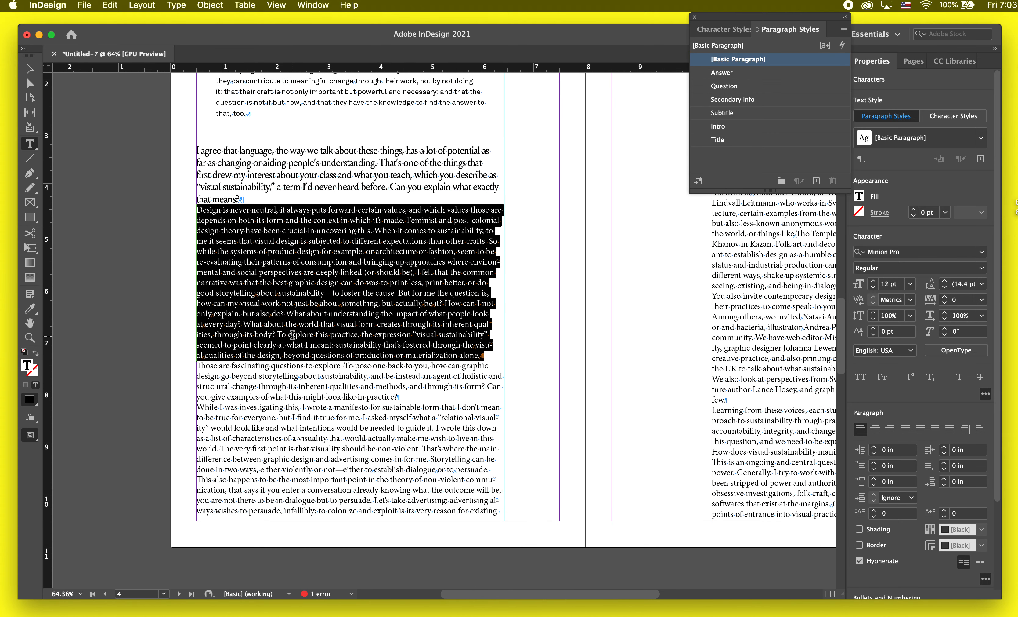
click(742, 72)
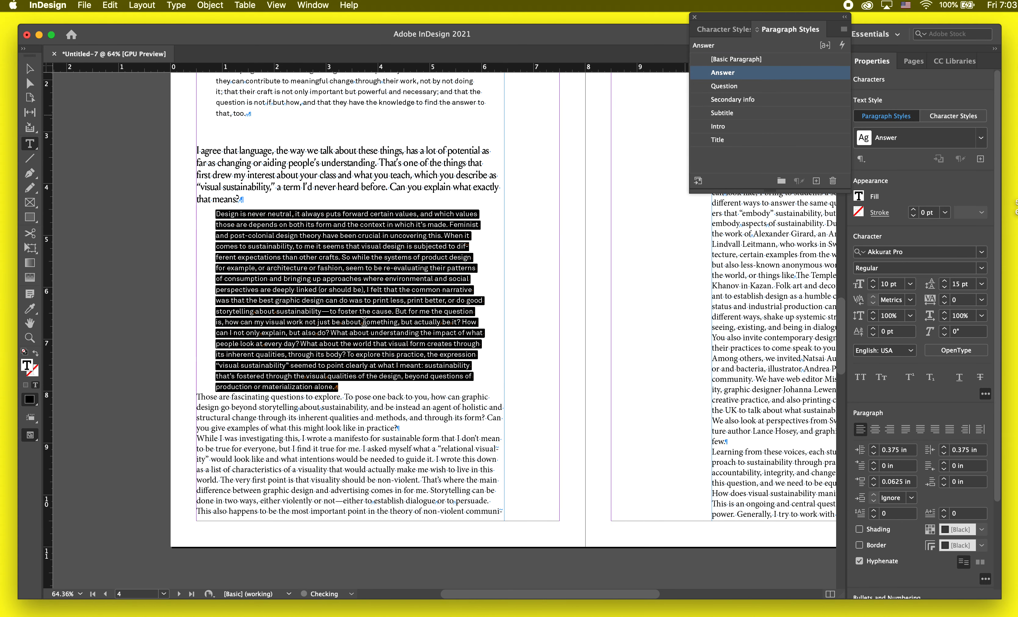
Step: Apply the Question style to the paragraph starting "Those are fascinating questions" and Answer to the one starting "While I was investigating this"
triple_click(274, 403)
click(743, 87)
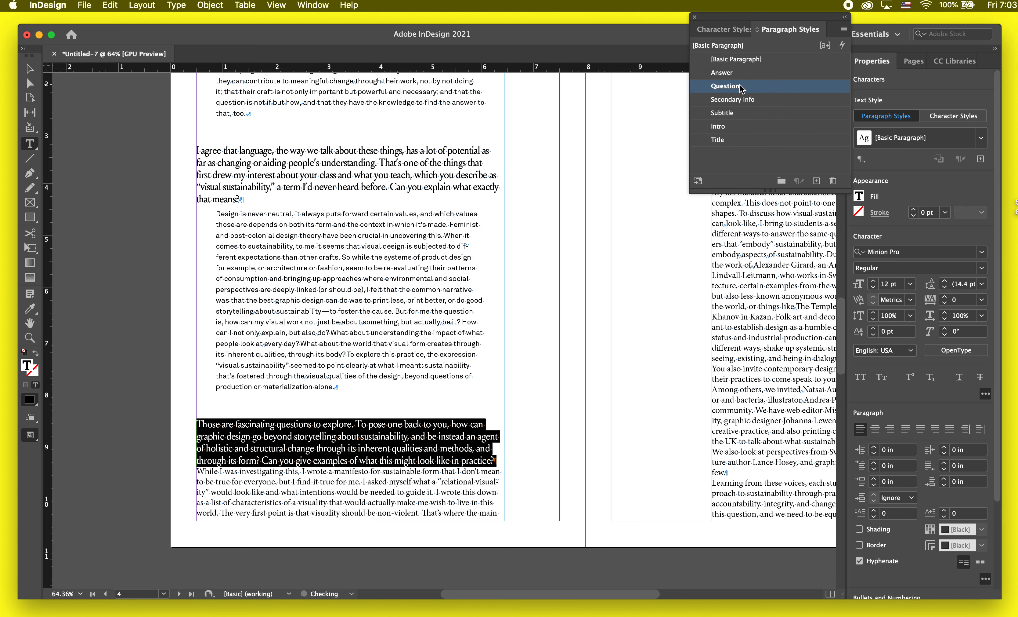
triple_click(309, 482)
scroll(309, 482, up, 5)
scroll(309, 482, right, 5)
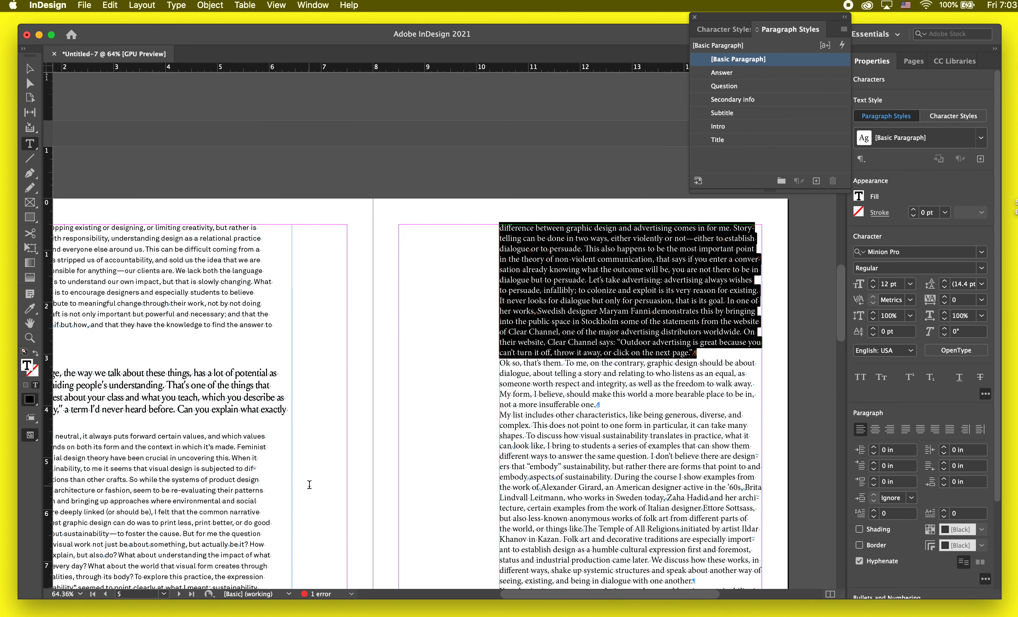
click(723, 72)
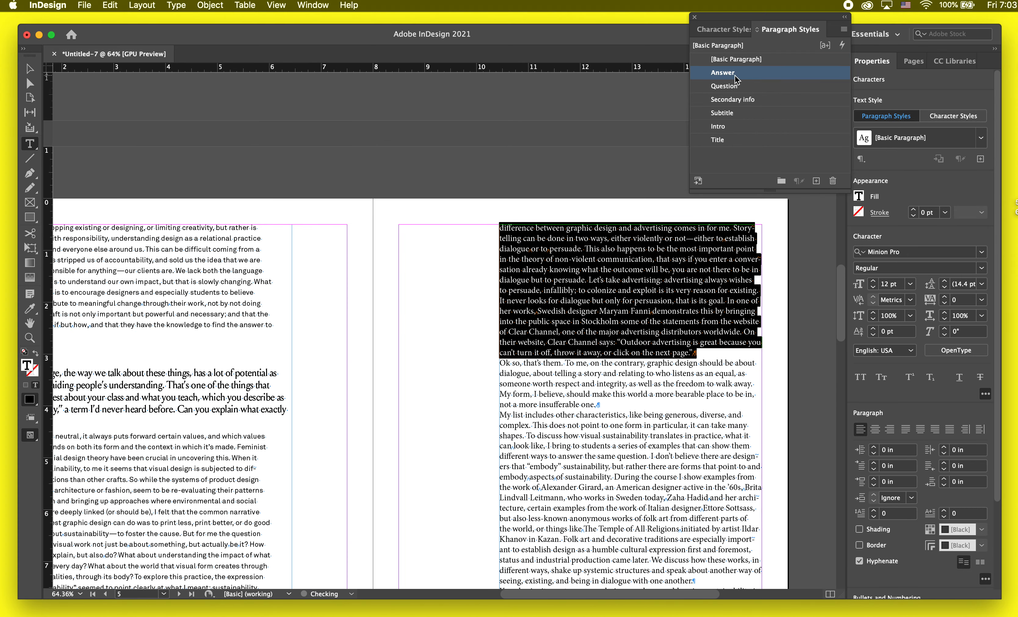
Step: Apply the Question style to the paragraph starting "Ok so, that's them" on page 5
scroll(569, 262, down, 2)
click(585, 333)
triple_click(585, 333)
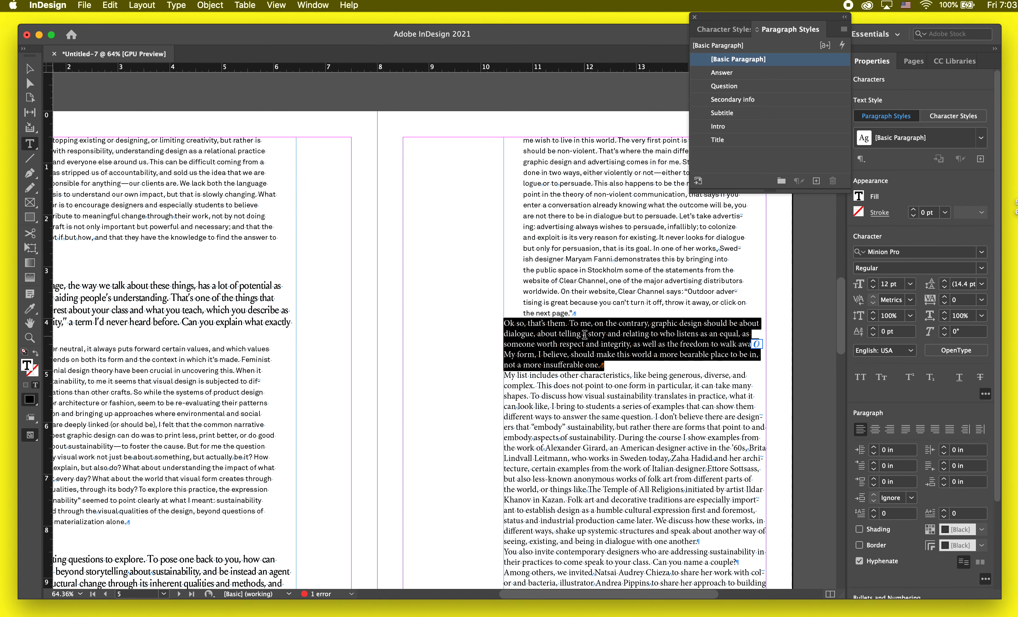
click(723, 83)
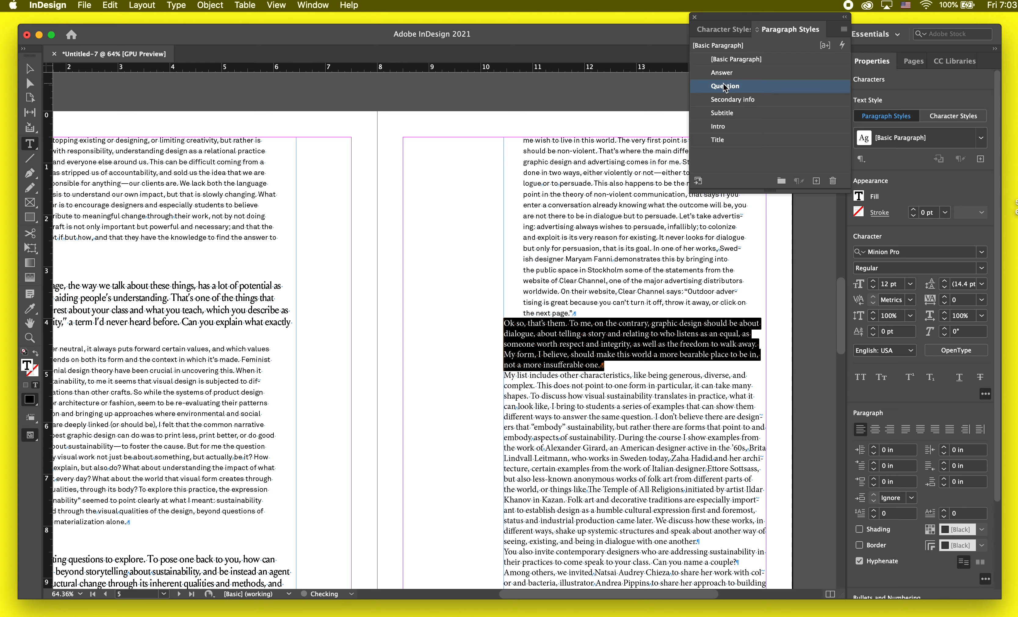
Step: Apply the Answer style to the paragraph starting "My list includes other characteristics" on page 5
triple_click(617, 468)
scroll(616, 466, down, 3)
scroll(617, 466, down, 1)
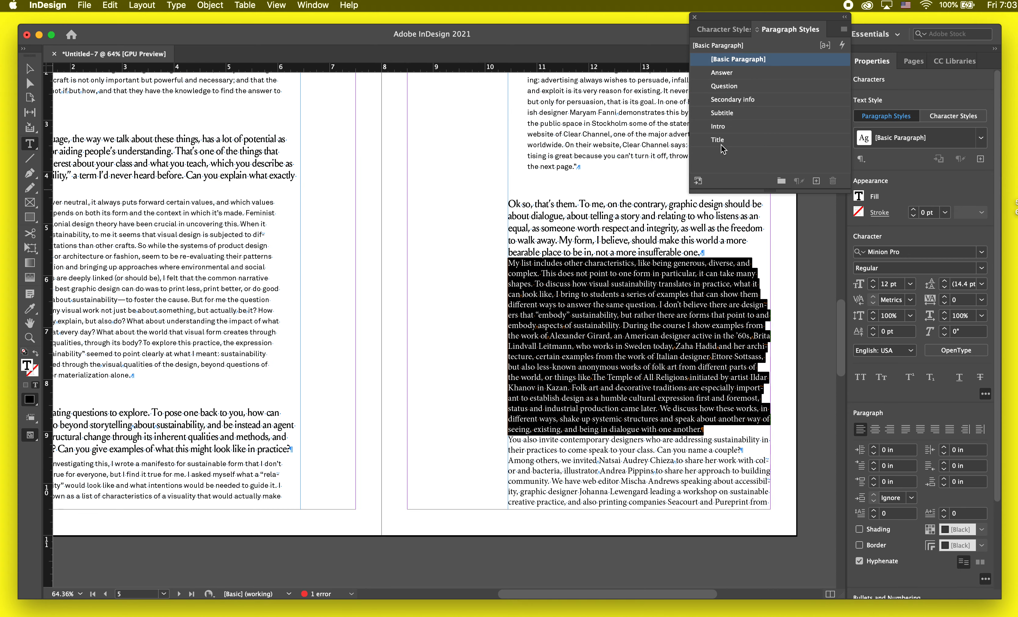
click(723, 73)
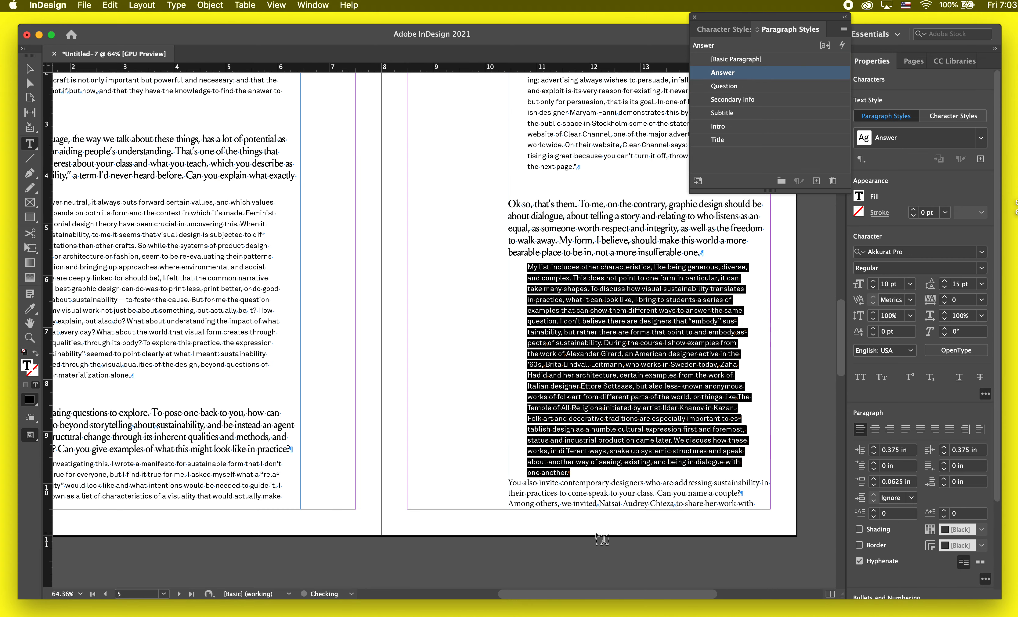
Step: Apply the Question style to the text starting "You also invite contemporary designers" at the end of page 5 and leave text editing
triple_click(599, 490)
shift+click(509, 481)
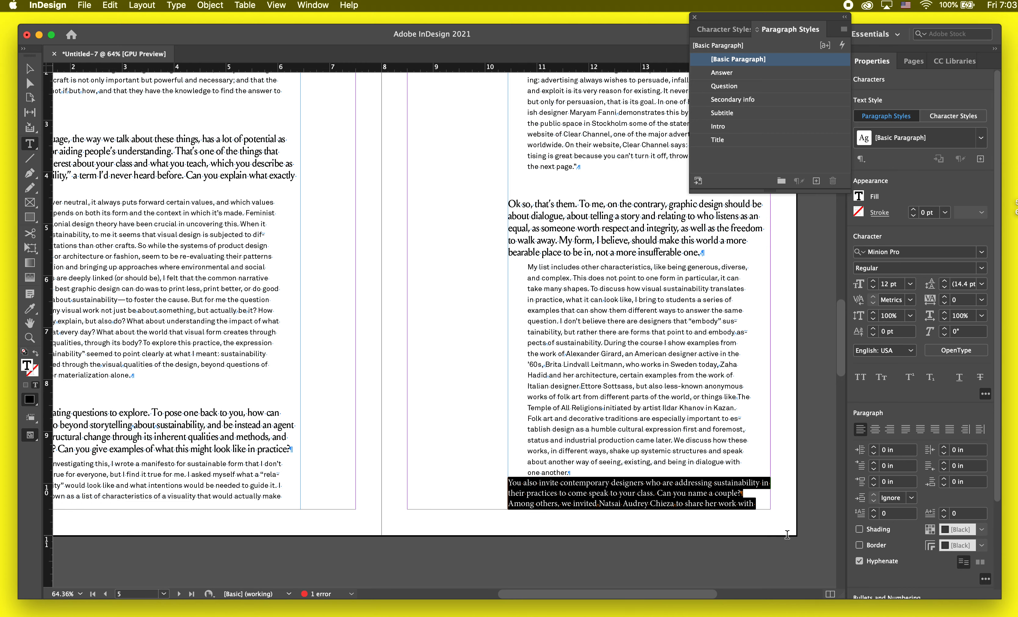
click(725, 86)
key(super+shift+a)
key(v)
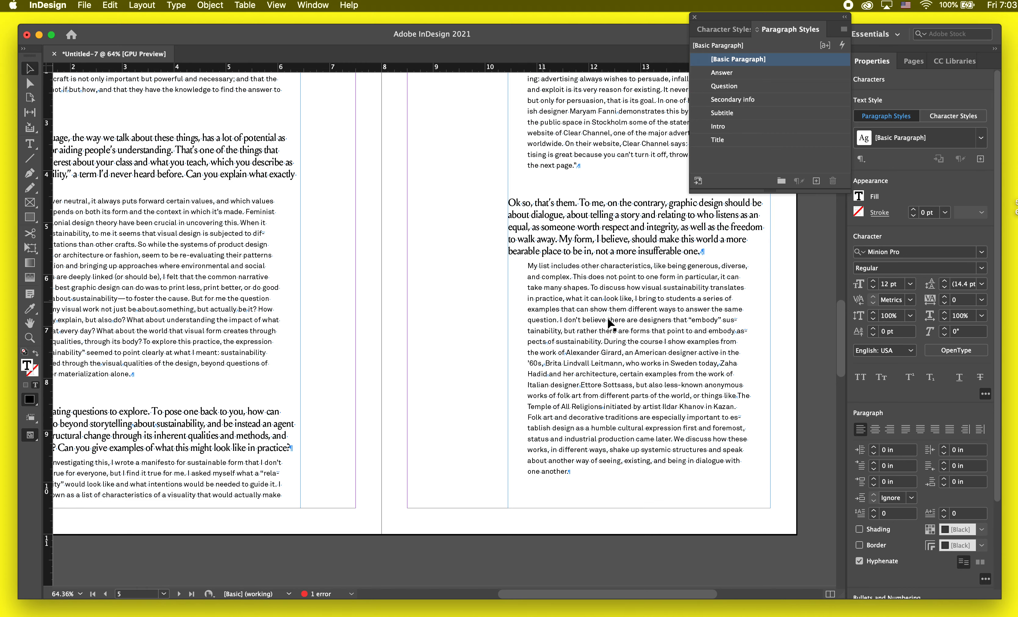
Step: Flow the overset text from the page 6 frame into a new threaded text frame on page 7, ending at the outer margin
scroll(616, 346, down, 13)
scroll(616, 346, left, 2)
scroll(368, 328, down, 5)
scroll(369, 328, left, 2)
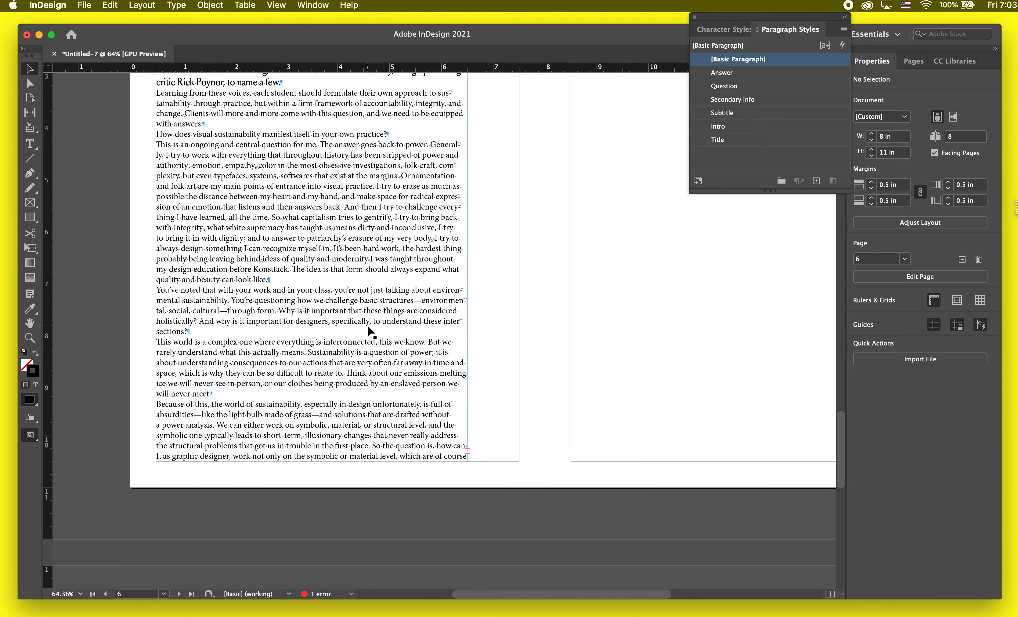
double_click(368, 328)
scroll(370, 328, down, 5)
key(Escape)
key(w)
click(419, 391)
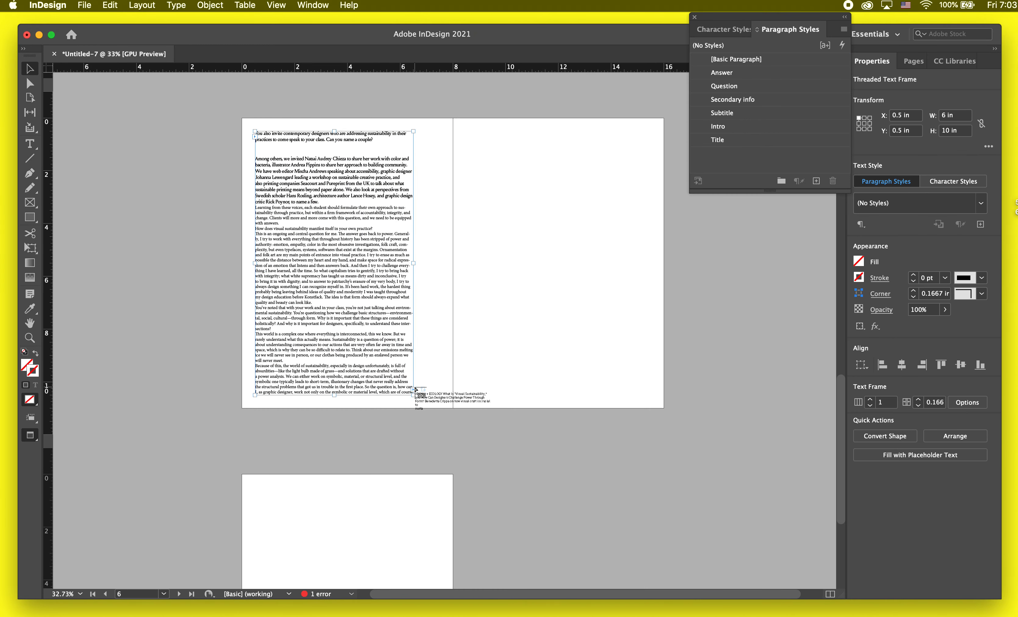
key(w)
click(504, 136)
drag(570, 273, 650, 408)
double_click(344, 289)
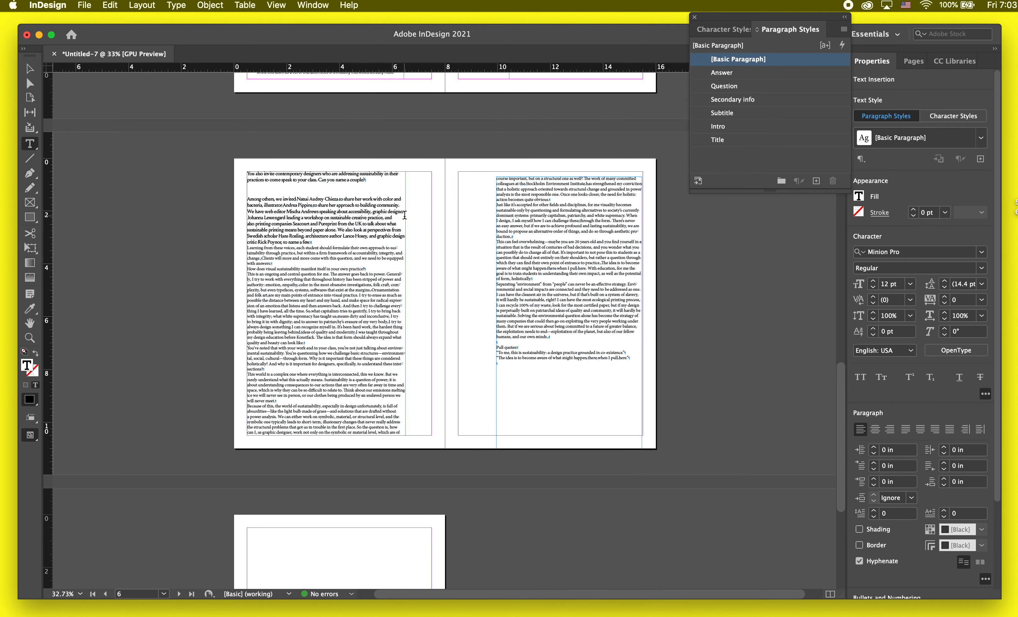
Step: Leave text editing and review the styled interview text in preview mode from page 7 back to the start of page 3
key(Escape)
scroll(495, 344, up, 10)
scroll(494, 344, right, 2)
scroll(494, 344, up, 3)
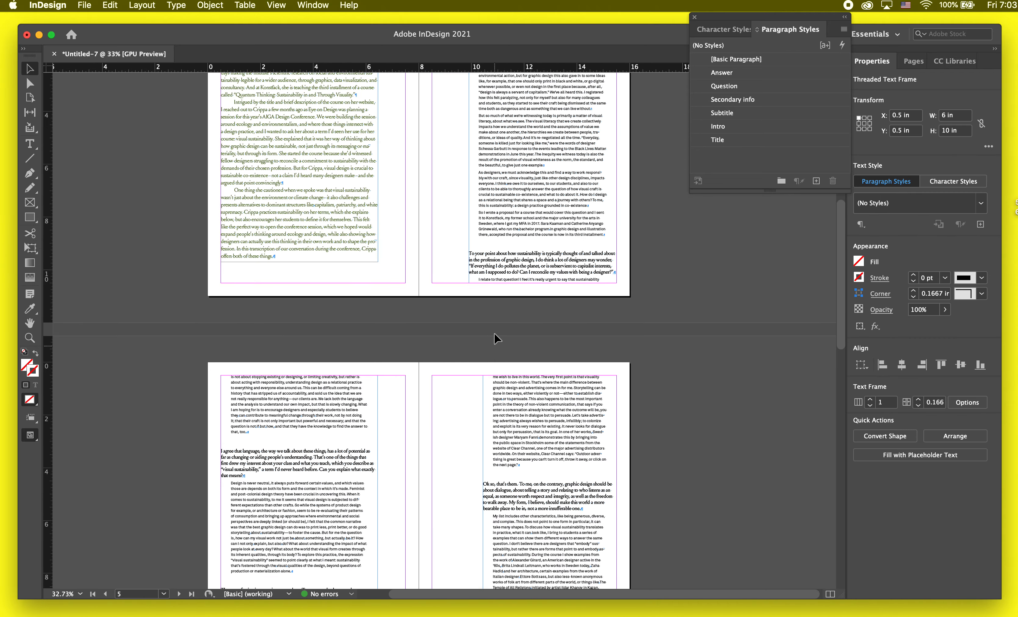
key(w)
scroll(498, 328, up, 4)
scroll(499, 328, up, 3)
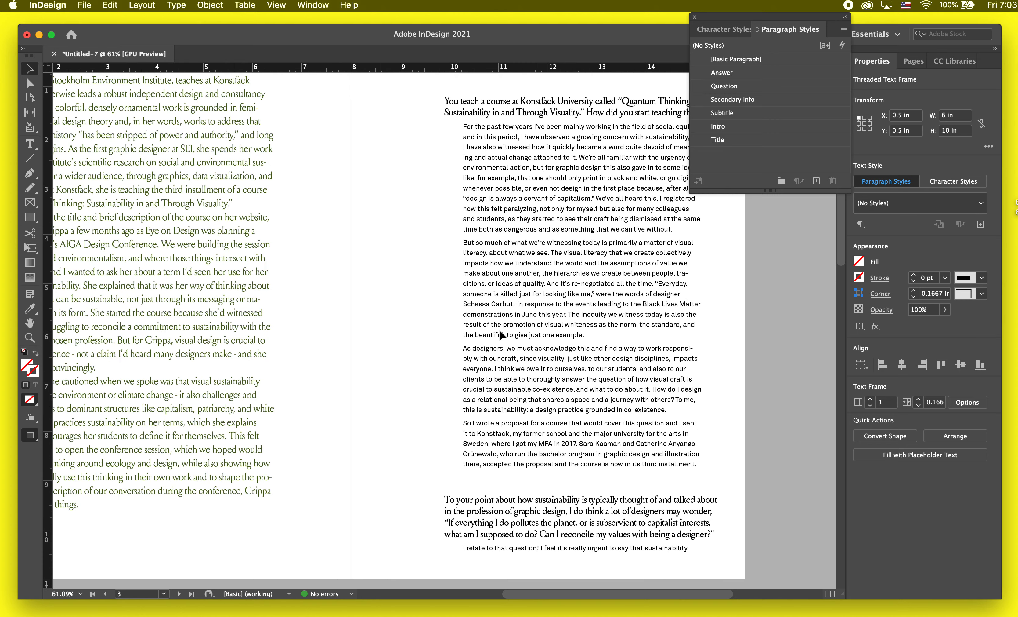
click(563, 466)
scroll(585, 382, up, 2)
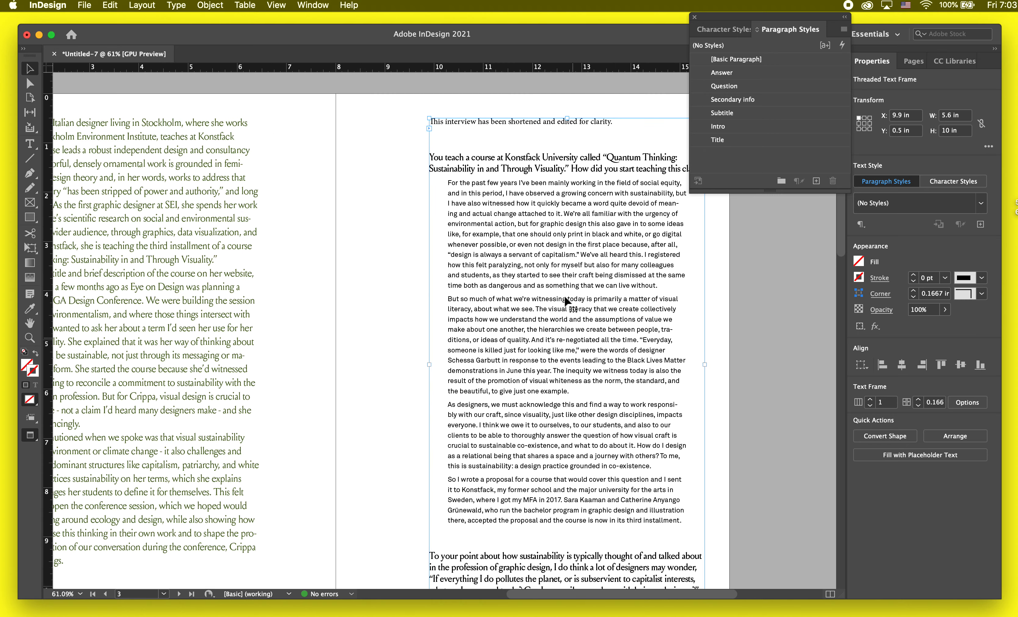
Step: Extend the intro text frame on page 2 to about 9.7 in high to take in the line "This interview has been shortened and edited for clarity."
double_click(563, 143)
scroll(199, 376, down, 2)
scroll(199, 376, left, 3)
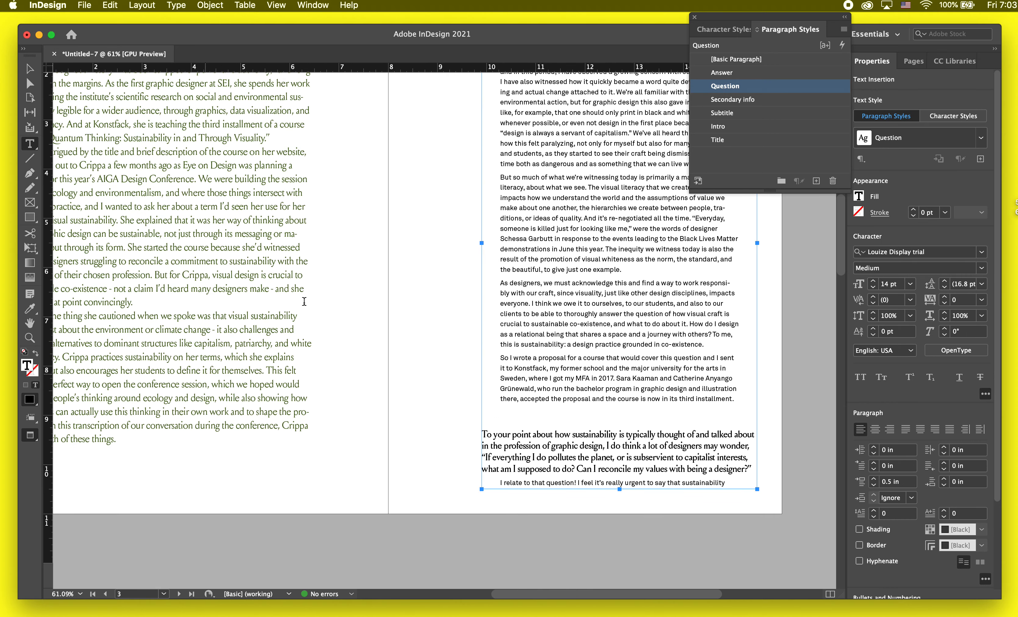
key(Escape)
scroll(408, 296, down, 1)
scroll(408, 295, left, 2)
click(245, 355)
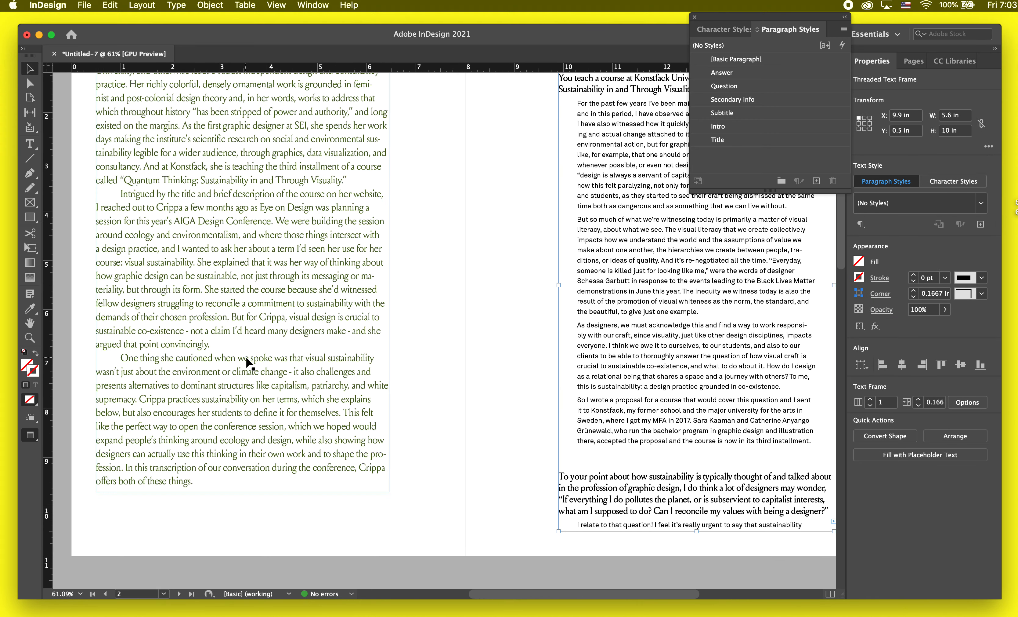
double_click(246, 491)
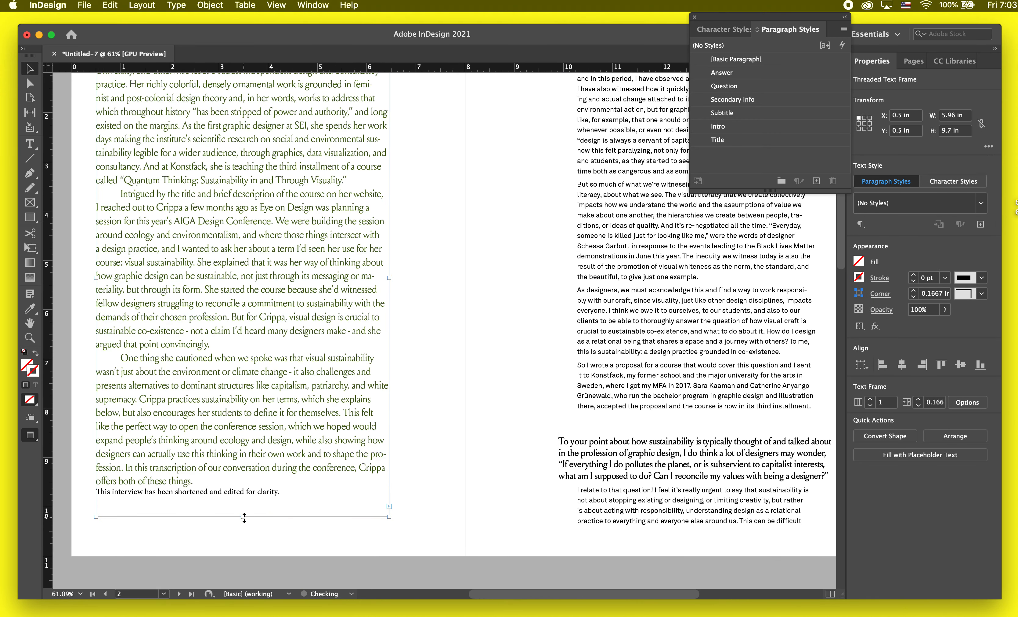
Step: Set the space before the "This interview has been shortened" line on page 2 to 0.4375 in and leave text editing
double_click(717, 393)
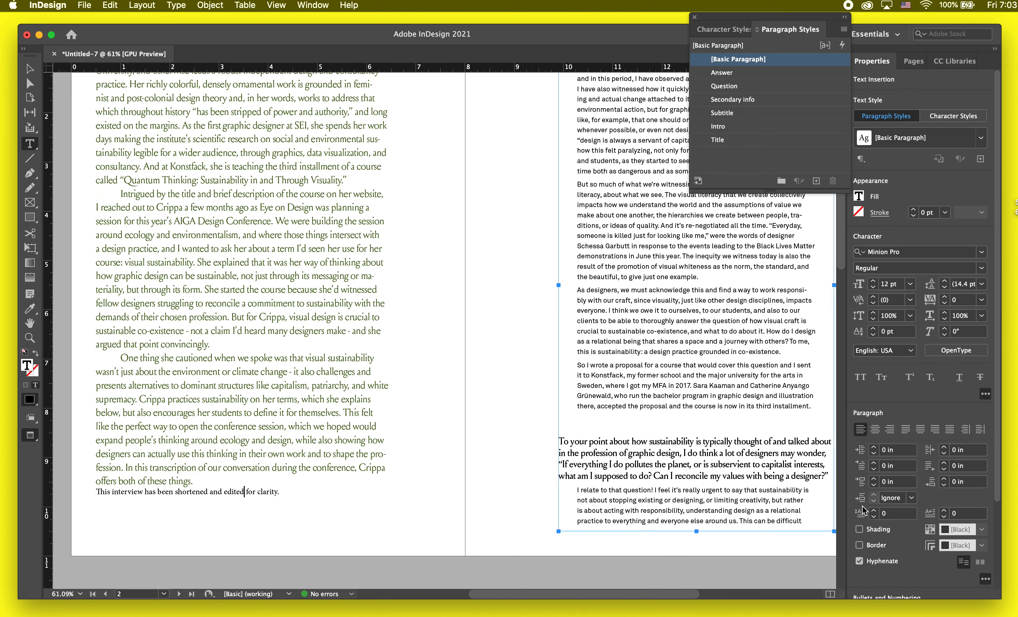
click(875, 478)
click(874, 479)
click(875, 478)
click(874, 478)
click(874, 479)
click(874, 478)
click(874, 478)
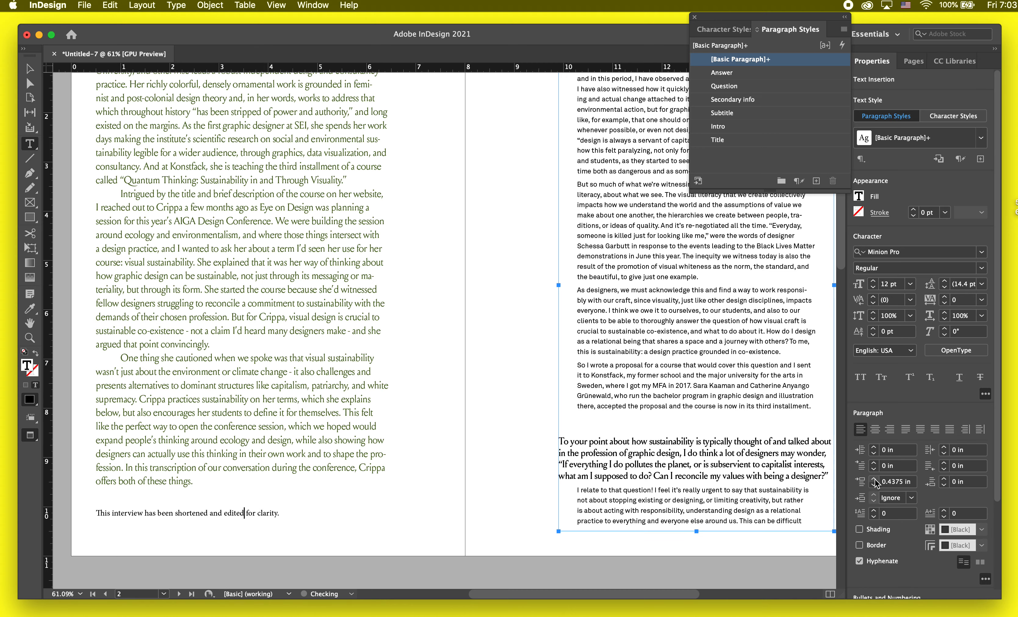
scroll(780, 453, up, 3)
scroll(781, 453, right, 2)
key(Escape)
Step: Move the Paragraph Styles panel aside and shorten the page 3 text frame to about 7.92 in high, ending after the first answer
scroll(564, 394, down, 3)
scroll(564, 393, right, 1)
click(565, 394)
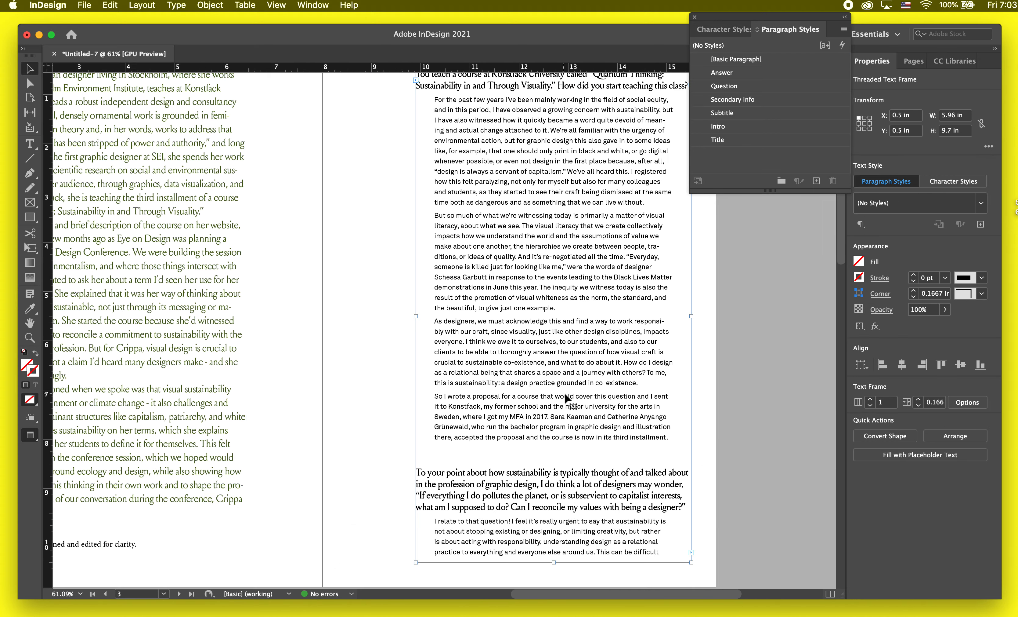
scroll(564, 391, down, 1)
key(w)
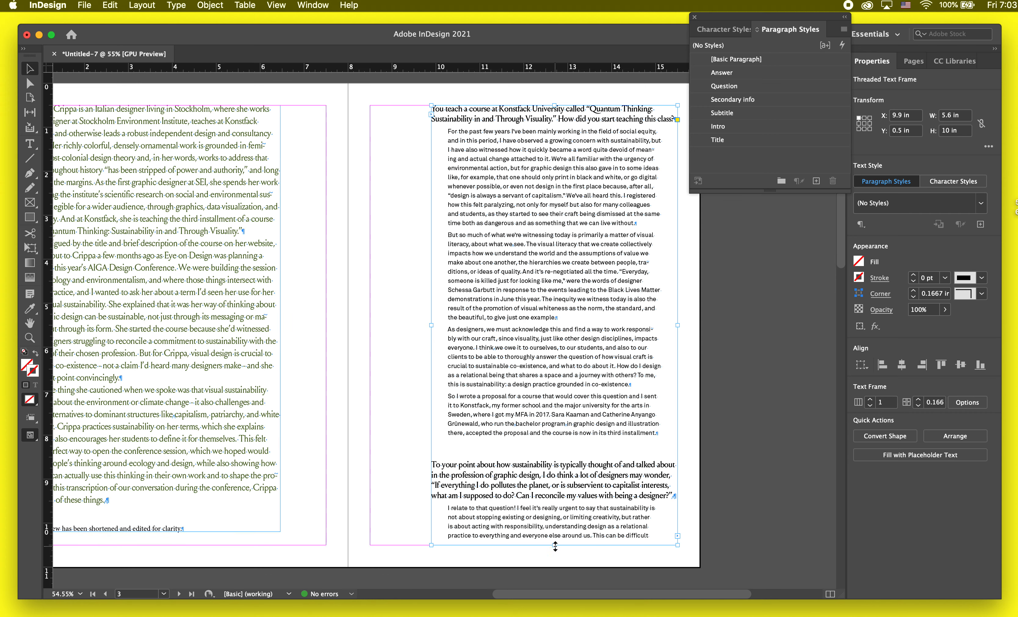
key(w)
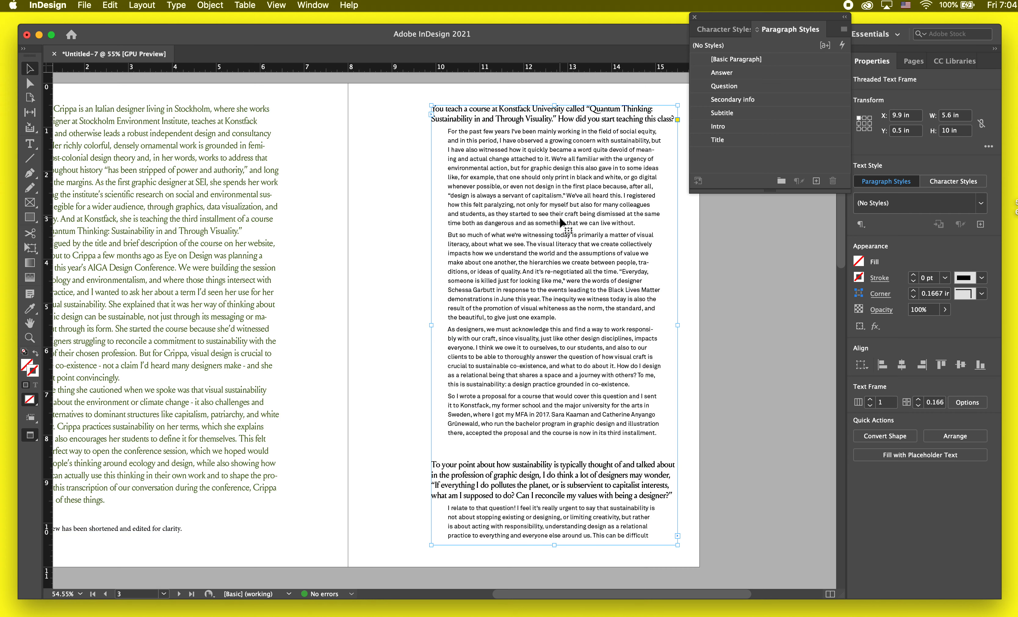
drag(752, 17, 844, 17)
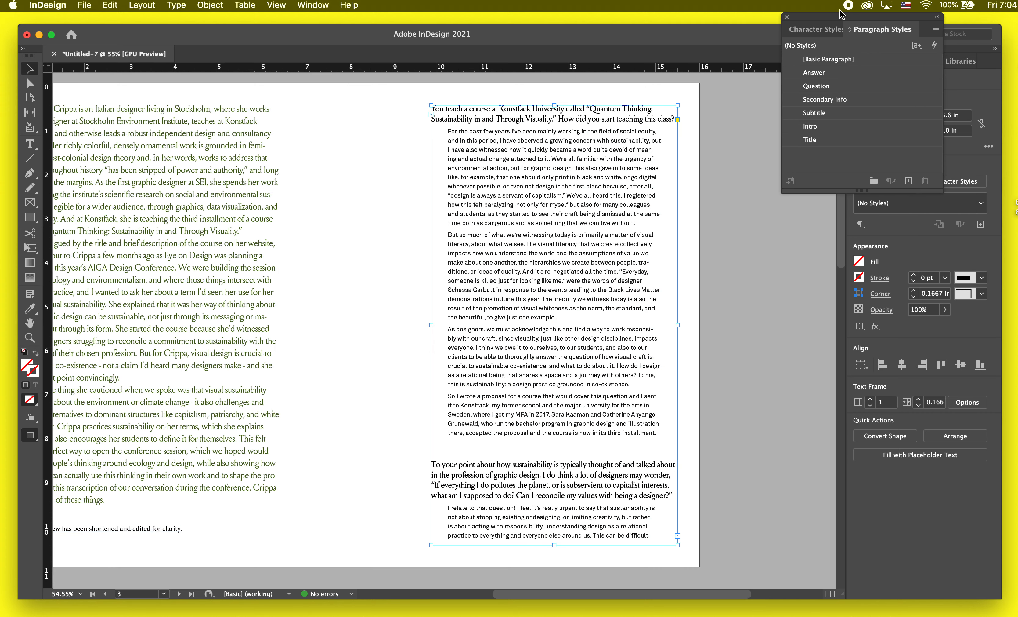
click(743, 238)
click(612, 384)
drag(555, 545, 555, 453)
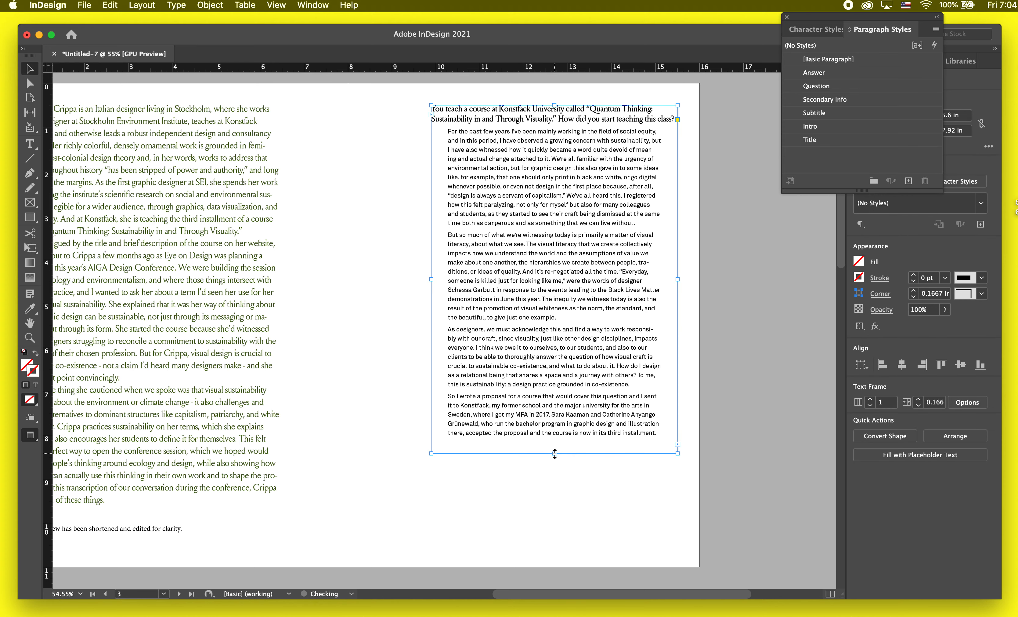
click(748, 331)
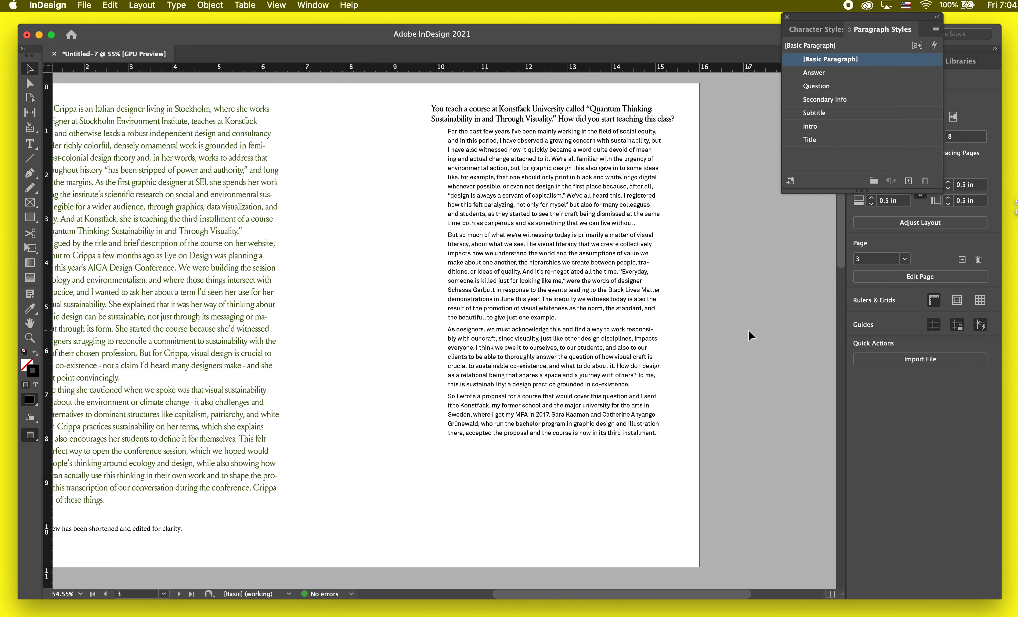
Step: Try splitting the page 3 text frame into two columns and moving it toward the spine, and undo both changes
click(577, 380)
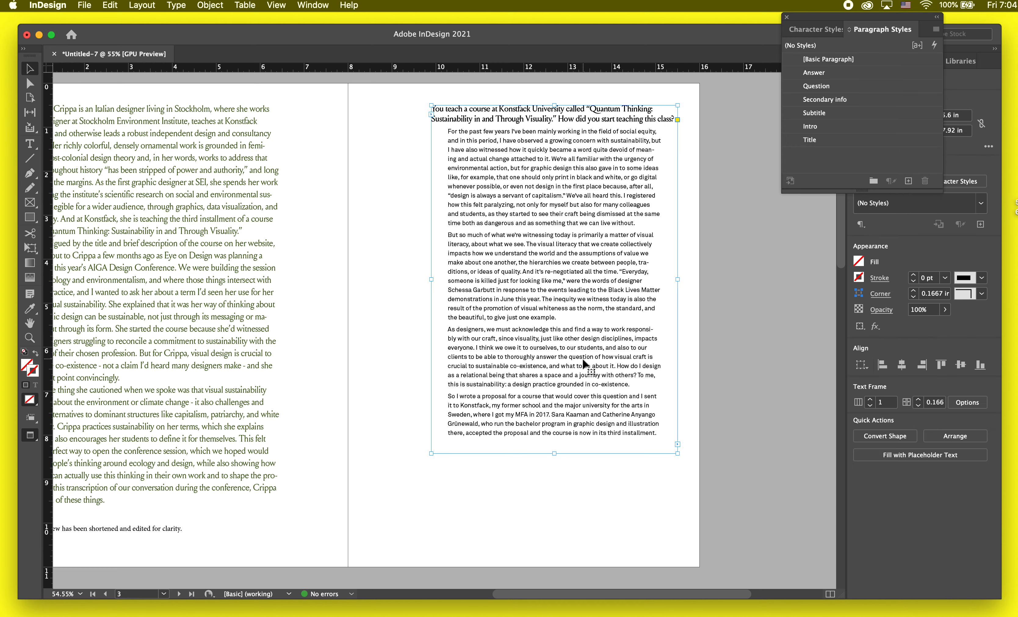
click(870, 401)
drag(583, 352, 513, 352)
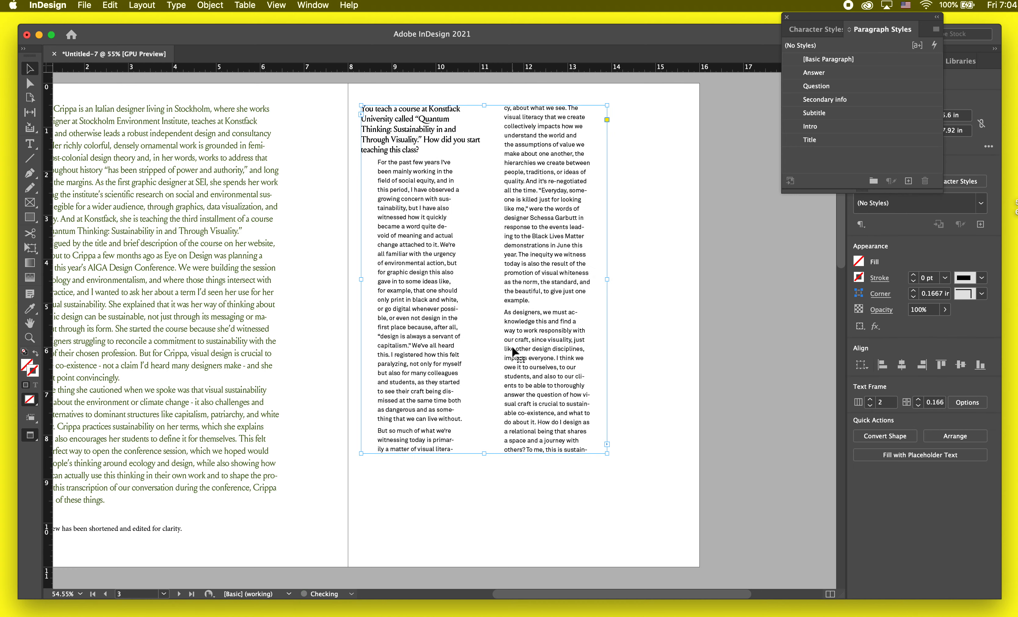
key(super+z)
key(w)
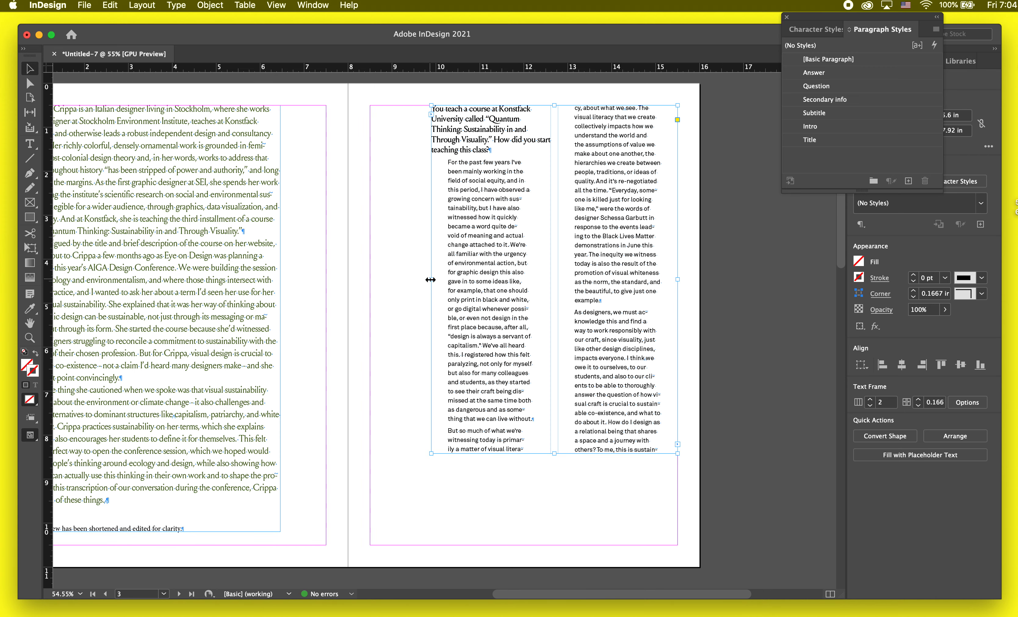
key(super+z)
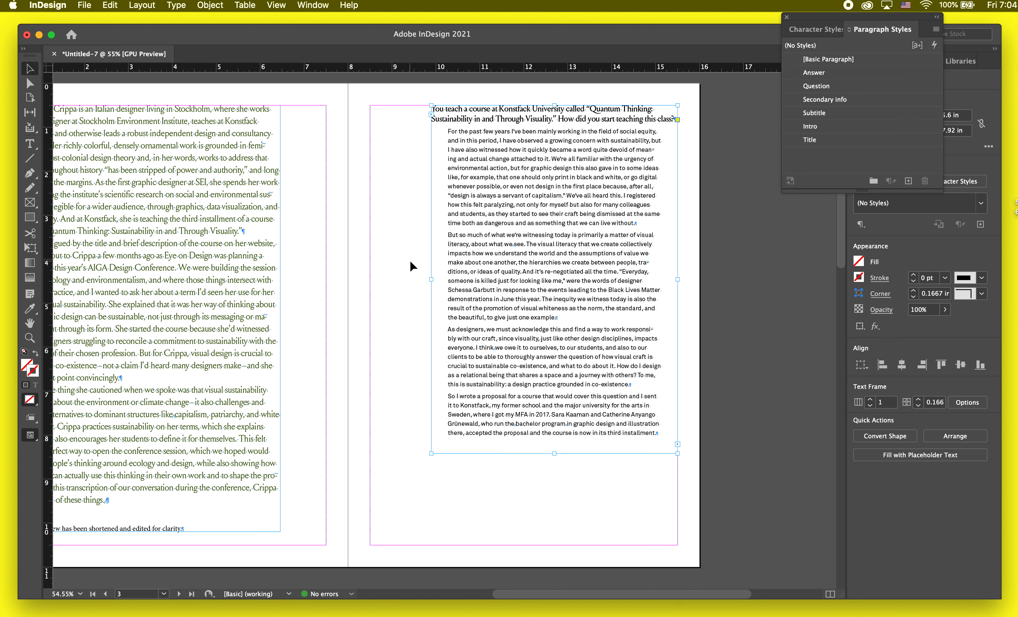
Step: Widen the page 3 text frame to about 7 in, reaching the inner margin, and set it to 2 columns
key(w)
key(w)
drag(432, 279, 370, 279)
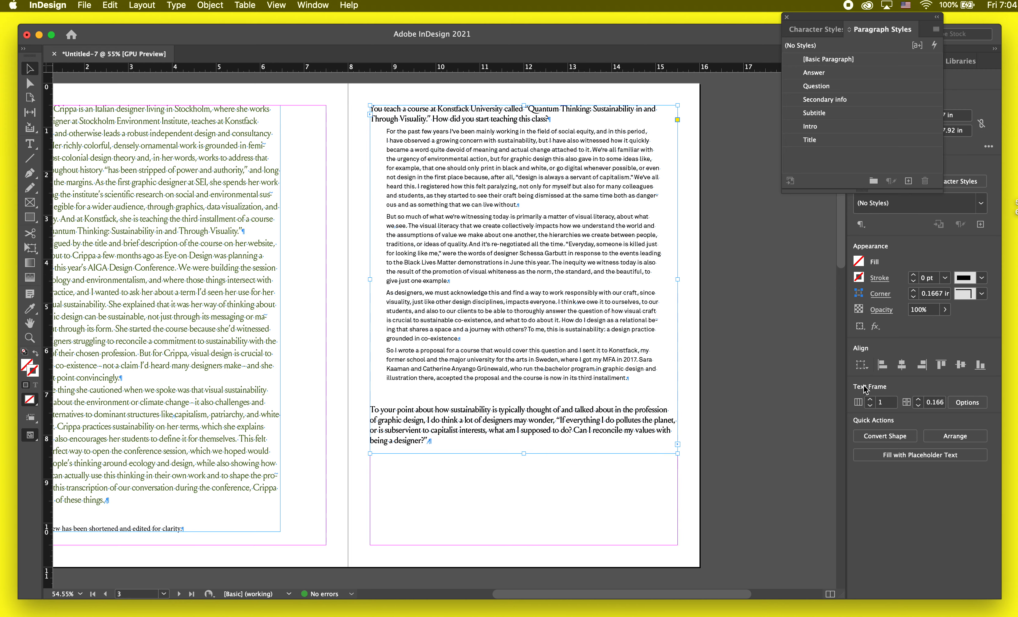
click(870, 399)
Step: Shorten the two-column text frame on page 3 to about 7.375 in high and deselect it
drag(524, 454, 525, 430)
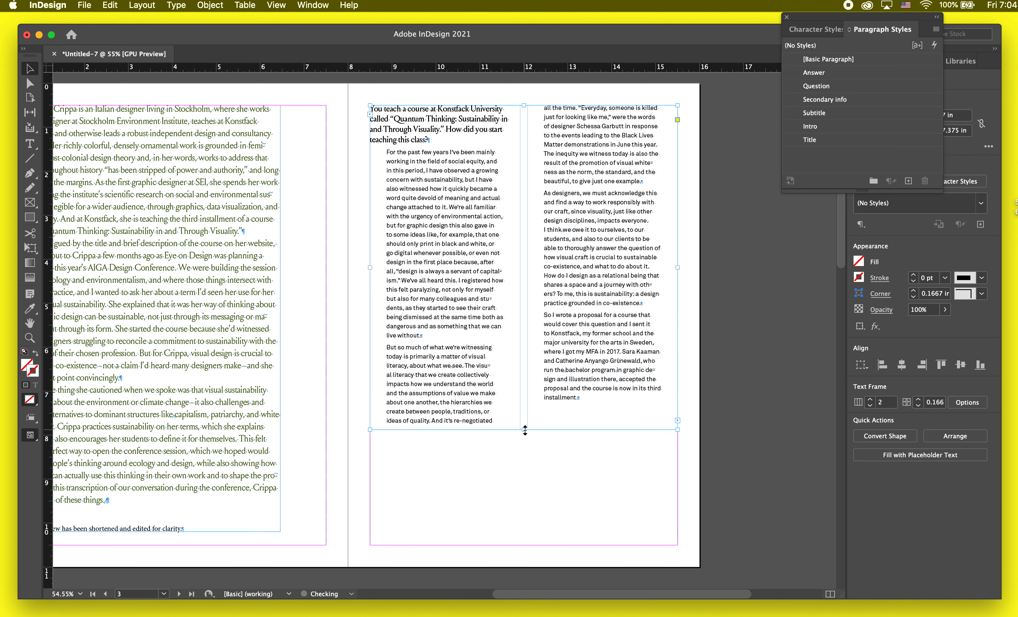
key(w)
click(505, 466)
scroll(517, 154, up, 3)
key(w)
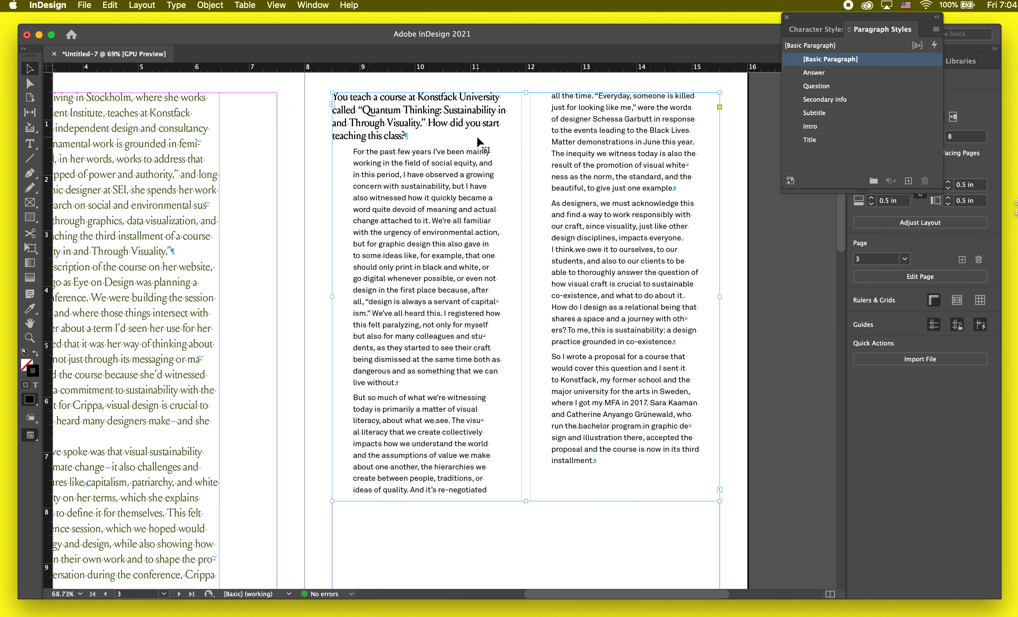
Step: Select the question starting "You teach a course at Konstfack University" on page 3 and bring up the separate Paragraph formatting options
double_click(477, 136)
drag(479, 137, 320, 88)
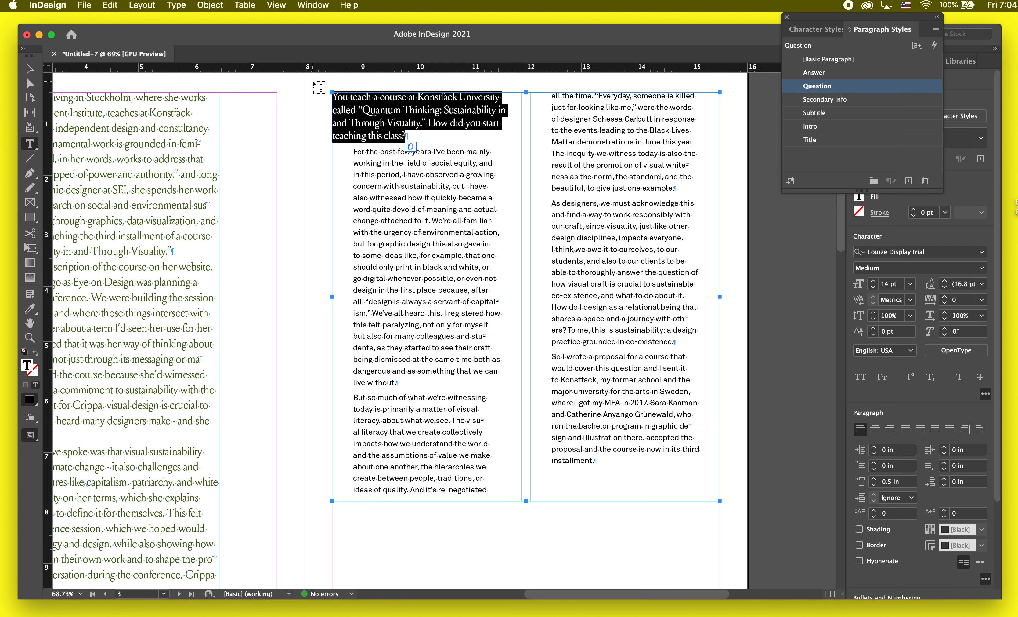
drag(835, 20, 745, 354)
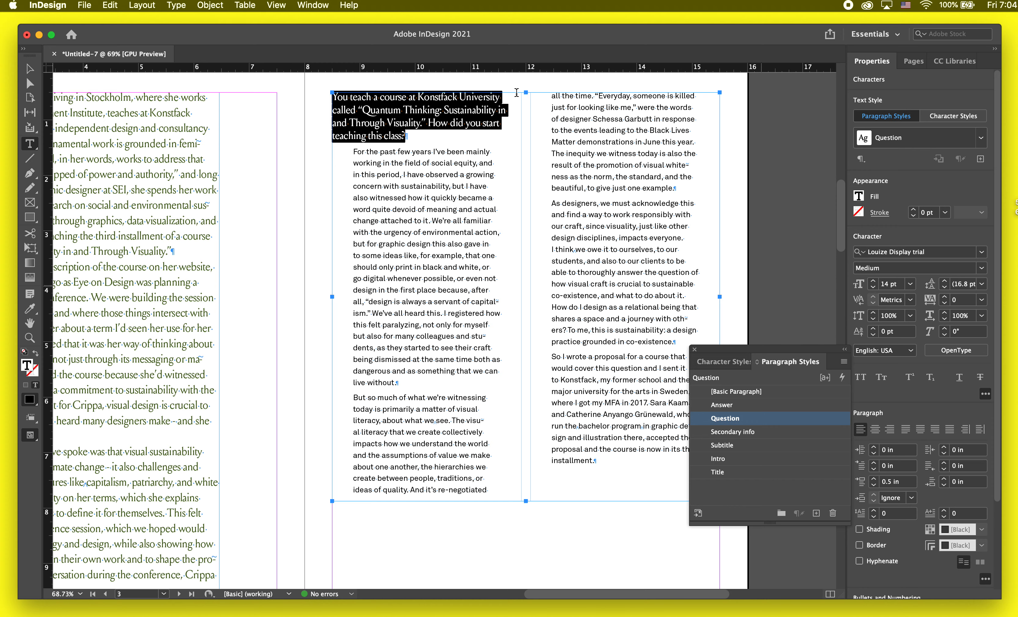
click(312, 5)
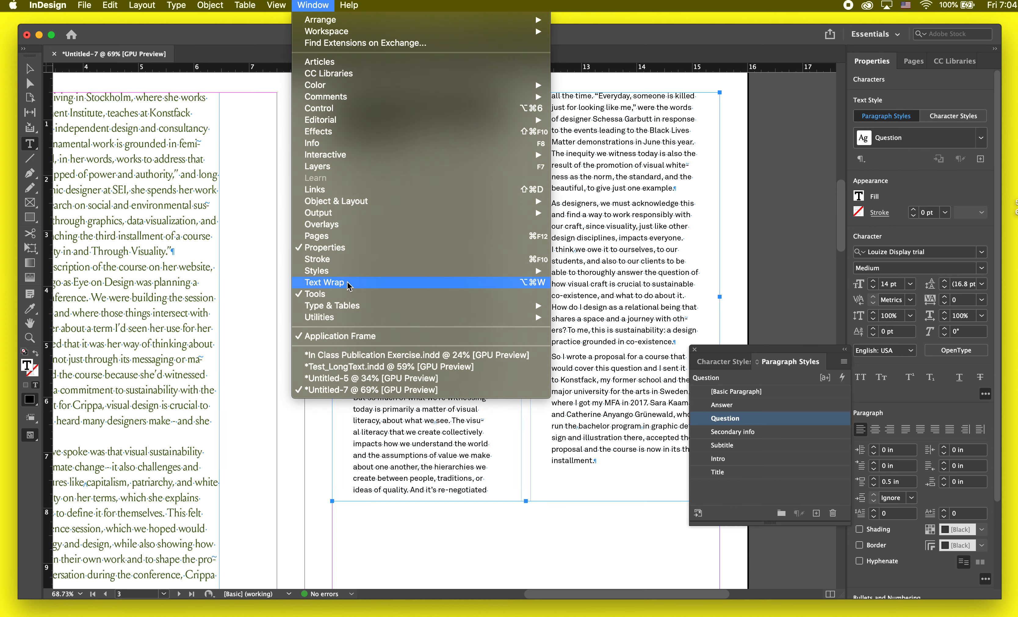
mouse_move(182, 6)
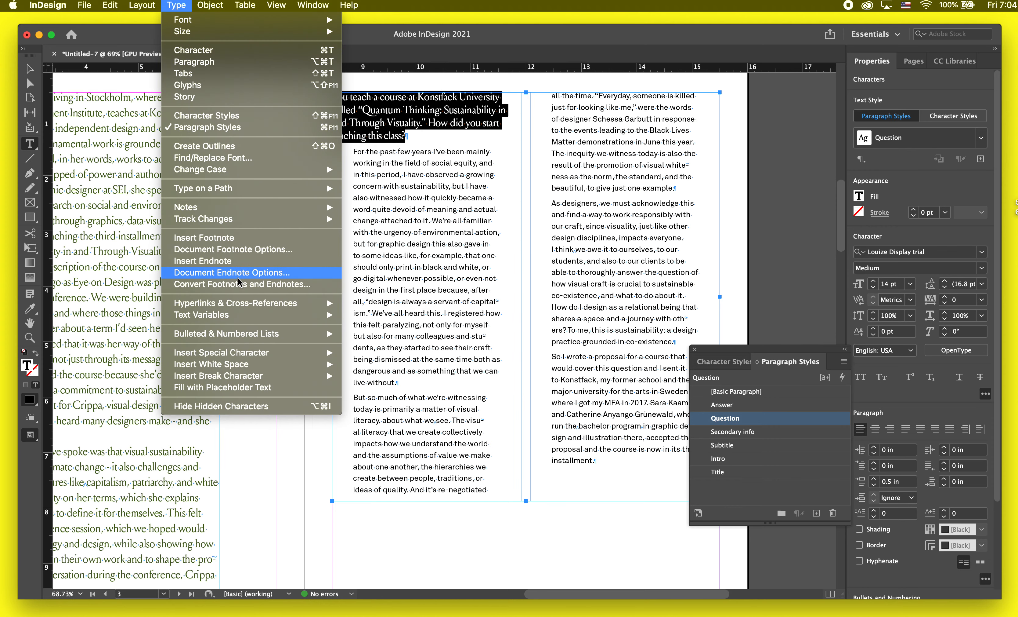
mouse_move(312, 5)
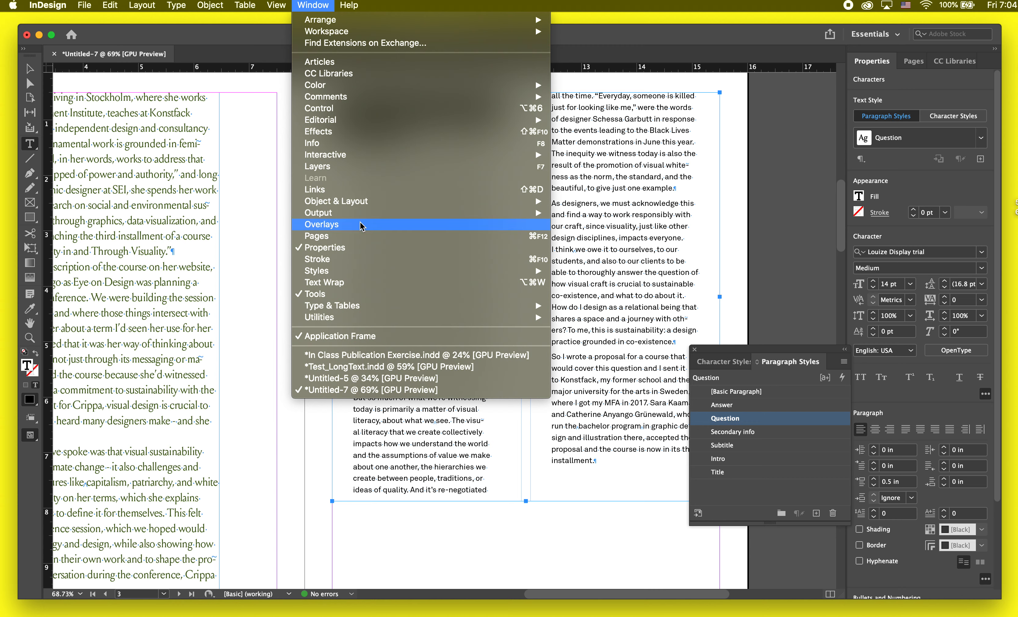
mouse_move(352, 307)
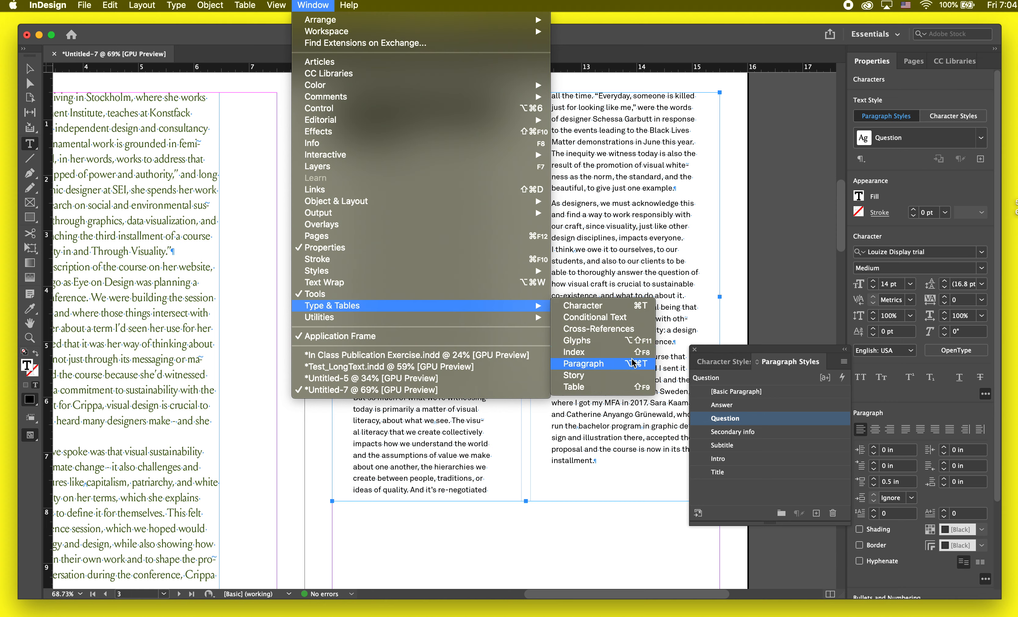
click(583, 363)
Step: Apply the Span Columns paragraph layout to the selected page 3 question, spanning all columns, with the preview enabled
click(512, 207)
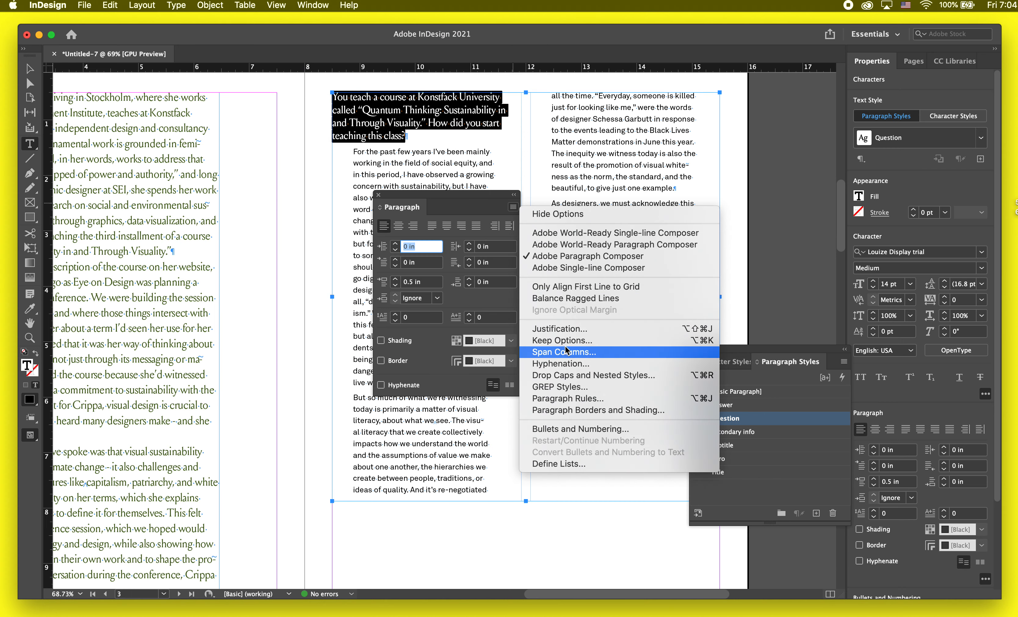
click(514, 207)
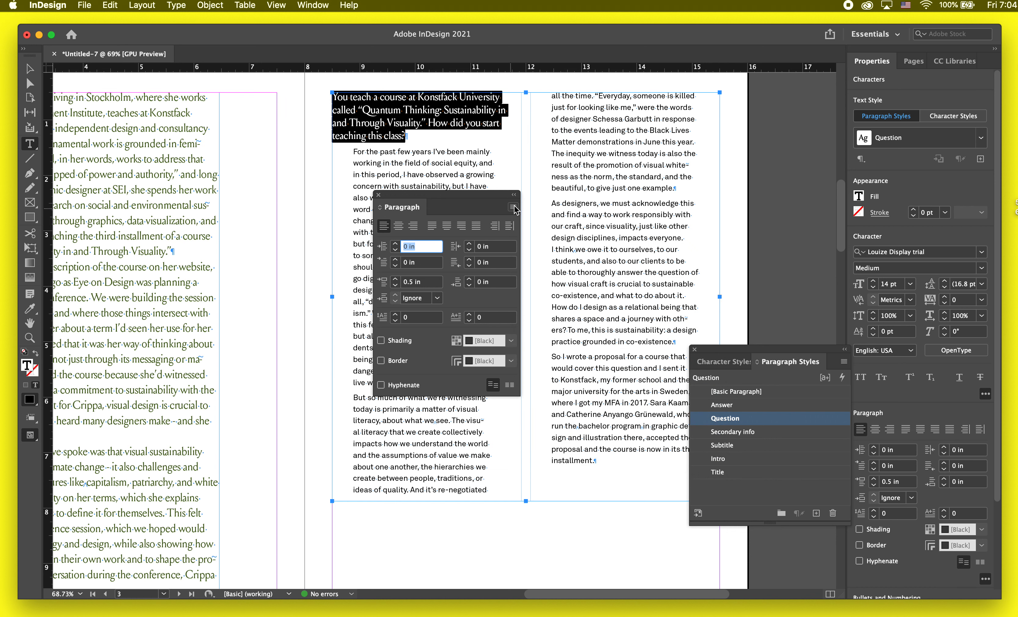
drag(512, 207, 508, 203)
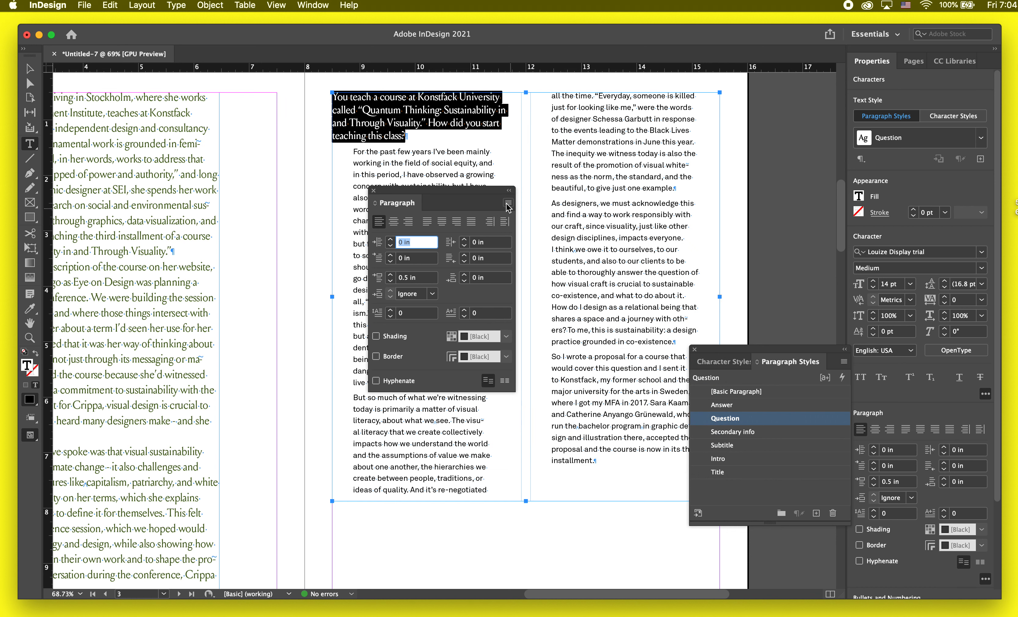
click(508, 203)
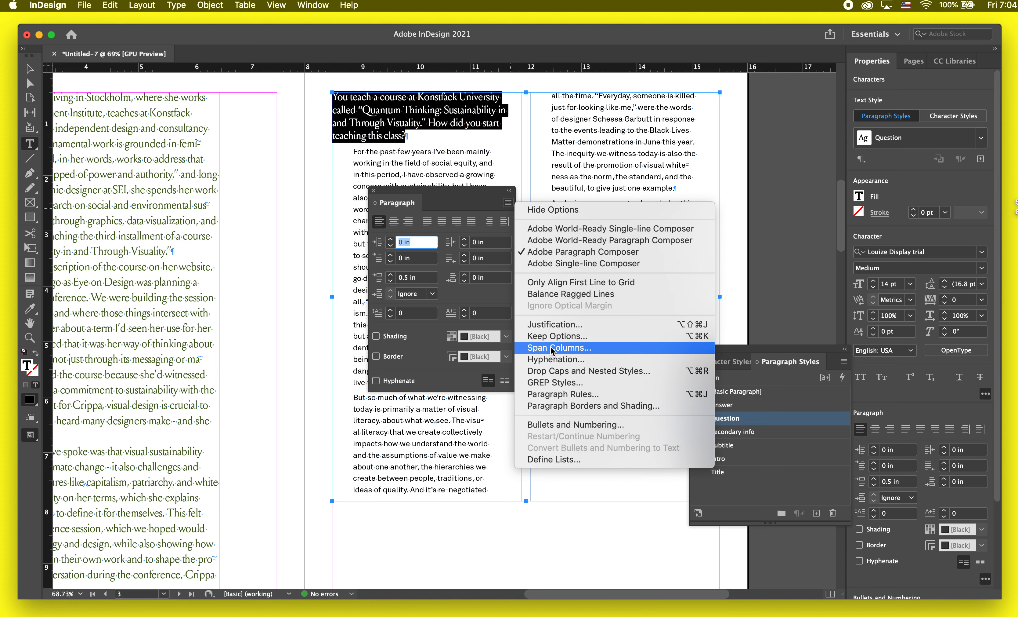
click(540, 347)
click(556, 304)
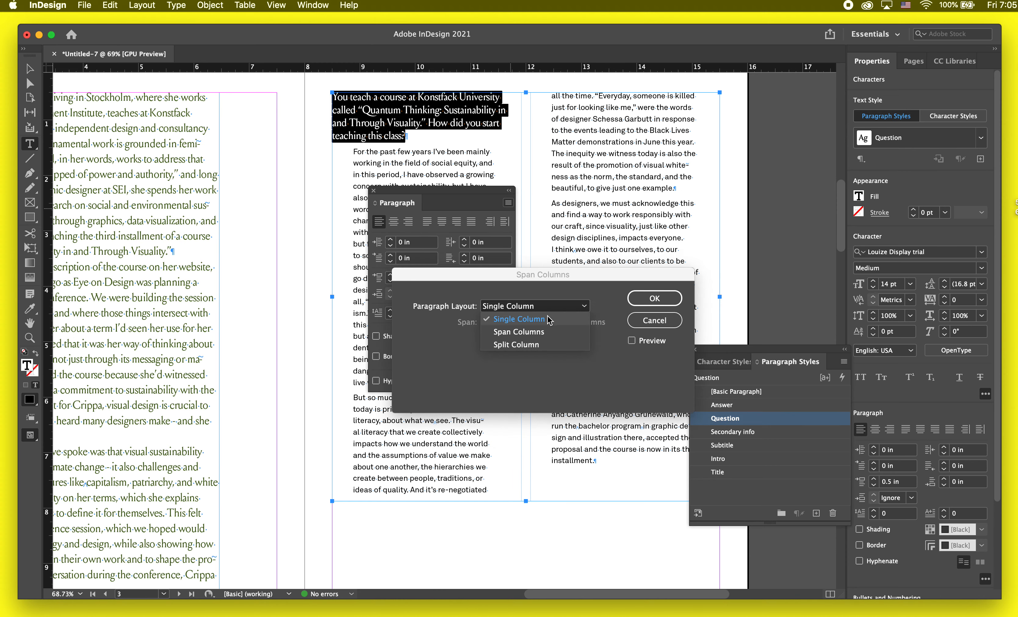
click(547, 333)
click(642, 339)
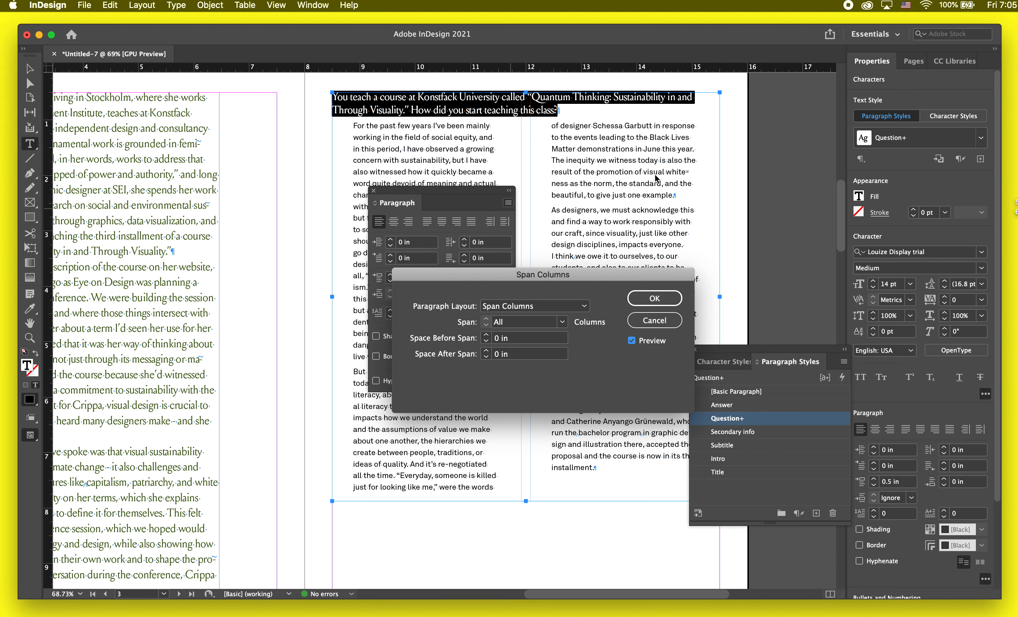
click(653, 299)
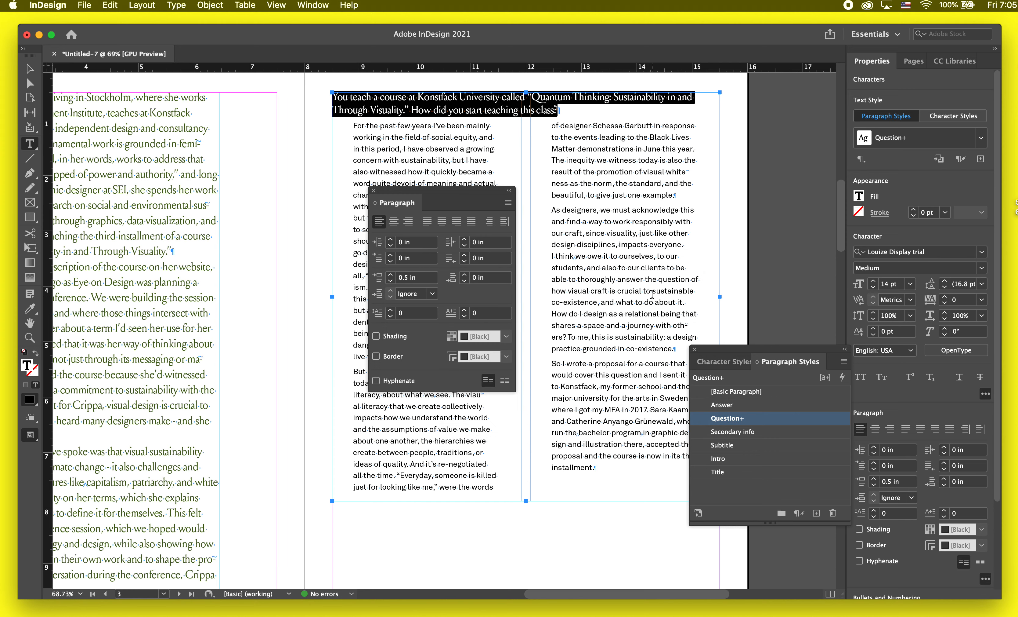
Step: Move the floating paragraph options clear of the text and set the selected page 3 question's font size to 20 pt
drag(469, 197, 782, 371)
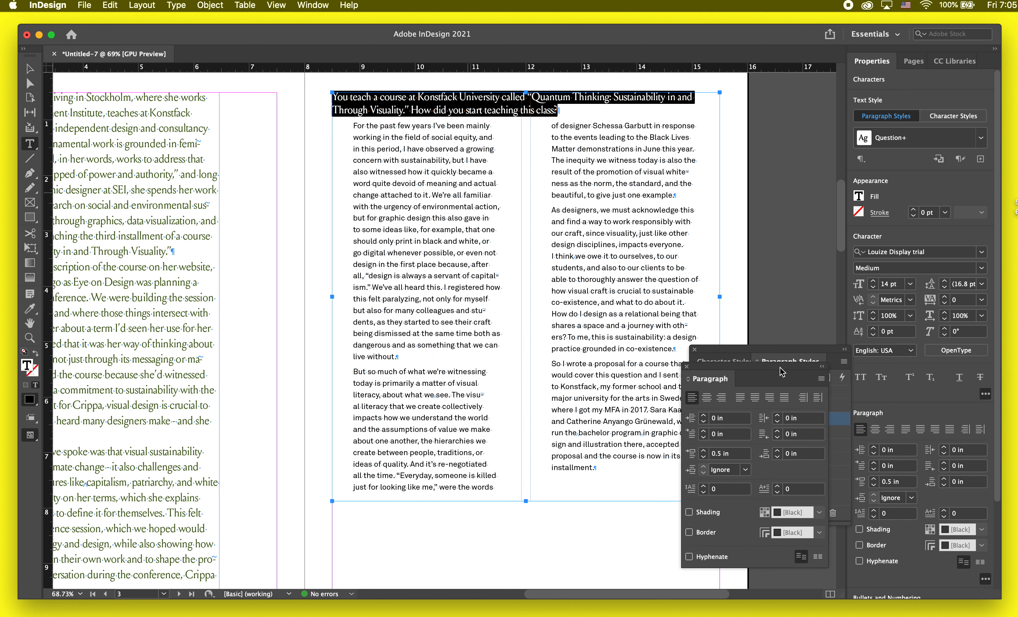
click(874, 282)
click(874, 282)
click(874, 282)
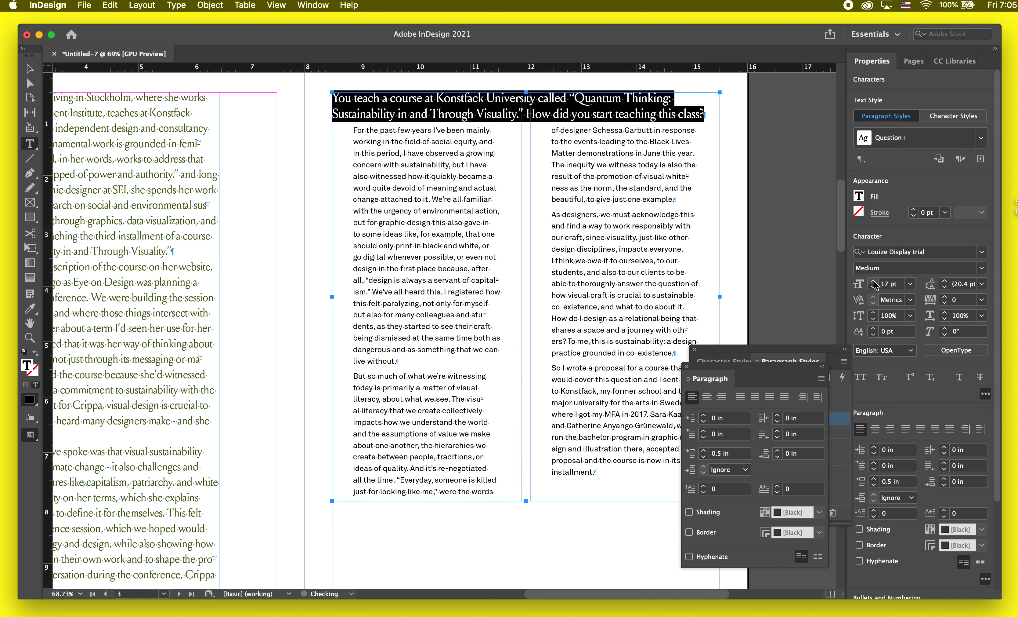
click(874, 282)
click(874, 282)
click(874, 282)
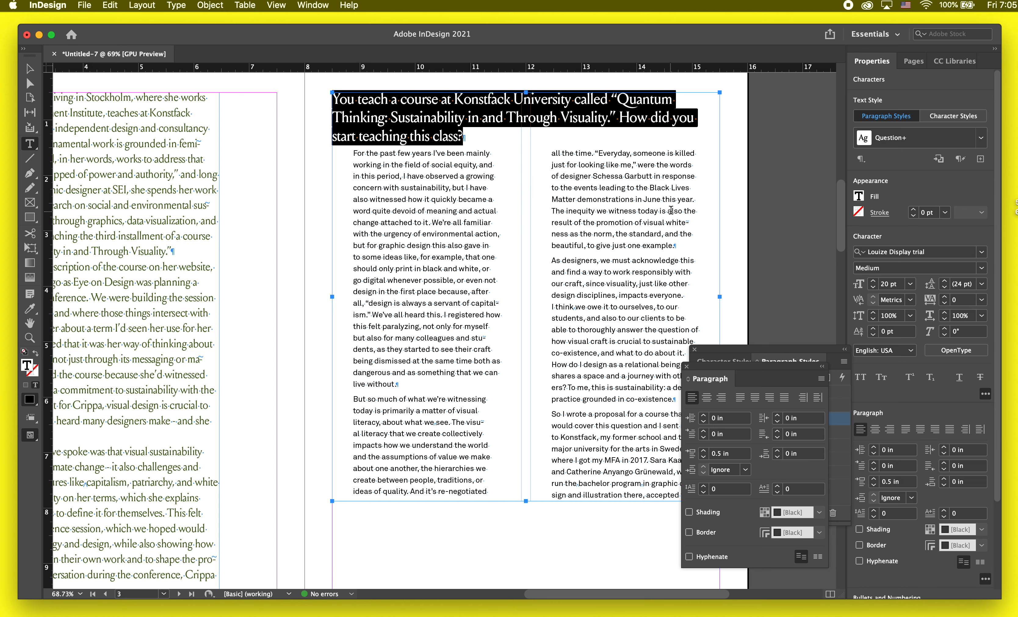
scroll(474, 252, up, 2)
scroll(473, 252, right, 2)
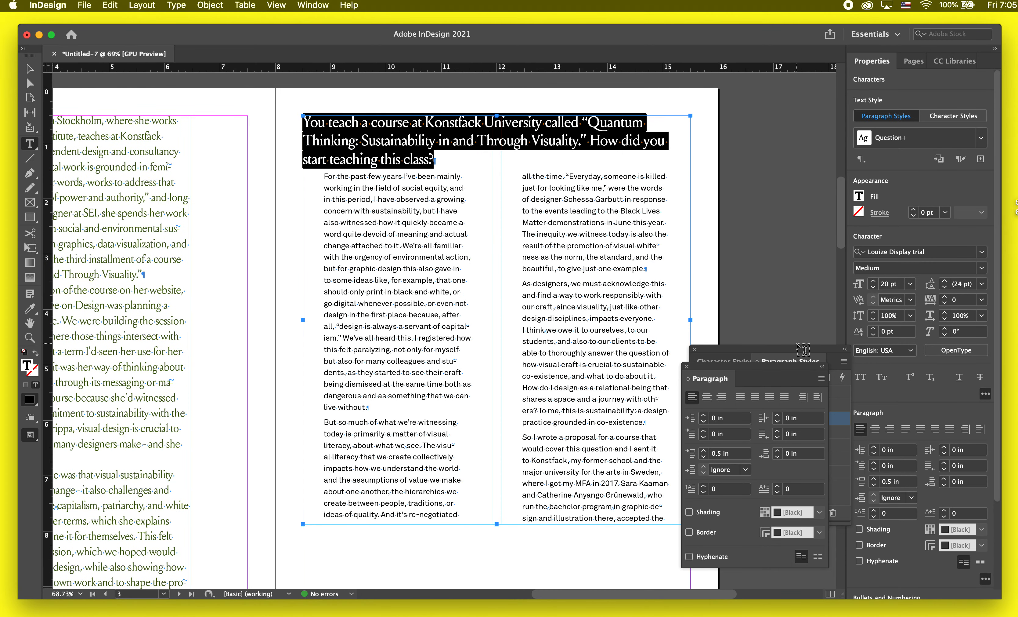
Step: Set the space after the spanning question paragraph on page 3 to 0.25 in
click(982, 138)
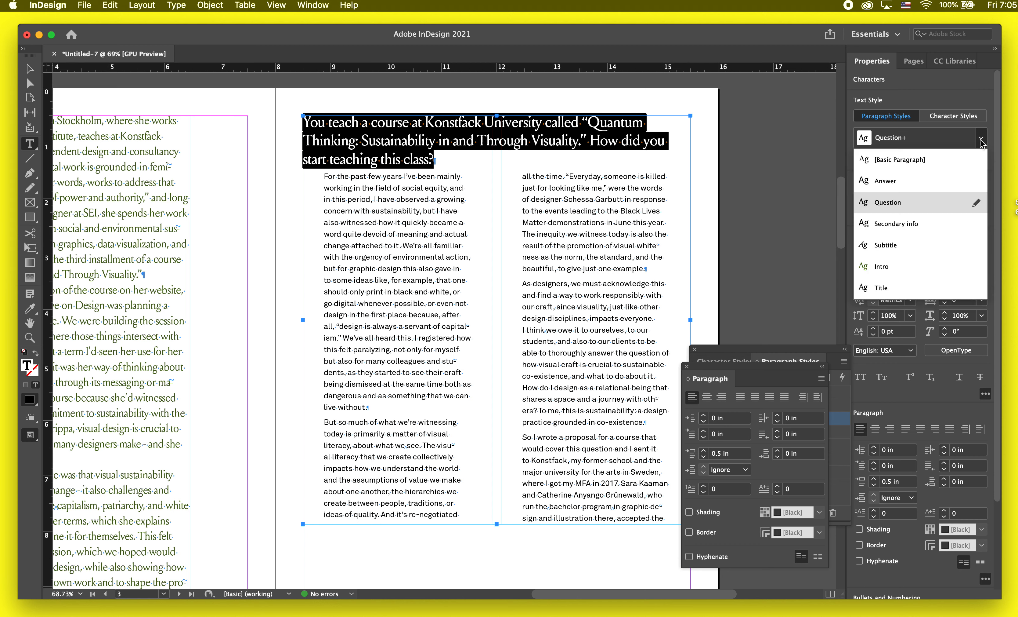
click(982, 141)
click(600, 142)
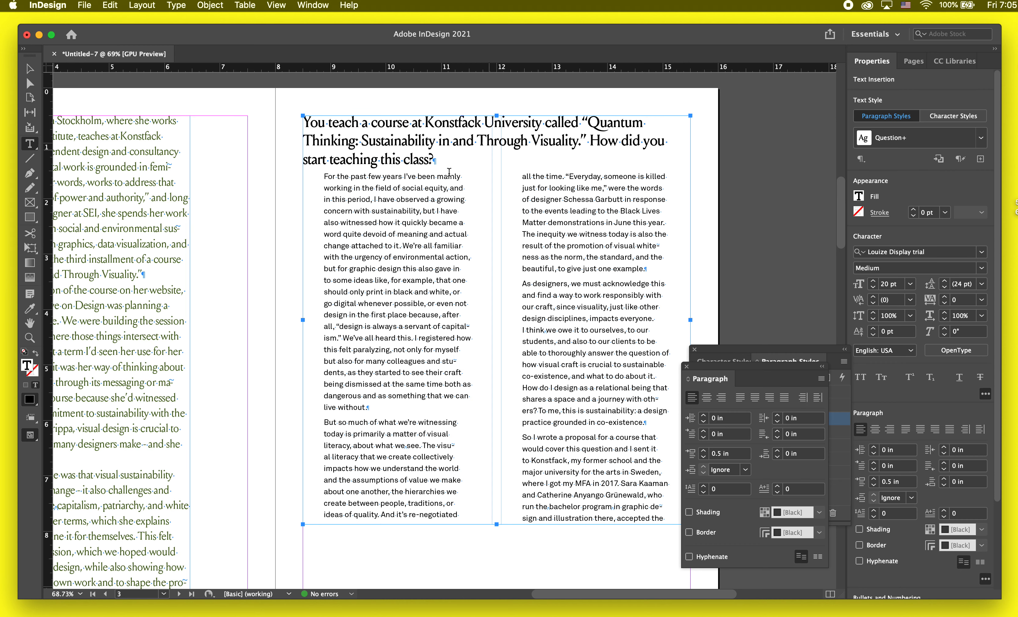
click(395, 178)
click(439, 180)
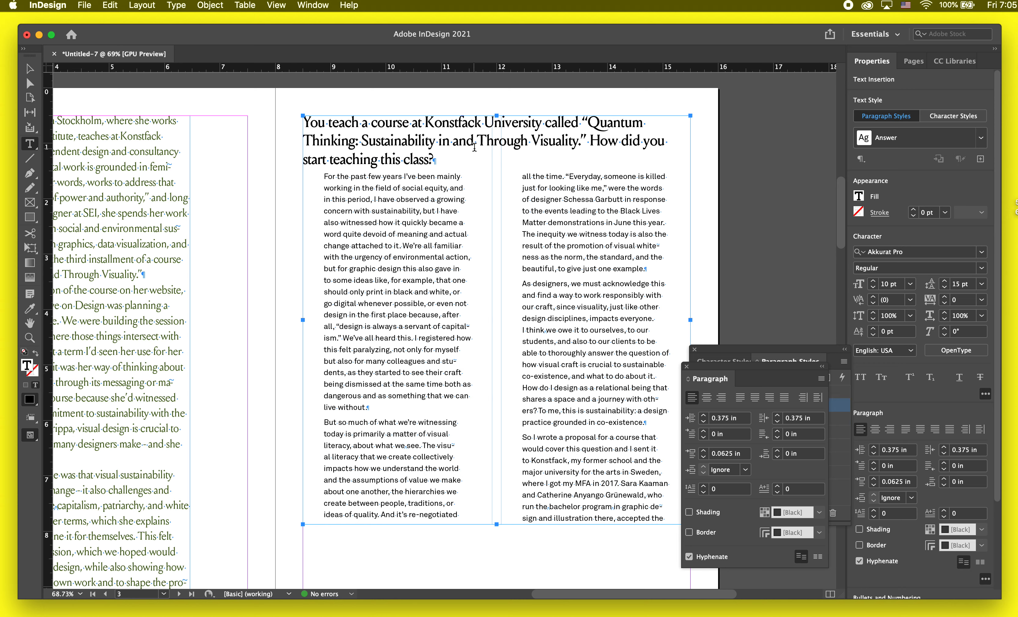
click(420, 166)
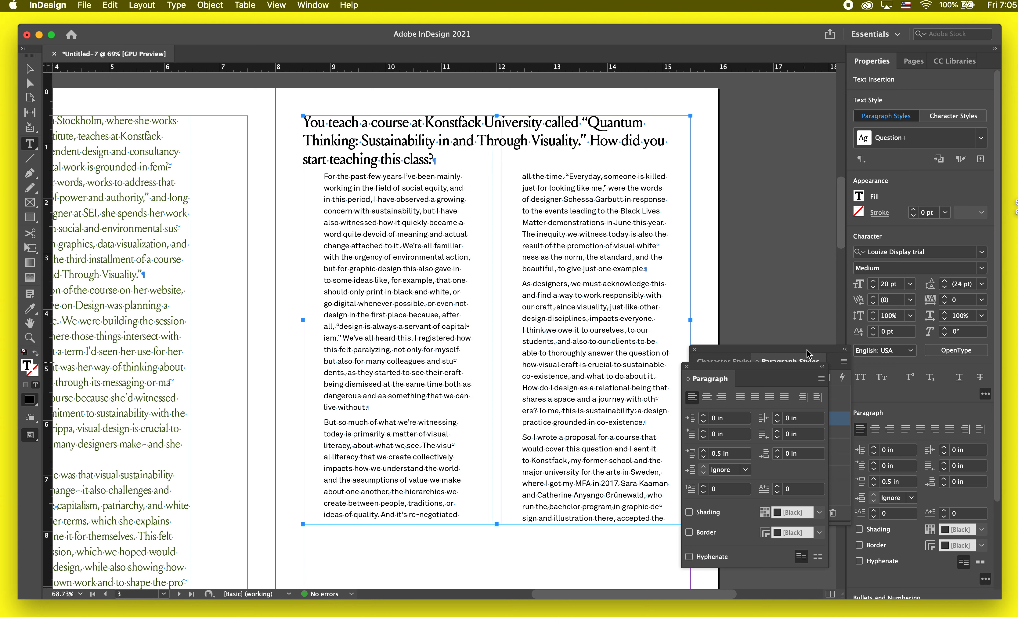
click(945, 479)
click(945, 478)
click(945, 479)
click(945, 479)
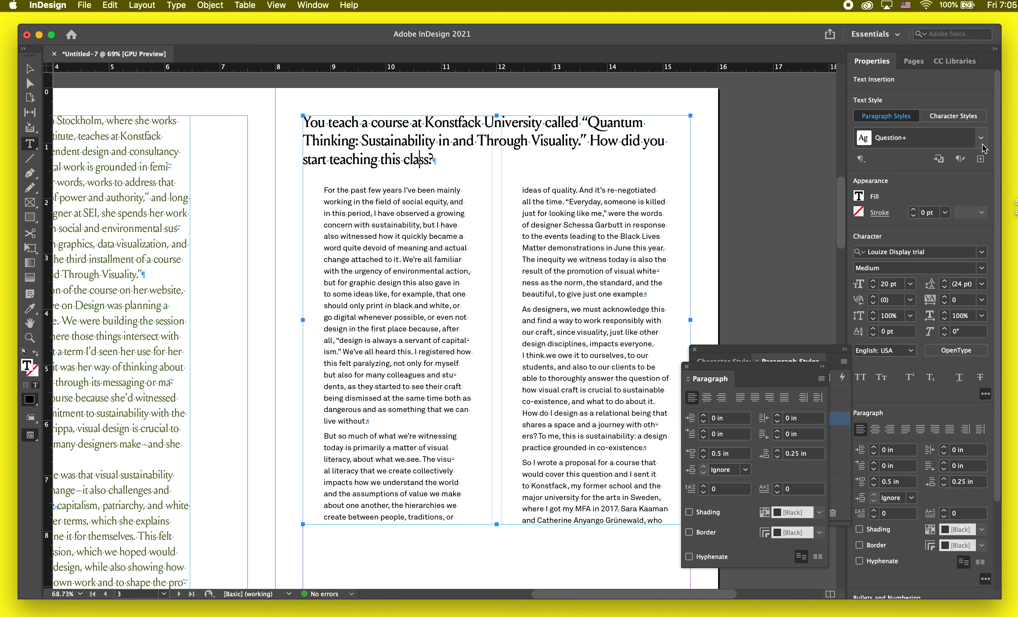
Step: Uncover the paragraph styles list and redefine the Question style from the modified question on page 3
drag(786, 348, 771, 132)
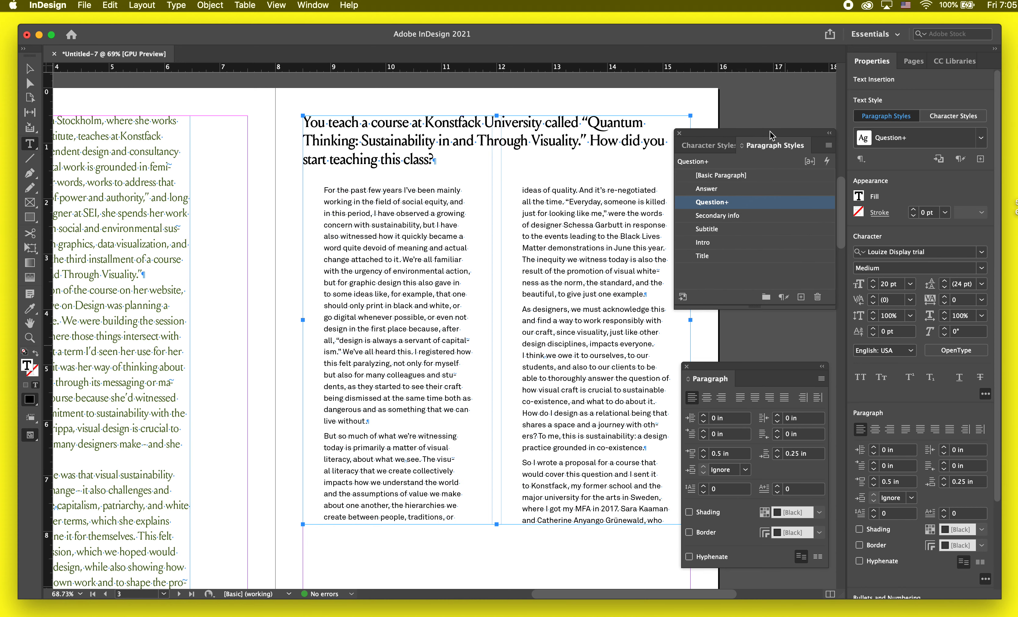
alt+click(792, 206)
key(super+z)
click(762, 205)
click(791, 206)
key(Escape)
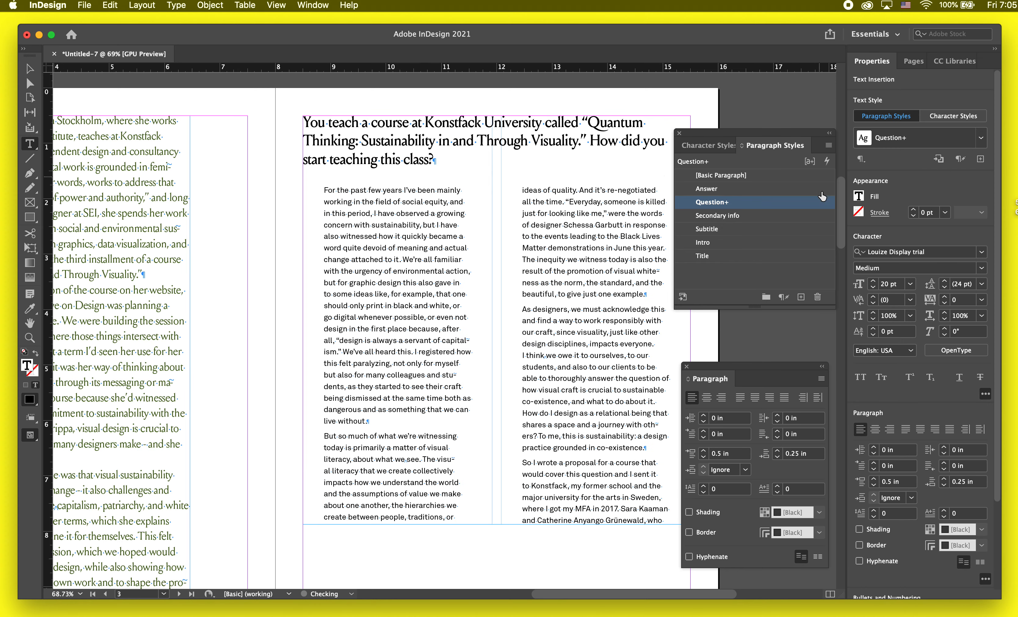
right_click(821, 203)
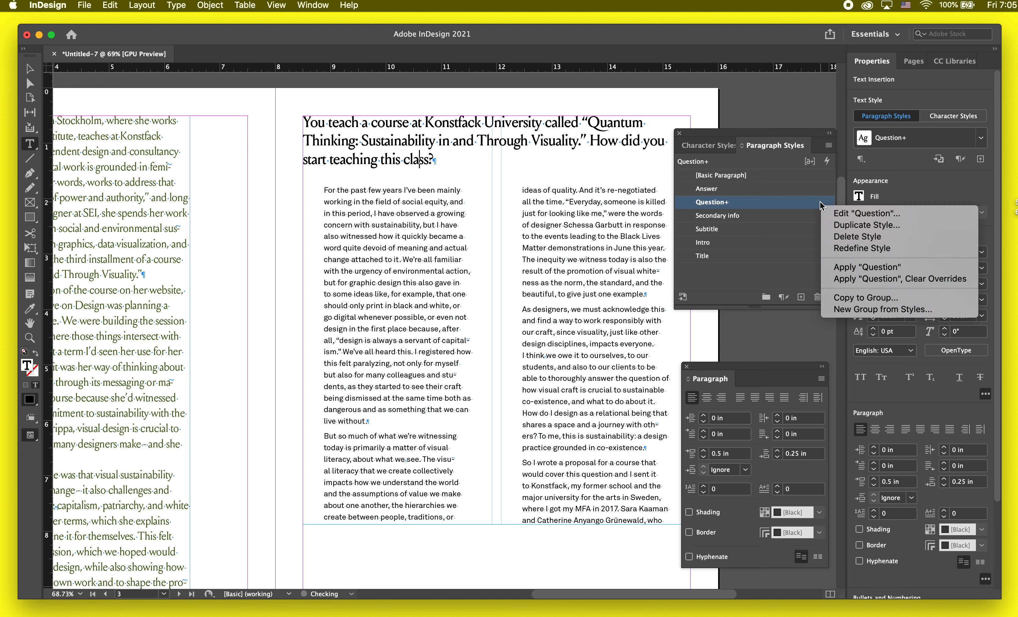
click(823, 202)
right_click(824, 203)
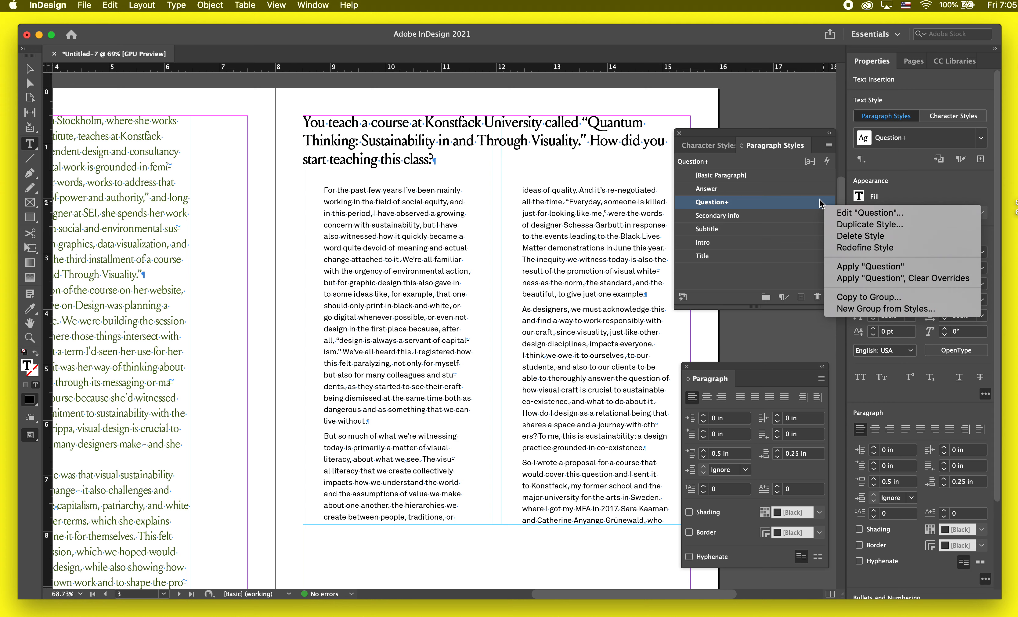
click(862, 250)
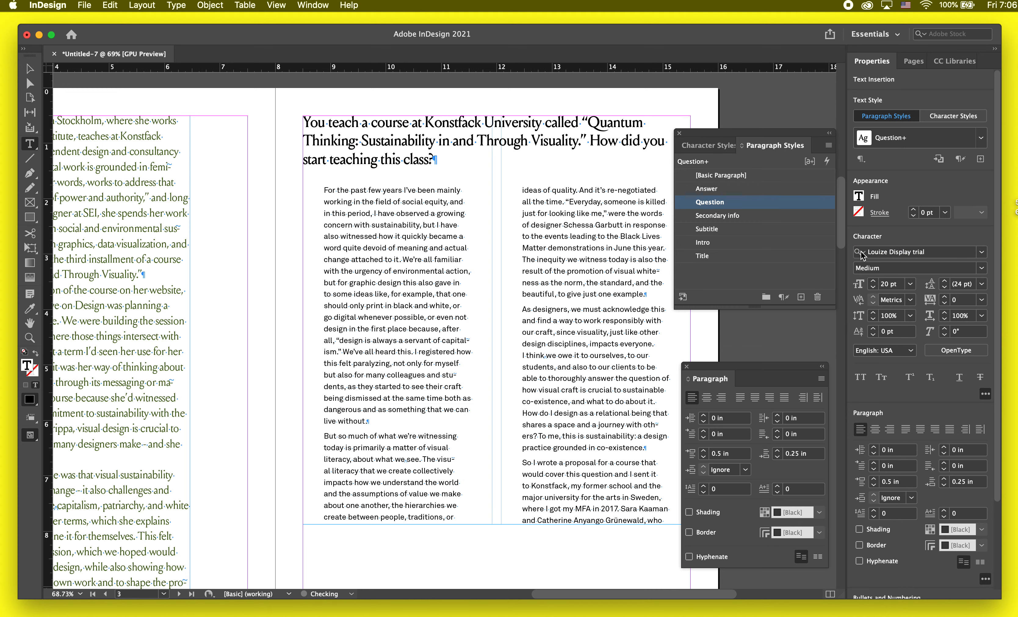
Step: Set the threaded text frame on page 4 to 2 columns and show the frame edges and guides
scroll(564, 485, down, 3)
scroll(564, 485, down, 12)
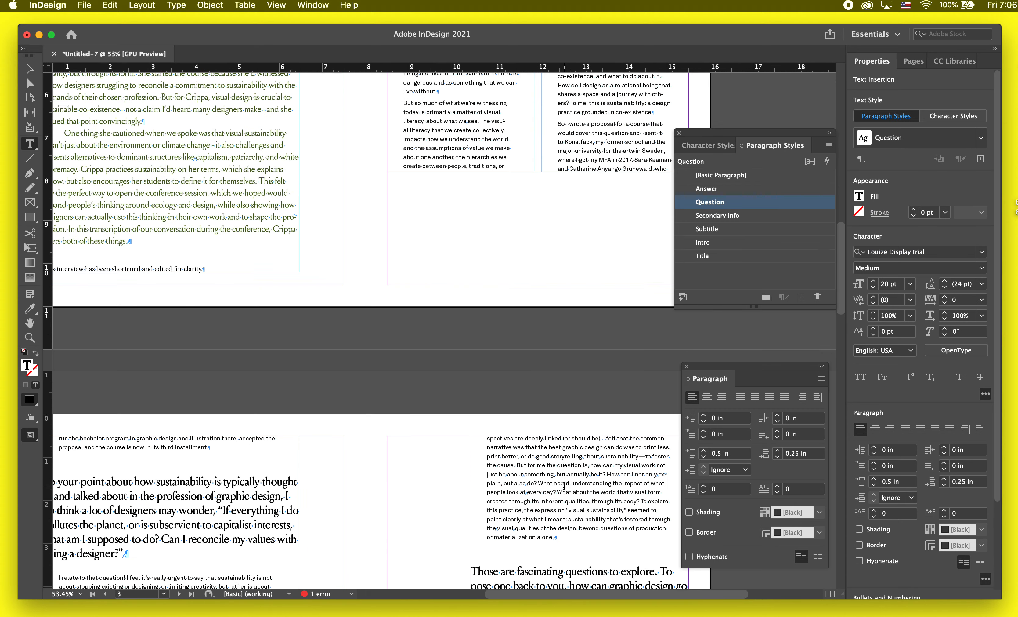
scroll(564, 486, left, 3)
key(Escape)
click(497, 486)
key(w)
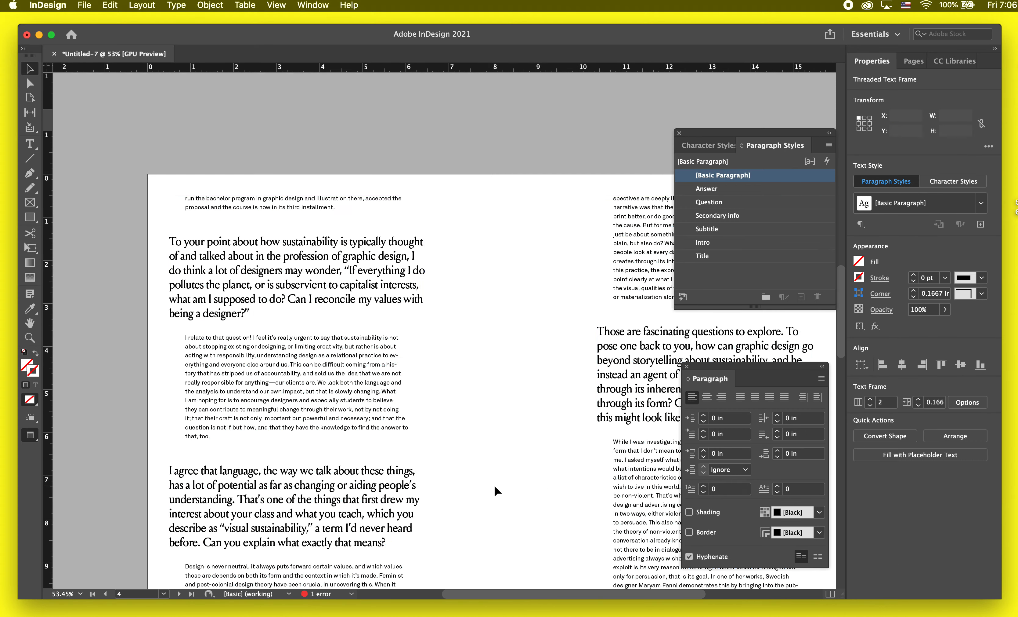
click(335, 446)
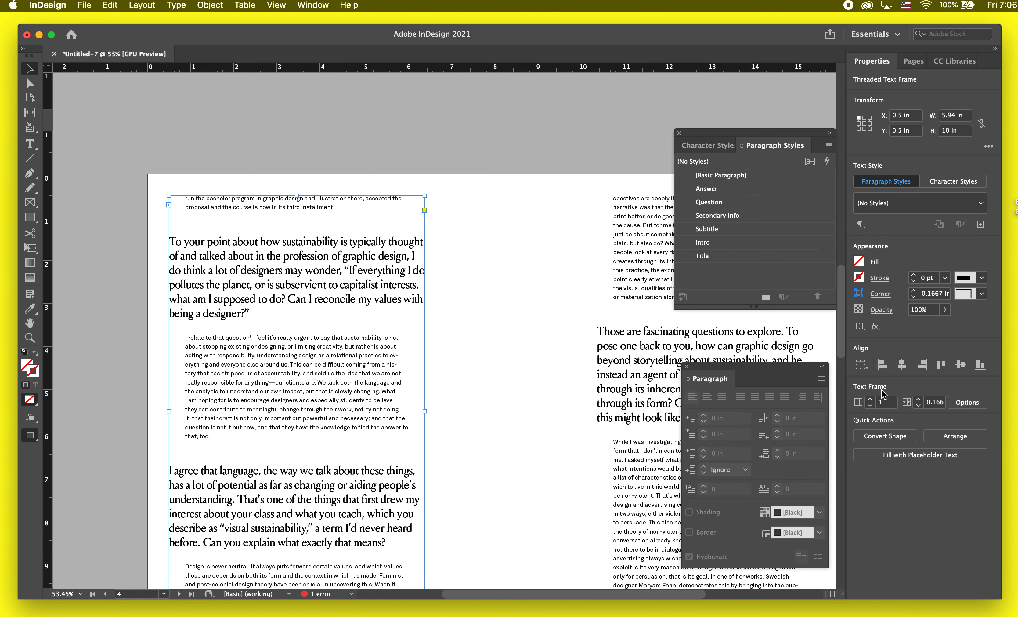
click(870, 399)
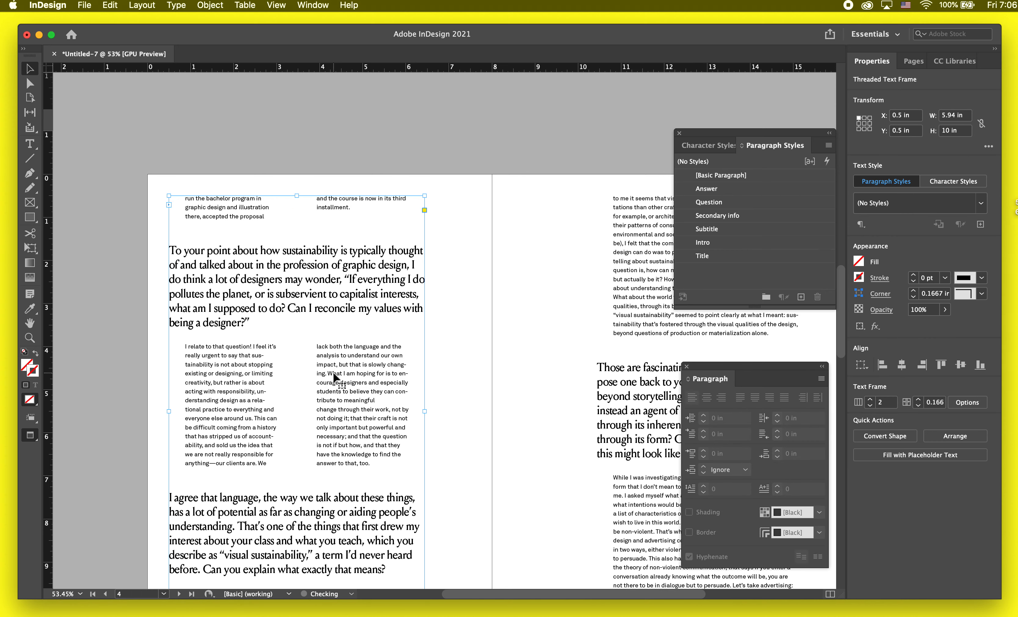
key(w)
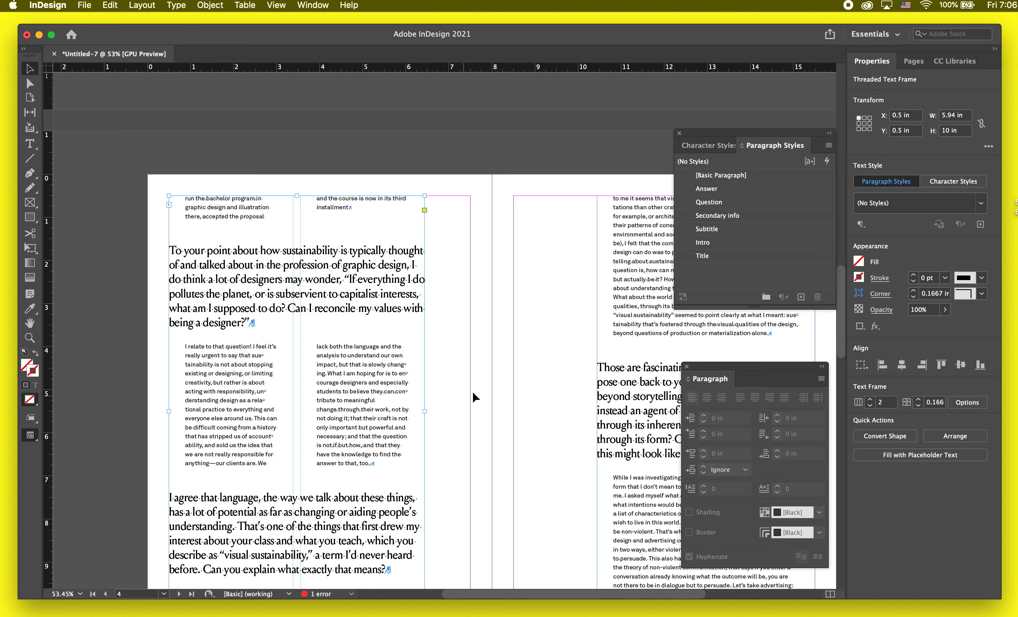
Step: Return to page 3, hide the guides, and set the first answer paragraph's right indent to 0 in
scroll(473, 390, up, 15)
scroll(473, 390, right, 5)
click(534, 286)
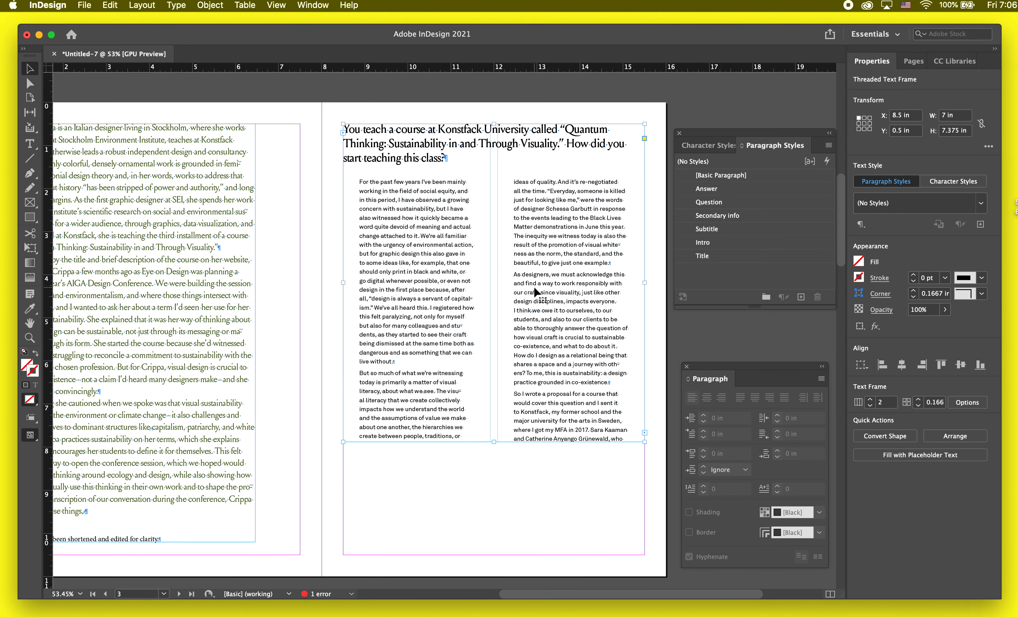
key(w)
double_click(453, 241)
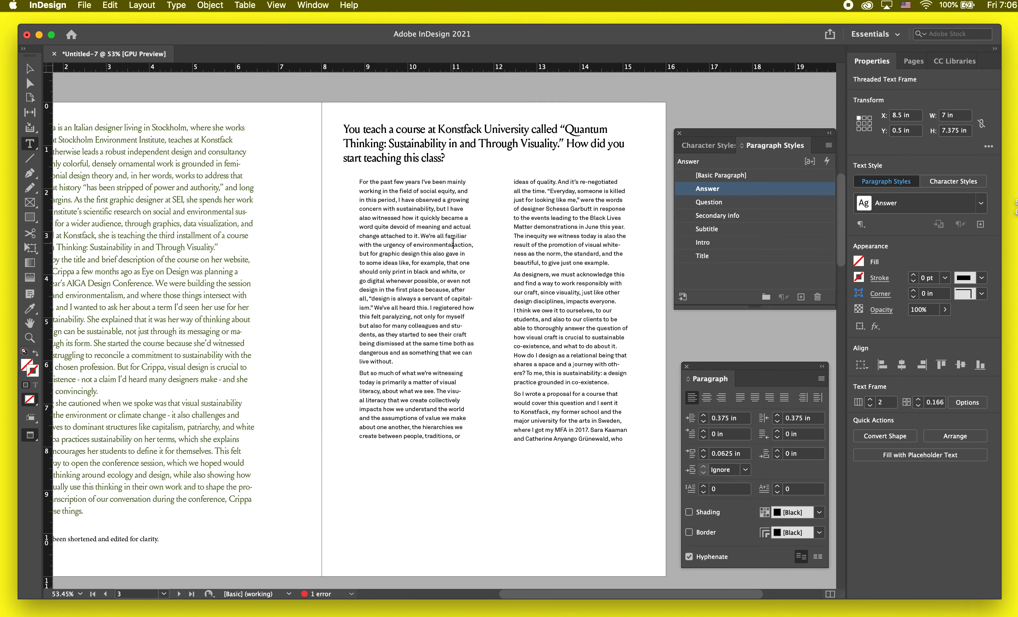
scroll(453, 243, right, 1)
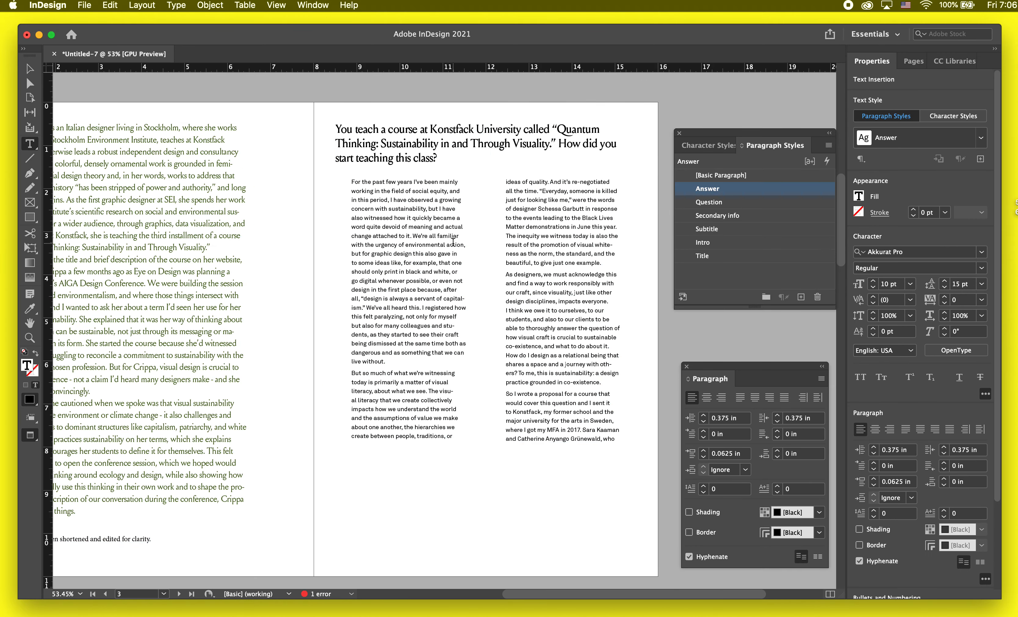
click(944, 454)
click(944, 453)
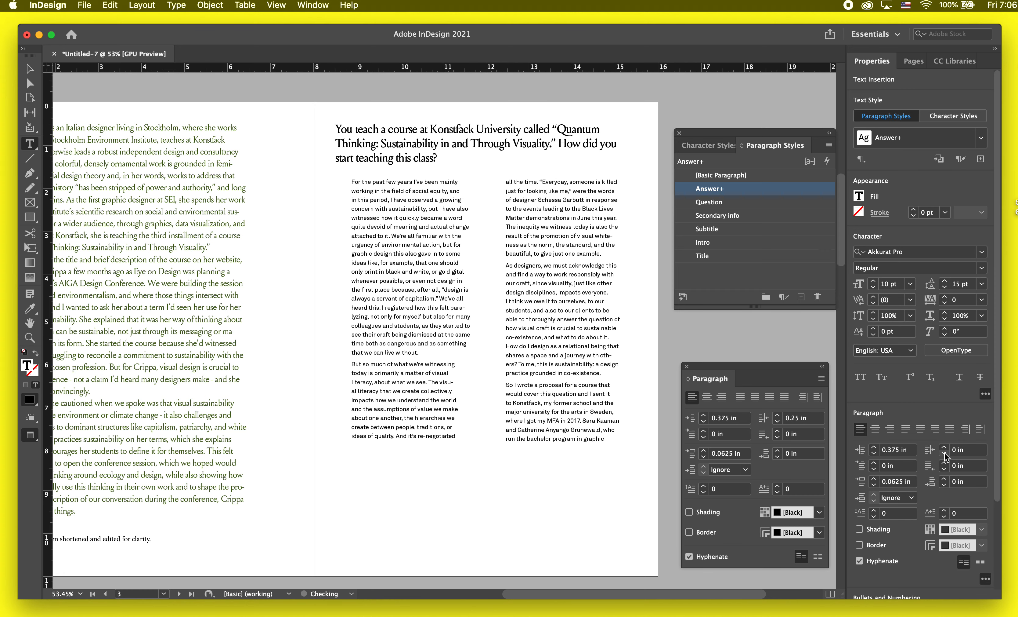
Step: Try a 0.5 in left indent on the first answer paragraph and set it back to 0.375 in
click(873, 451)
click(873, 449)
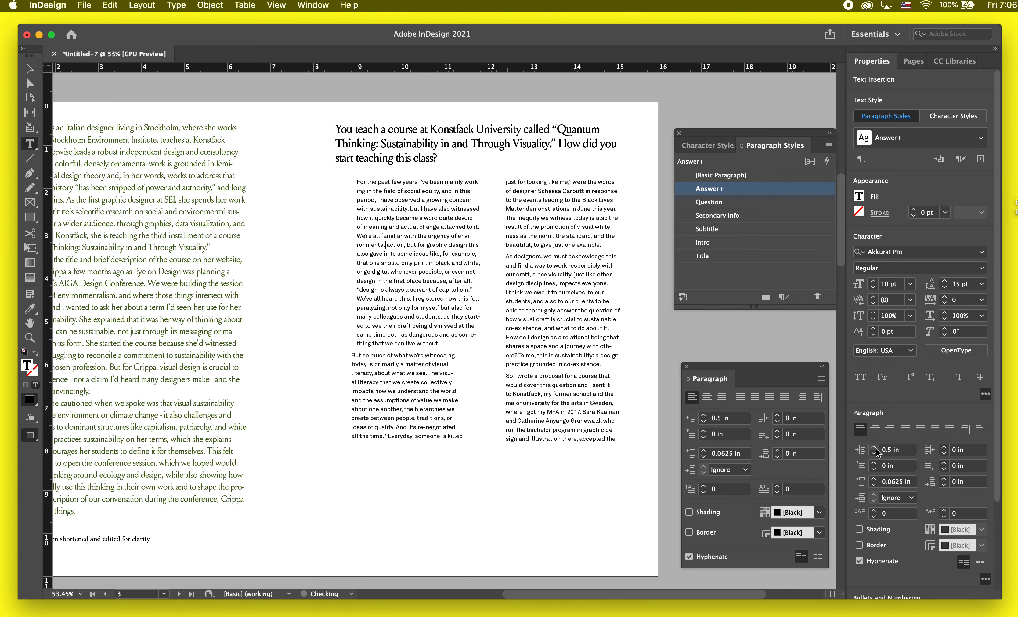
click(874, 454)
click(874, 455)
Step: Select the answer text on page 3 from the first paragraph into the one starting "So I wrote a proposal" and set its right indent to 0 in
scroll(637, 402, up, 2)
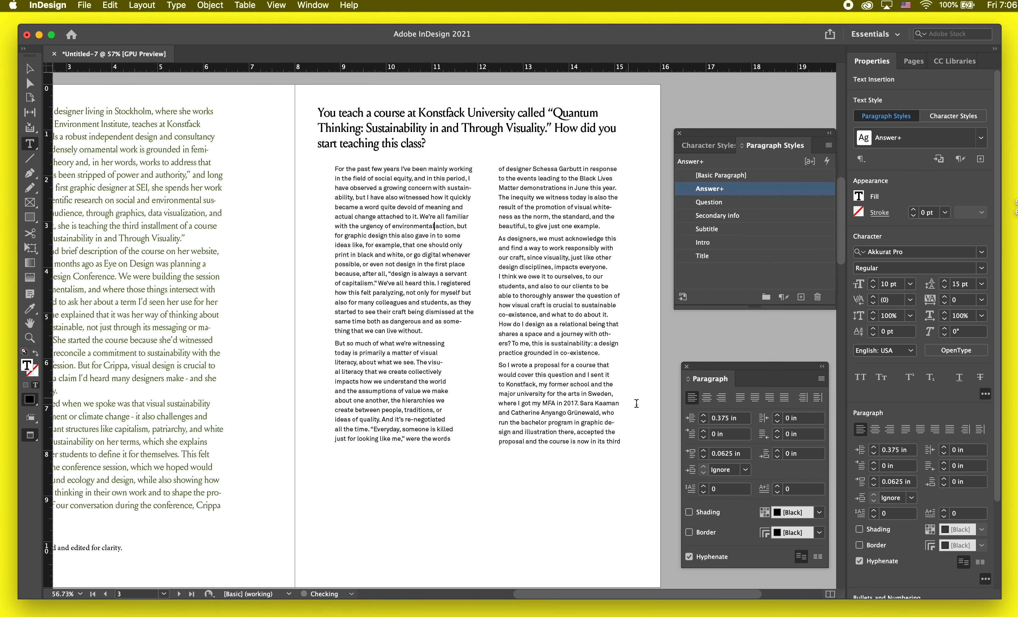
triple_click(591, 381)
double_click(591, 381)
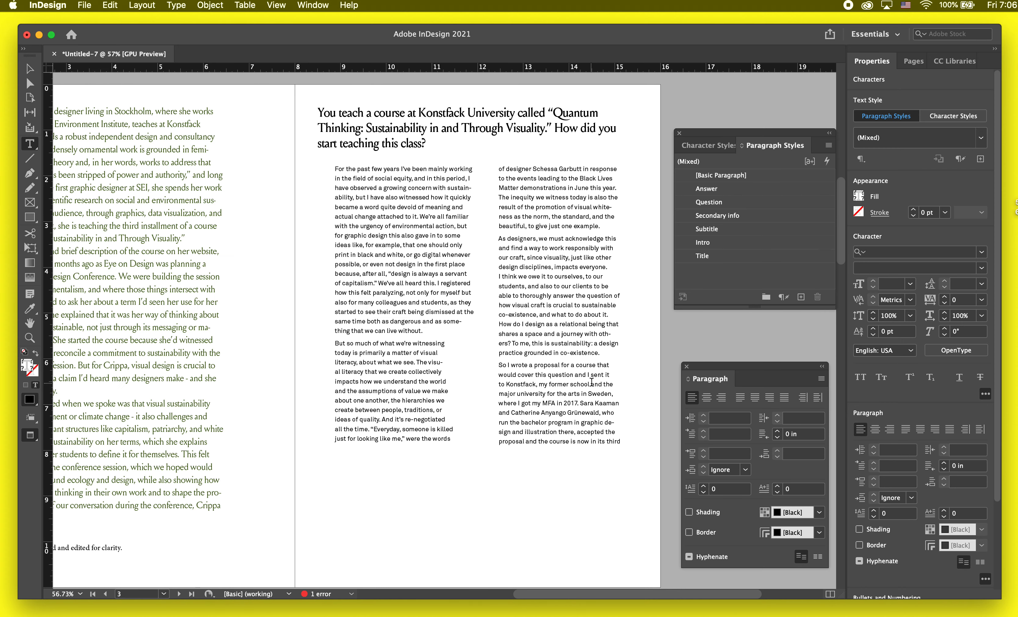
click(493, 241)
shift+click(443, 217)
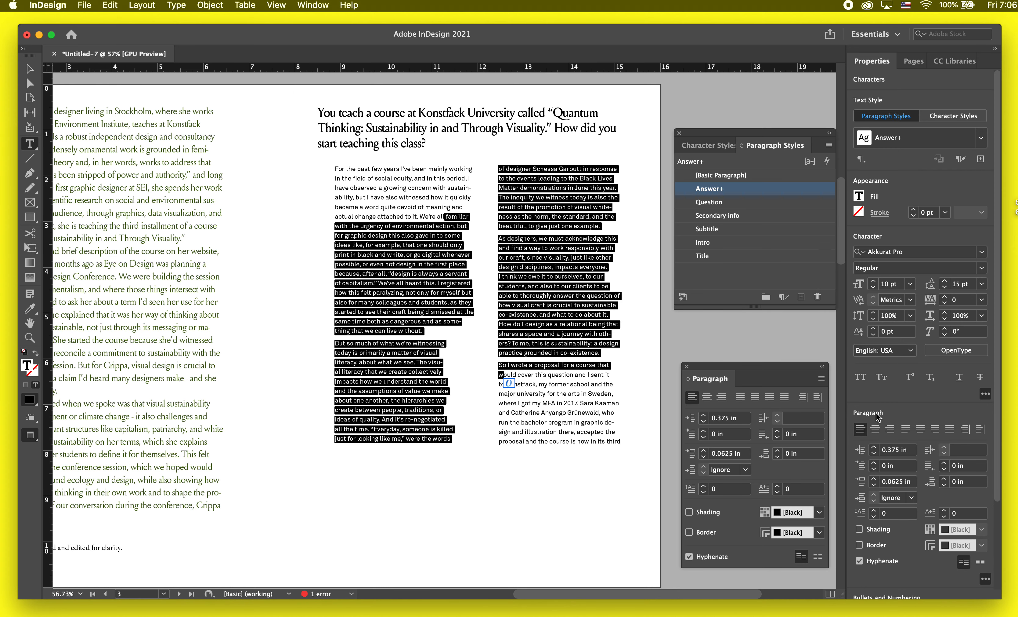
click(963, 450)
text(0)
key(Return)
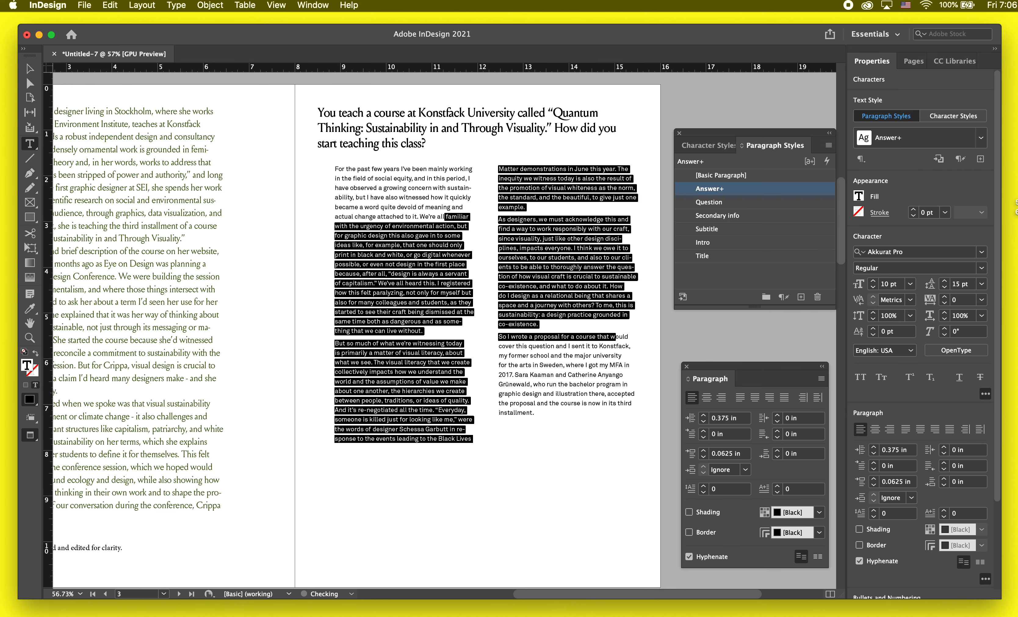
Step: Resize the threaded text frame on page 3 to about 6.08 in wide and 8.2 in high, keeping its top and right edges in place
click(583, 320)
key(Escape)
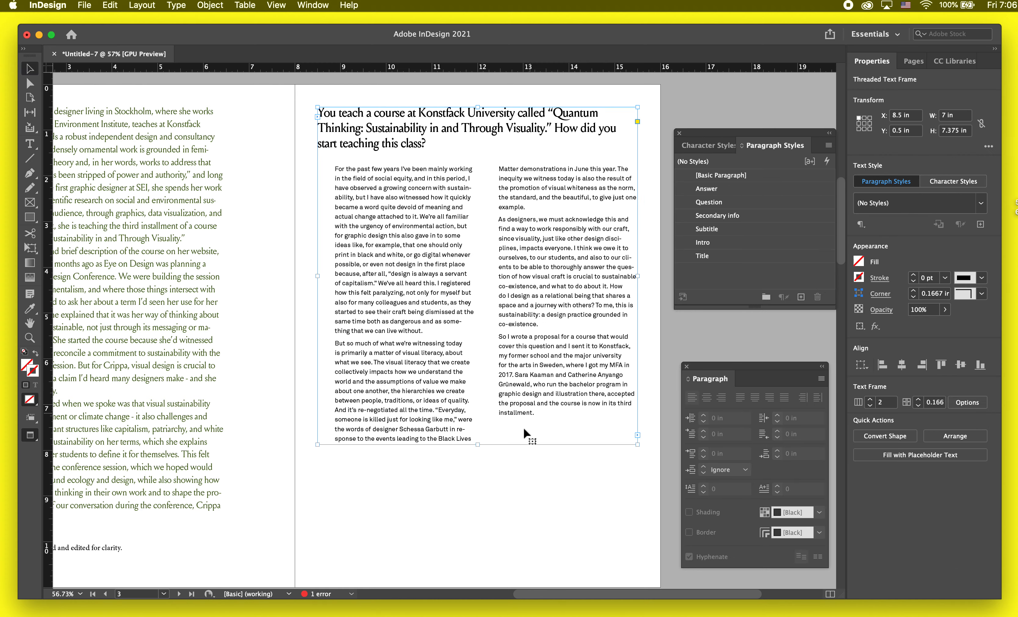
key(w)
drag(478, 445, 478, 465)
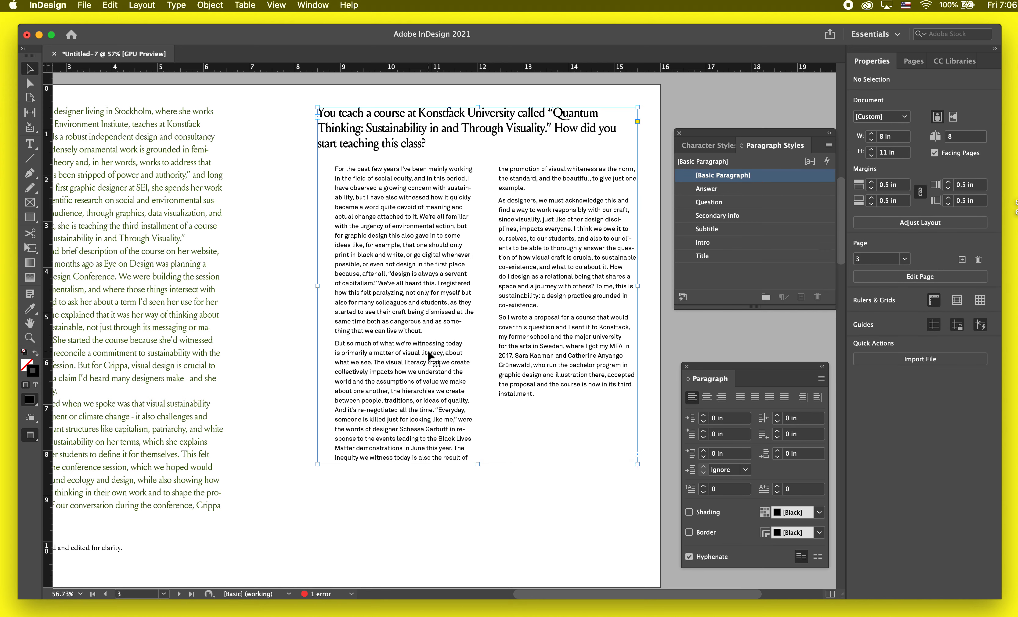
drag(332, 460, 359, 482)
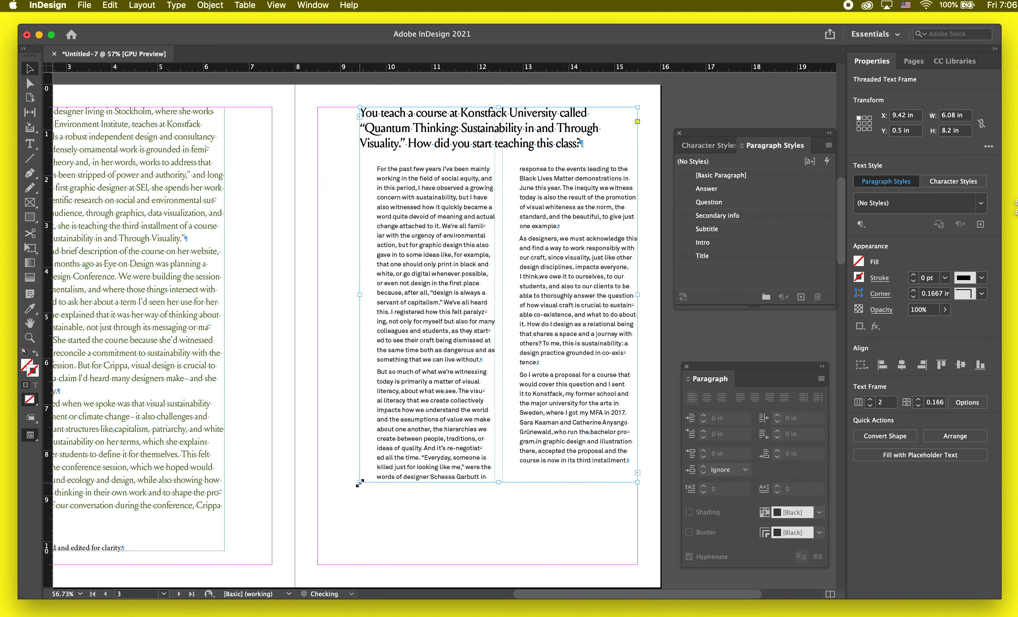
click(379, 525)
key(w)
click(429, 405)
key(w)
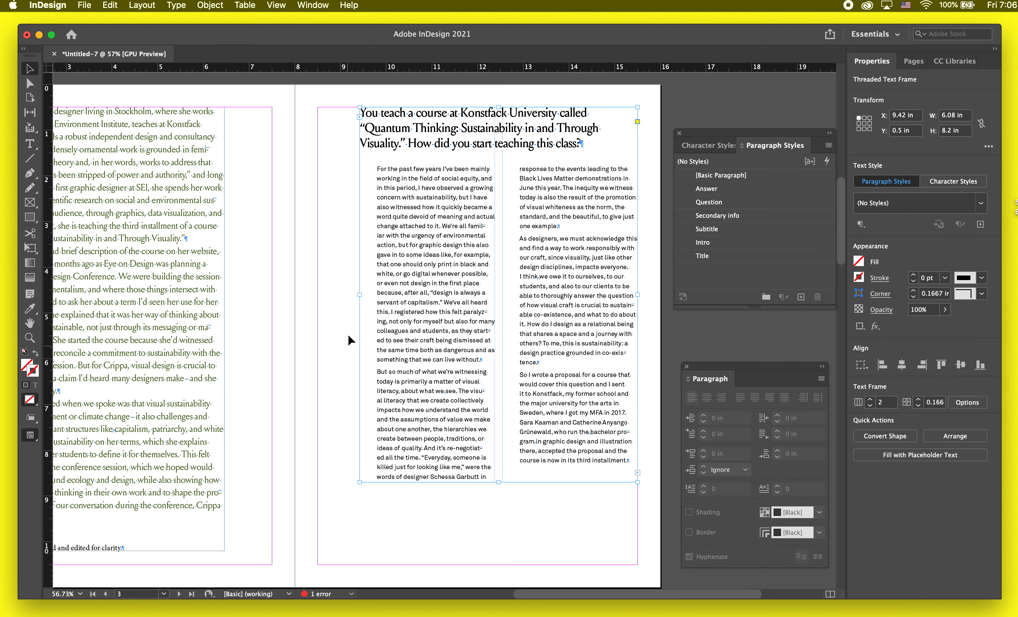
Step: Widen the page 3 text frame by moving its left edge partway back toward the inner margin
key(w)
drag(360, 294, 336, 294)
click(282, 333)
Step: Redefine the Answer paragraph style from the first answer paragraph on page 3, including its 0 in right indent
double_click(340, 478)
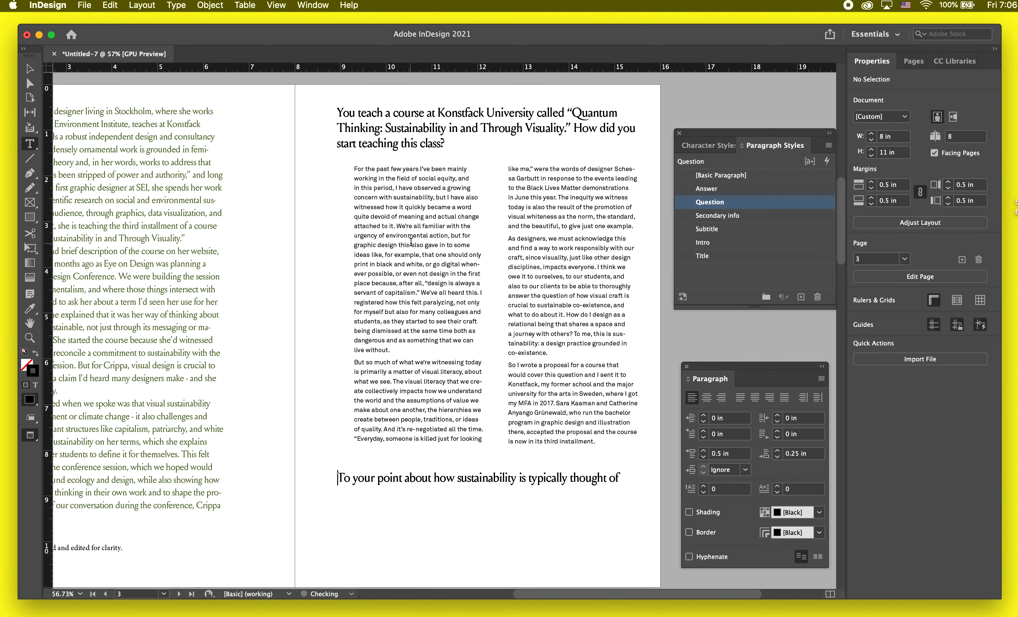
click(384, 252)
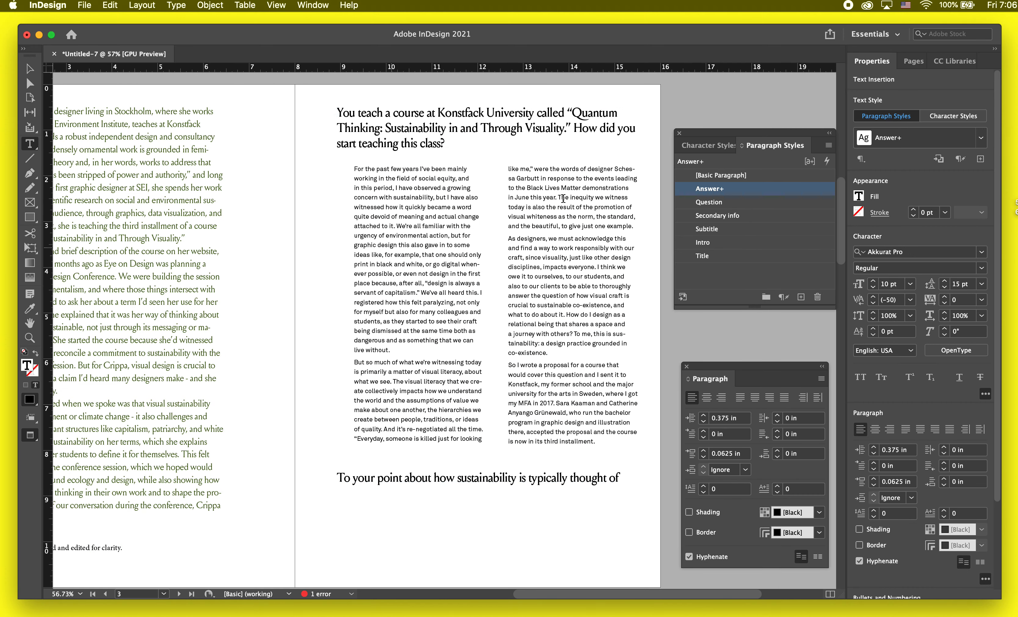
right_click(794, 191)
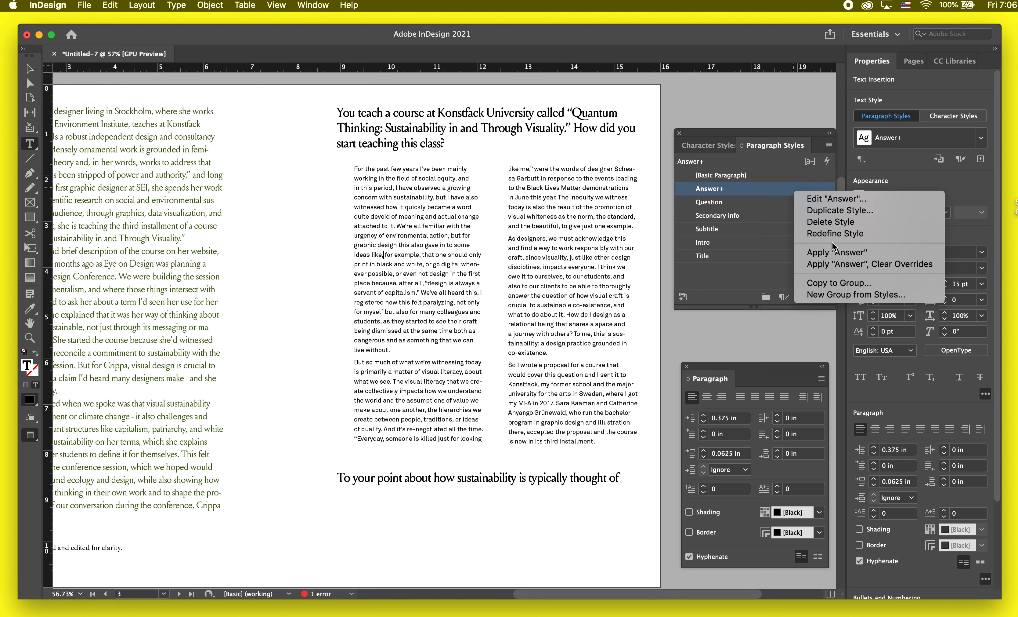
click(849, 233)
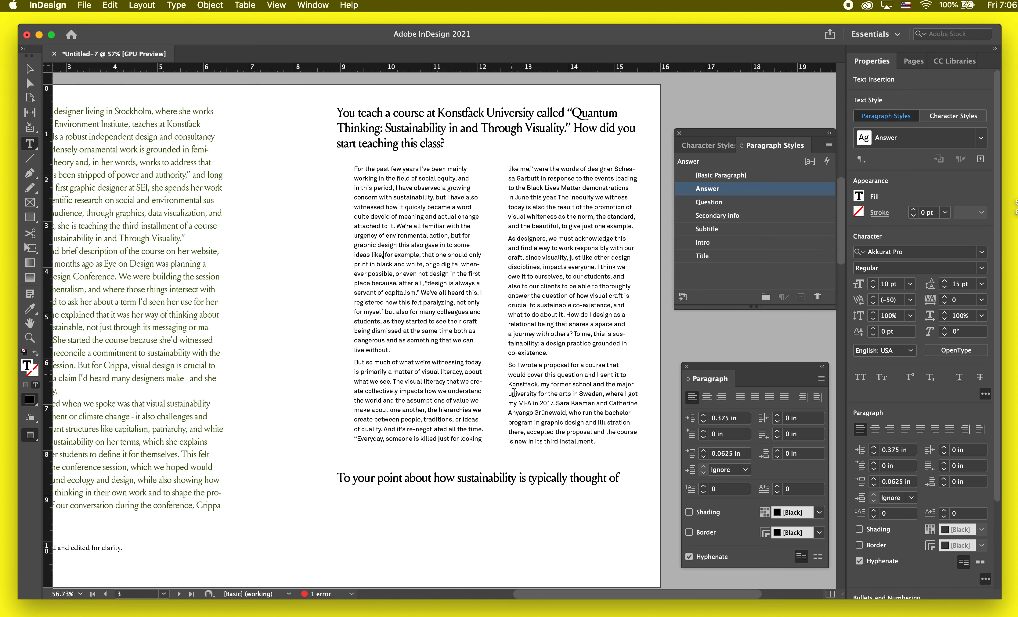
Step: Shorten the page 3 text frame from the bottom so the next question flows out of it and only the first question and answer remain
key(Escape)
drag(487, 481, 489, 458)
click(498, 500)
alt+scroll(498, 500, down, 2)
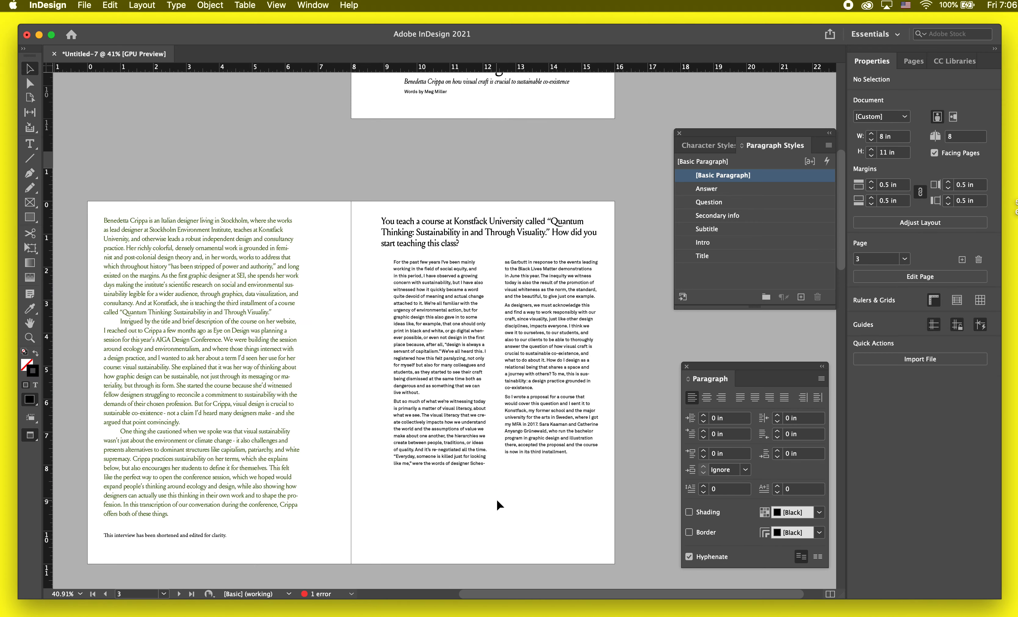
scroll(496, 498, down, 3)
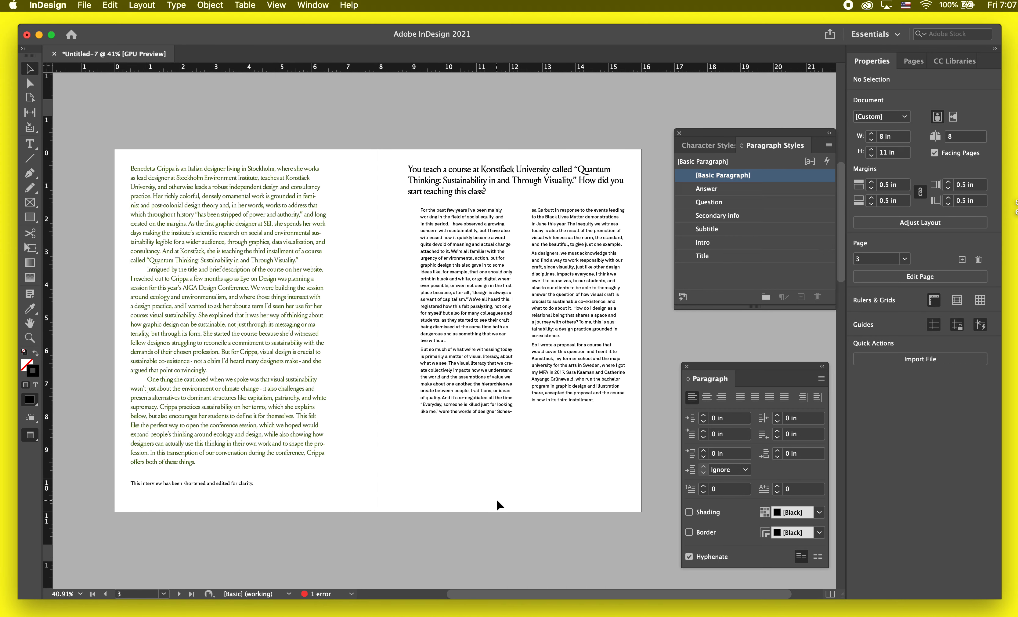